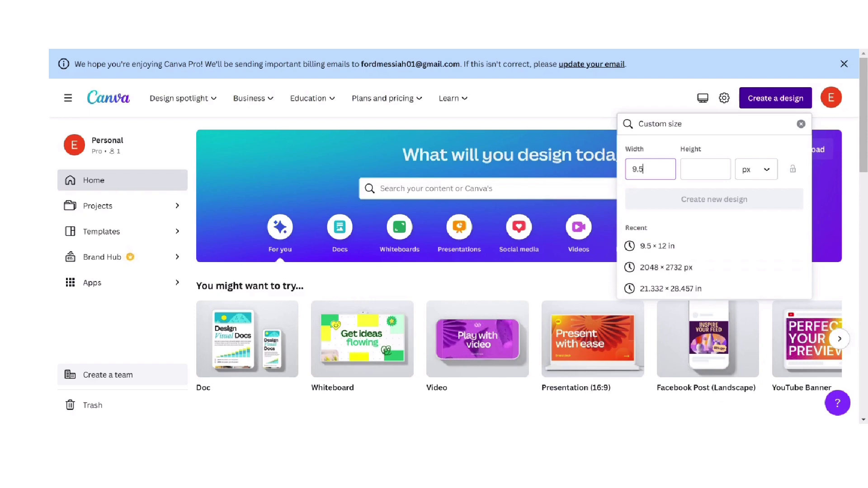
Create a new custom-size design 9.5 in wide and 12 in high
left_click(705, 169)
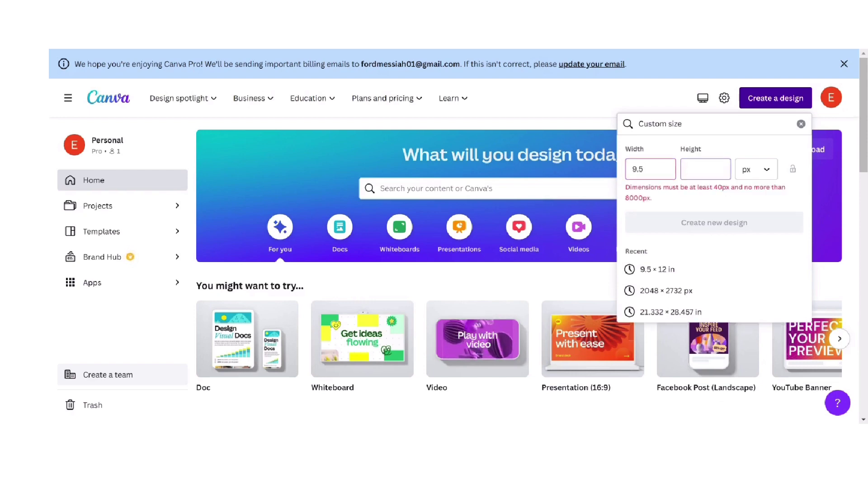
left_click(761, 175)
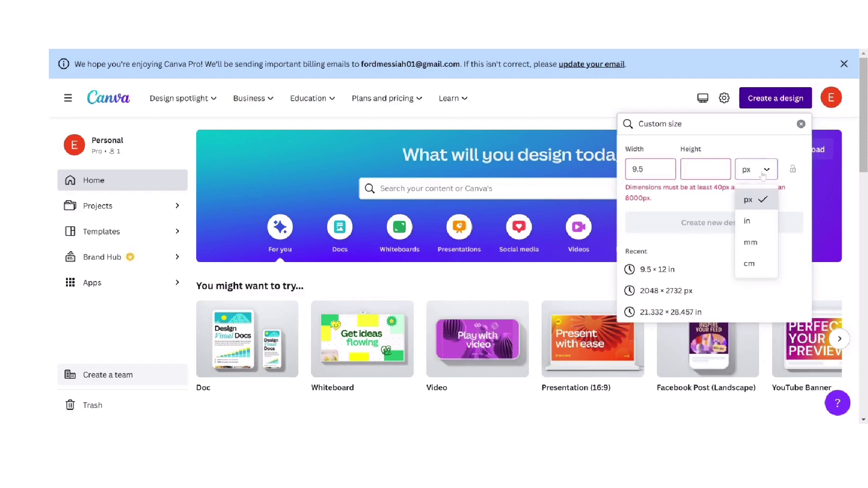
left_click(747, 221)
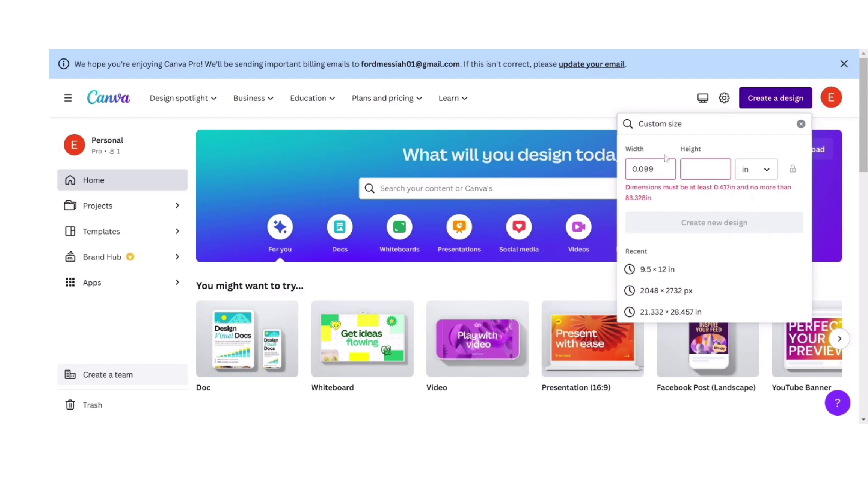
left_click(652, 169)
key("BackSpace")
key("BackSpace")
key("BackSpace")
key("BackSpace")
key("BackSpace")
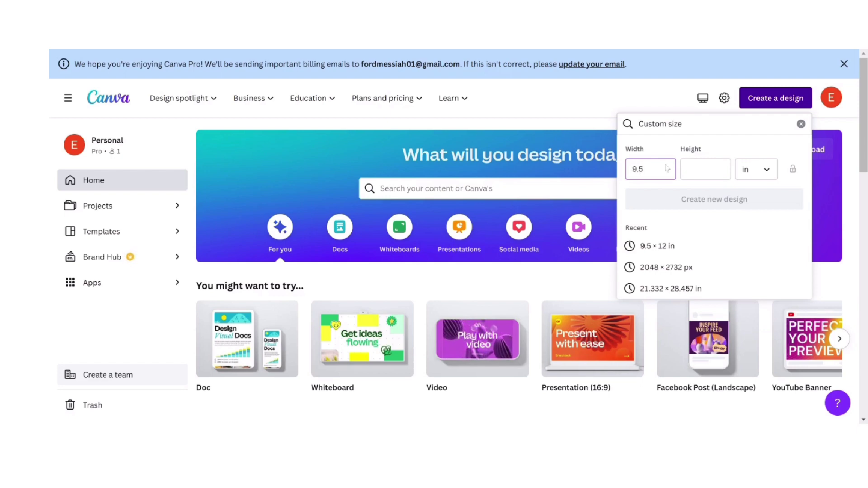
left_click(701, 176)
type("12")
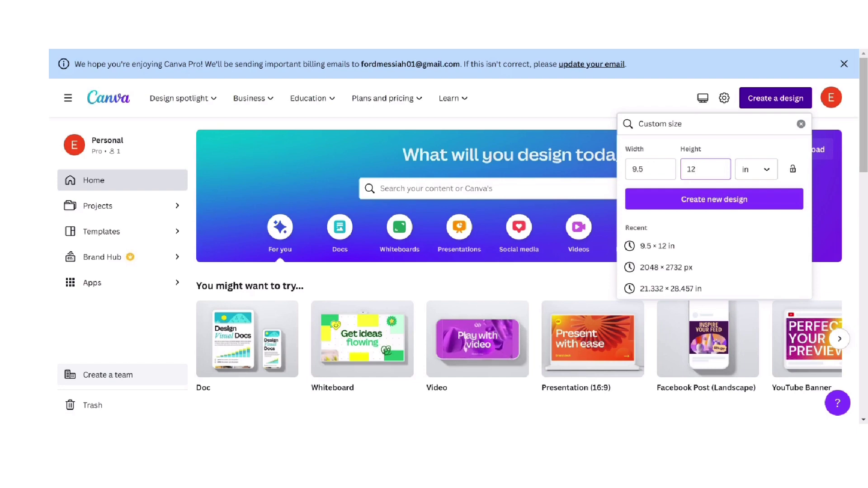
left_click(695, 199)
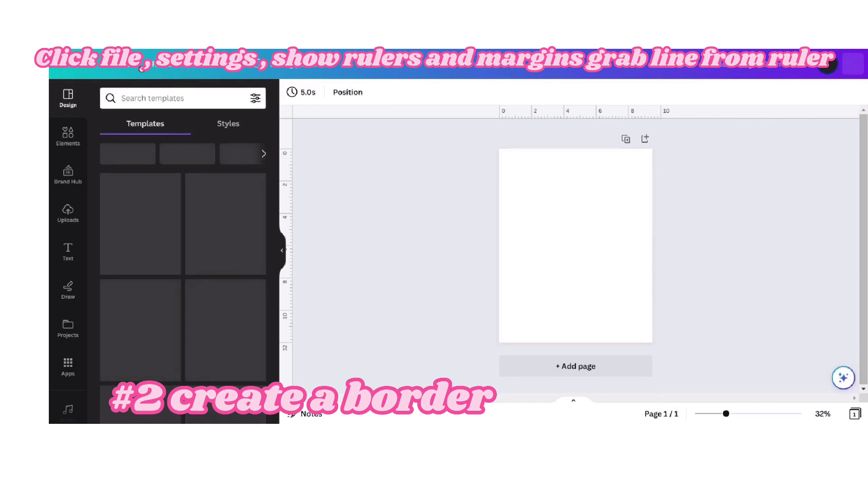
Turn the rulers and guides off and back on in the view settings
left_click(128, 72)
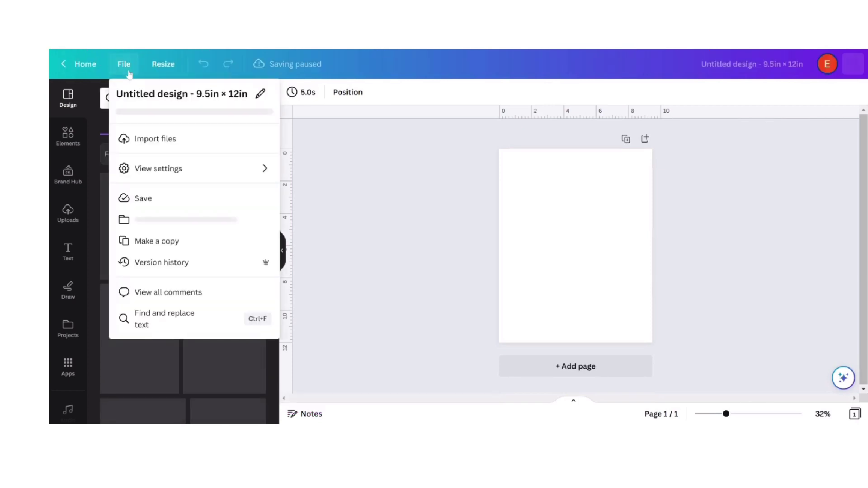
mouse_move(220, 174)
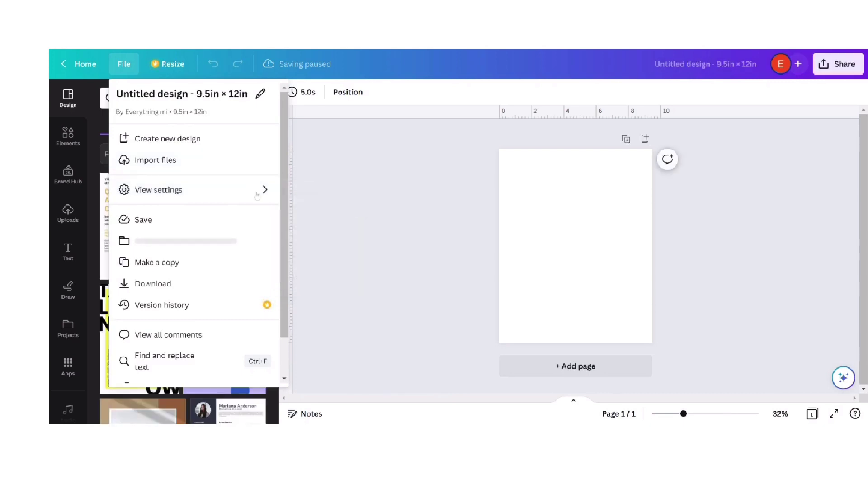
mouse_move(257, 195)
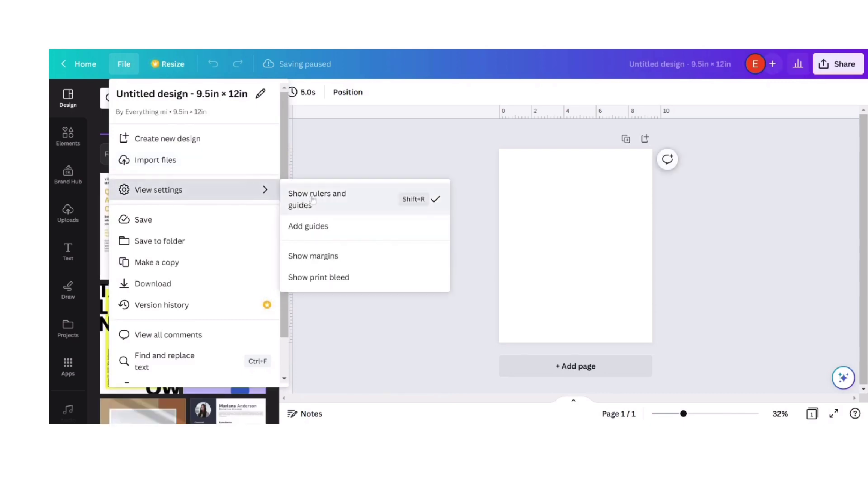
left_click(312, 200)
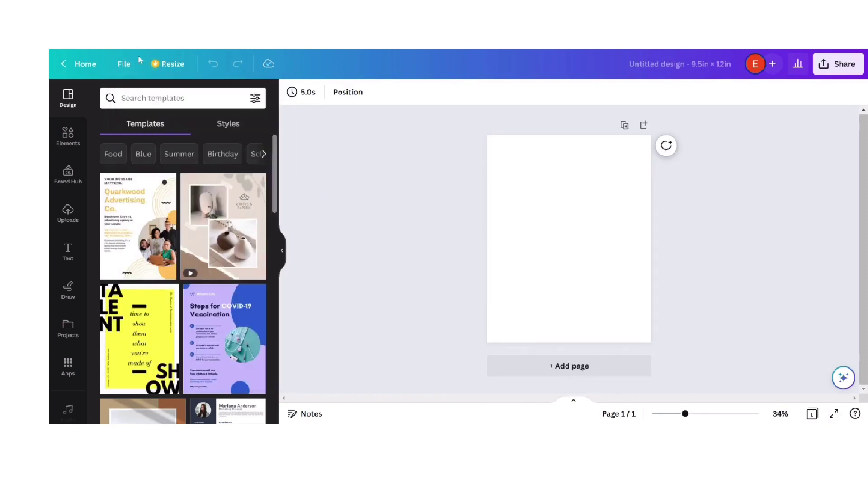
left_click(128, 66)
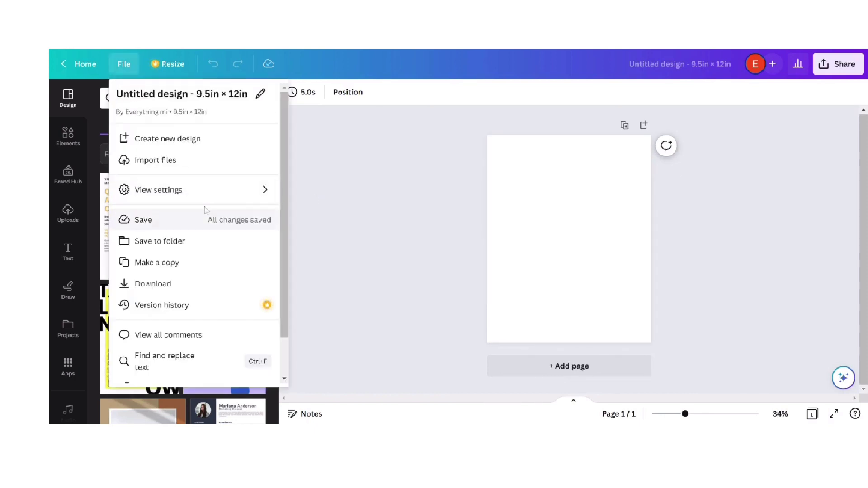
mouse_move(210, 189)
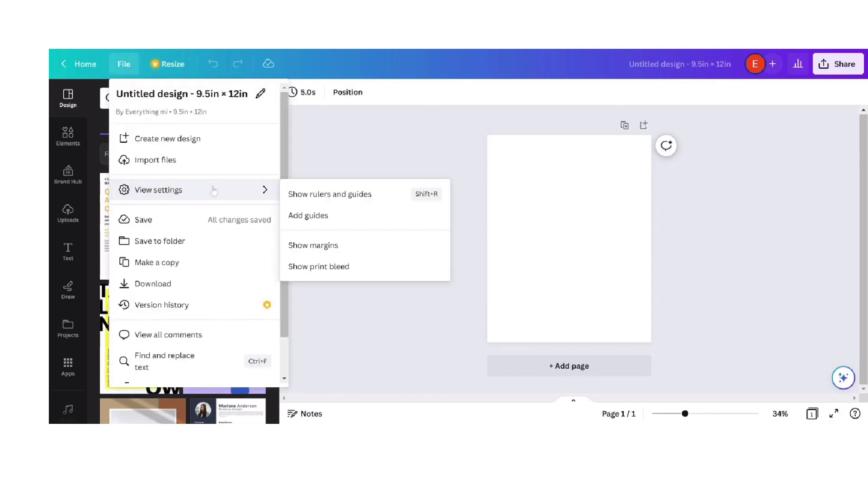
left_click(296, 197)
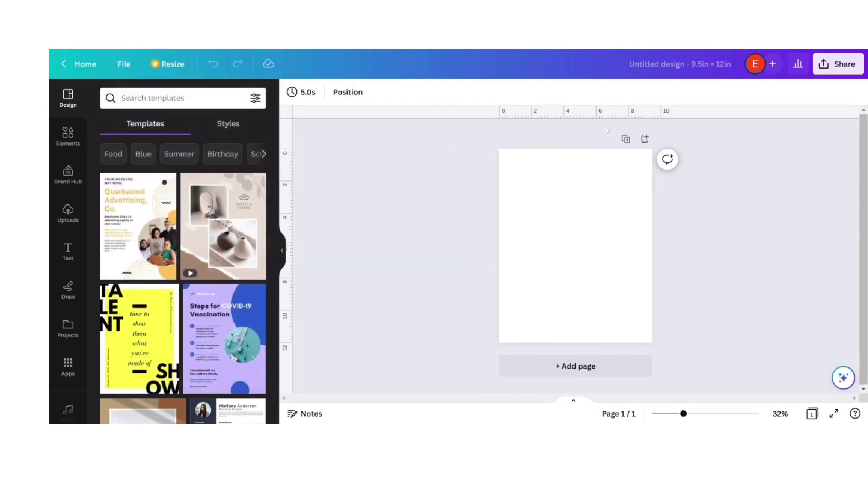
Place border guides just inside all four page edges, with the vertical ones at about 0.95 in and 8.55 in
left_click_drag(585, 117, 586, 158)
left_click_drag(578, 117, 595, 331)
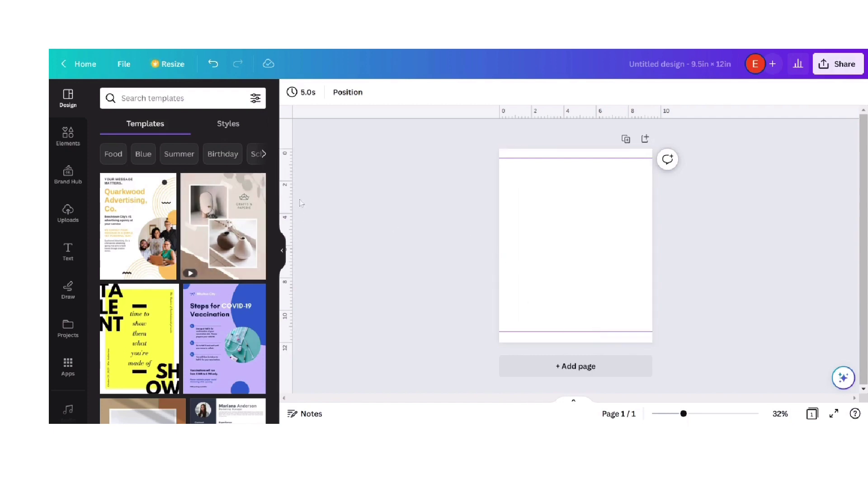
left_click_drag(290, 216, 514, 256)
left_click_drag(290, 221, 638, 239)
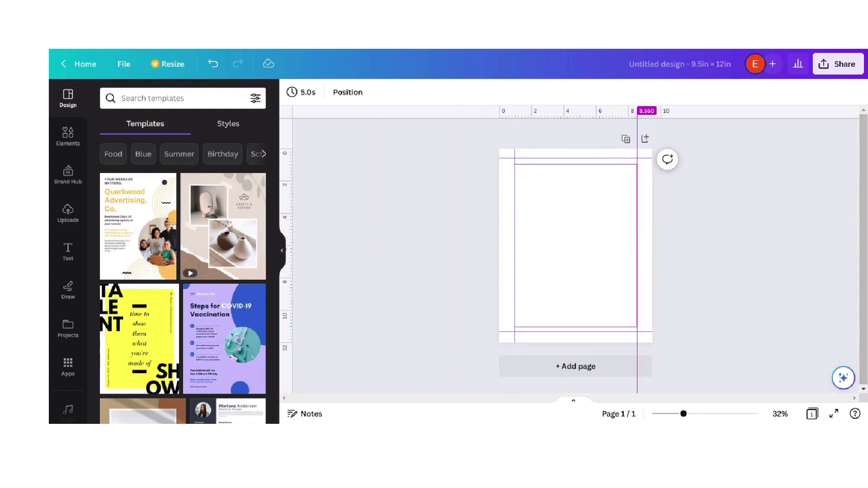
left_click_drag(638, 239, 638, 238)
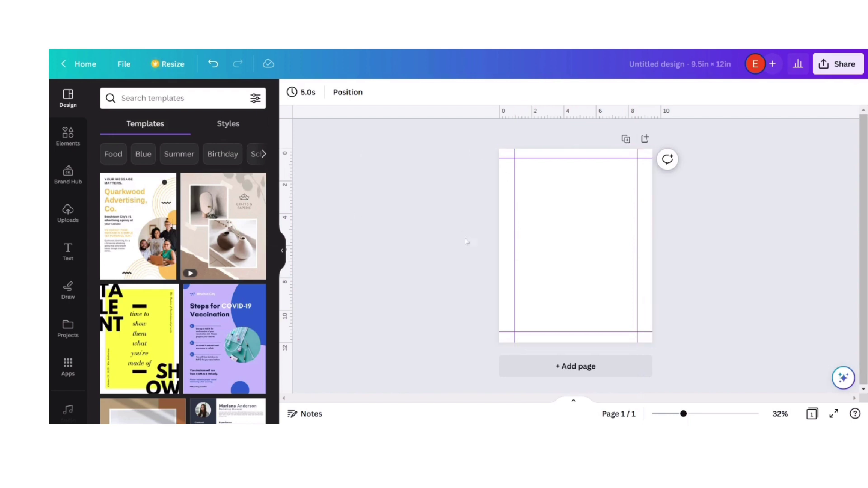
Add a square shape and stretch it to fill the area enclosed by the four guides
left_click(75, 143)
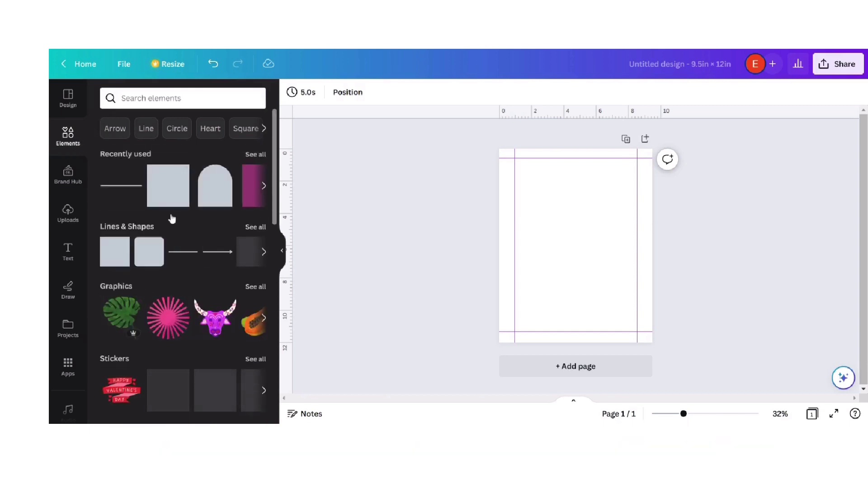
left_click(121, 246)
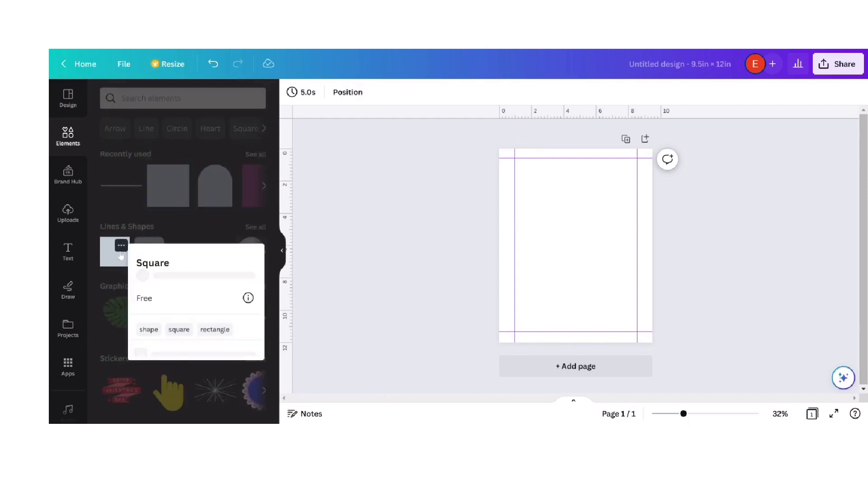
left_click(108, 257)
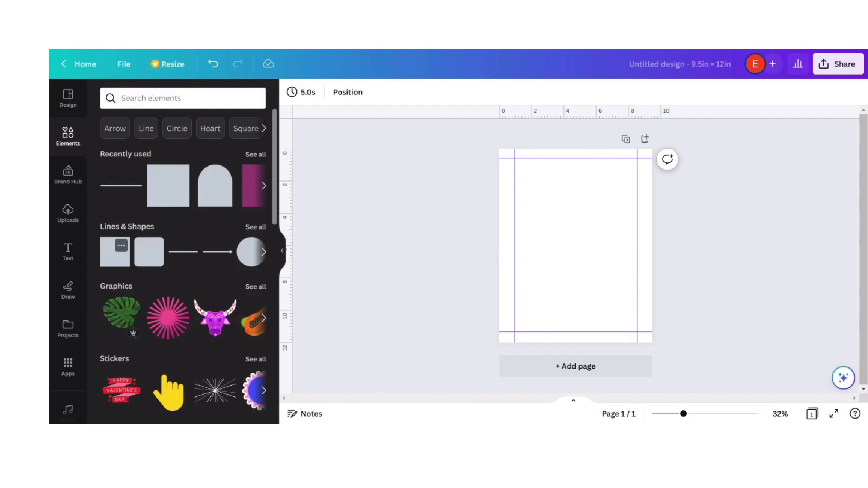
left_click(117, 265)
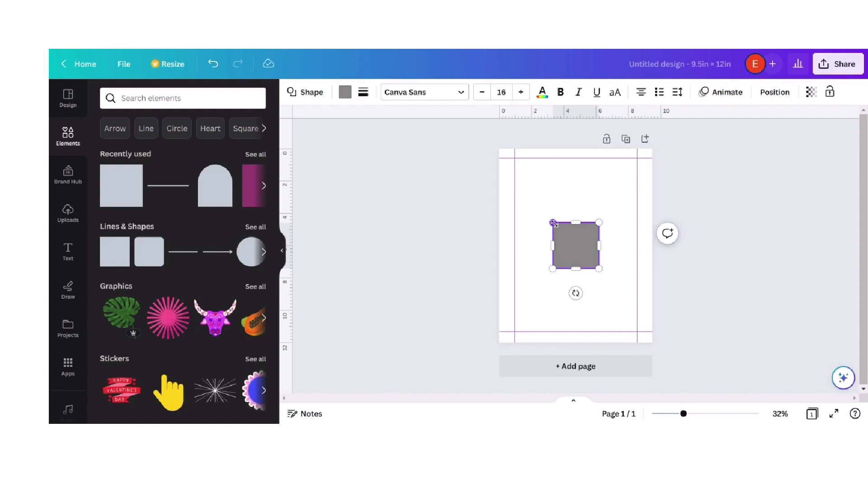
left_click_drag(552, 222, 516, 158)
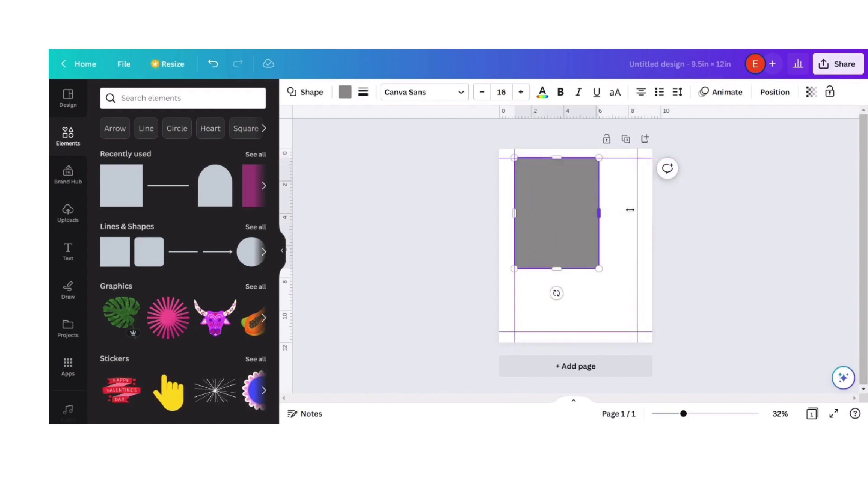
mouse_move(630, 210)
left_mouse_down()
mouse_move(645, 211)
mouse_move(637, 211)
left_mouse_up()
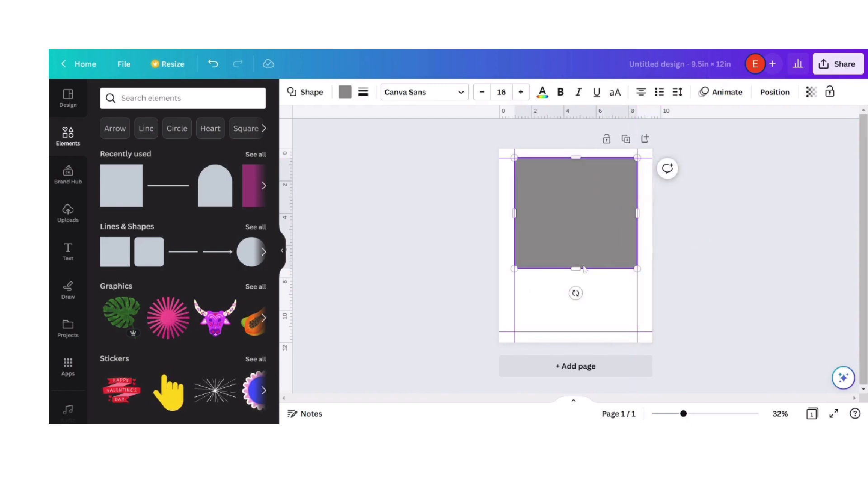
left_click_drag(580, 269, 589, 332)
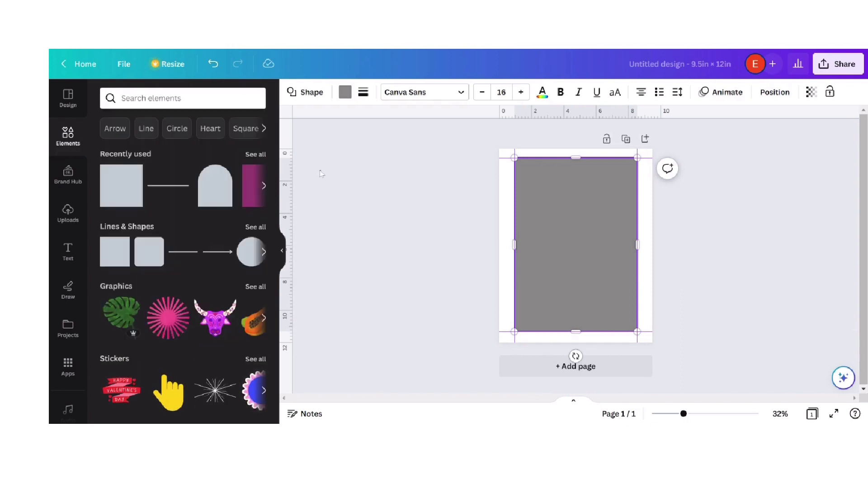
left_click(322, 173)
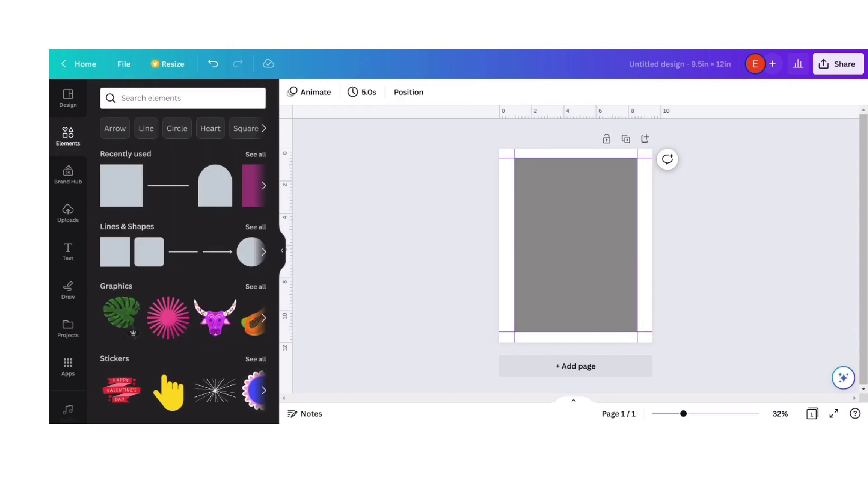
Search the elements for "wood" and insert the plain light-brown wood-grain photo on the page
left_click(183, 98)
type("wo")
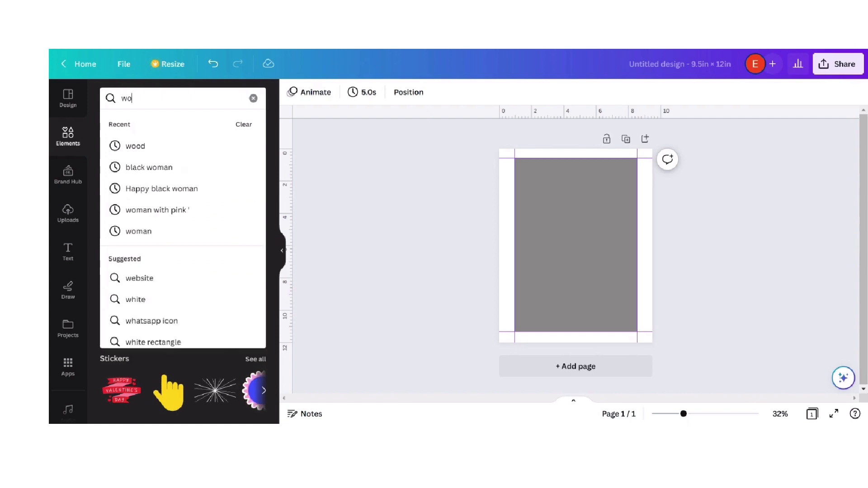
type("od")
key("Return")
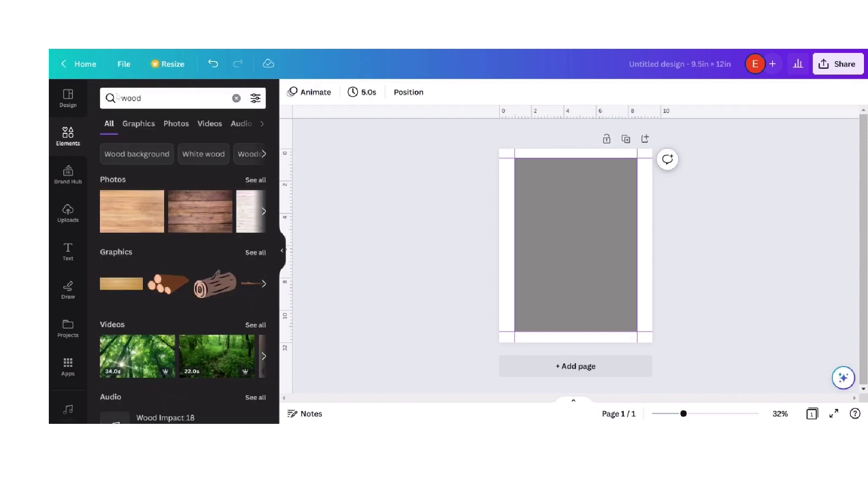
left_click(264, 180)
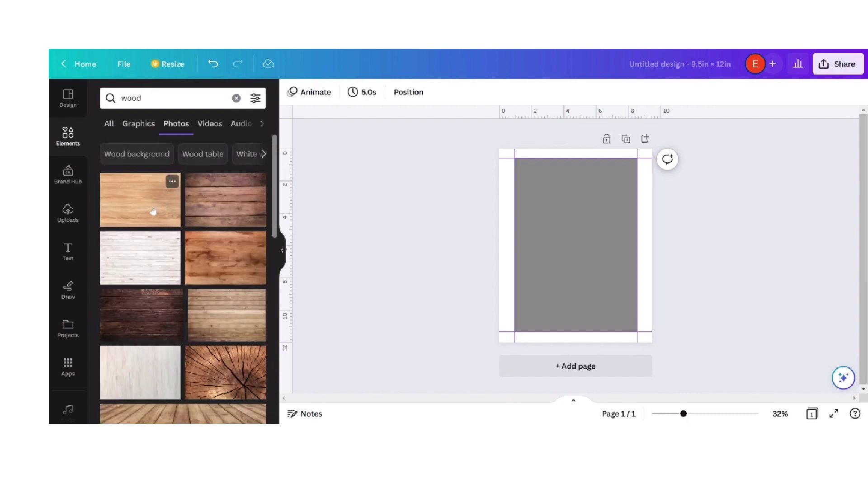
left_click(153, 211)
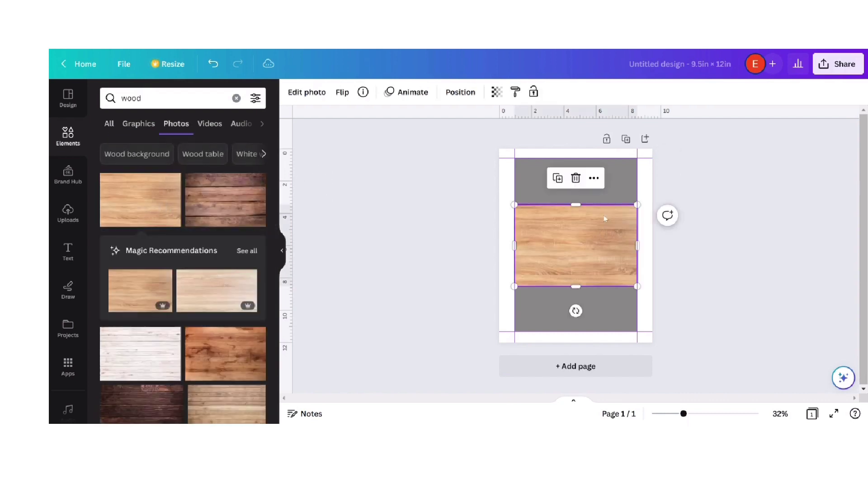
Stretch the wood photo on all four sides until it covers the whole page
left_click_drag(577, 207, 574, 153)
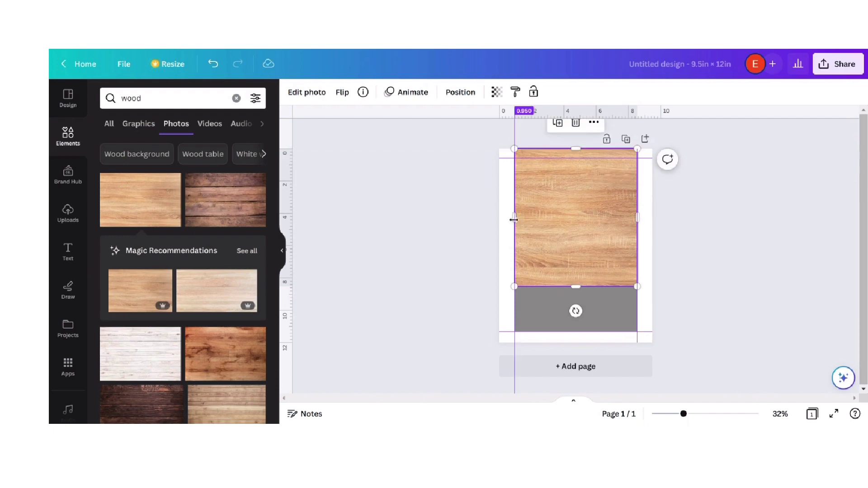
left_click_drag(516, 219, 500, 218)
left_click_drag(634, 217, 653, 217)
left_click_drag(577, 288, 586, 344)
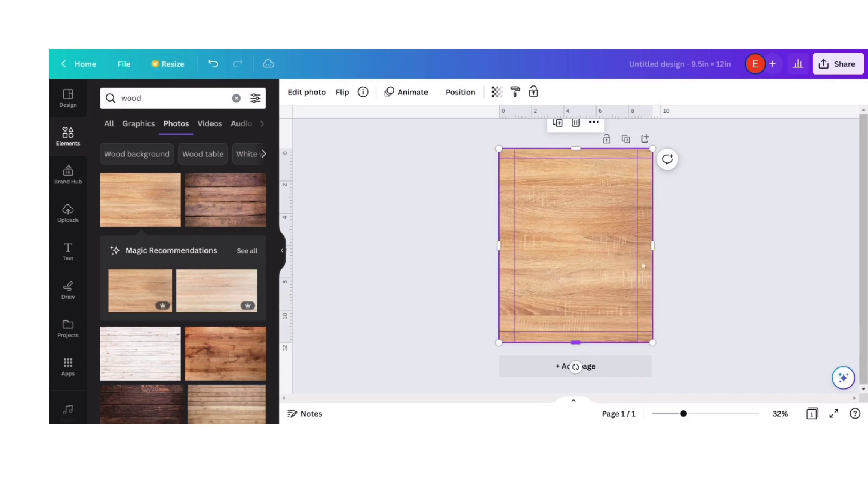
Send the wood photo backward so that it lies behind the grey rectangle as a border
left_click(460, 92)
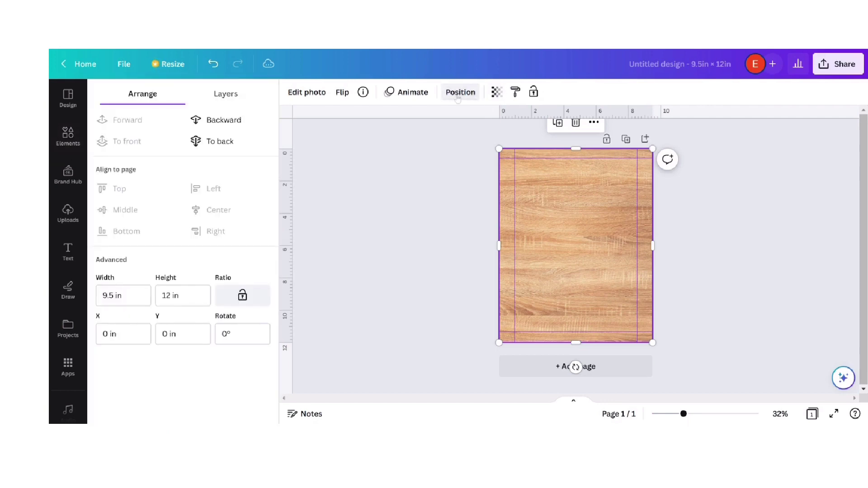
left_click(251, 122)
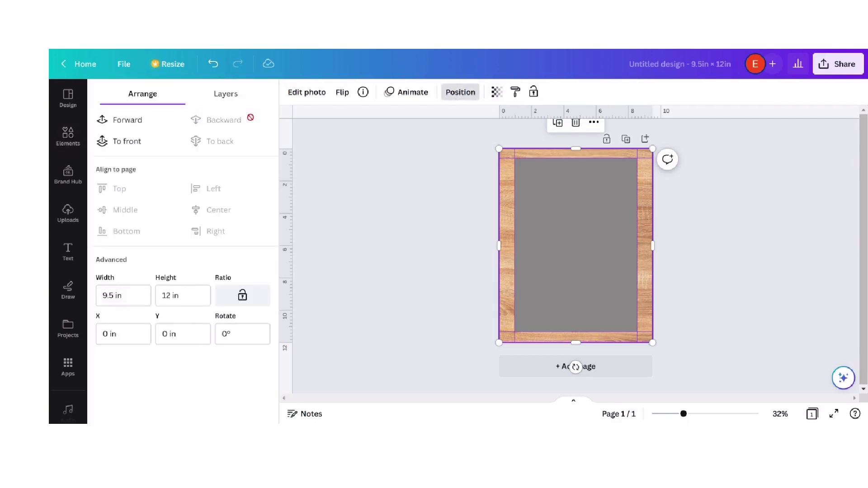
key("Escape")
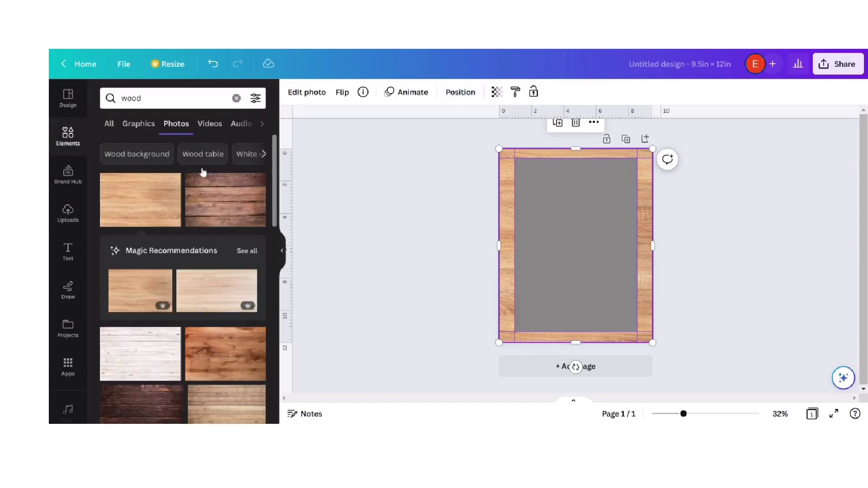
Search the elements for "pens", insert the graphic of several lying pens, and place it small on the upper wood border near its left end
left_click(66, 133)
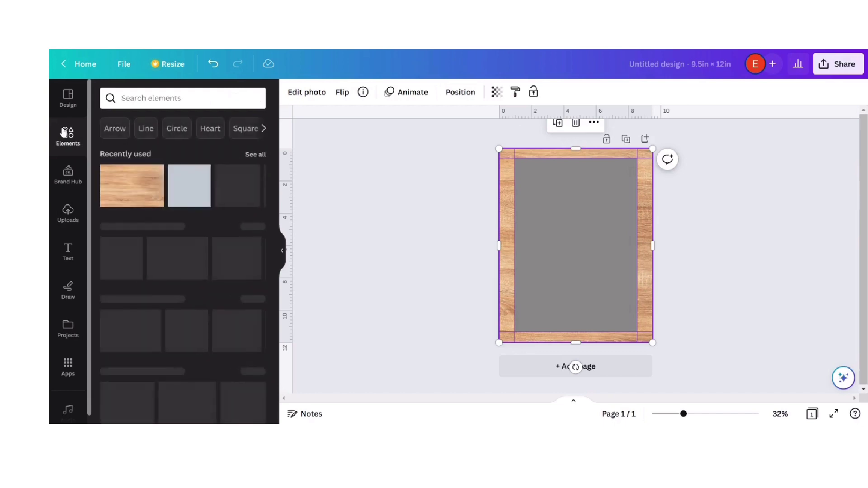
left_click(175, 94)
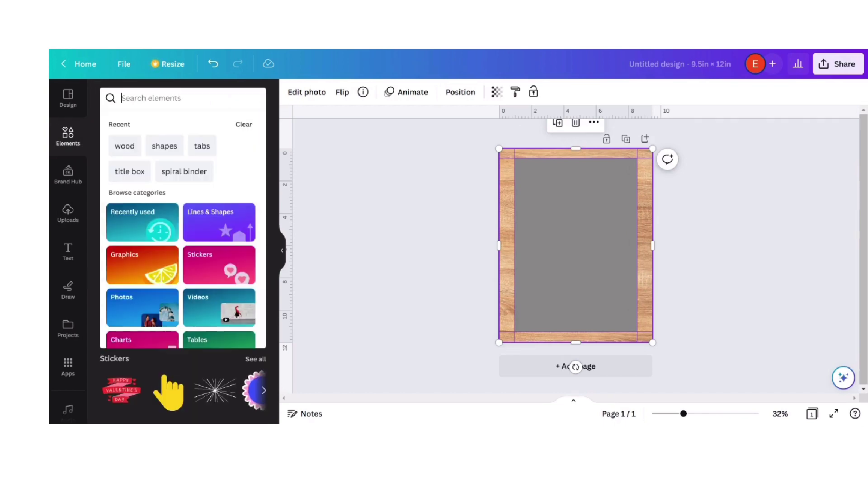
type("pens")
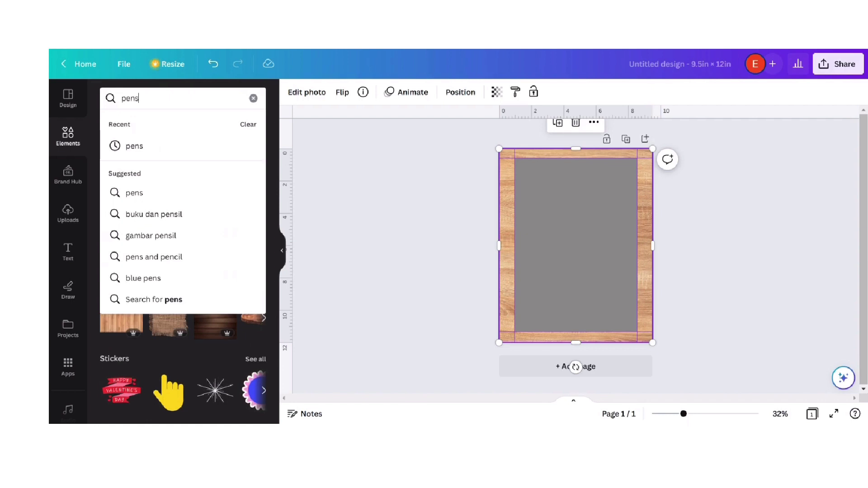
key("Return")
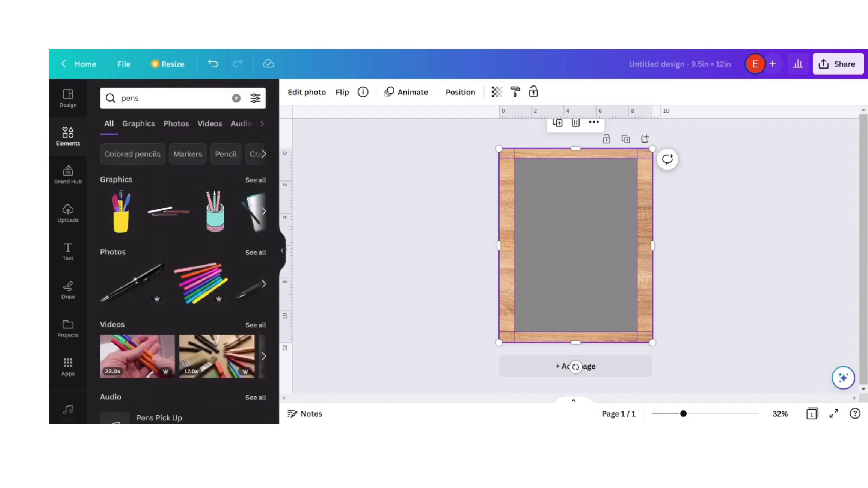
left_click(172, 210)
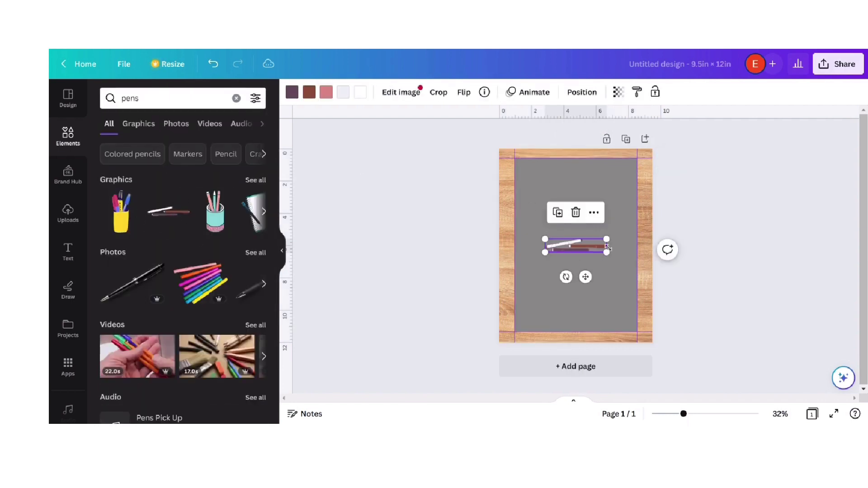
left_click_drag(599, 254, 554, 183)
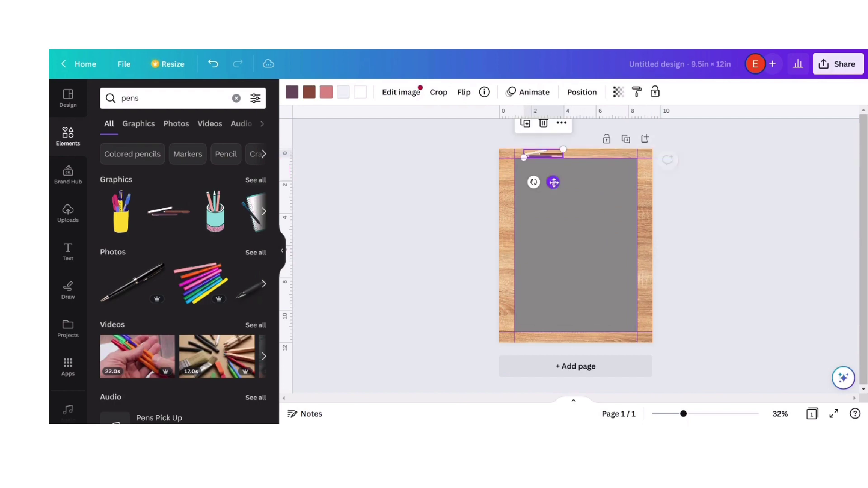
Recolour the pens graphic, changing its brown parts to black and its pale lavender parts to pink
left_click(310, 95)
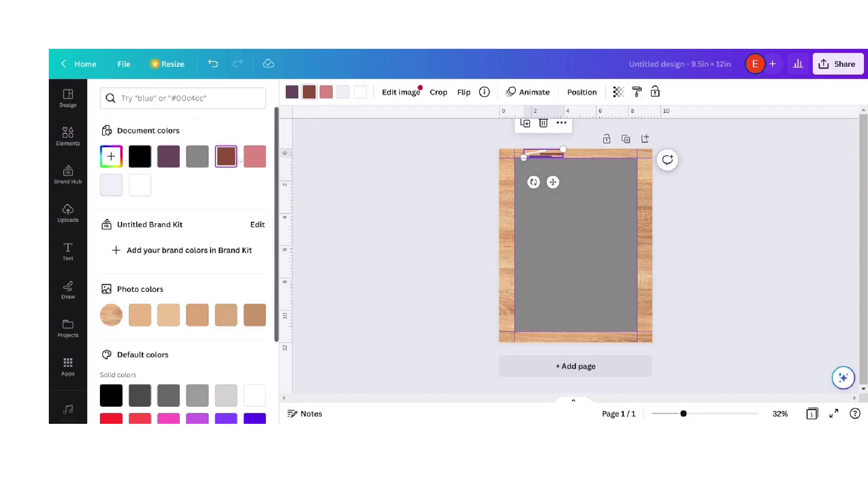
left_click(141, 159)
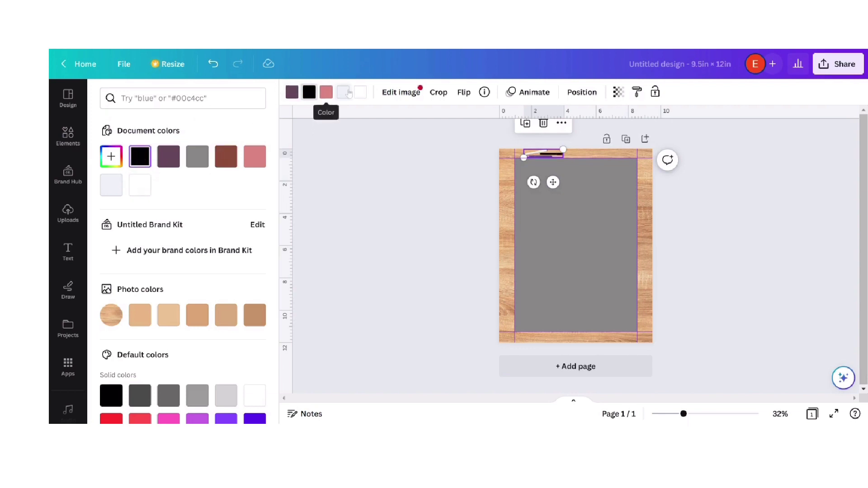
left_click(111, 185)
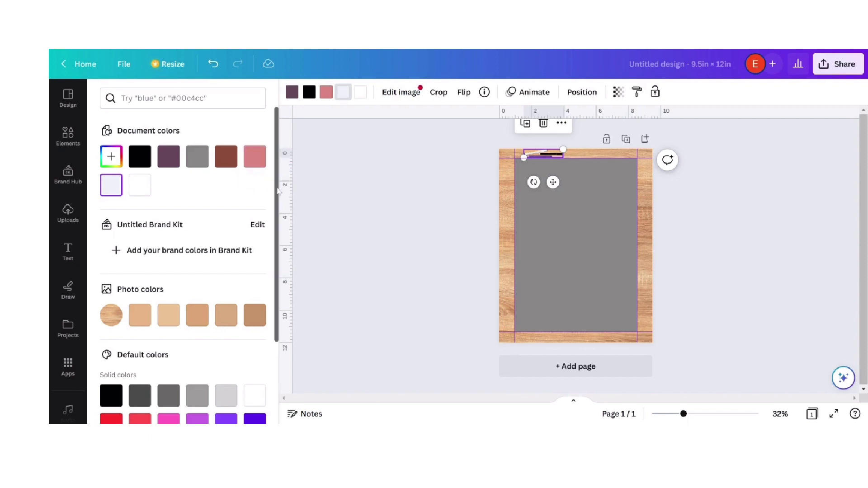
scroll(278, 192, "down", 3)
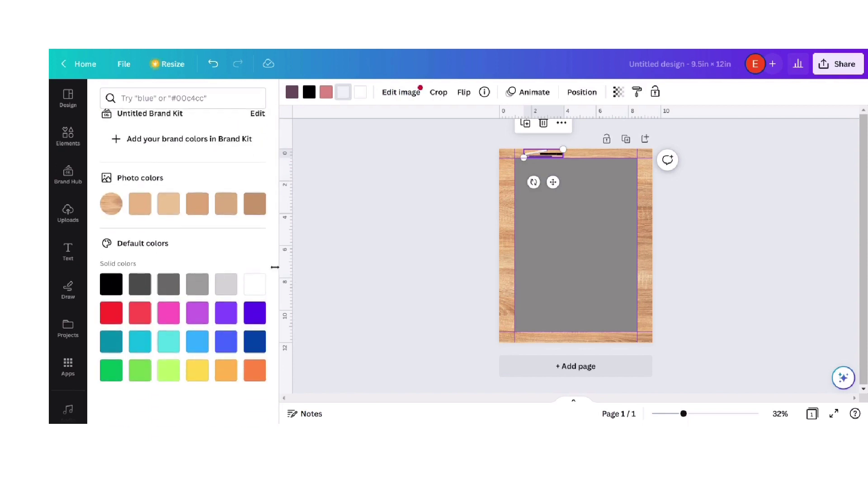
left_click(176, 318)
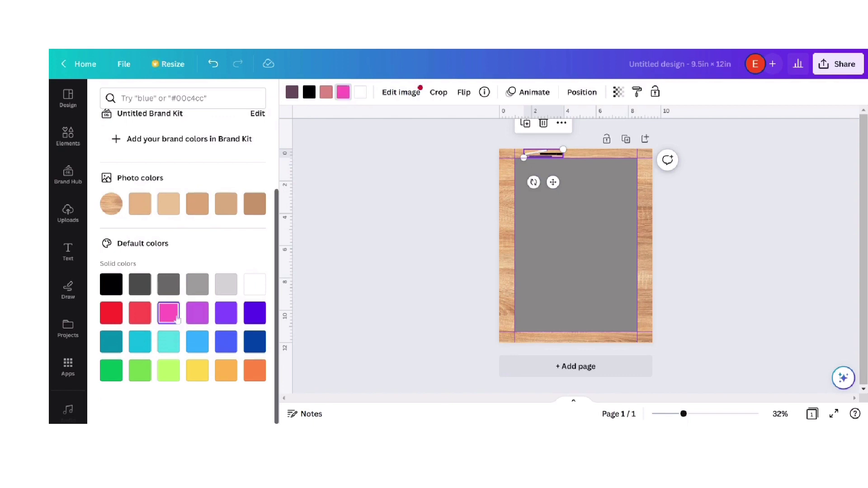
Change the dark purple parts of the pens graphic to the same pink
left_click(292, 101)
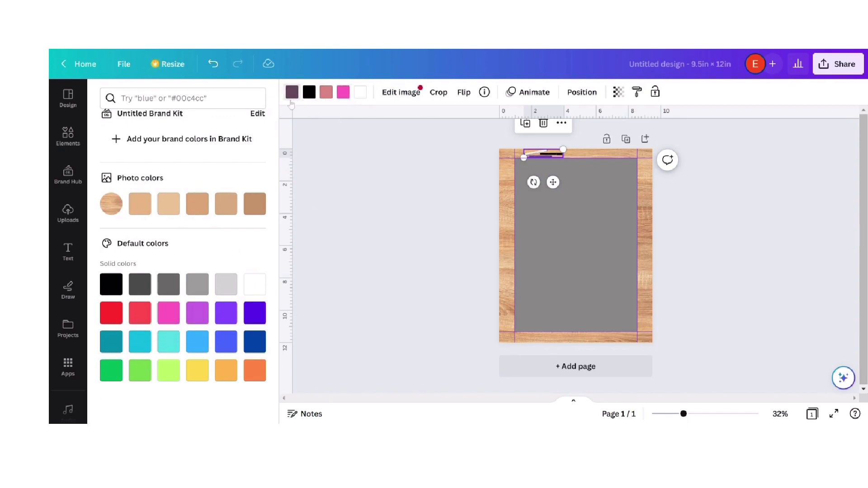
left_click(292, 93)
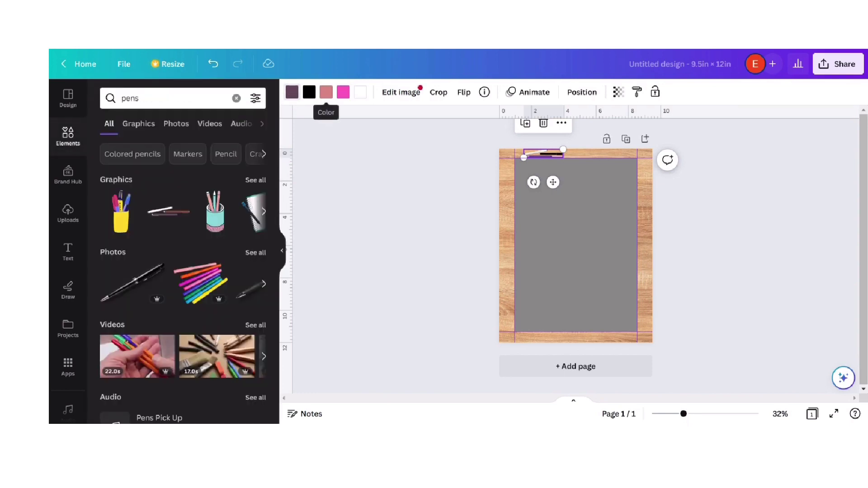
left_click(292, 92)
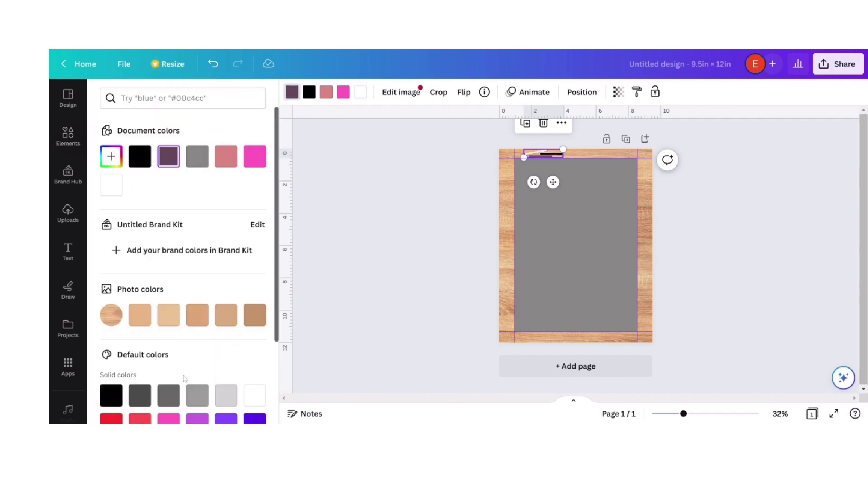
left_click(173, 420)
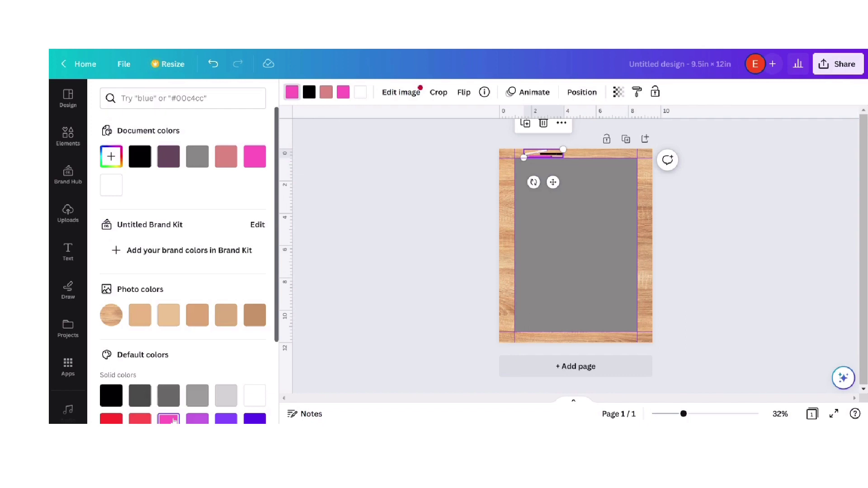
key("Escape")
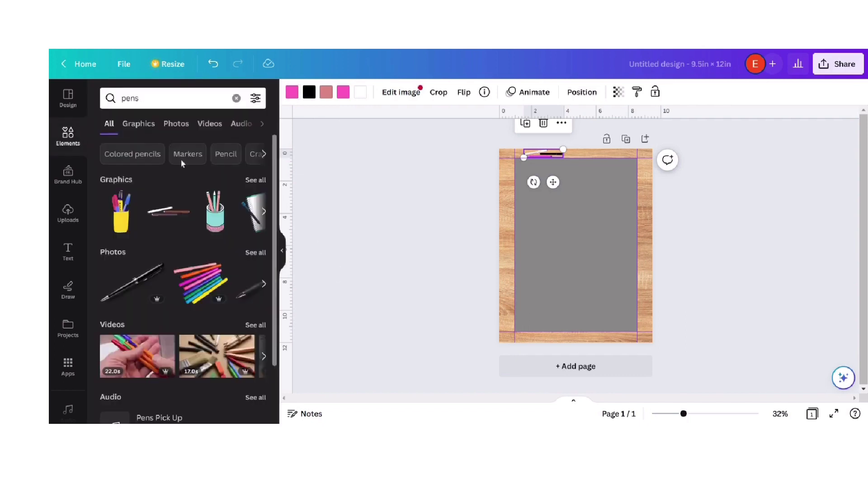
Search the elements for "grids" and insert the single-cell grid on the page
left_click(69, 141)
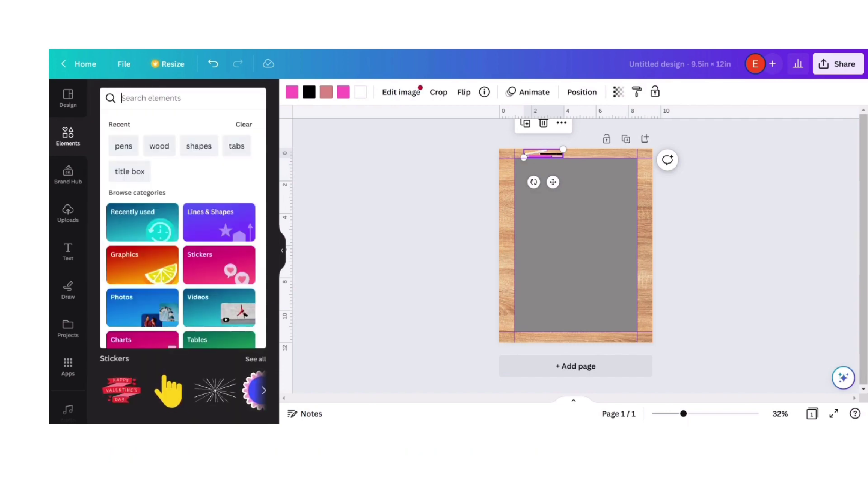
type("grids")
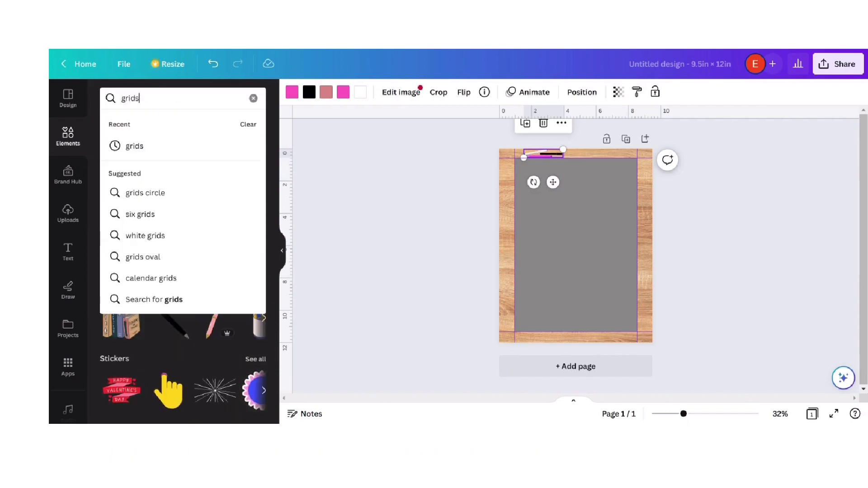
key("Return")
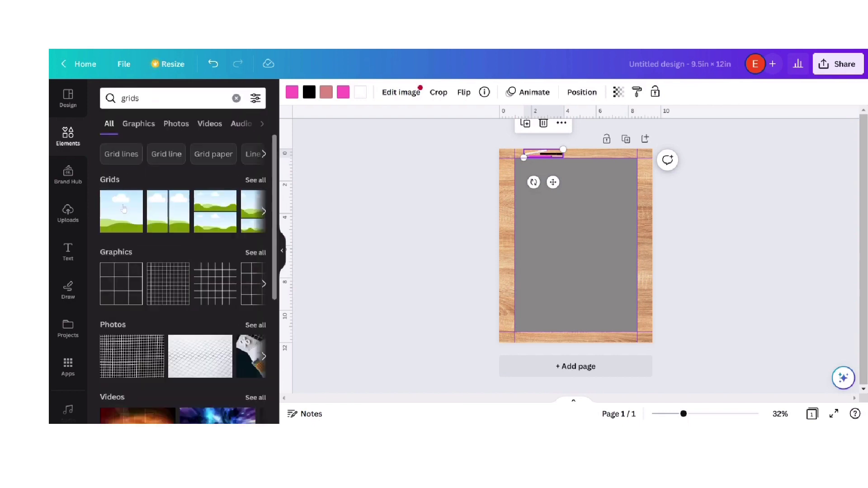
left_click(126, 224)
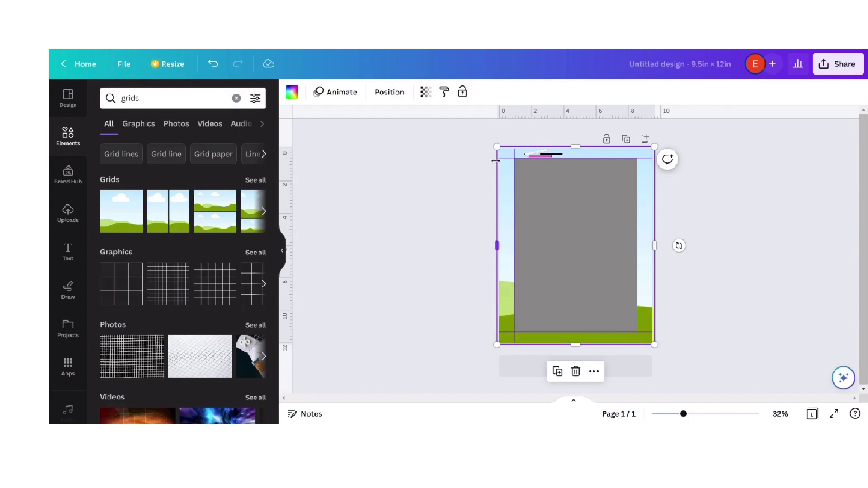
Shrink the grid from all sides until its edges match the grey central rectangle
left_click_drag(497, 148, 515, 160)
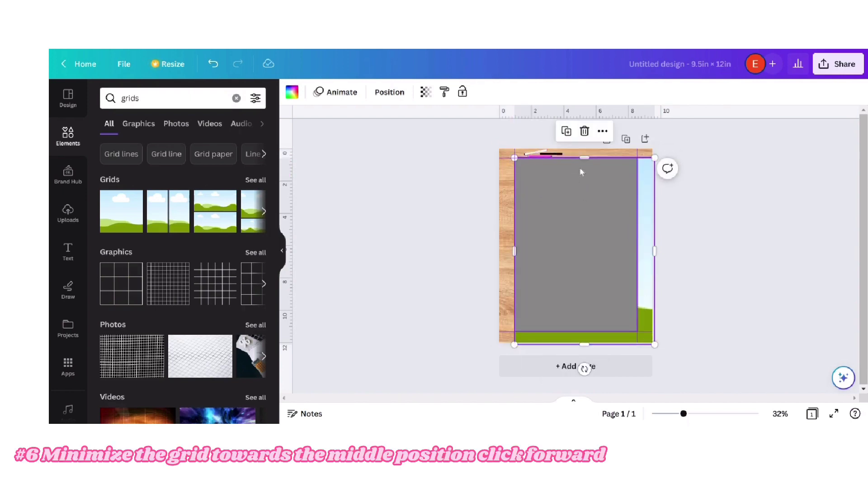
left_click_drag(655, 156, 638, 156)
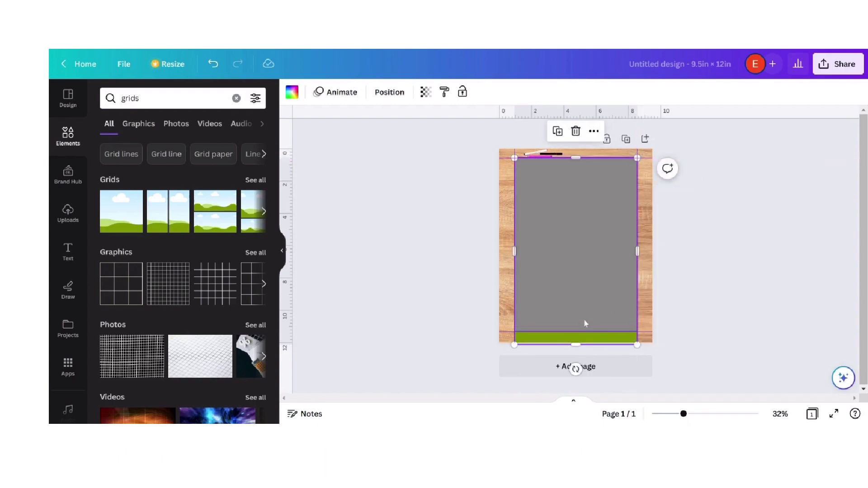
left_click_drag(578, 342, 577, 330)
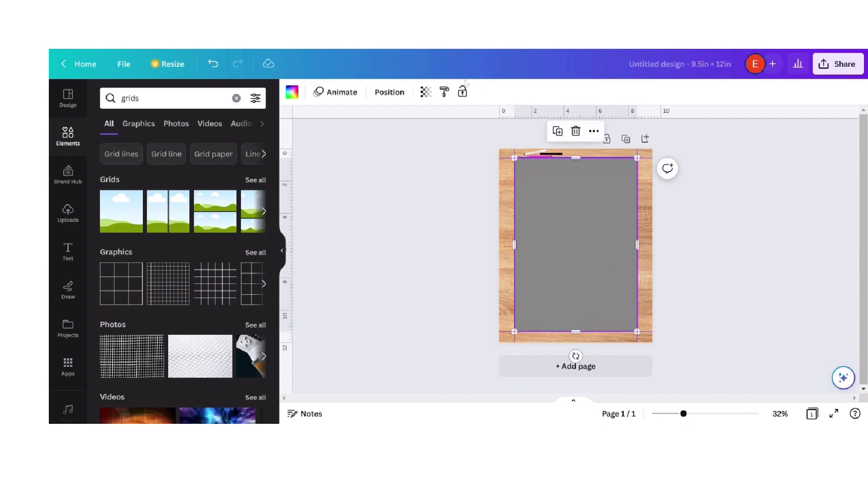
Bring the grid forward so that it lies in front of the grey rectangle, and deselect it
left_click(389, 93)
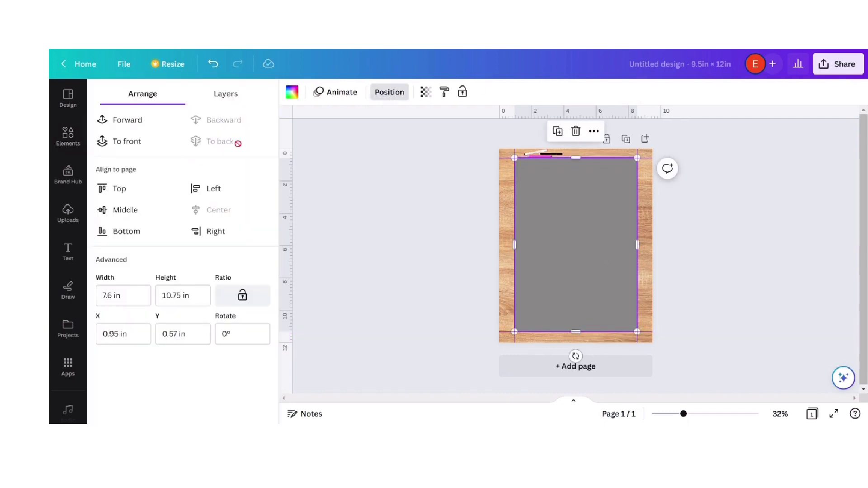
left_click(148, 121)
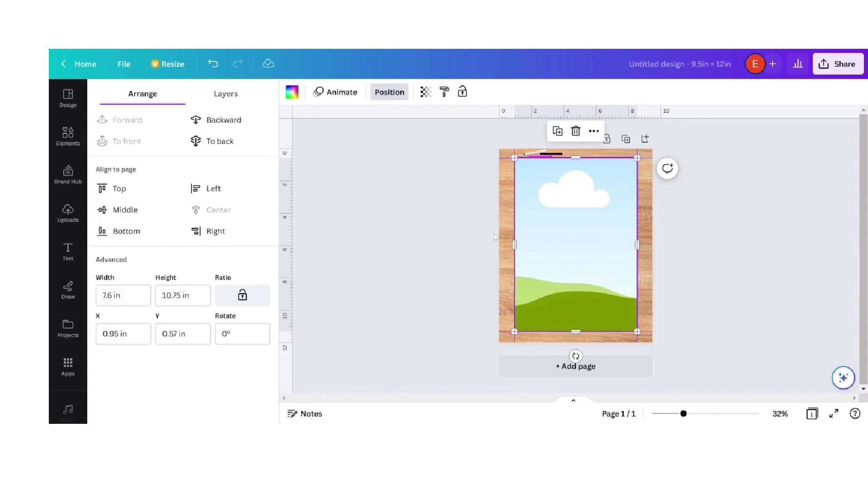
key("Escape")
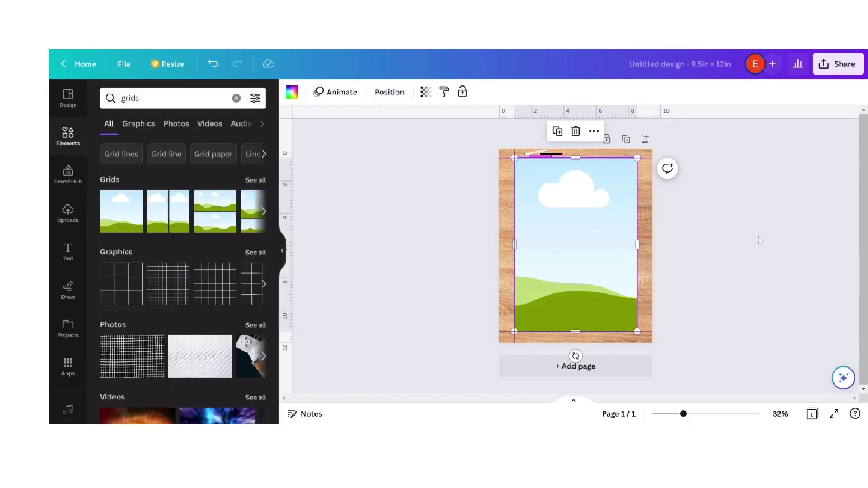
left_click(759, 241)
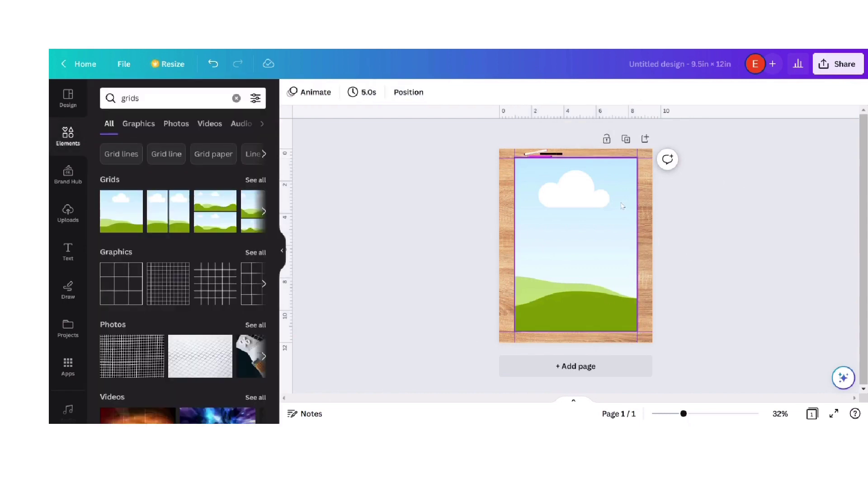
Search the elements for "pink marble" and insert the bright pink marble photo from the photo results on the page
left_click(69, 221)
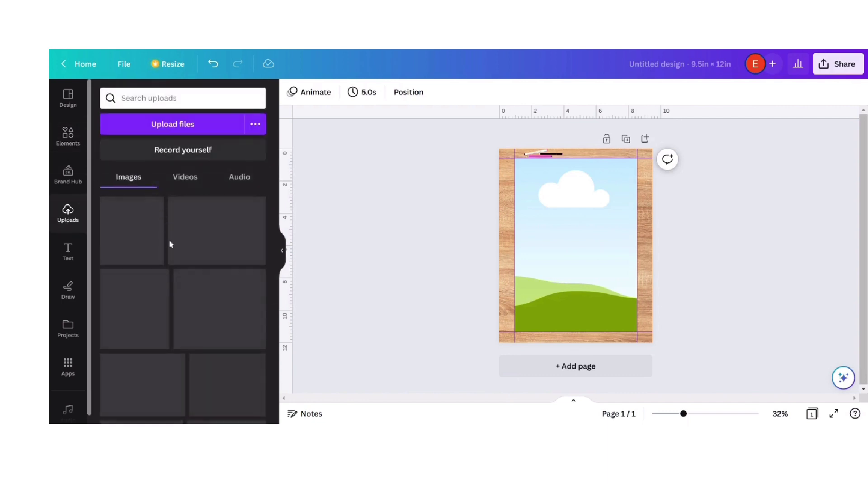
left_click(75, 142)
left_click(140, 98)
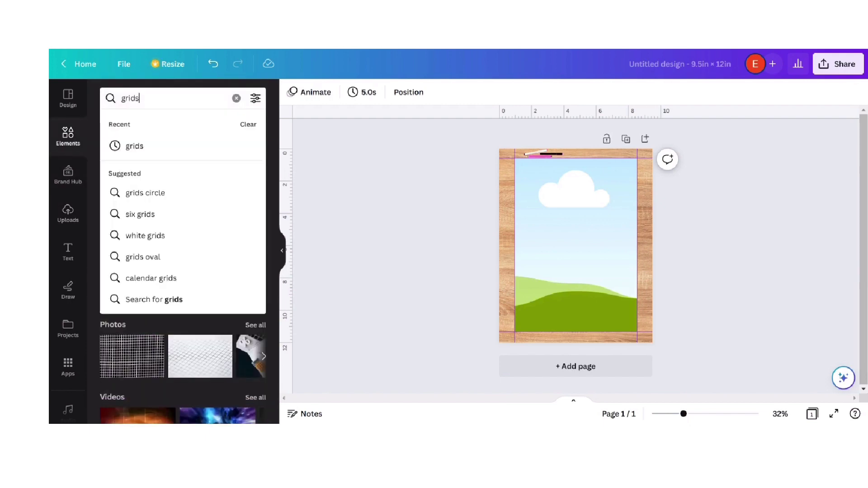
key("BackSpace")
key("BackSpace")
key("BackSpace")
key("BackSpace")
key("BackSpace")
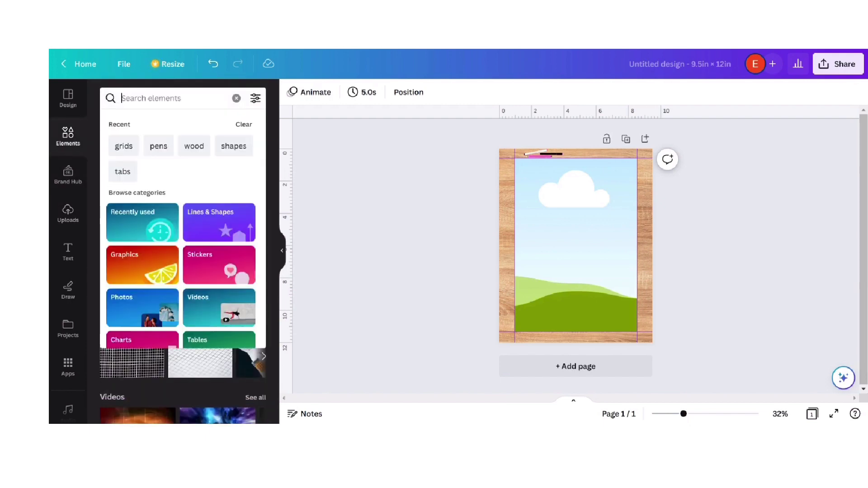
type("pink")
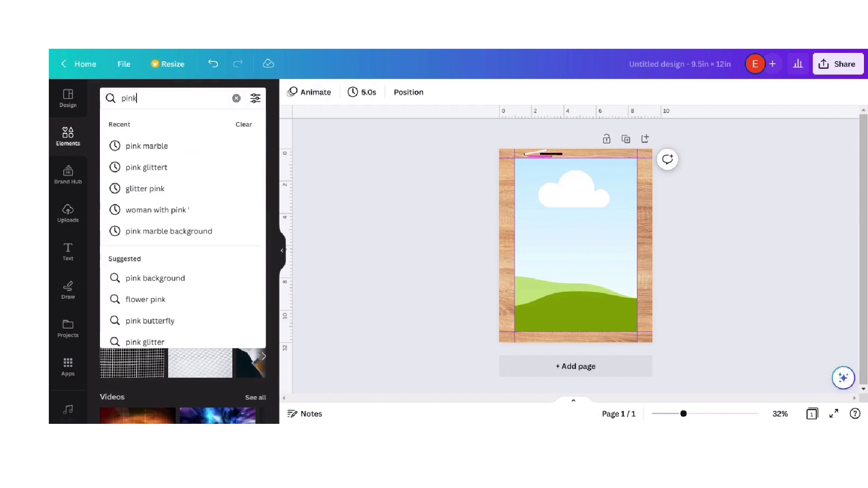
left_click(183, 152)
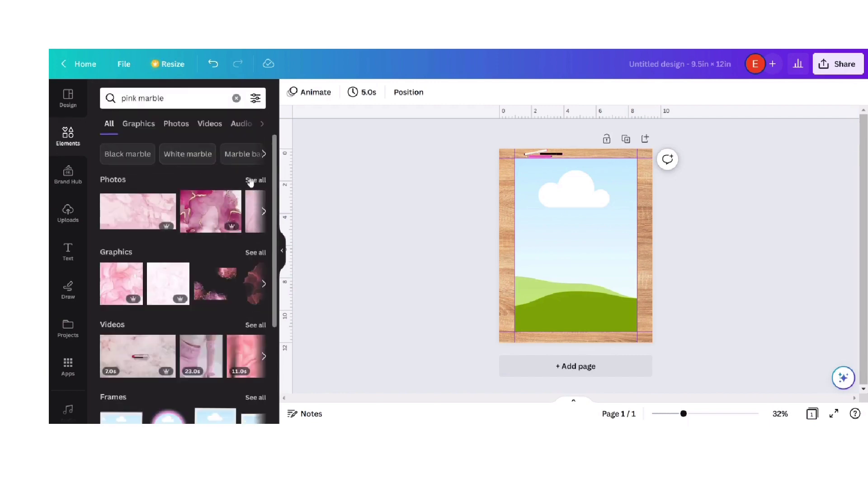
left_click(251, 181)
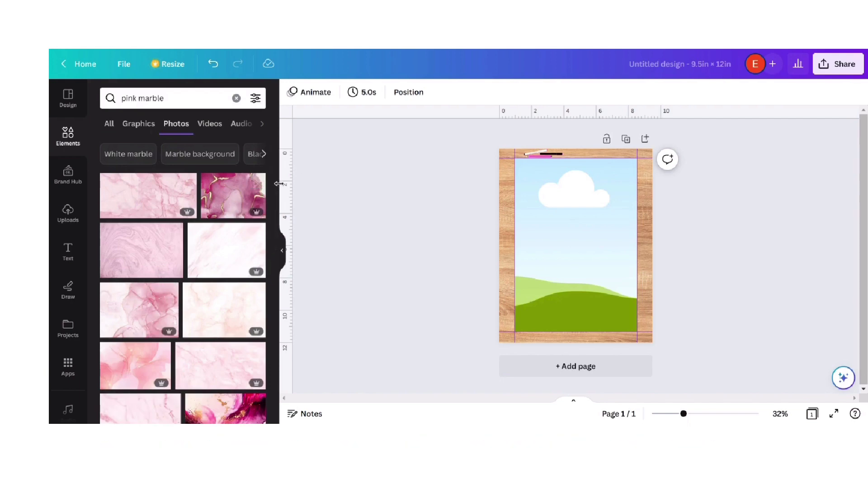
left_click_drag(275, 192, 307, 363)
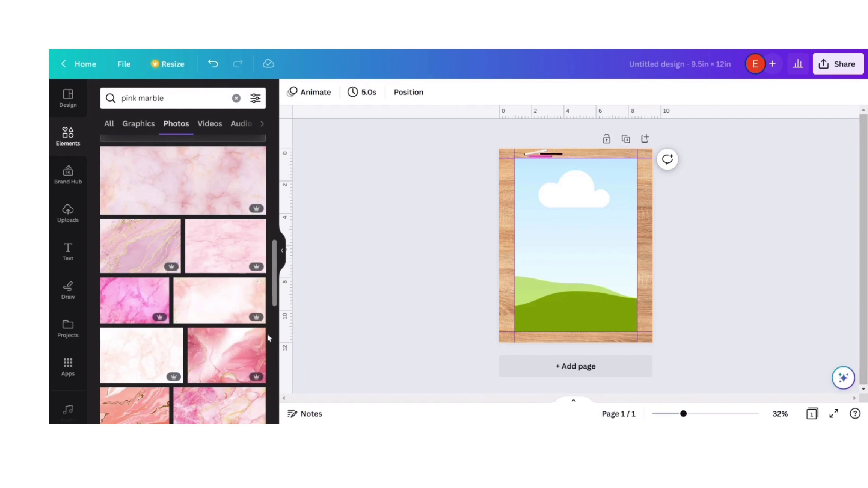
left_click(126, 305)
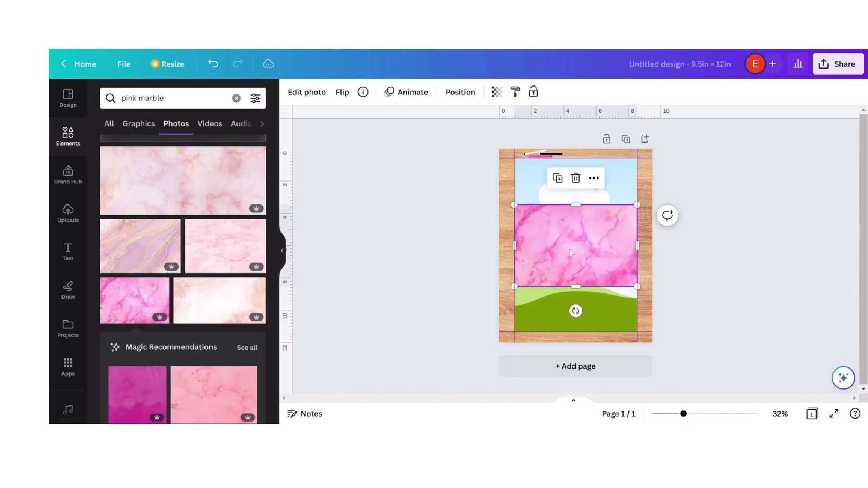
Fill the central grid with the bright pink marble photo and deselect it
mouse_move(571, 253)
left_mouse_down()
mouse_move(572, 203)
mouse_move(579, 251)
left_mouse_up()
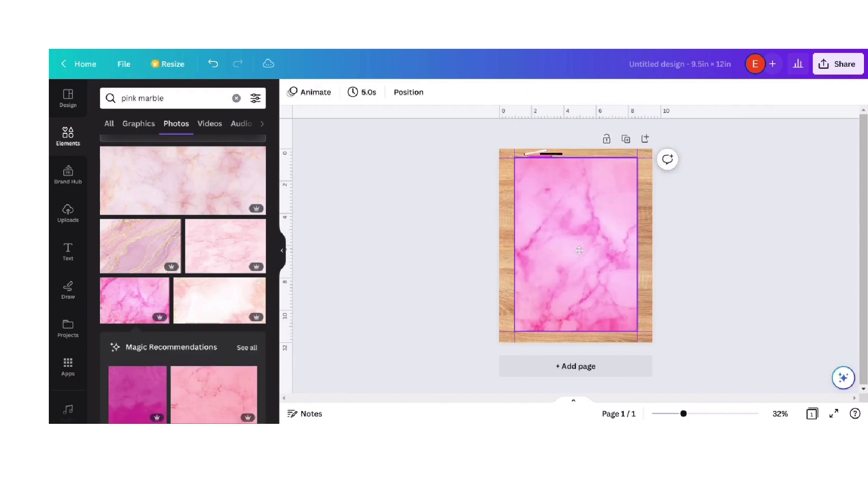
left_click(379, 174)
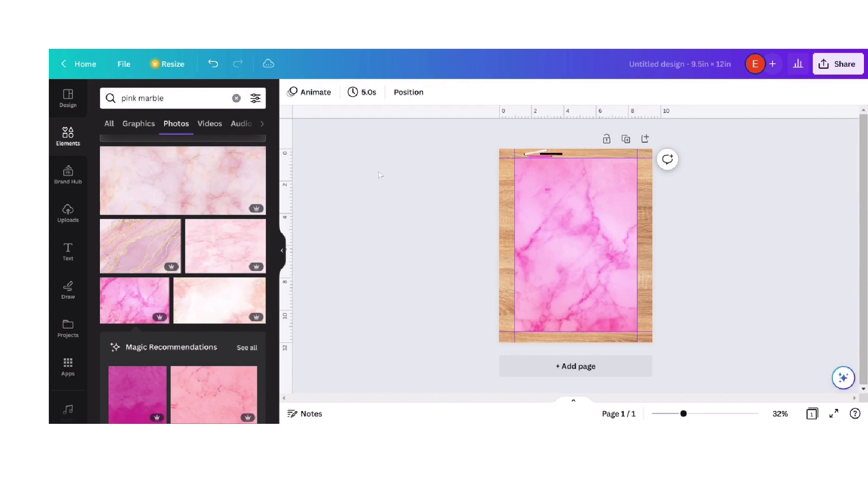
Search the elements for "spiral binder" and show all of the graphics results
left_click(68, 136)
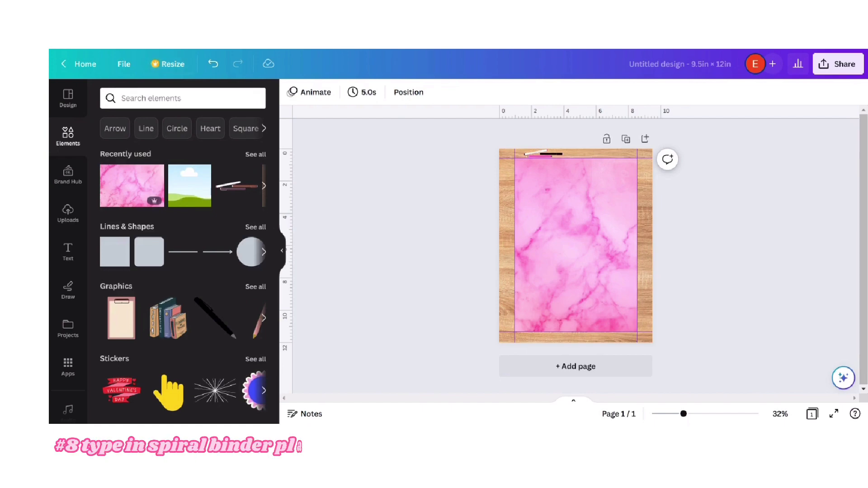
left_click(180, 98)
type("sp")
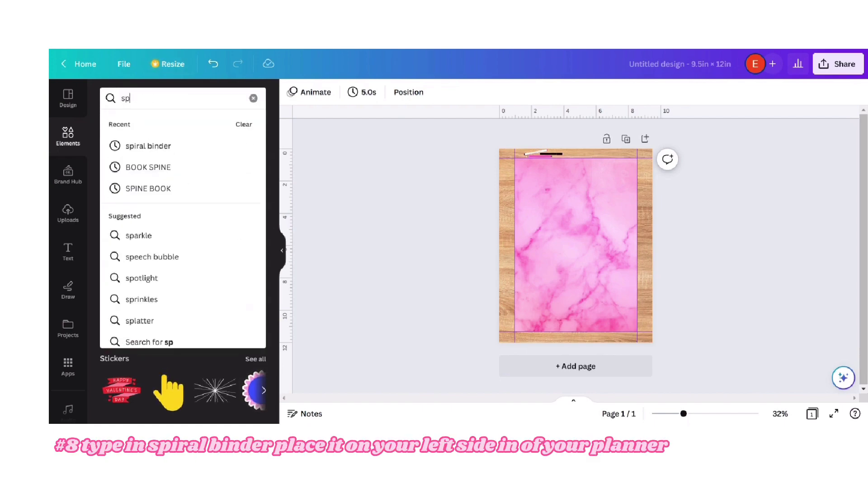
type("ira")
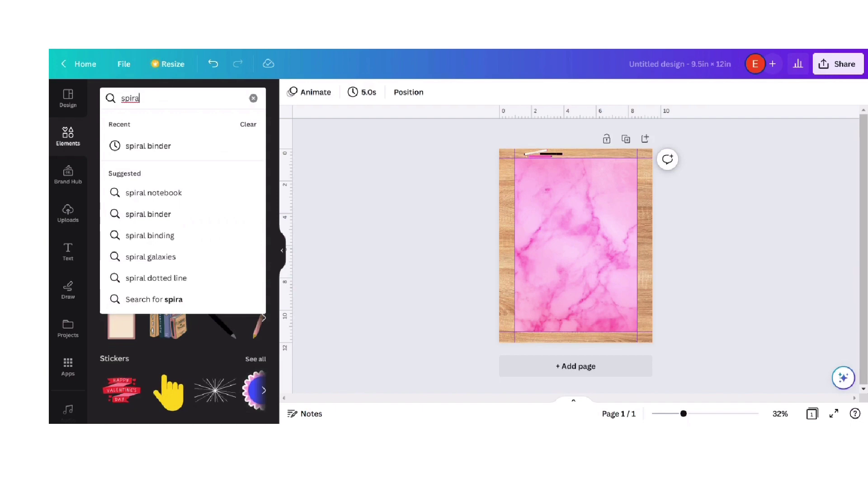
type("l bin")
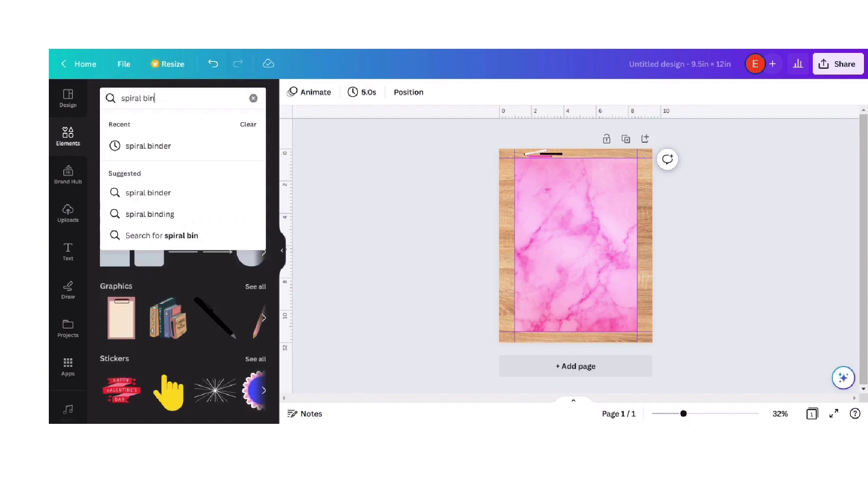
type("der")
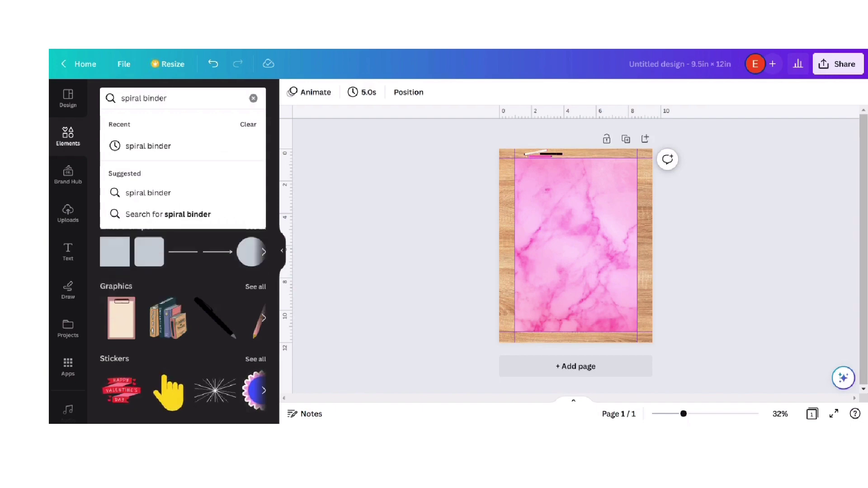
key("Return")
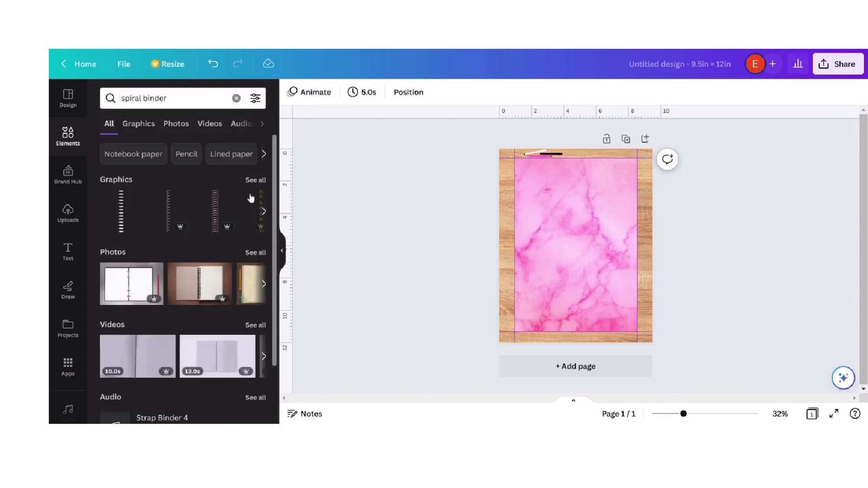
left_click(256, 180)
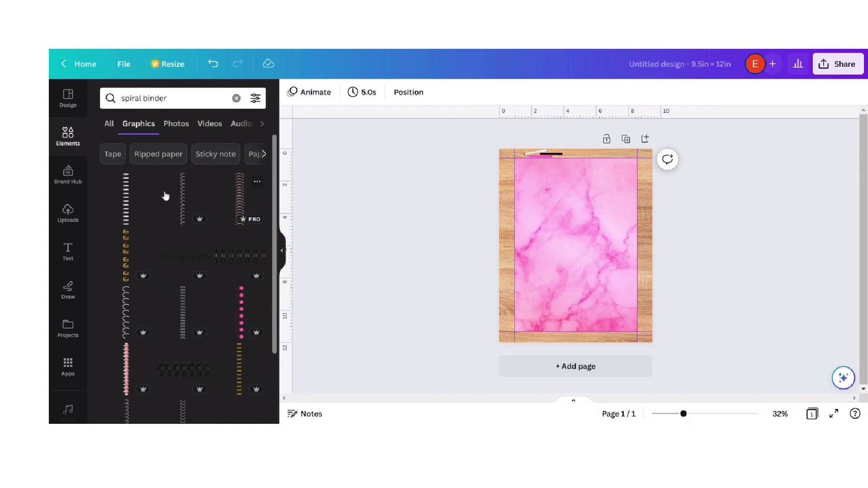
Try the copper spiral binder graphic on the page and undo its insertion
left_click(241, 207)
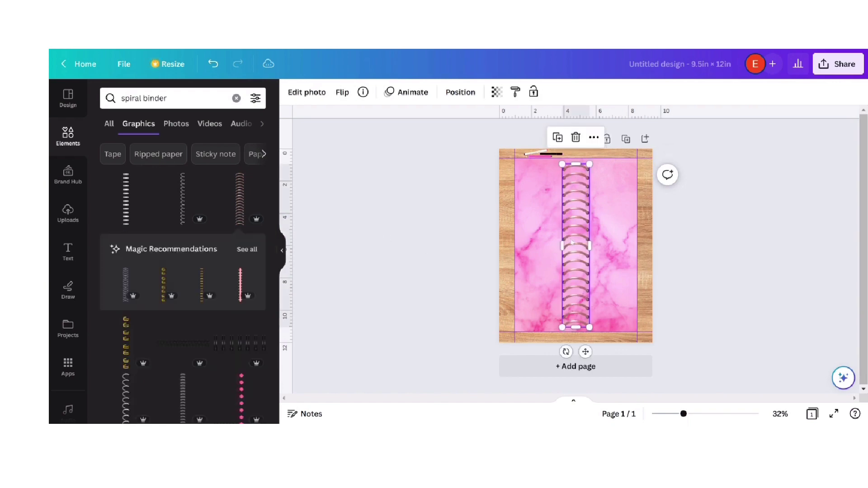
key("ctrl+z")
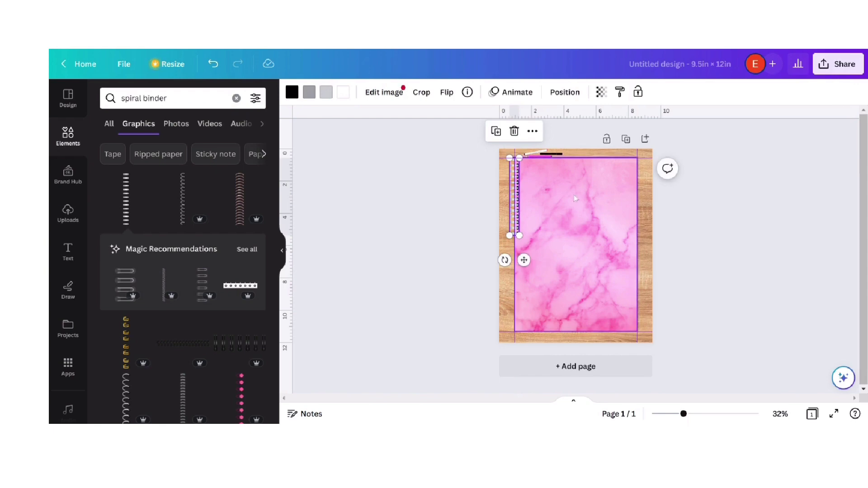
Duplicate the black-and-white spiral binder down the marble's left edge and crop the lowest copy level with the marble's bottom edge
left_click(497, 131)
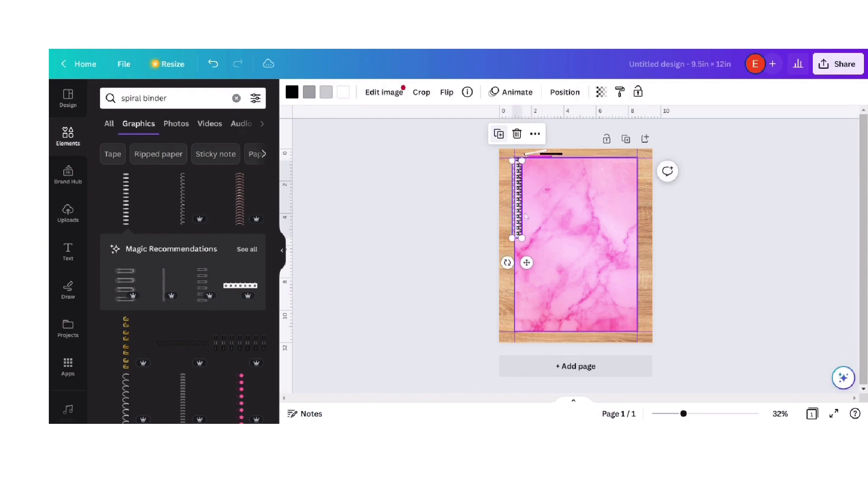
left_click_drag(526, 263, 519, 395)
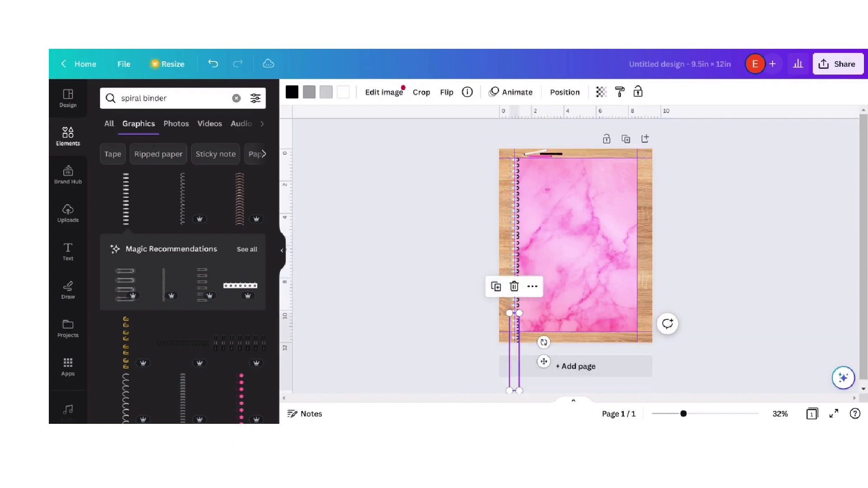
left_click(427, 99)
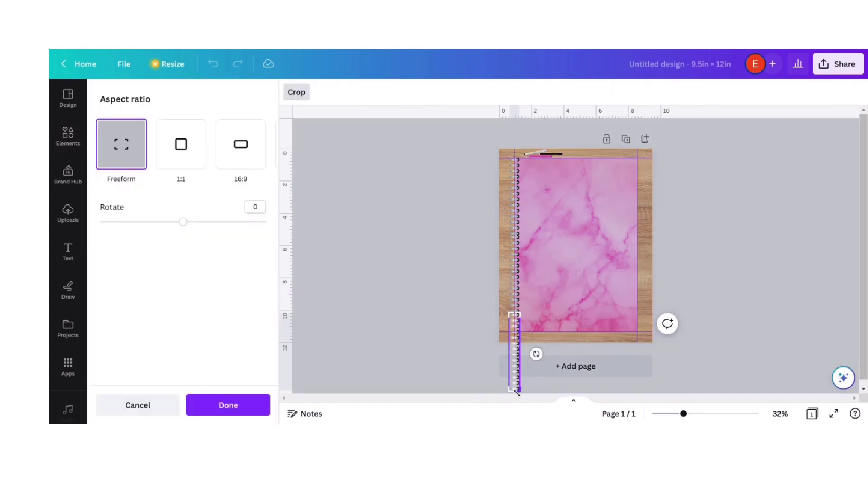
left_click_drag(516, 392, 524, 331)
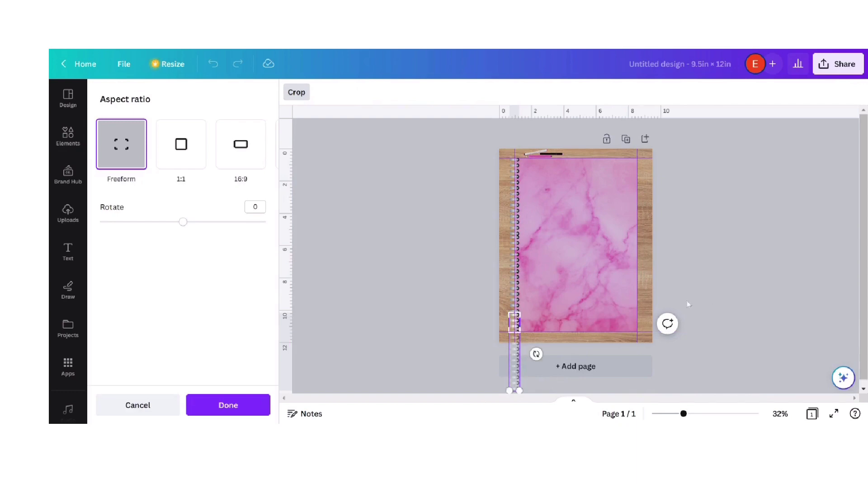
left_click(245, 407)
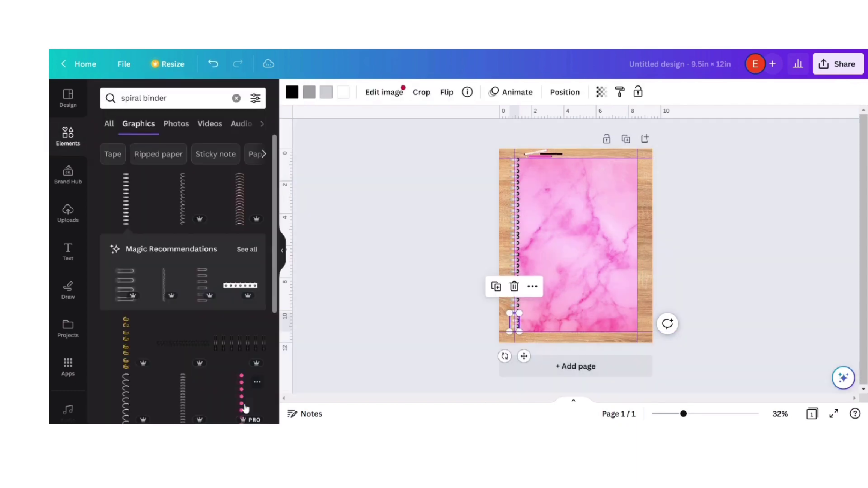
left_click(714, 250)
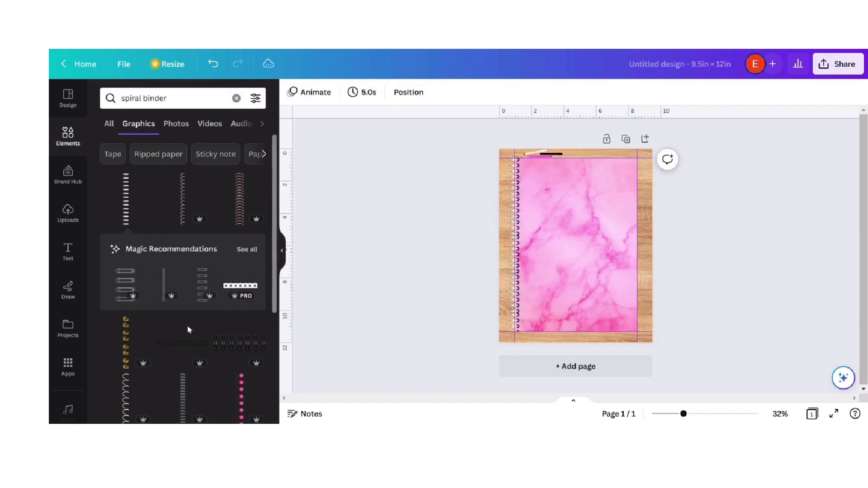
Browse the font combinations and insert the FEELIN' CUTE text design on the page
left_click(67, 252)
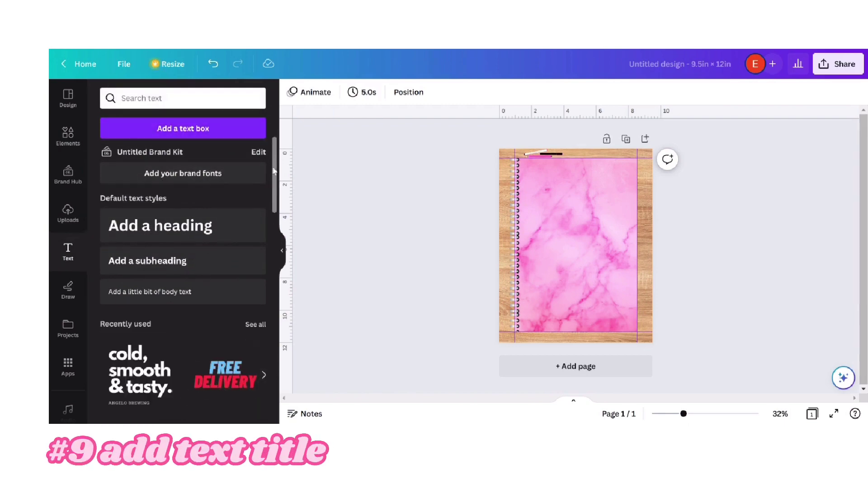
scroll(248, 321, "down", 6)
scroll(283, 263, "down", 1)
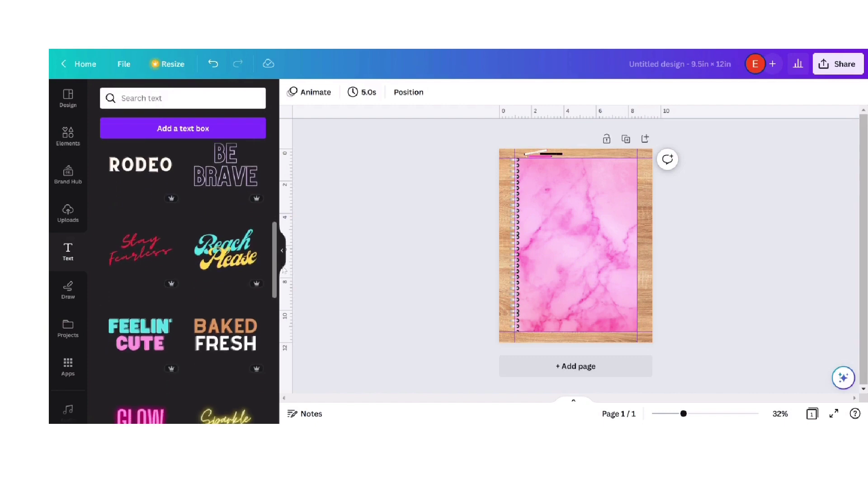
scroll(283, 265, "up", 1)
scroll(283, 266, "down", 10)
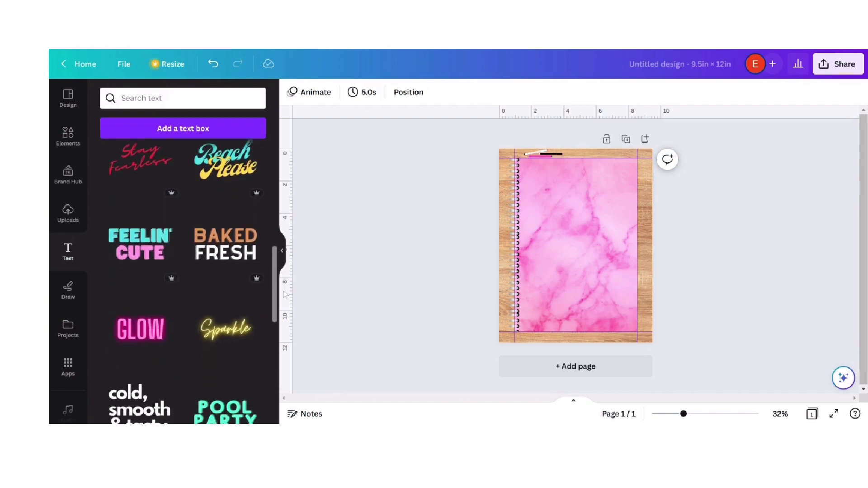
scroll(297, 395, "up", 10)
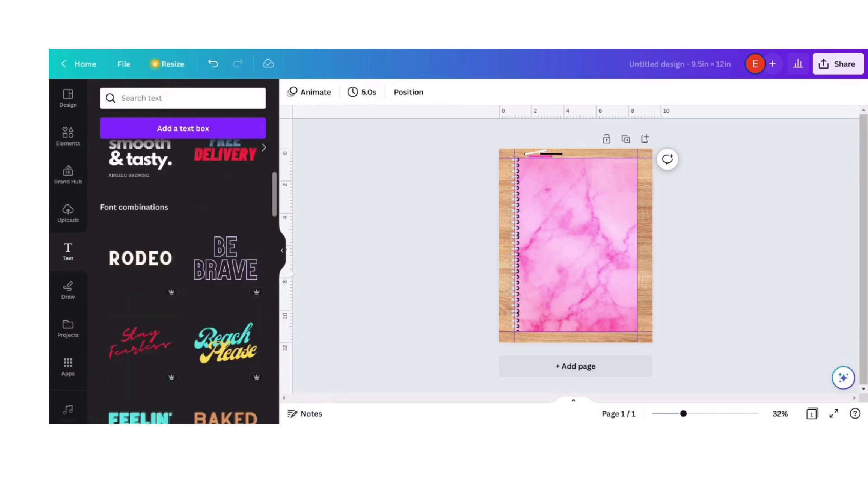
scroll(290, 267, "down", 6)
scroll(136, 334, "down", 2)
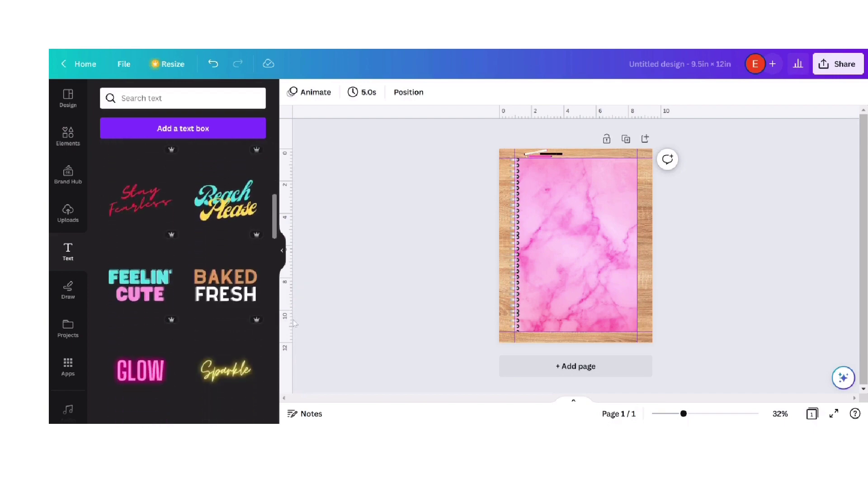
scroll(136, 335, "up", 2)
scroll(136, 335, "down", 1)
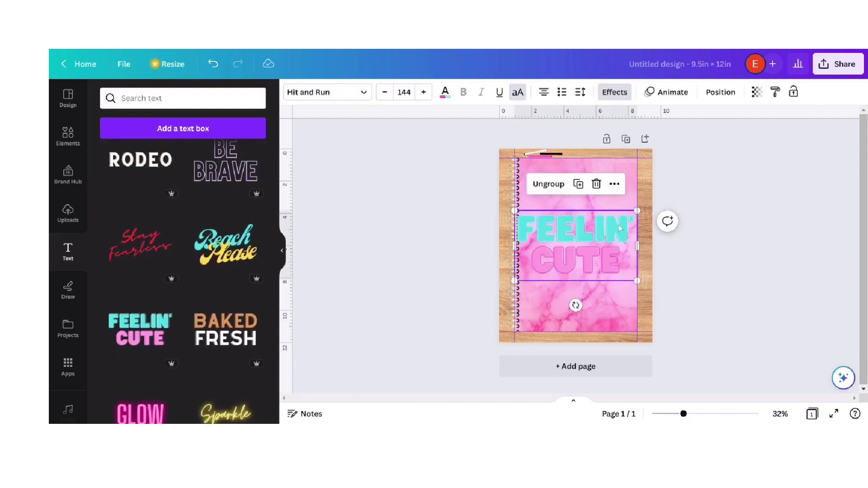
Replace the word FEELIN' with PLANNER in the inserted text design
left_click(620, 228)
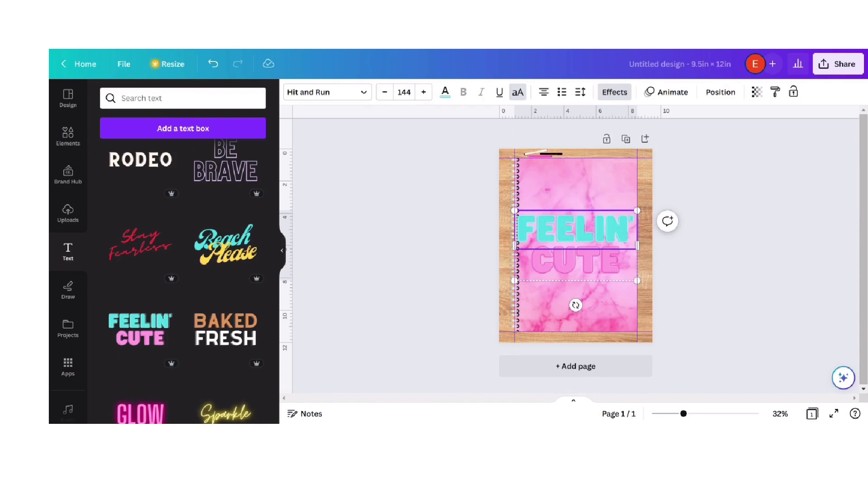
key("BackSpace")
key("BackSpace")
key("BackSpace")
key("BackSpace")
key("BackSpace")
key("BackSpace")
key("BackSpace")
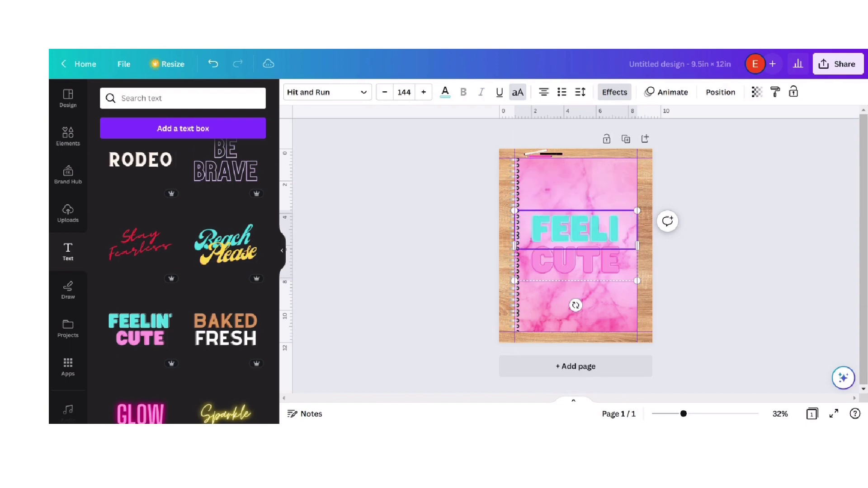
type("LANNER")
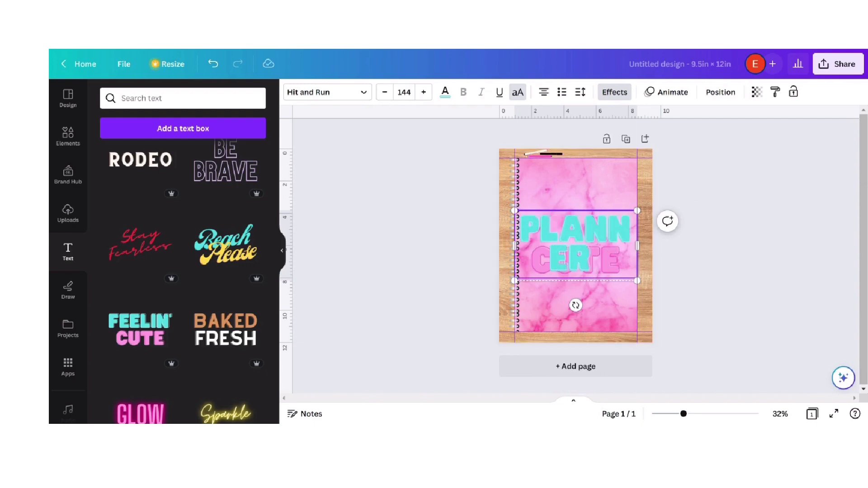
key("shift+Left")
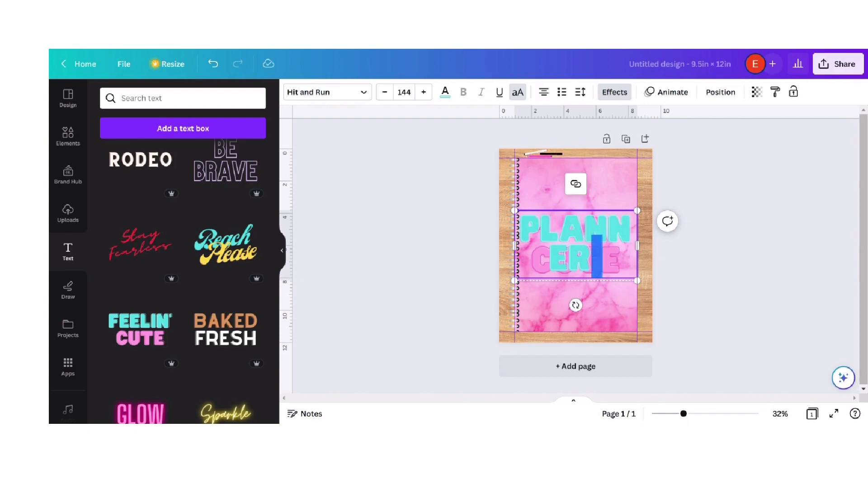
key("ctrl+a")
left_click_drag(638, 246, 637, 246)
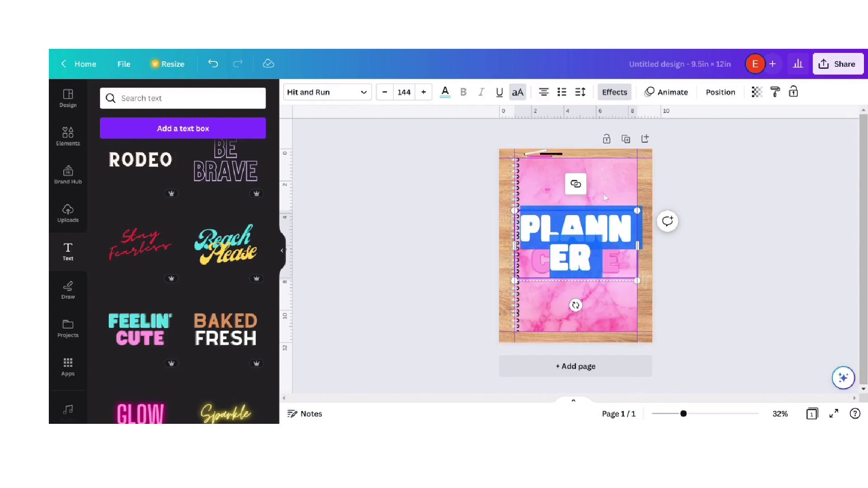
left_click(609, 194)
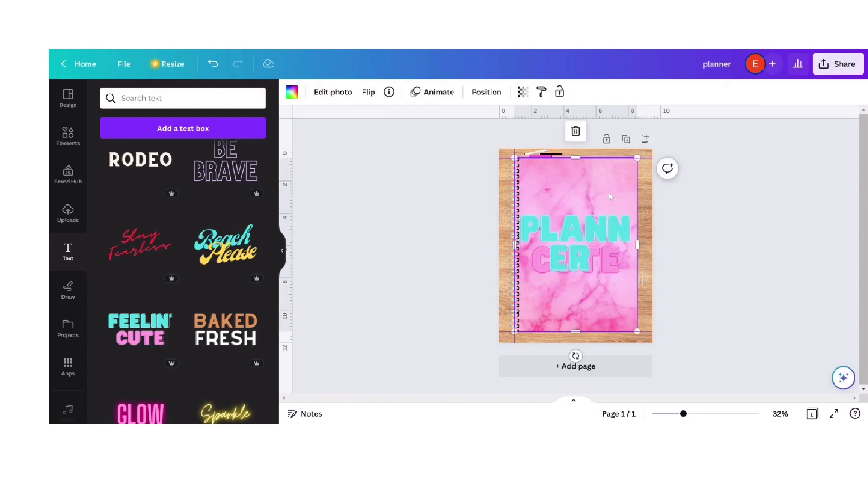
Ungroup the PLANNER and CUTE text design and delete both texts from the page
left_click(590, 235)
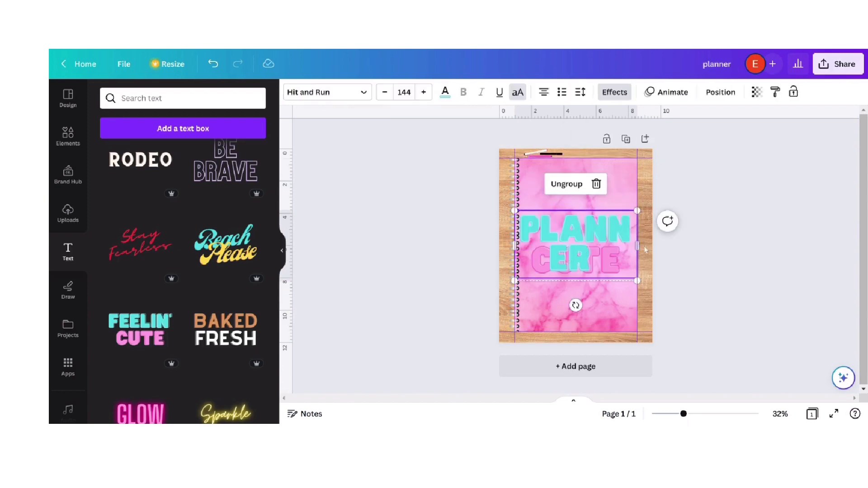
left_click_drag(637, 245, 639, 245)
left_click(575, 184)
mouse_move(580, 224)
left_mouse_down()
mouse_move(579, 198)
mouse_move(579, 221)
mouse_move(579, 198)
mouse_move(578, 208)
left_mouse_up()
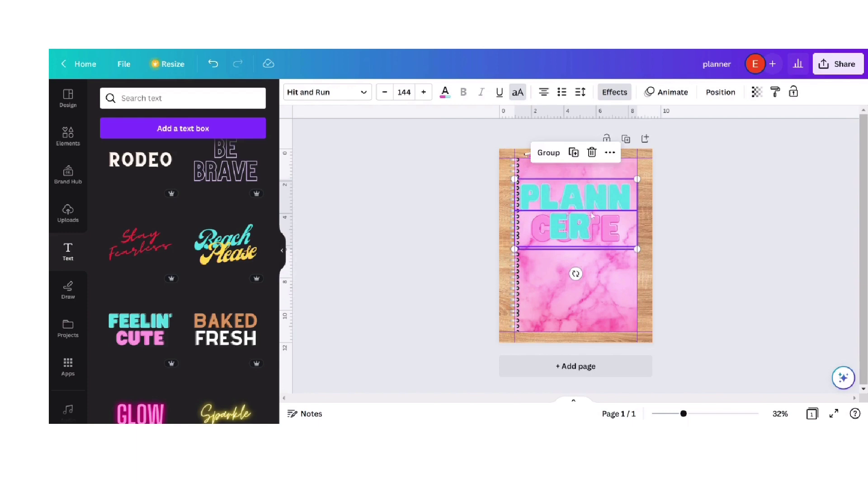
left_click(592, 152)
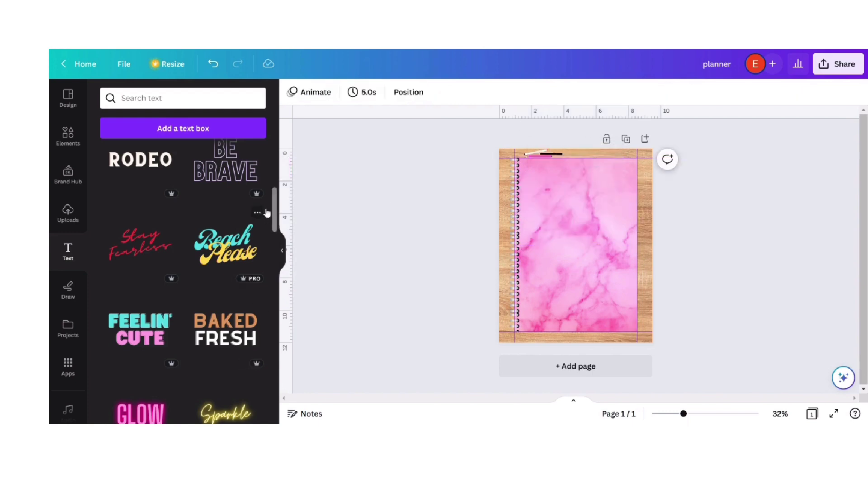
Add a heading reading "planner" on the marble and set its font to Benedict
scroll(275, 220, "up", 5)
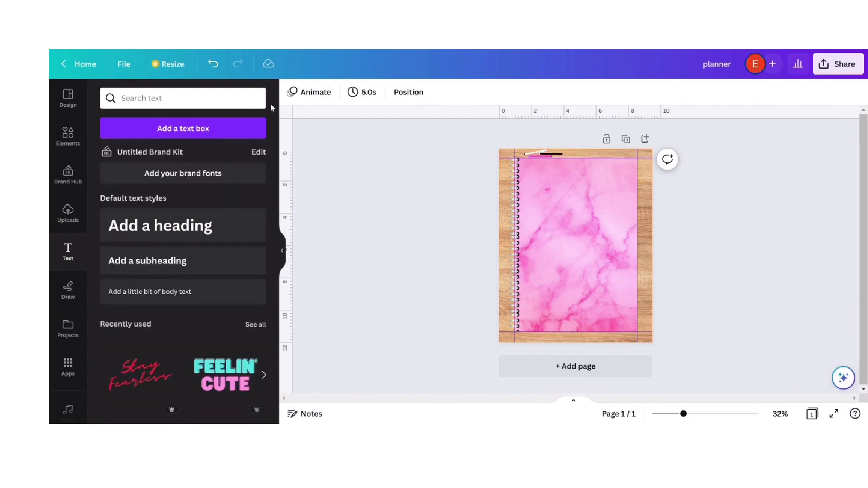
left_click(160, 226)
key("BackSpace")
type("planner")
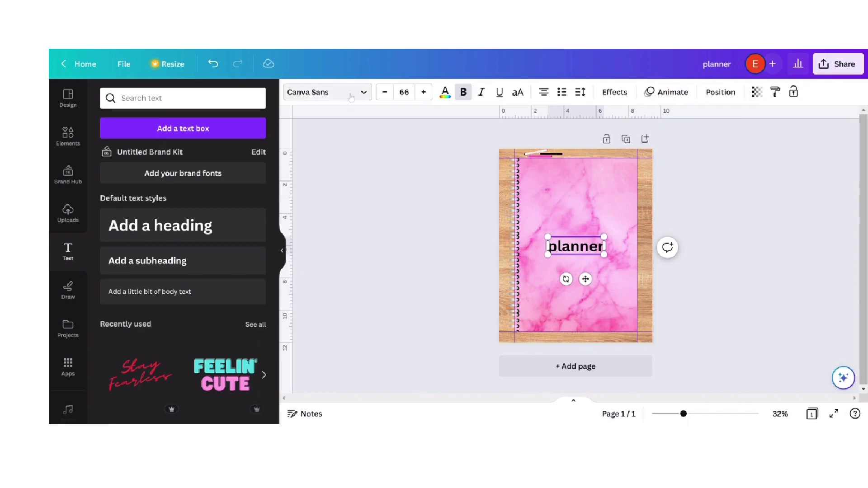
left_click(324, 92)
left_click(158, 239)
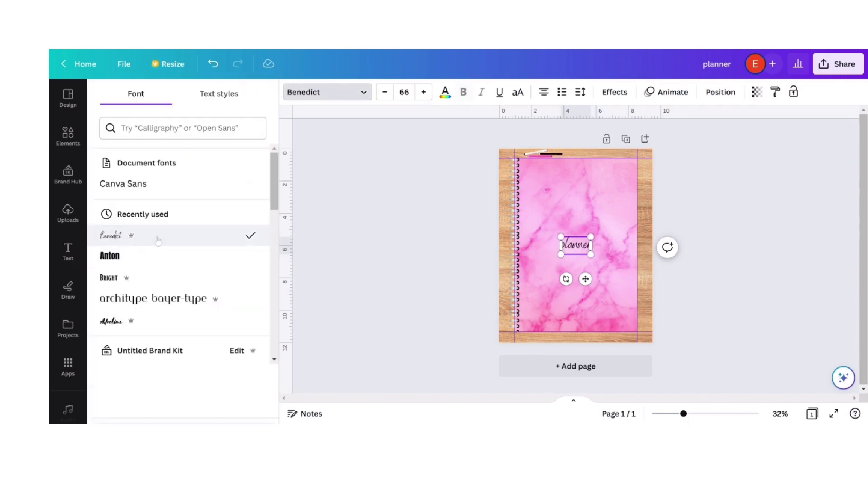
Enlarge the "planner" heading to font size 148 and move it to the upper part of the marble
left_click_drag(561, 236, 523, 214)
left_click(556, 279)
left_click_drag(574, 240, 594, 212)
Preview the Outline effect on the "planner" heading and apply the Splice effect to it instead
left_click(615, 93)
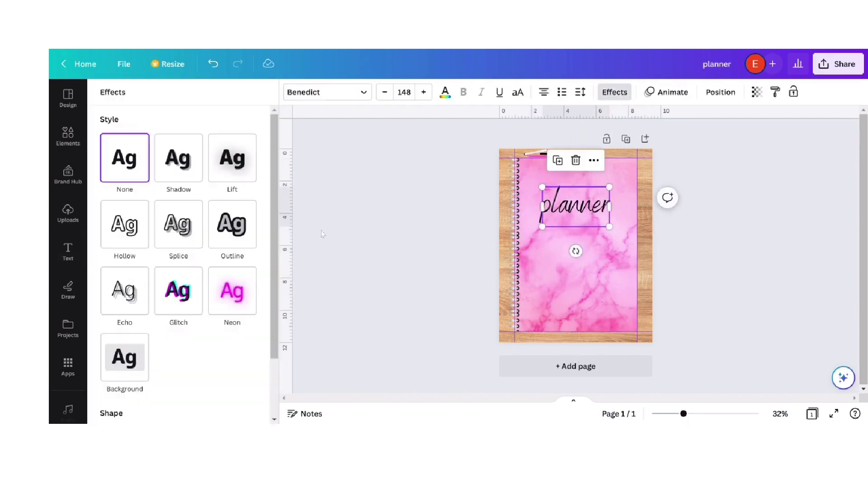
left_click(244, 237)
left_click(182, 231)
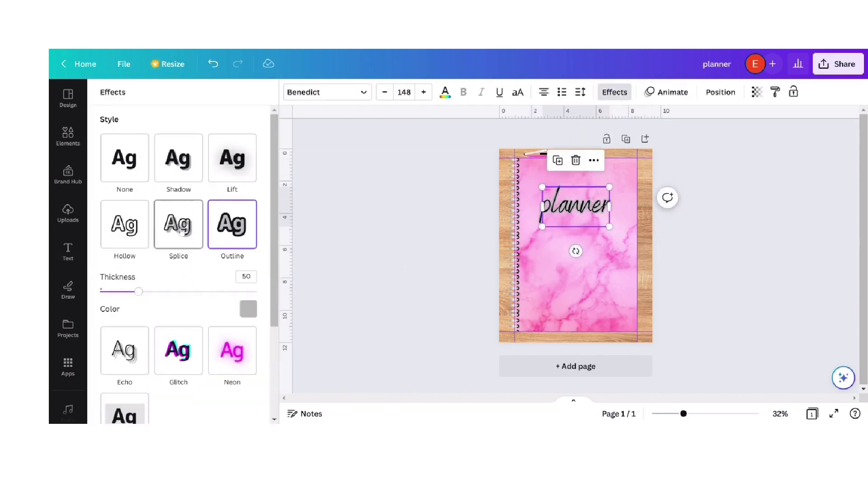
left_click(428, 296)
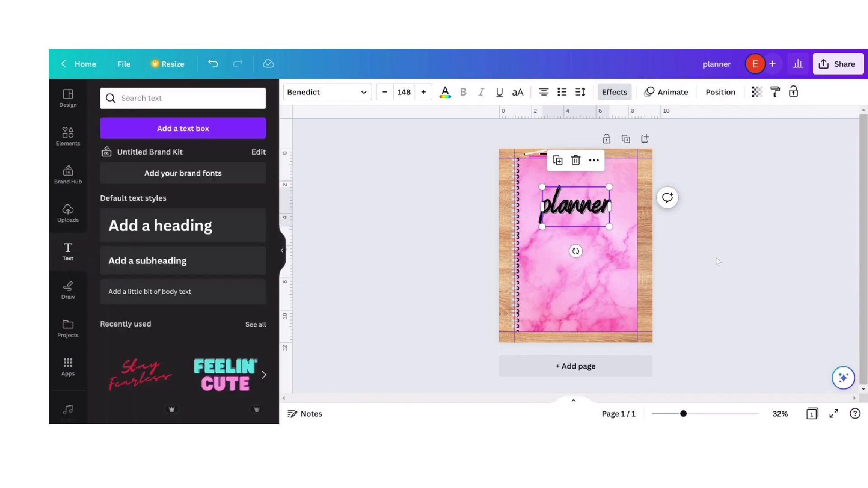
Duplicate the finished planner cover page as a second page
left_click(627, 138)
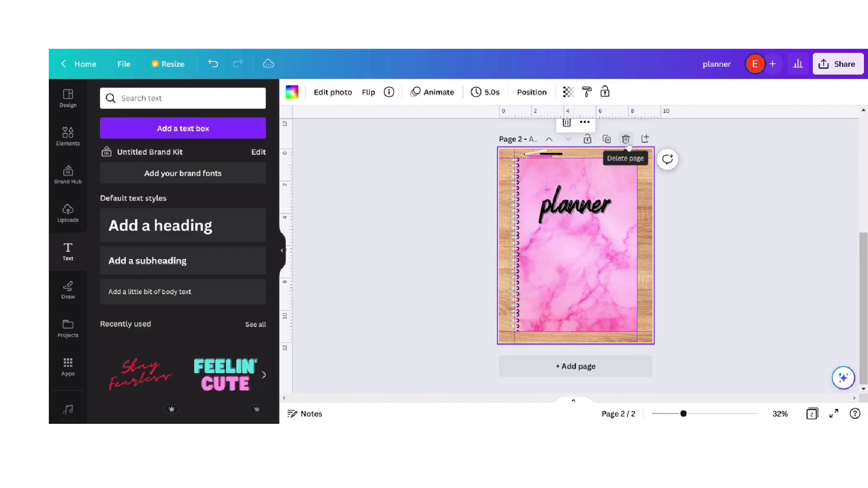
mouse_move(861, 268)
left_mouse_down()
mouse_move(861, 153)
mouse_move(861, 269)
left_mouse_up()
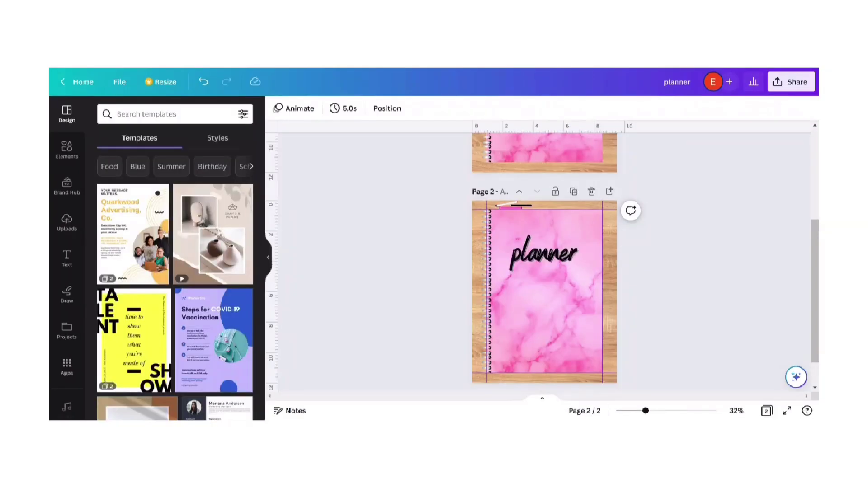
scroll(543, 263, "up", 5)
scroll(542, 263, "down", 5)
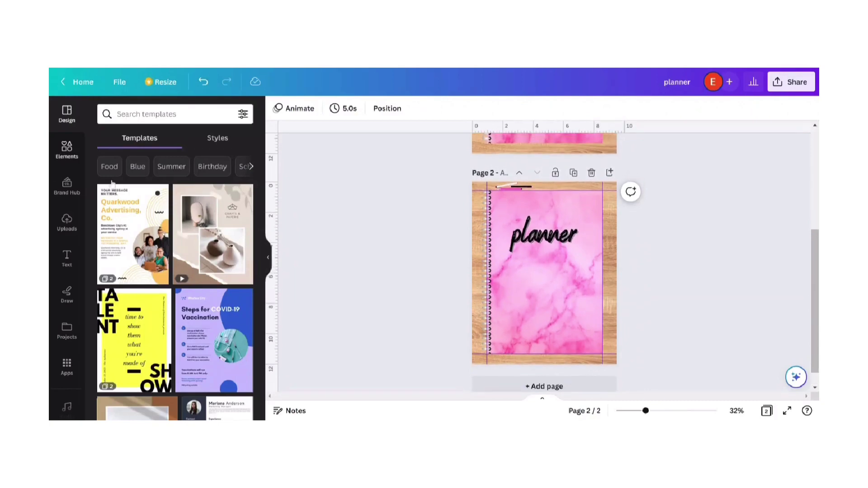
Add a square shape to page 2 and fill it with the light grey document colour
left_click(70, 152)
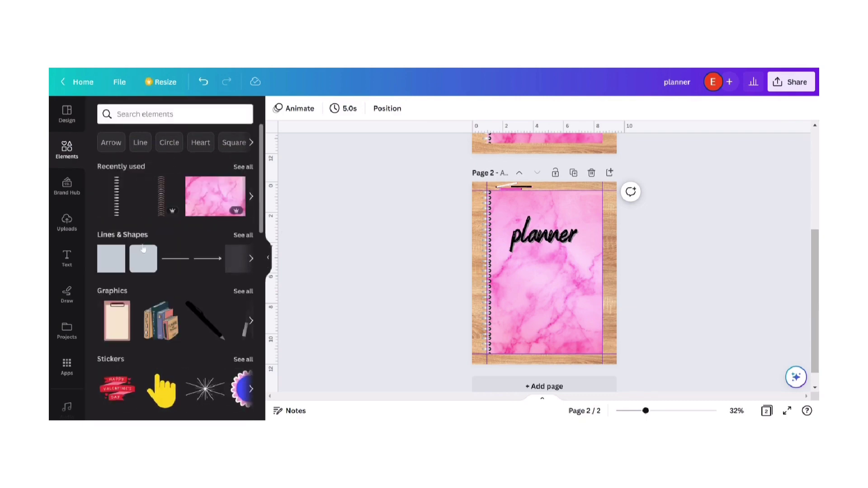
left_click(107, 267)
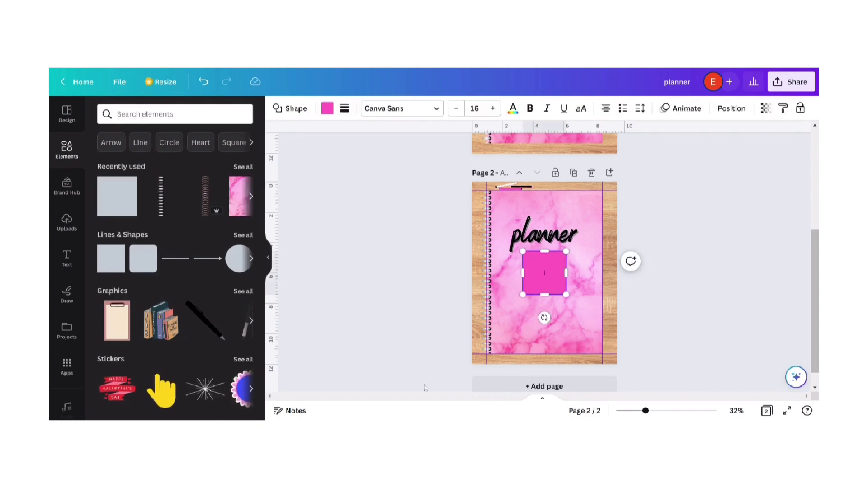
left_click(327, 108)
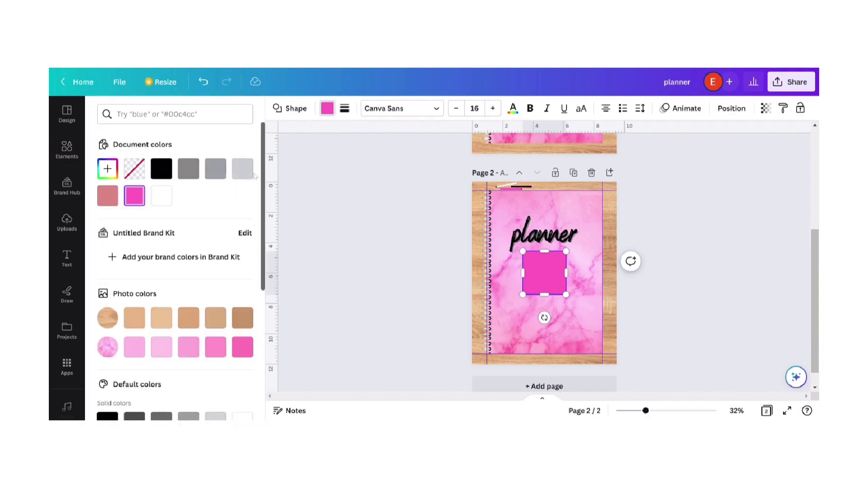
left_click(240, 172)
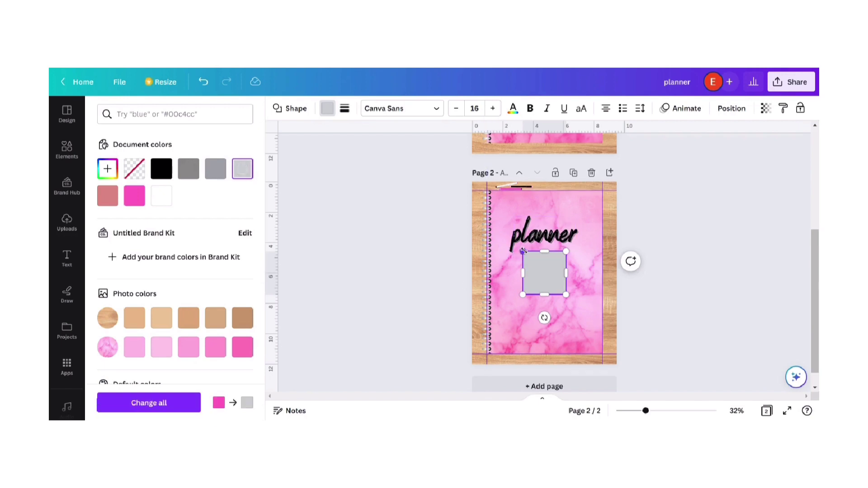
Stretch the grey square over the marble area to about 7.78 × 10.75 in and send it to the back
left_click_drag(521, 251, 487, 190)
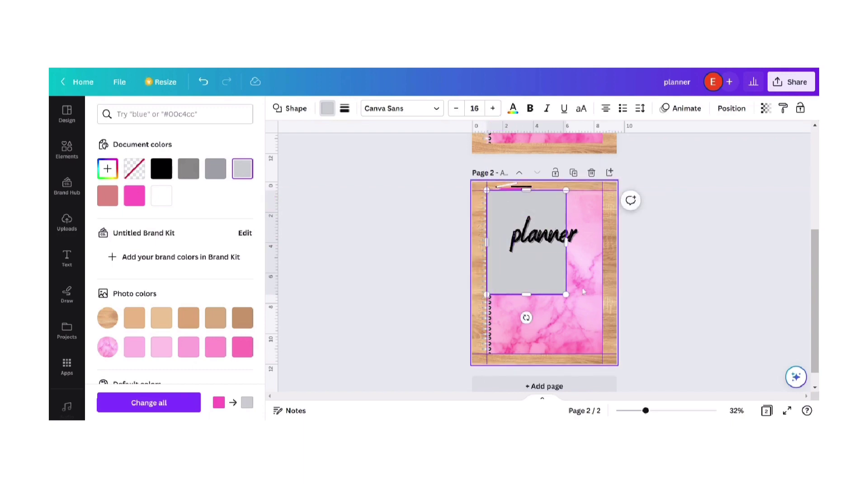
left_click_drag(566, 295, 605, 355)
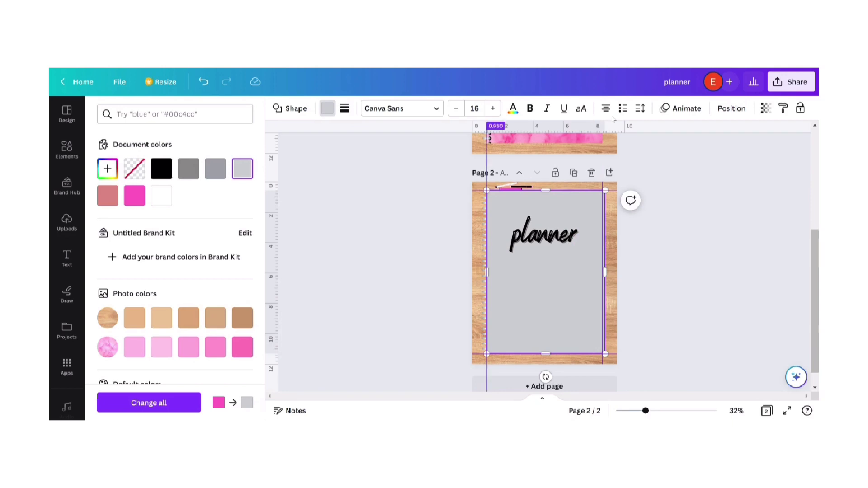
left_click(737, 114)
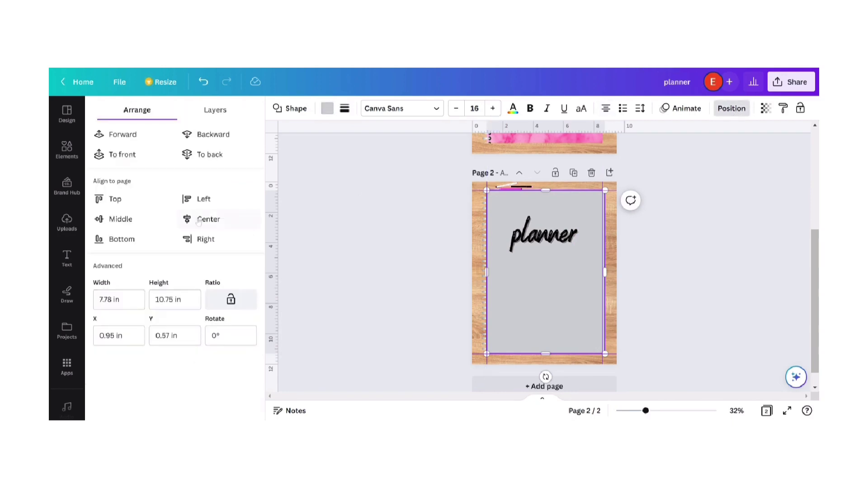
left_click(212, 155)
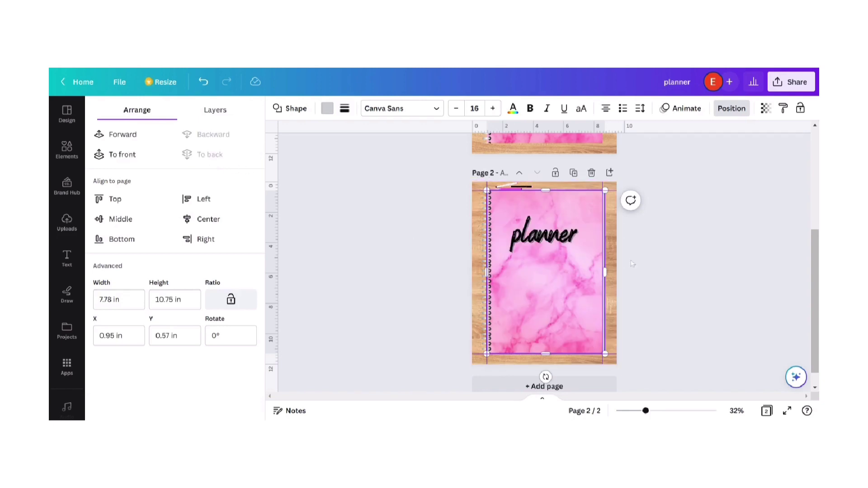
Resize the grey rectangle to about 7.8 × 10.95 in so it extends past the marble's right and lower edges
left_click_drag(605, 274, 603, 271)
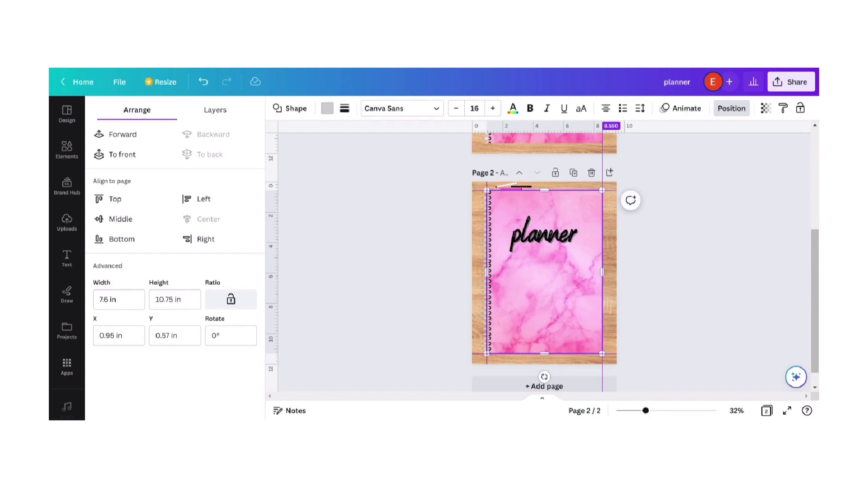
left_click_drag(604, 272, 602, 270)
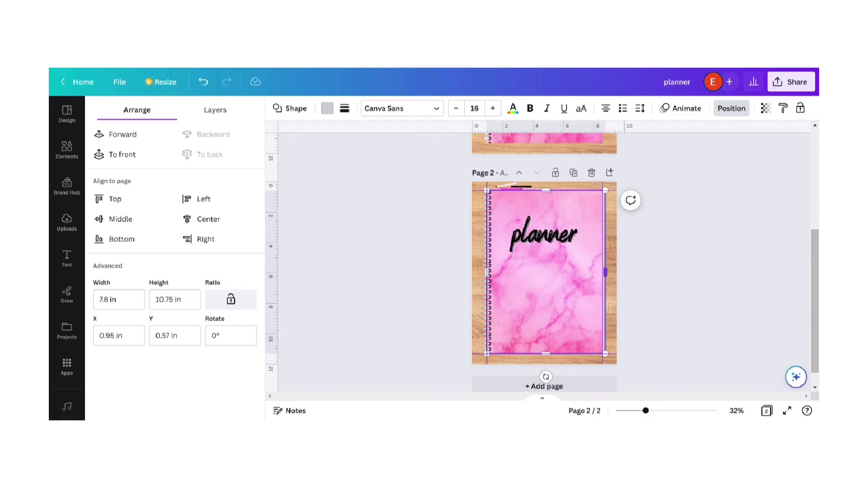
left_click_drag(606, 272, 606, 272)
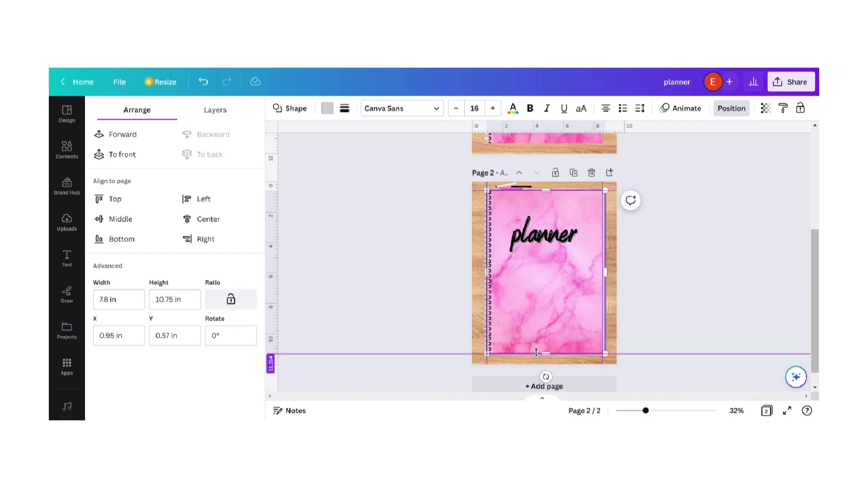
left_click_drag(545, 353, 546, 357)
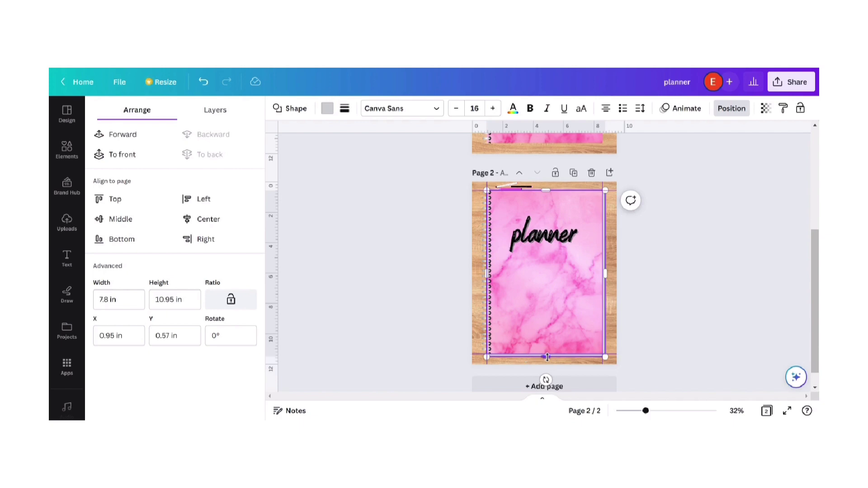
left_click_drag(547, 357, 551, 357)
Duplicate the grey rectangle, send the copy to the back and shrink it to about 7.63 × 10.78 in
right_click(556, 358)
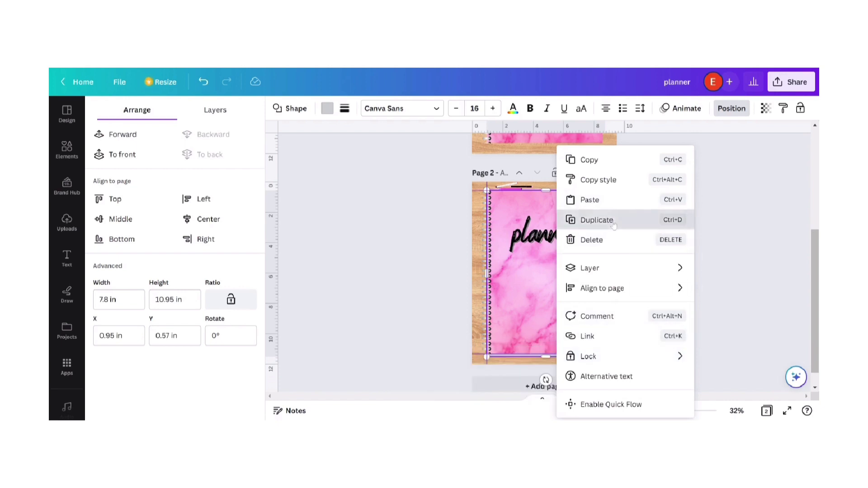
left_click(597, 220)
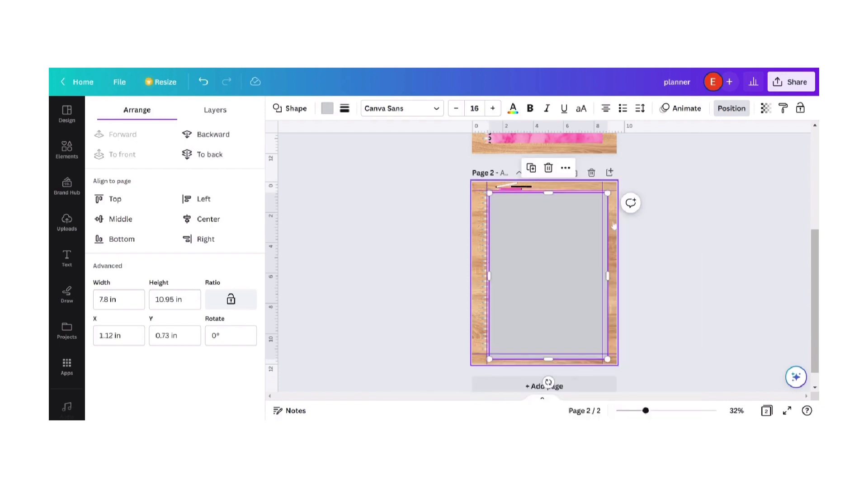
left_click(211, 155)
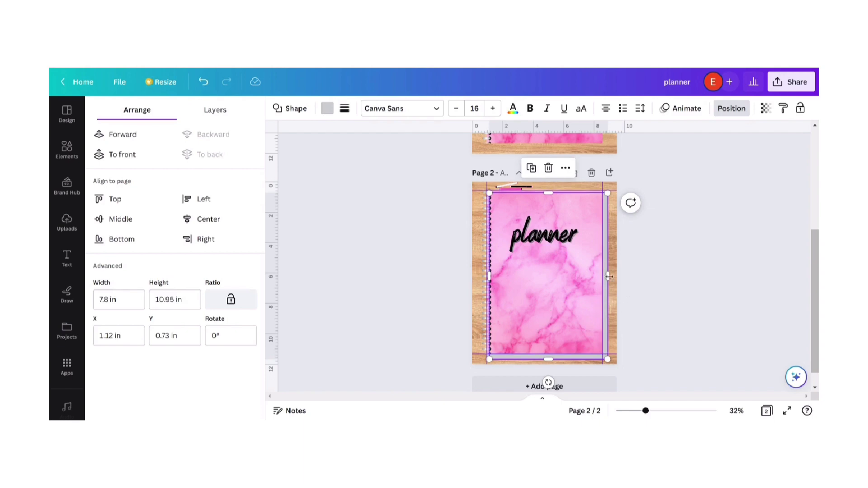
left_click_drag(605, 273, 608, 269)
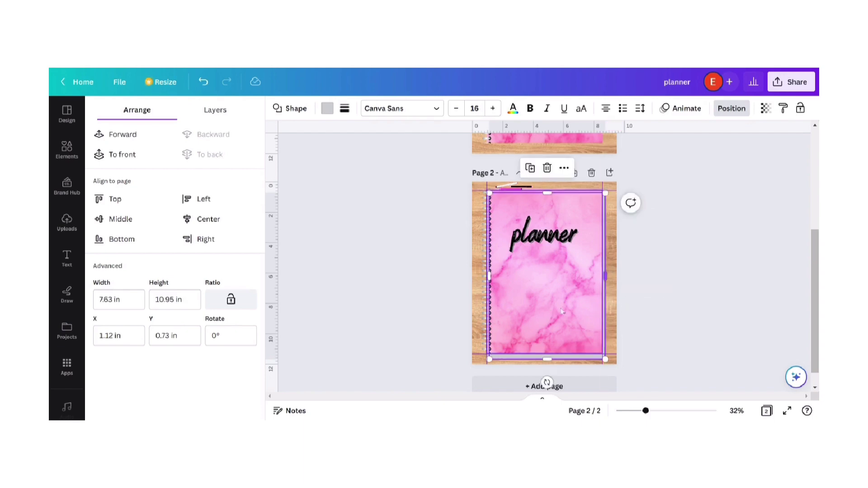
left_click_drag(552, 359, 550, 355)
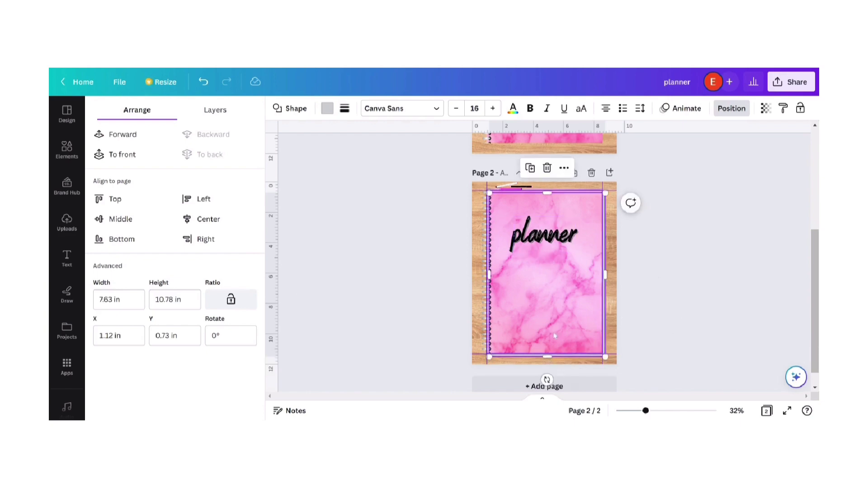
Duplicate the smaller grey rectangle and move the copy to about X 1.25 in, Y 0.54 in
right_click(550, 358)
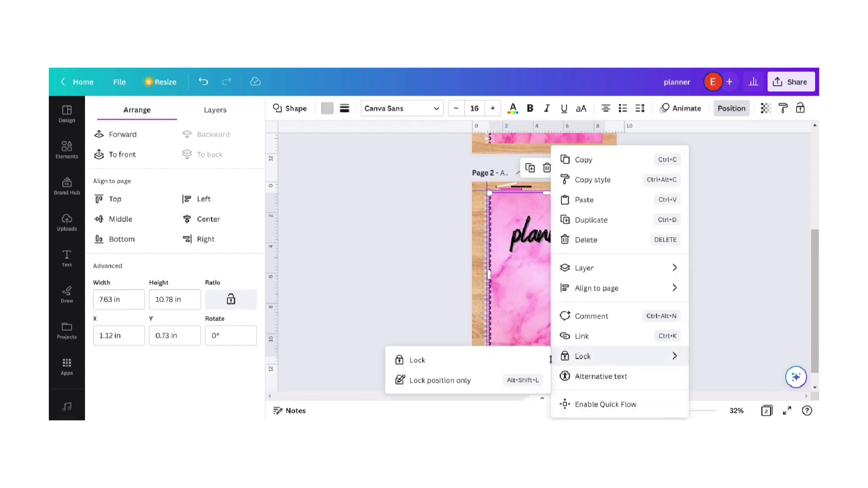
left_click(591, 221)
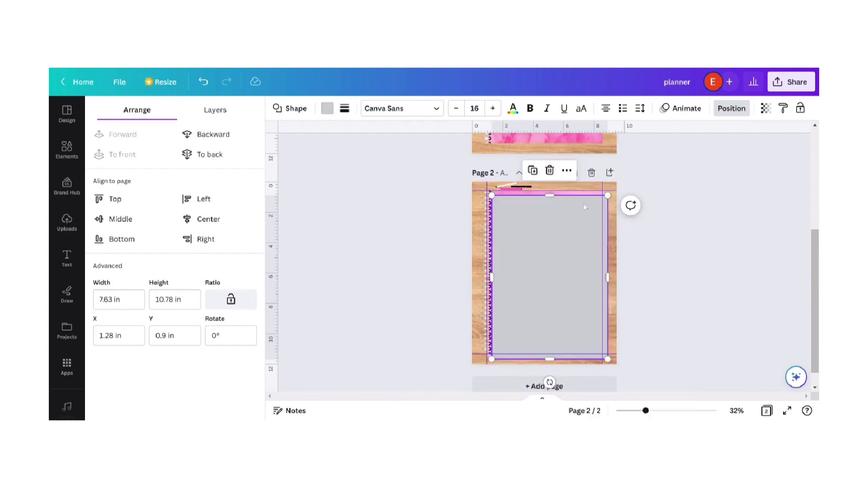
left_click_drag(557, 256, 554, 250)
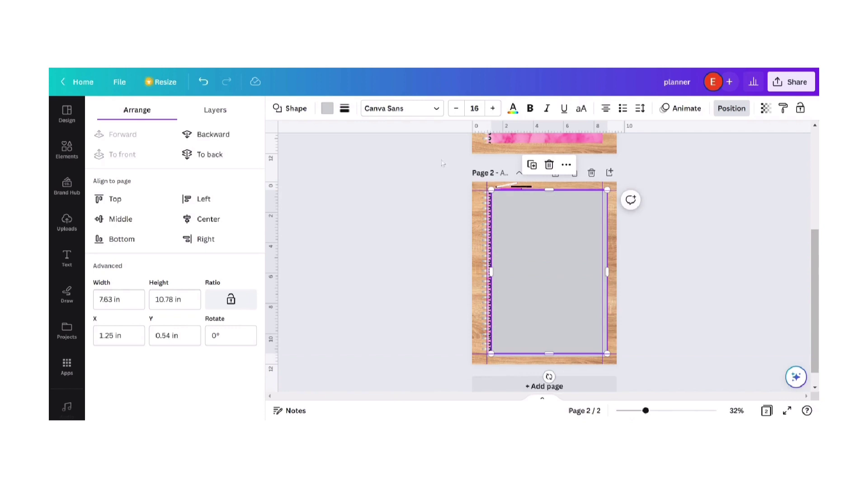
Recolour the newest rectangle to a darker grey, about #B6B0B0, and send it to the back
left_click(327, 108)
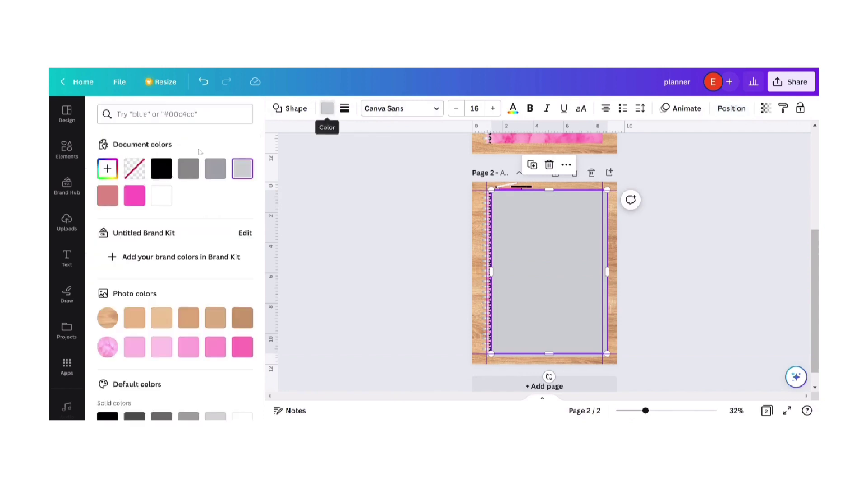
left_click(188, 170)
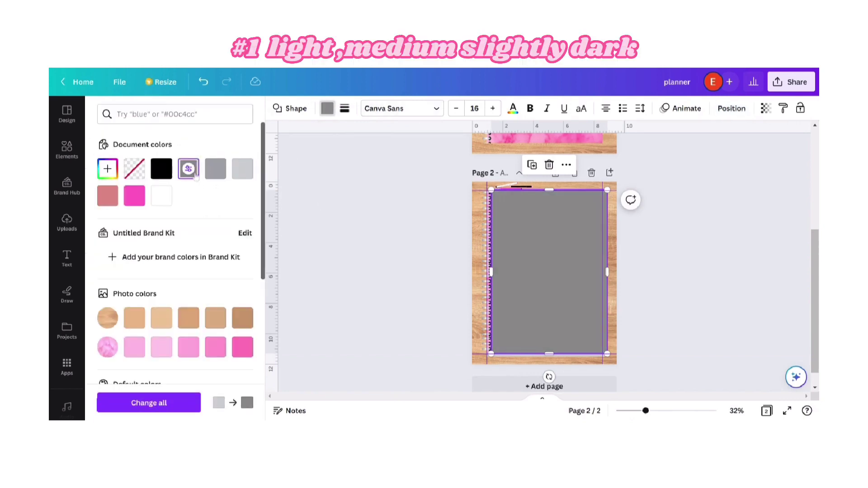
left_click(188, 169)
left_click_drag(111, 236, 110, 231)
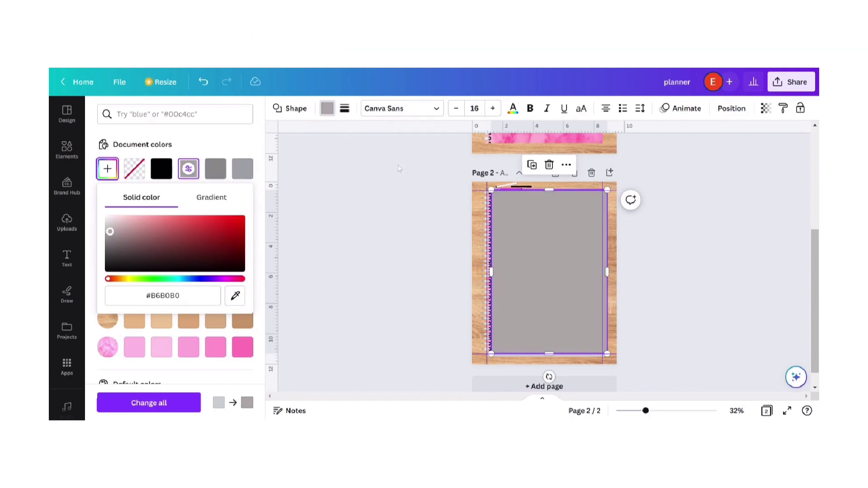
left_click(732, 108)
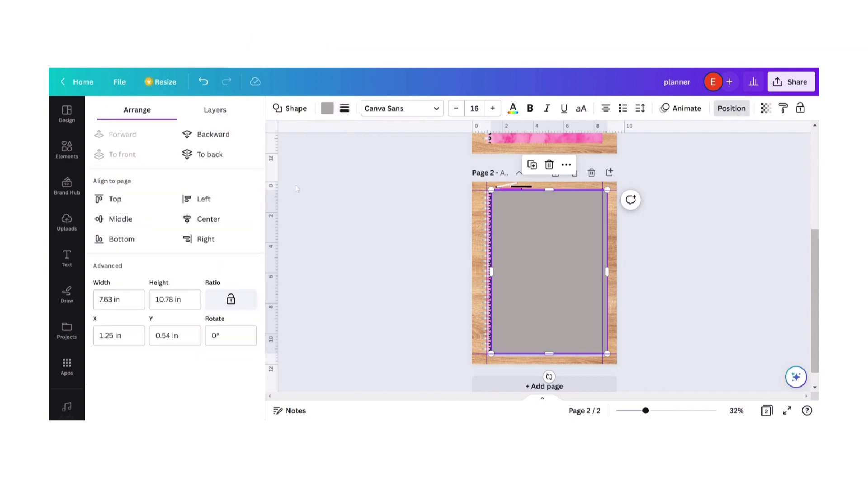
left_click(209, 155)
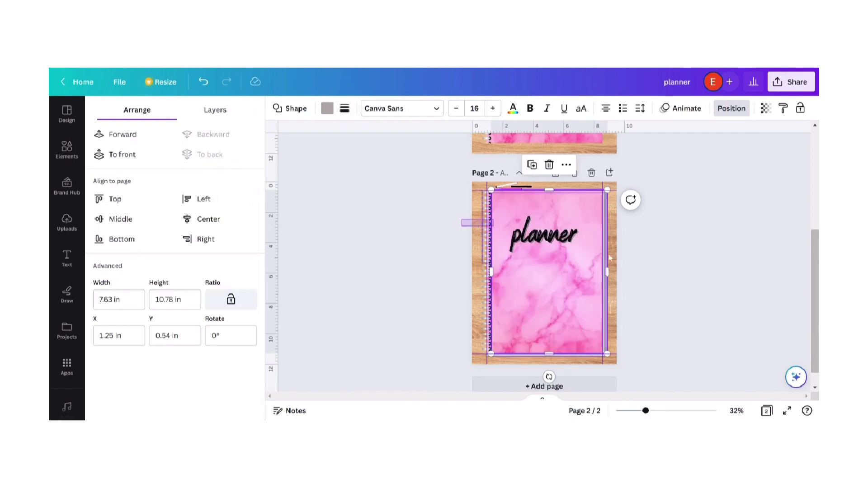
left_click_drag(462, 219, 496, 178)
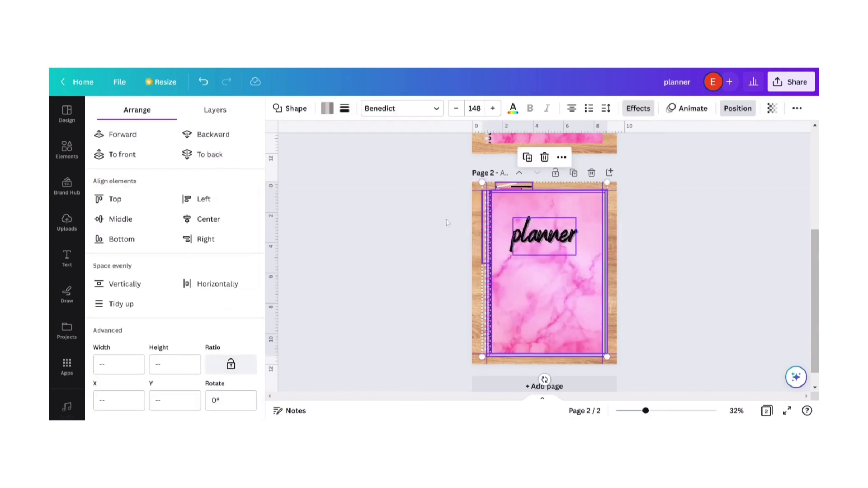
left_click(609, 257)
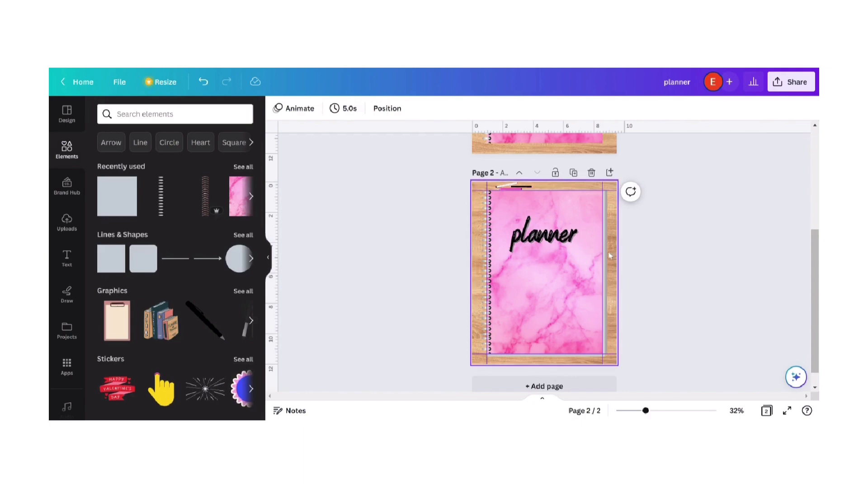
left_click(597, 272)
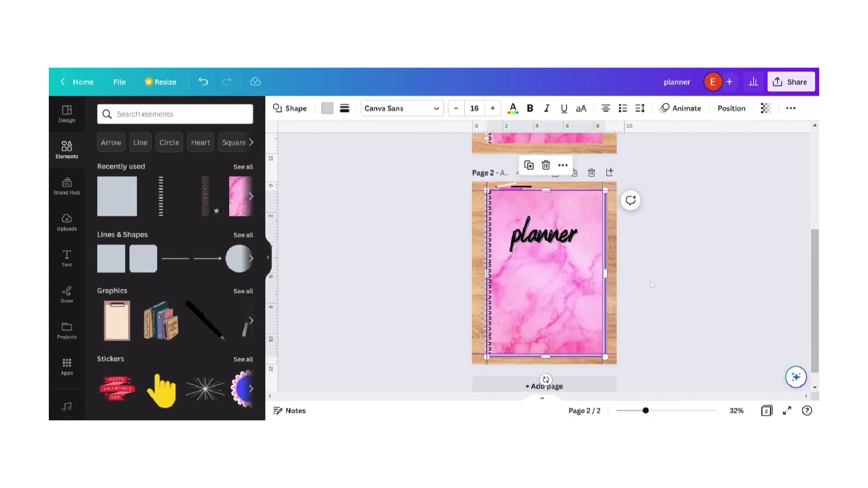
left_click(691, 303)
scroll(620, 303, "up", 2)
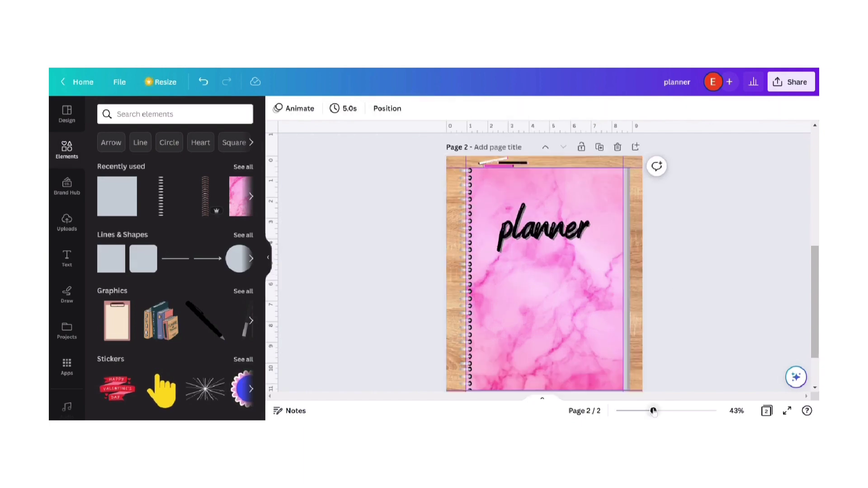
Narrow the darkest grey rectangle from its right edge to about 7.5 × 10.8 in
left_click_drag(619, 303, 631, 308)
left_click(631, 308)
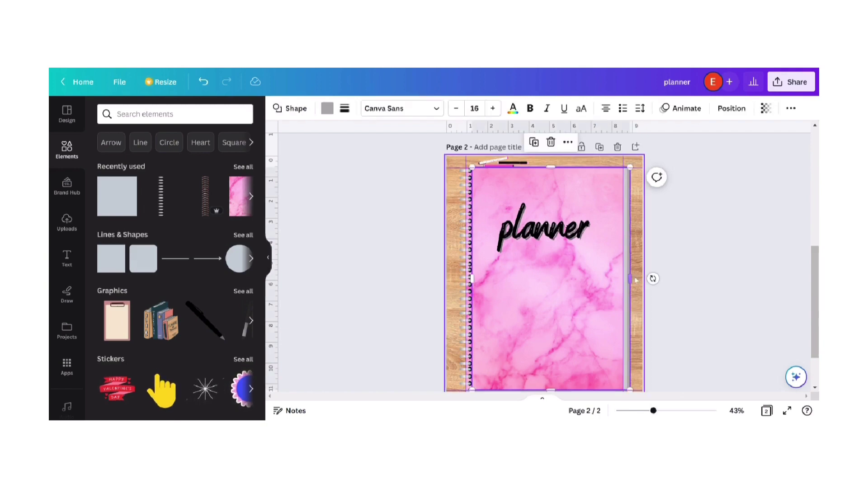
left_click_drag(630, 278, 626, 279)
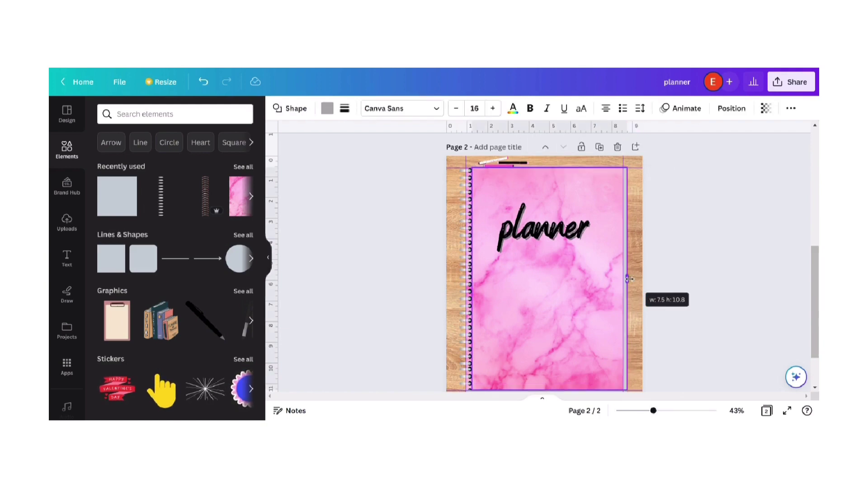
left_click(722, 297)
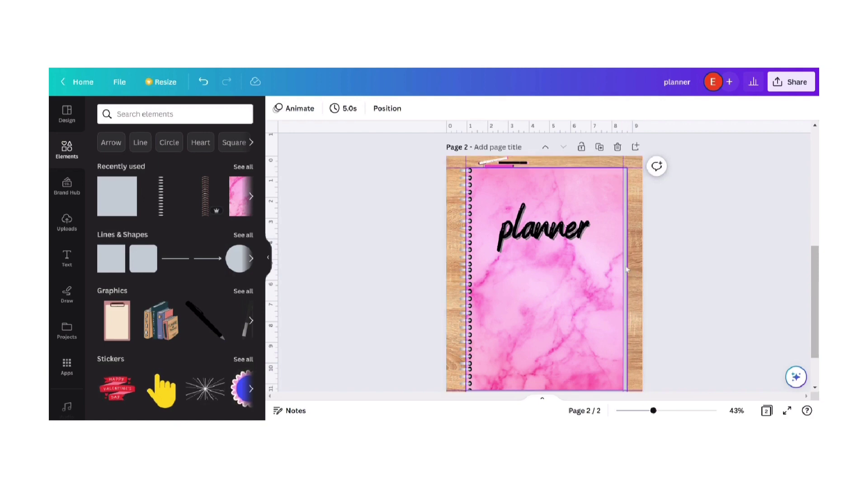
Shift the two lighter grey rectangles slightly left so less of them extends past the marble's right edge
left_click(626, 270)
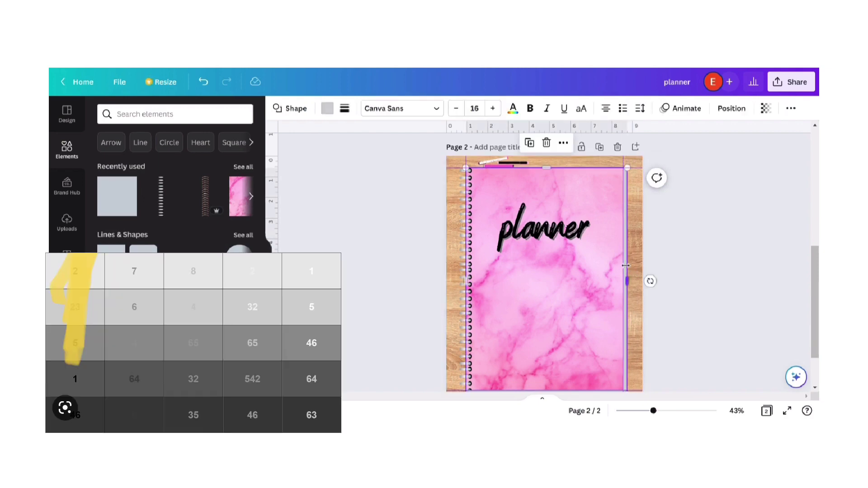
left_click_drag(626, 266, 625, 266)
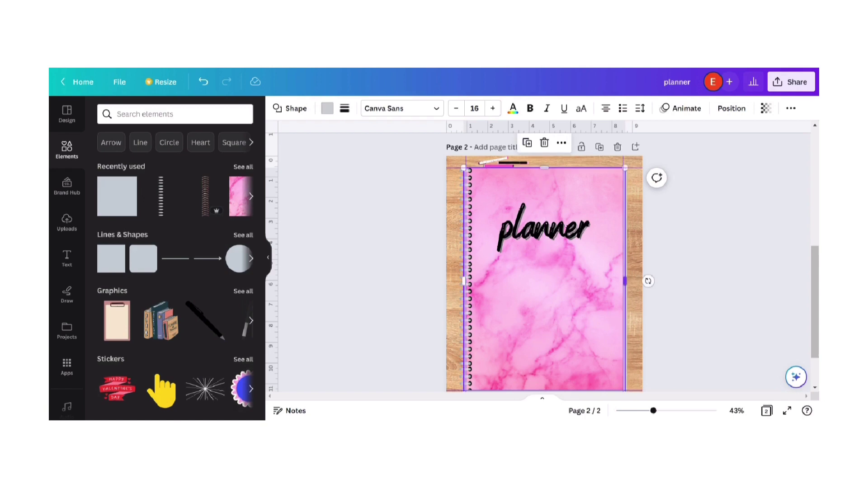
left_click(709, 297)
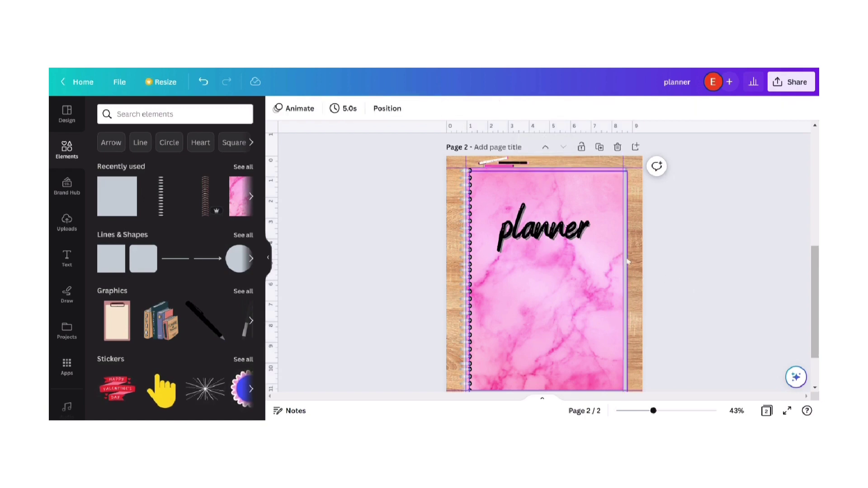
left_click(627, 261)
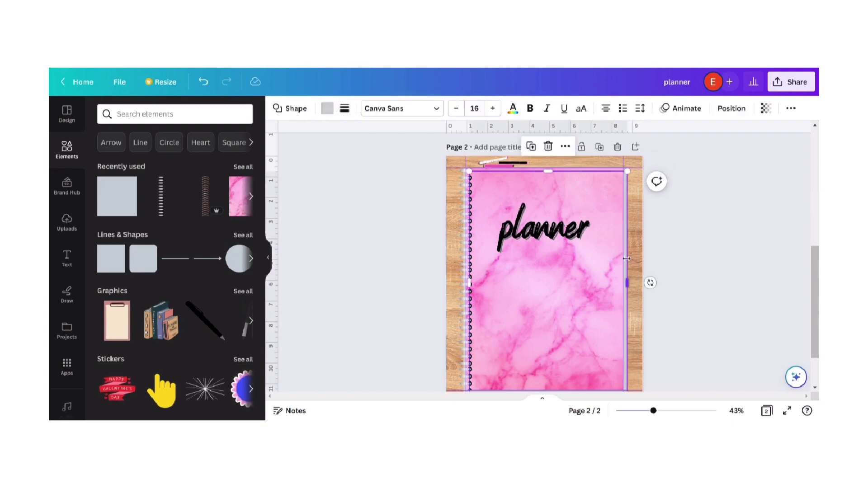
left_click_drag(627, 258, 625, 283)
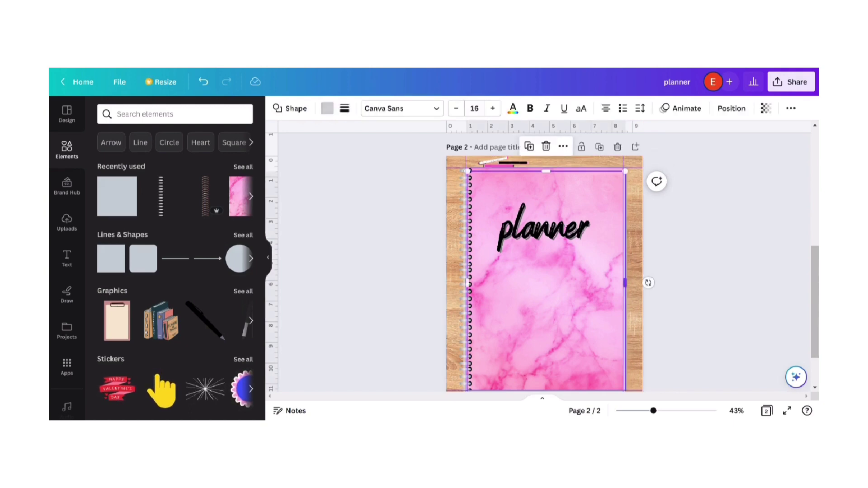
left_click(738, 271)
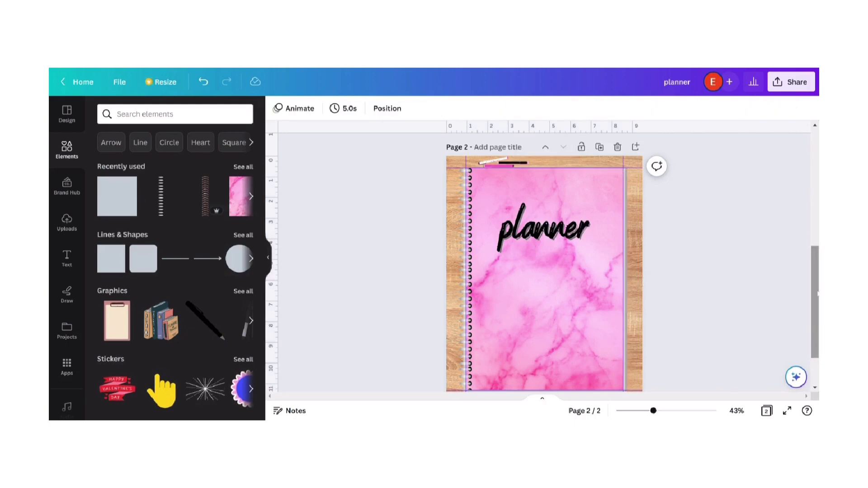
Shorten both lighter grey rectangles from their lower edges so they extend only slightly below the pink marble
left_click_drag(814, 312, 814, 337)
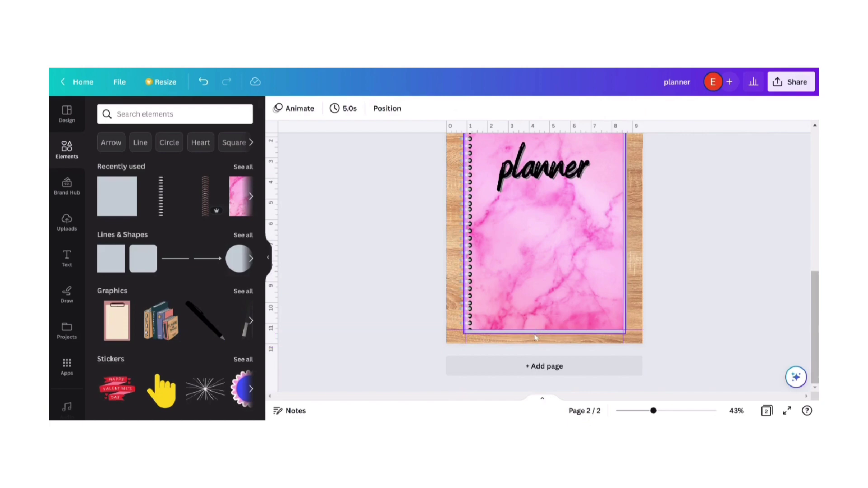
left_click(534, 333)
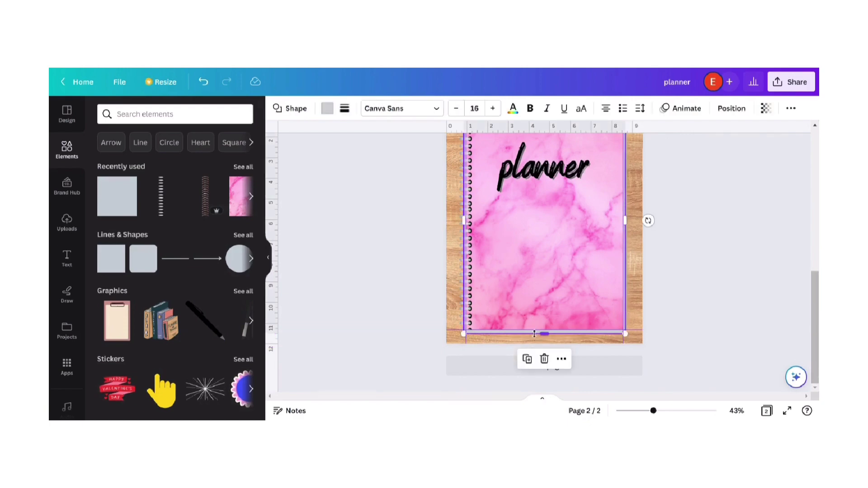
left_click_drag(534, 334, 534, 334)
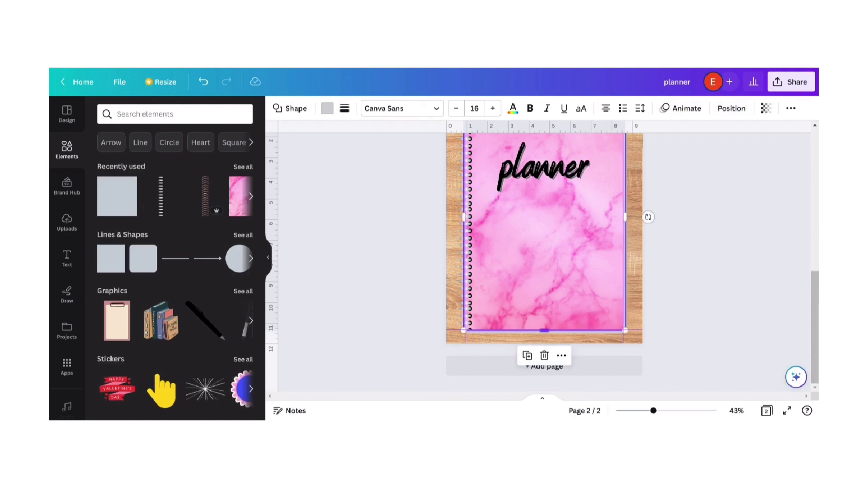
left_click_drag(544, 330, 543, 331)
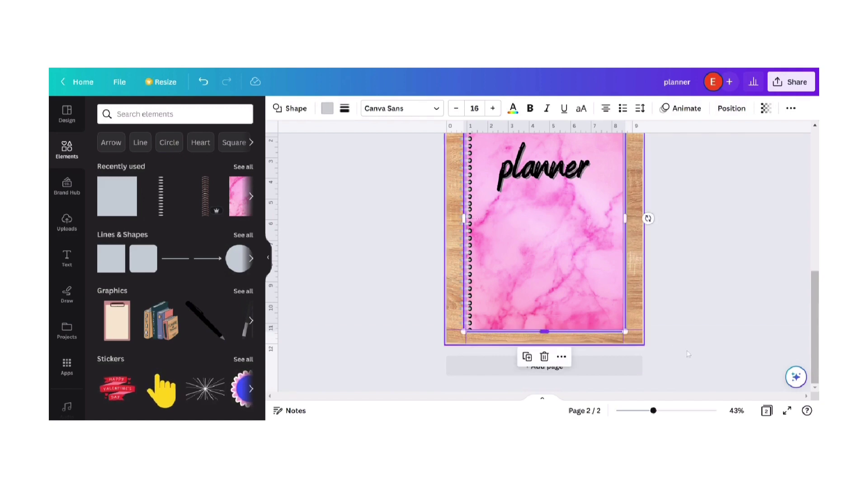
left_click(686, 351)
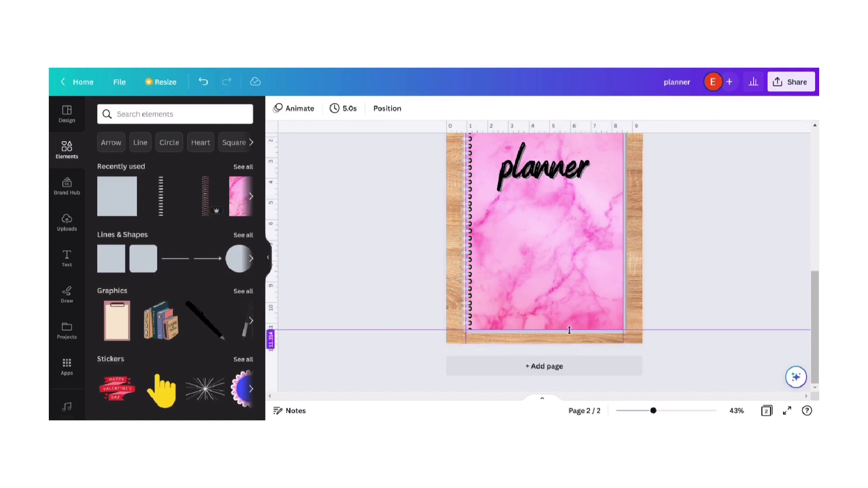
left_click(571, 336)
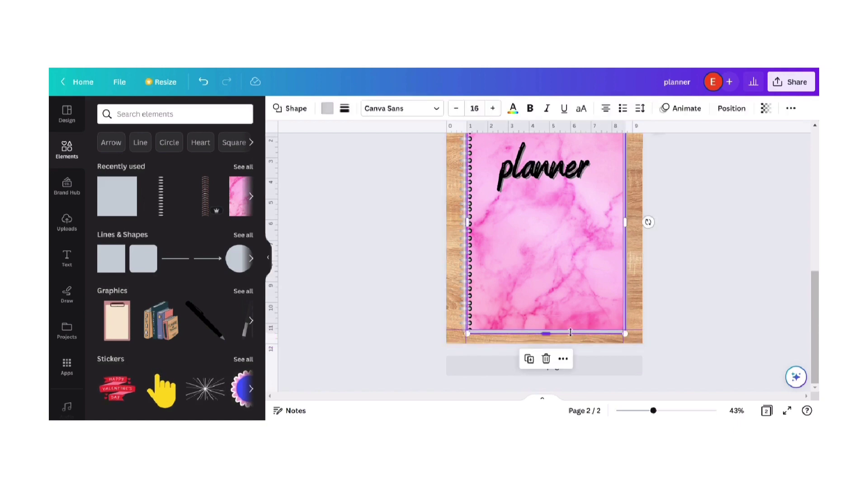
left_click_drag(570, 333, 571, 333)
left_click(738, 320)
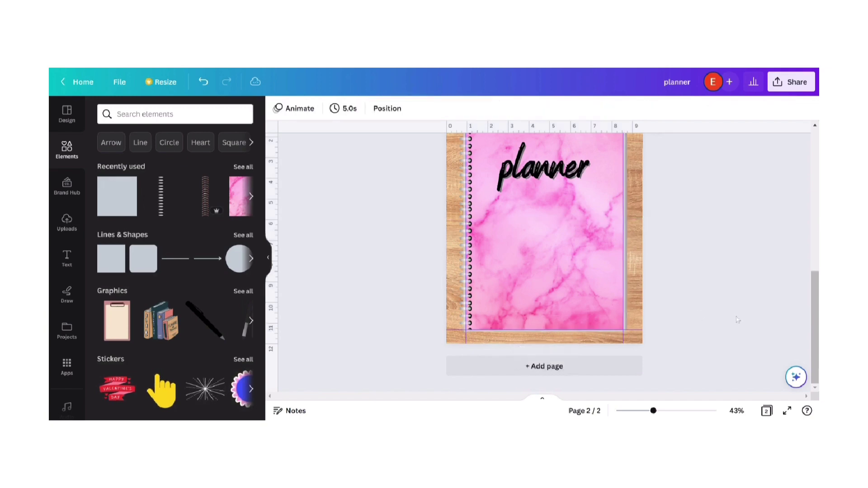
left_click_drag(466, 317, 465, 317)
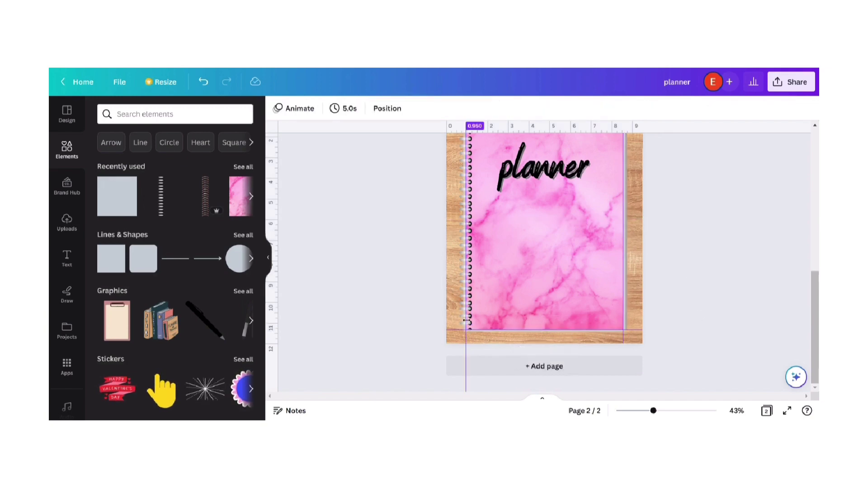
left_click_drag(464, 237, 464, 236)
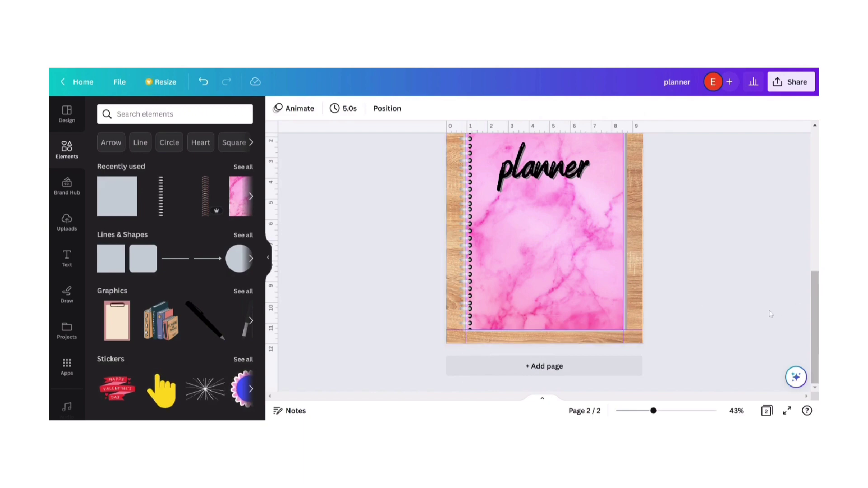
left_click_drag(815, 325, 816, 292)
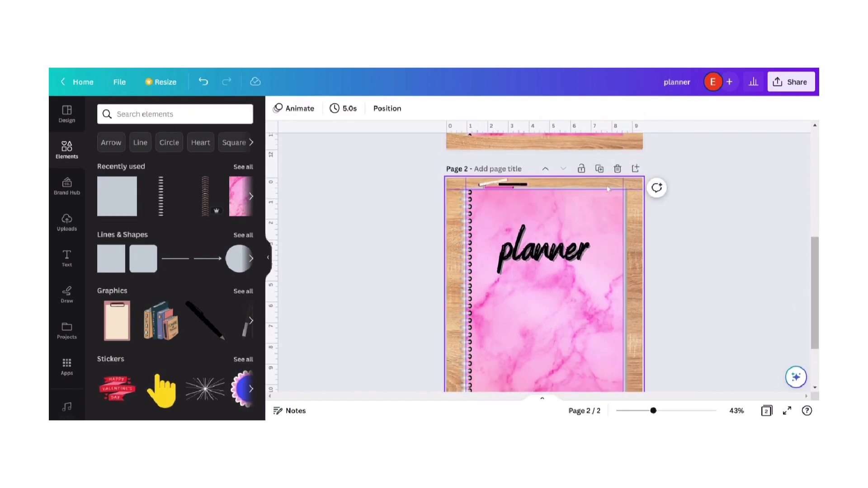
mouse_move(605, 191)
left_mouse_down()
mouse_move(571, 185)
mouse_move(614, 189)
mouse_move(611, 200)
mouse_move(607, 189)
mouse_move(544, 187)
left_mouse_up()
left_click(609, 201)
left_click(692, 249)
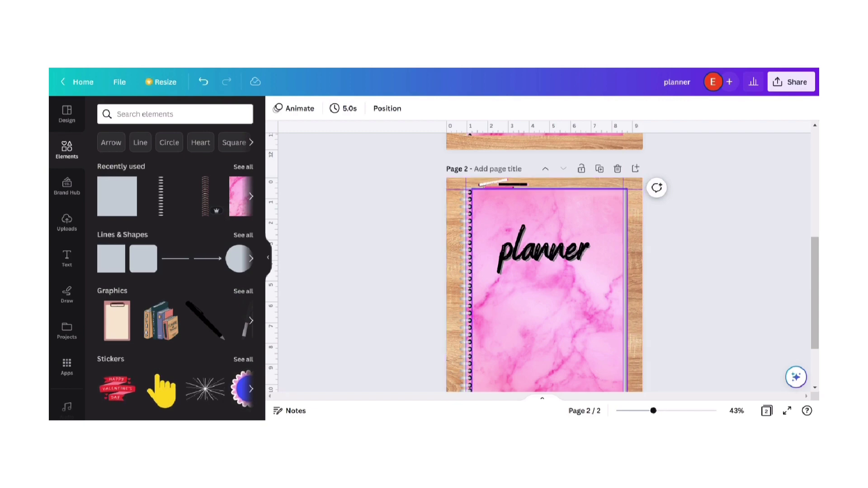
Narrow the darkest grey rectangle further from its right edge to about 7.4 × 10.8 in
left_click(626, 272)
scroll(625, 272, "up", 3)
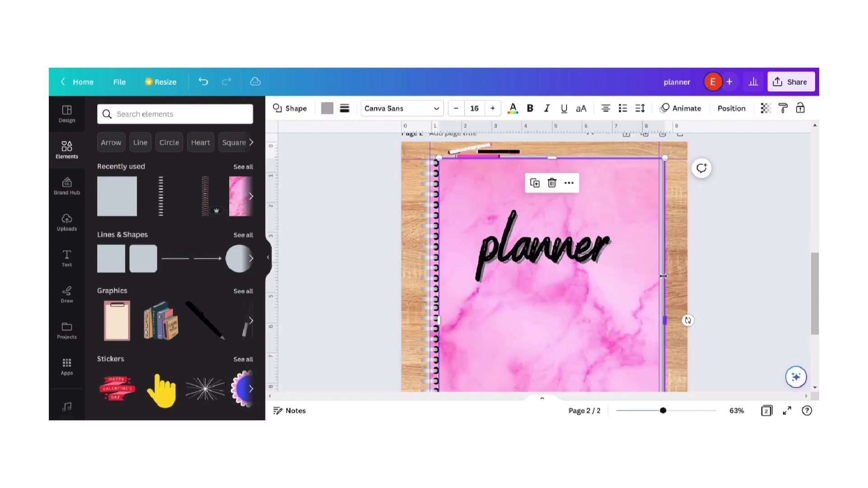
left_click_drag(661, 222, 663, 220)
left_click_drag(665, 321, 662, 320)
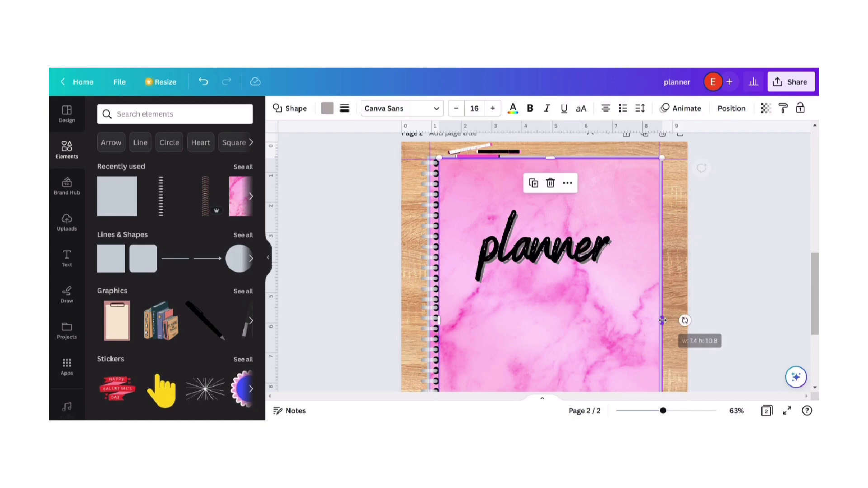
left_click(759, 213)
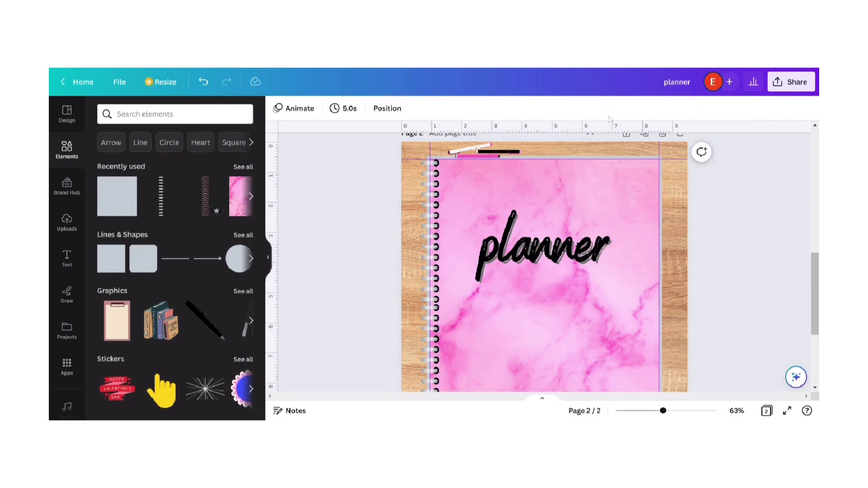
Trim the light grey rectangle's upper and left edges to line up with the guides around the marble
left_click(620, 157)
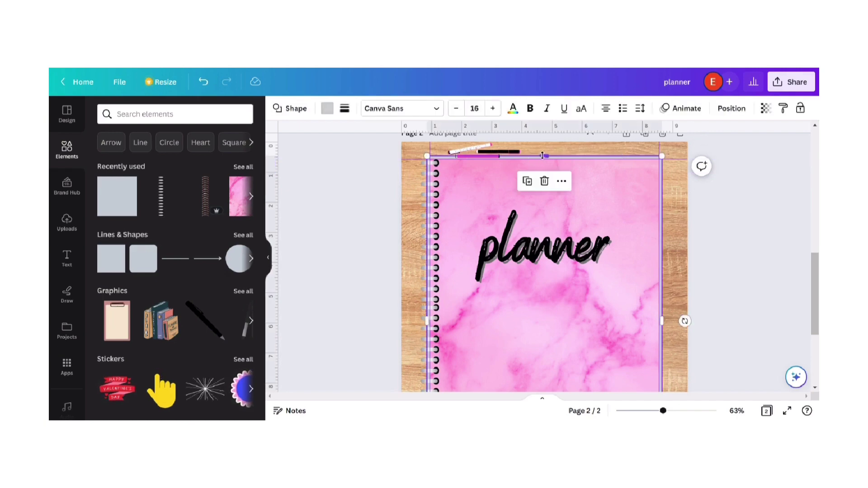
mouse_move(542, 155)
left_mouse_down()
mouse_move(543, 320)
mouse_move(544, 158)
left_mouse_up()
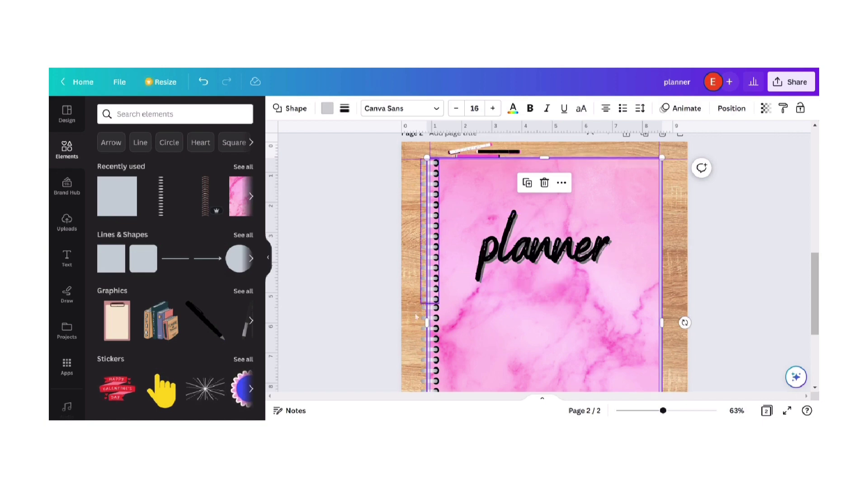
left_click_drag(426, 322, 430, 322)
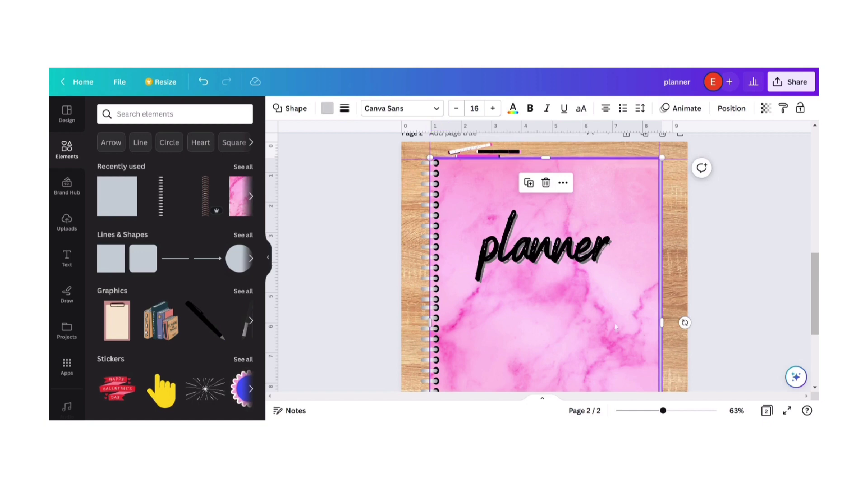
left_click(755, 287)
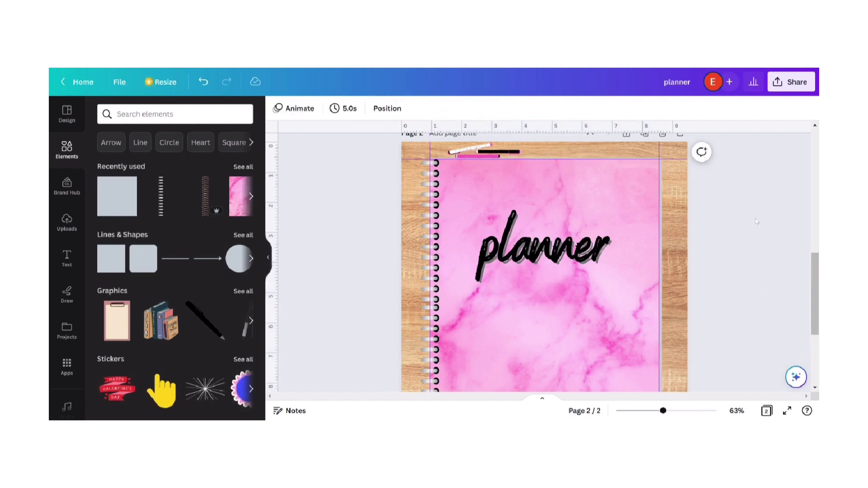
Move the light grey rectangle slightly left so its right edge meets the vertical guide at 8.55 in
left_click(661, 248)
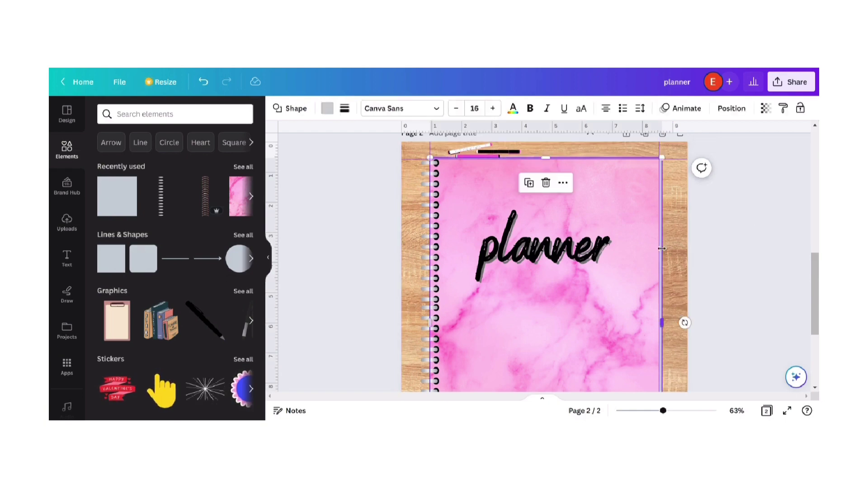
left_click_drag(661, 248, 660, 248)
key("Escape")
left_click(660, 249)
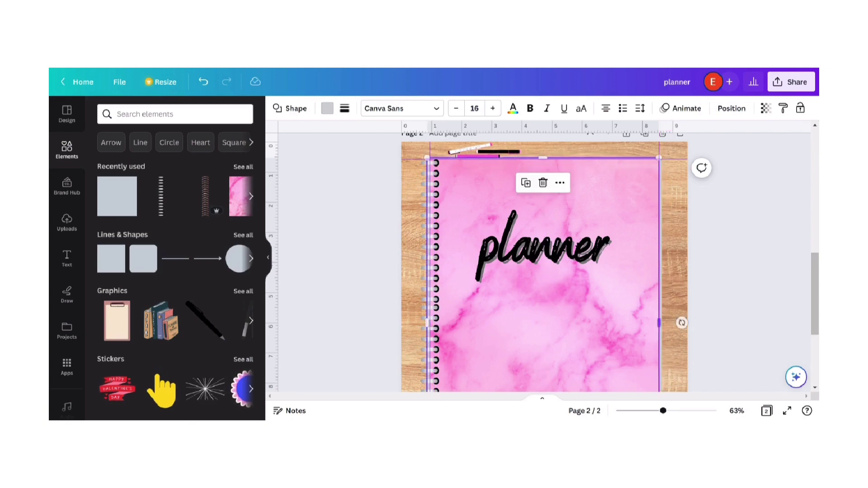
left_click(774, 300)
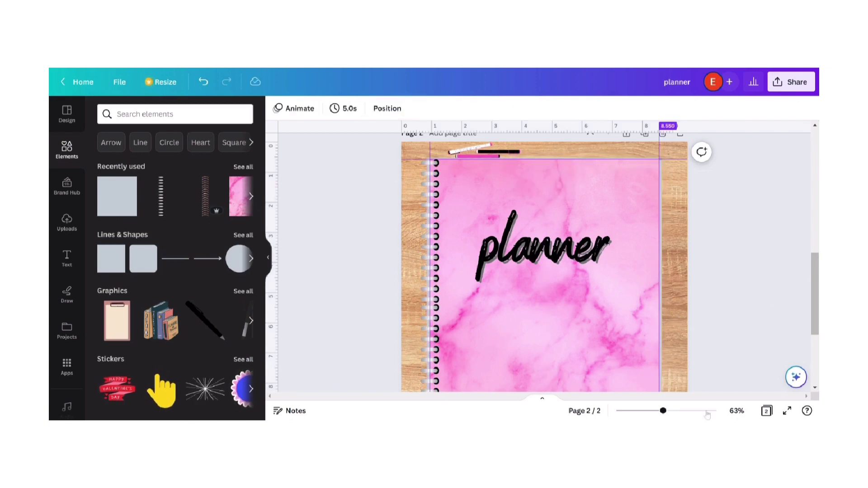
Shorten the light grey rectangle from its lower edge so it barely extends below the marble
left_click(648, 411)
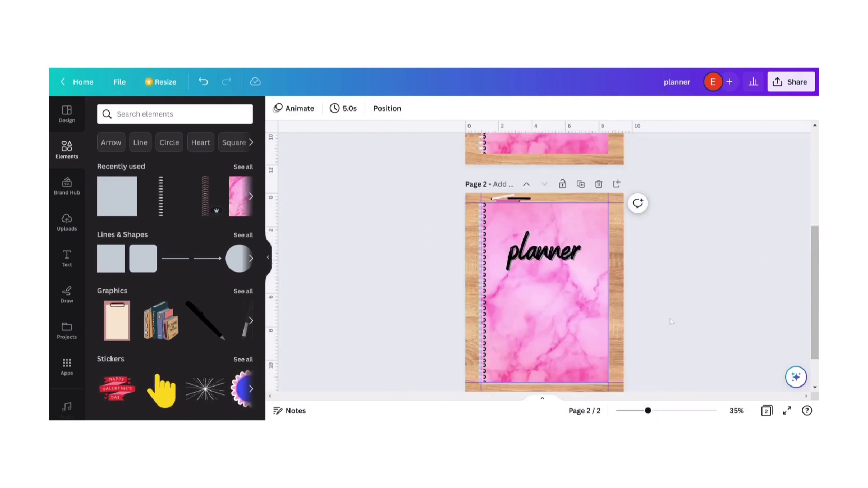
left_click(503, 383)
left_click(662, 412)
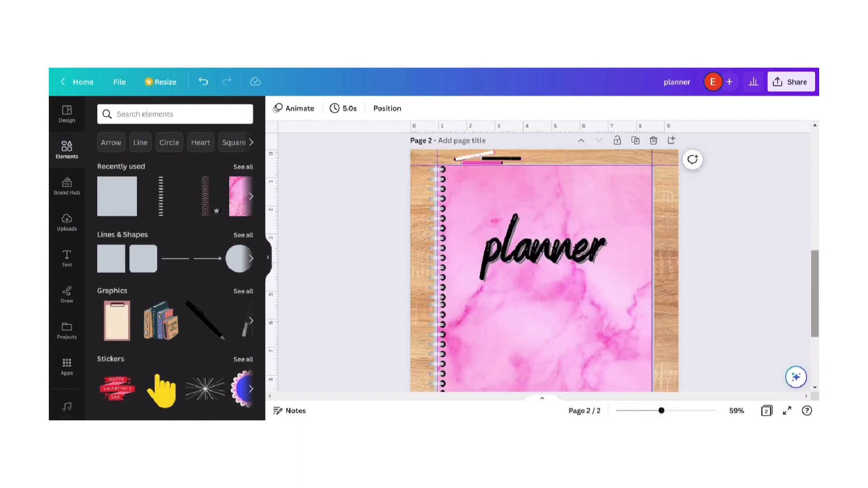
scroll(817, 289, "down", 3)
left_click_drag(561, 329, 560, 332)
left_click(560, 332)
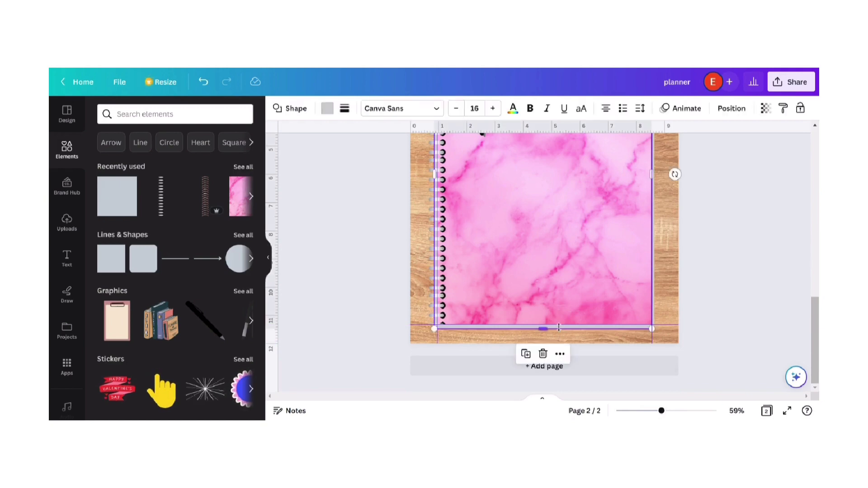
left_click_drag(544, 328, 545, 327)
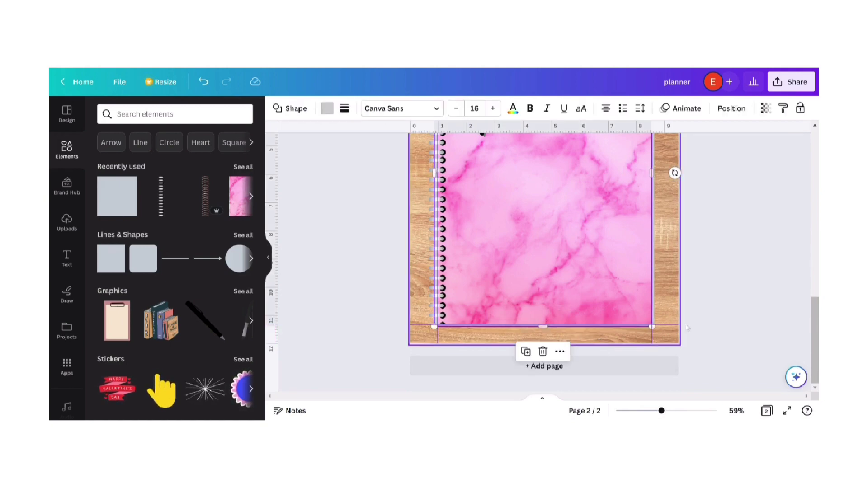
left_click(755, 314)
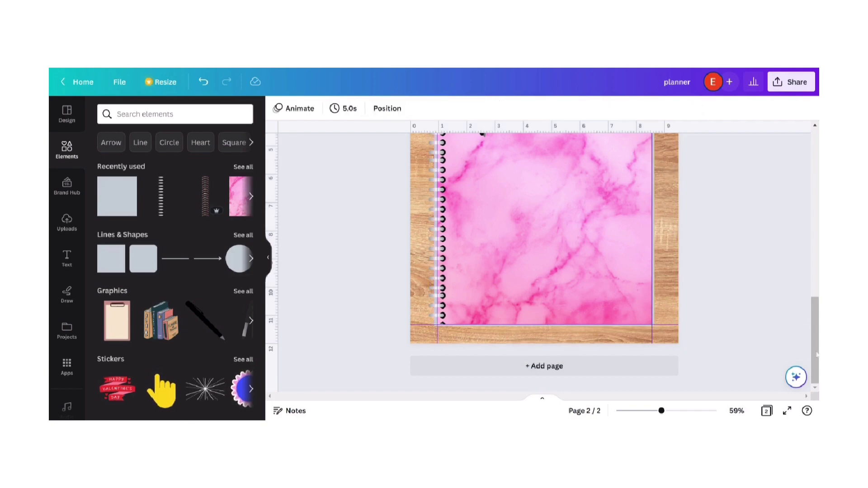
scroll(542, 262, "up", 5)
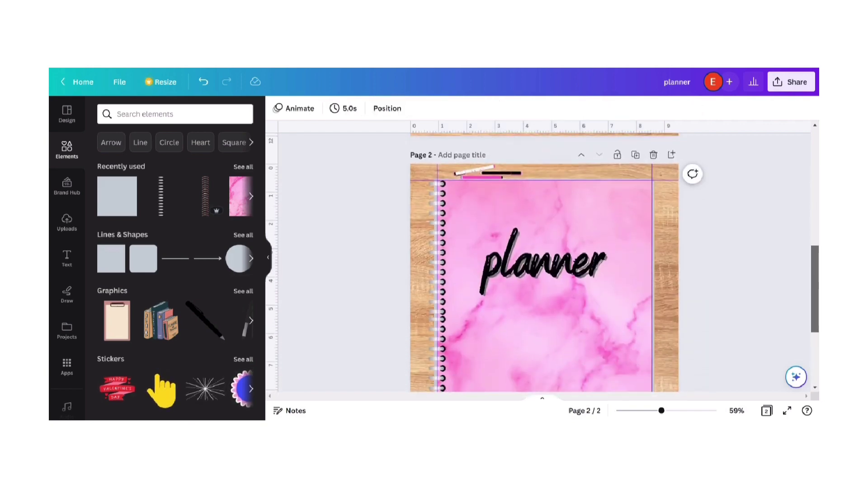
scroll(543, 262, "down", 2)
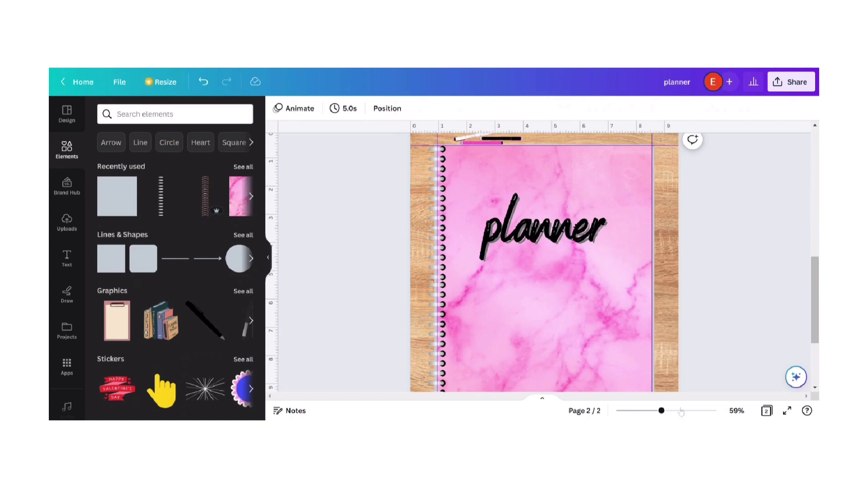
left_click_drag(661, 410, 645, 411)
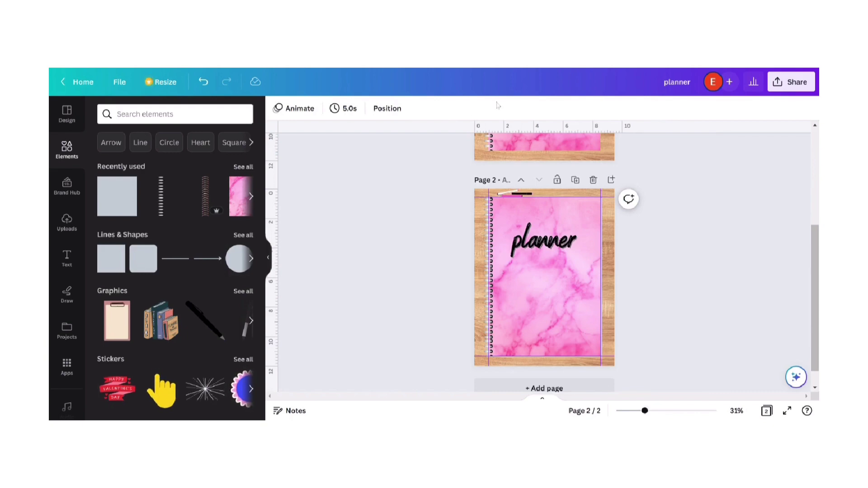
left_click(520, 212)
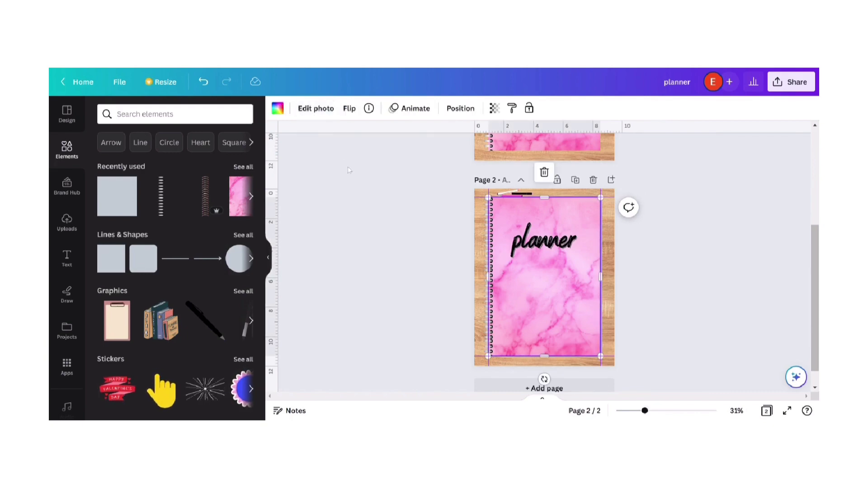
left_click(311, 109)
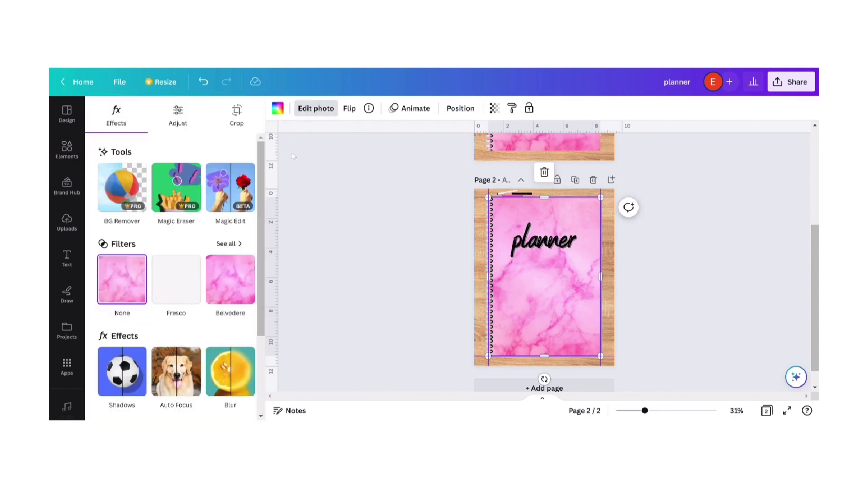
left_click_drag(292, 153, 325, 215)
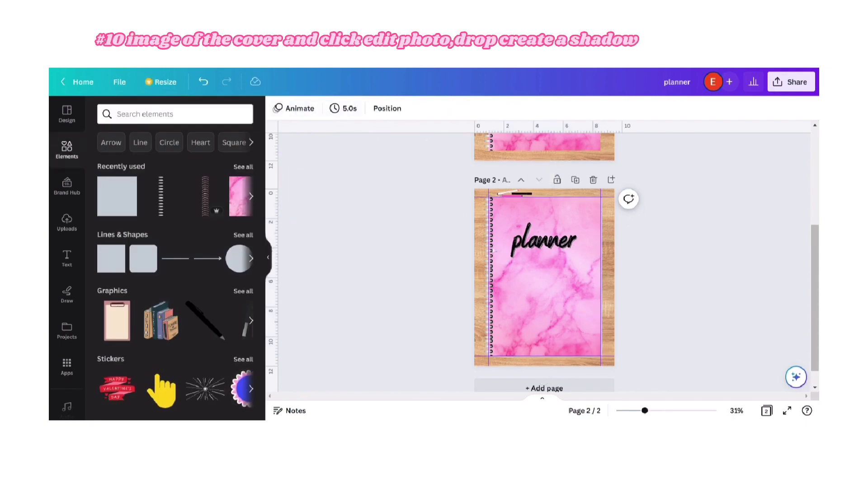
Apply a Drop shadow to the pink marble cover image on page 2
left_click(538, 208)
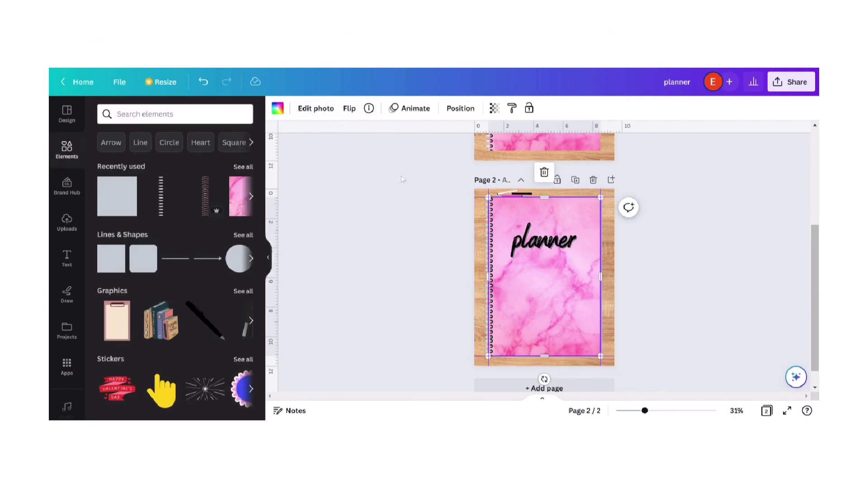
left_click(315, 109)
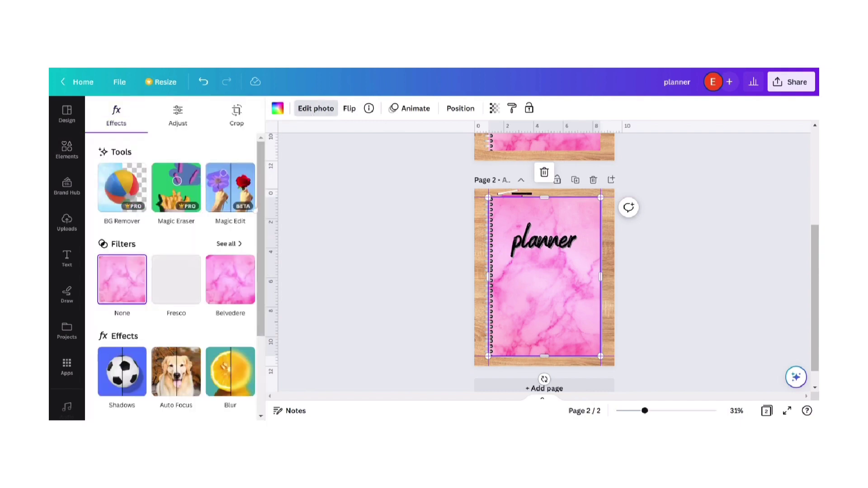
scroll(266, 204, "down", 5)
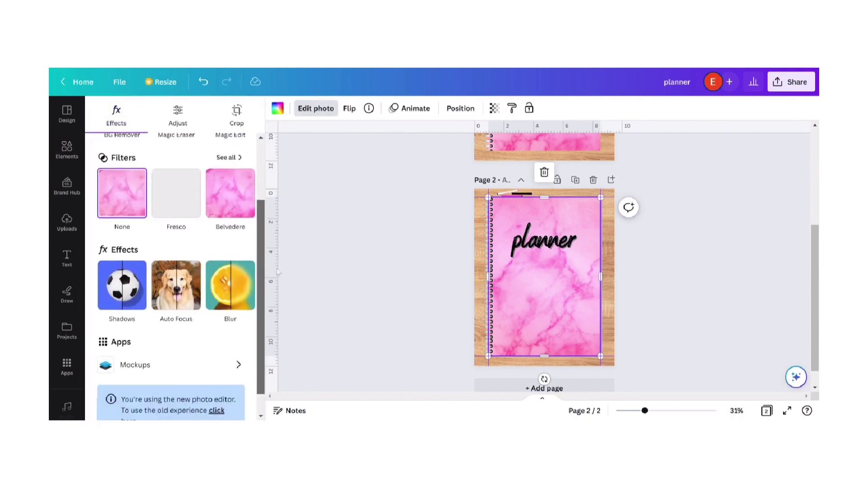
left_click(119, 249)
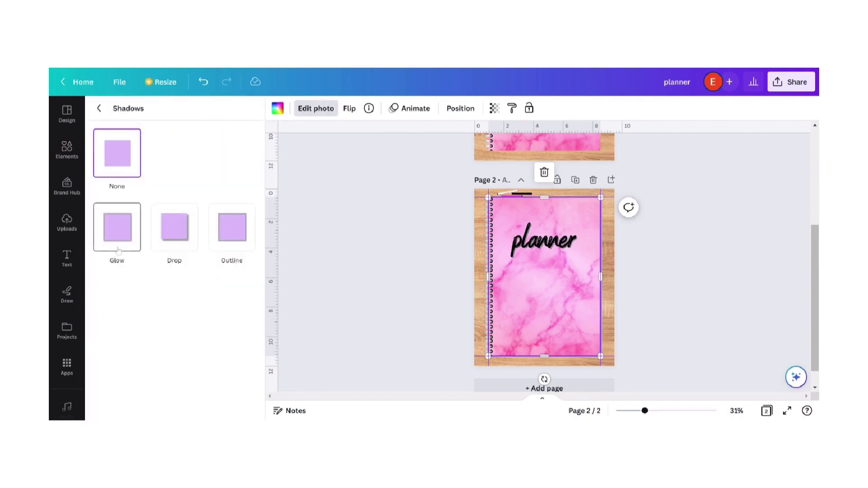
left_click(183, 233)
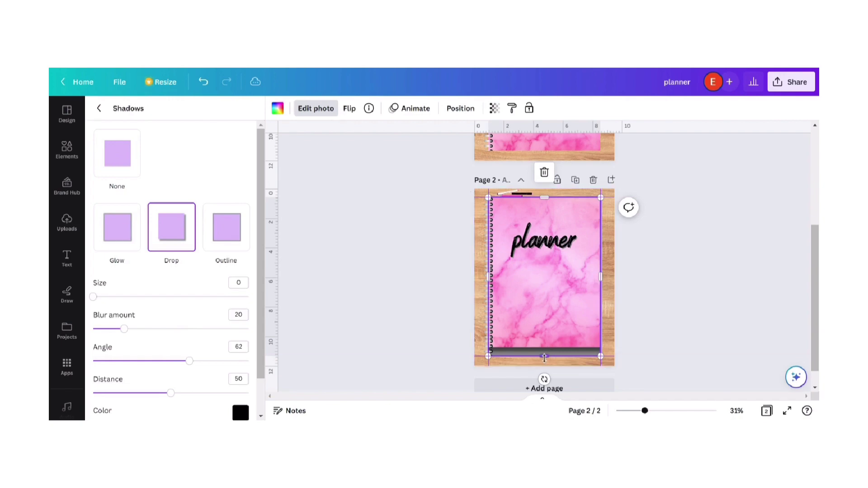
Stretch the shadowed marble image downward to the page's lower edge so the marble reaches the lower guide again
mouse_move(543, 358)
left_mouse_down()
mouse_move(542, 347)
mouse_move(545, 356)
left_mouse_up()
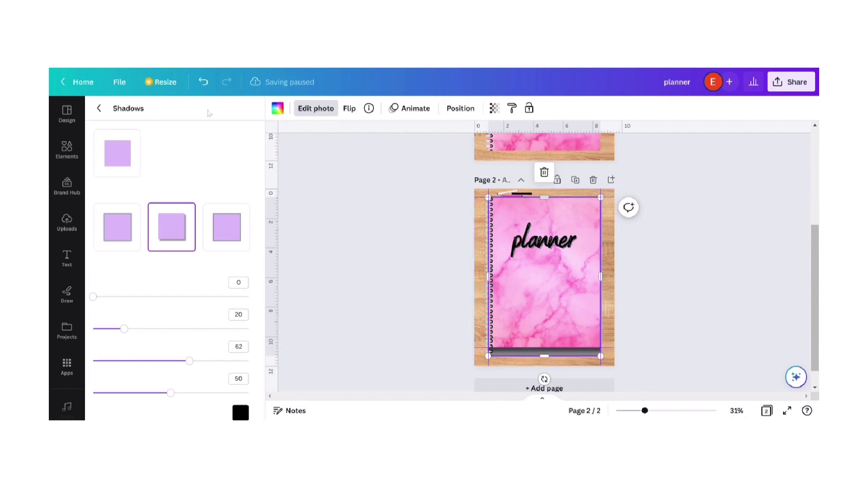
left_click(202, 82)
left_click_drag(551, 358, 551, 357)
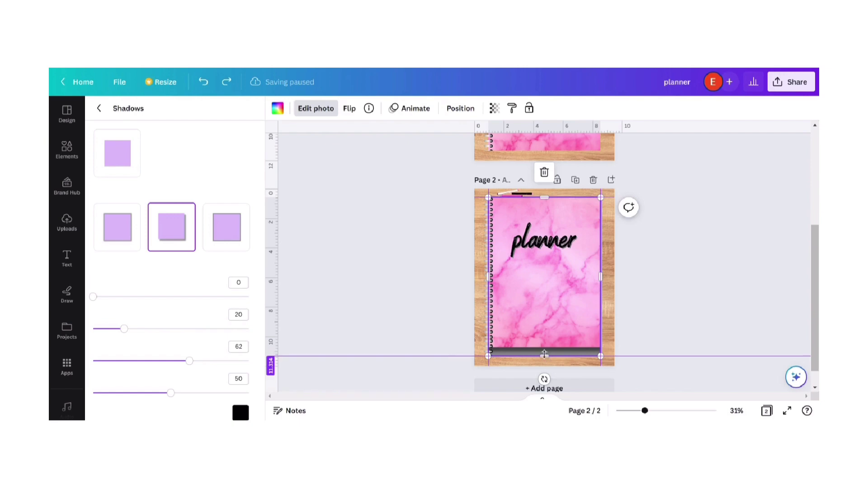
mouse_move(544, 355)
left_mouse_down()
mouse_move(545, 386)
mouse_move(553, 384)
left_mouse_up()
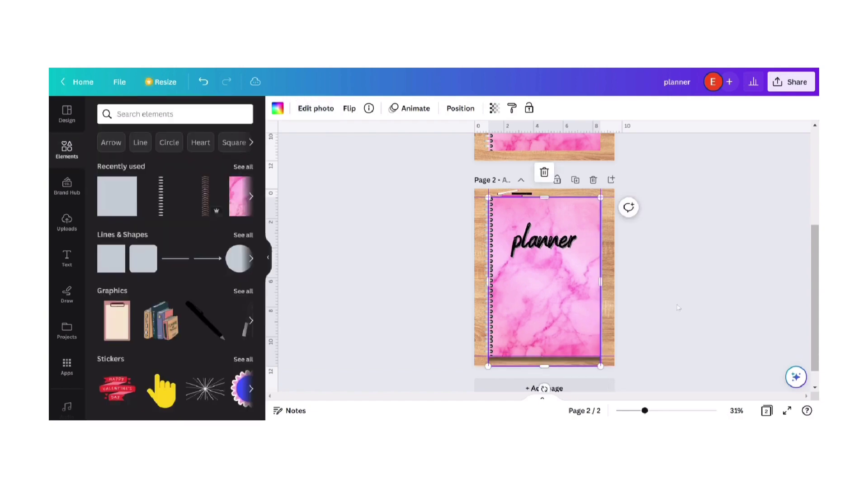
left_click(678, 308)
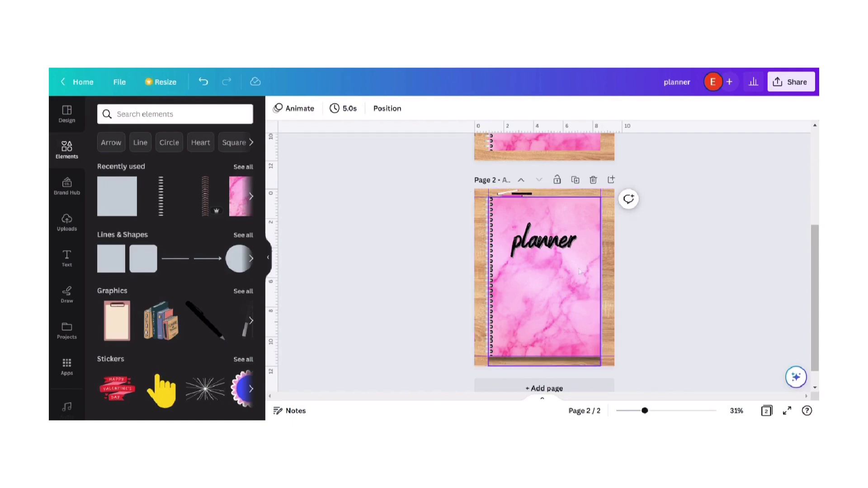
Set the blur amount of the marble image's Drop shadow to 24
left_click(591, 279)
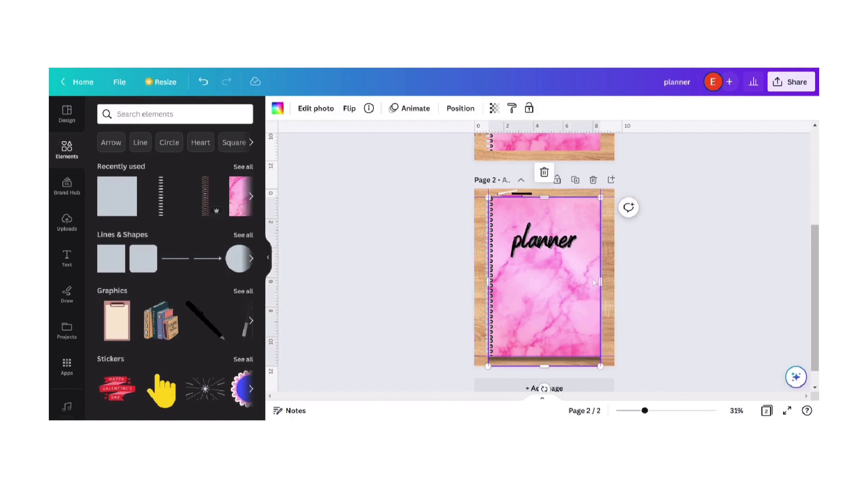
left_click(308, 108)
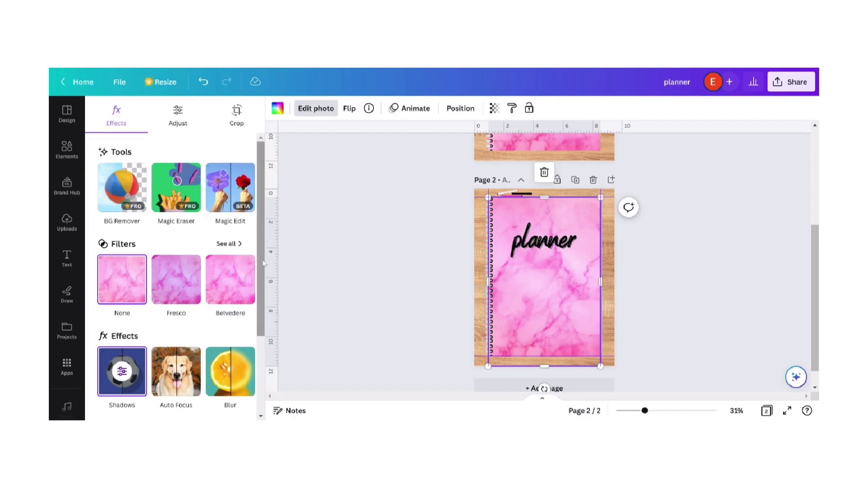
scroll(263, 263, "down", 3)
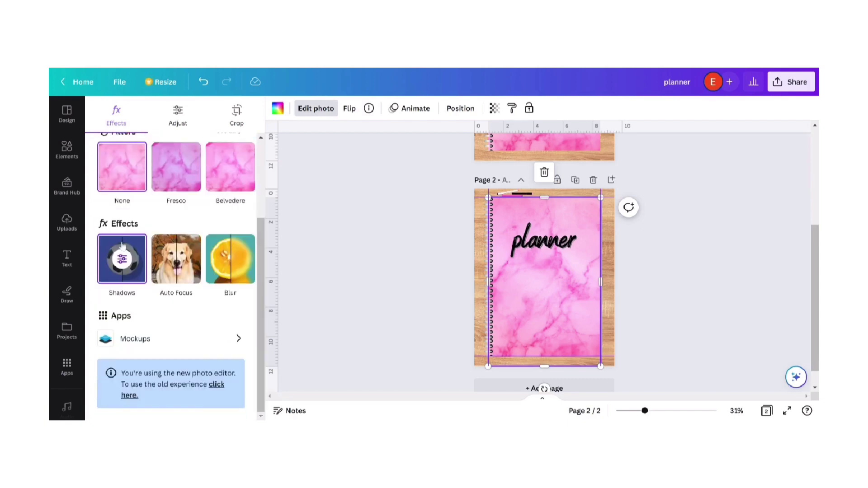
left_click(122, 260)
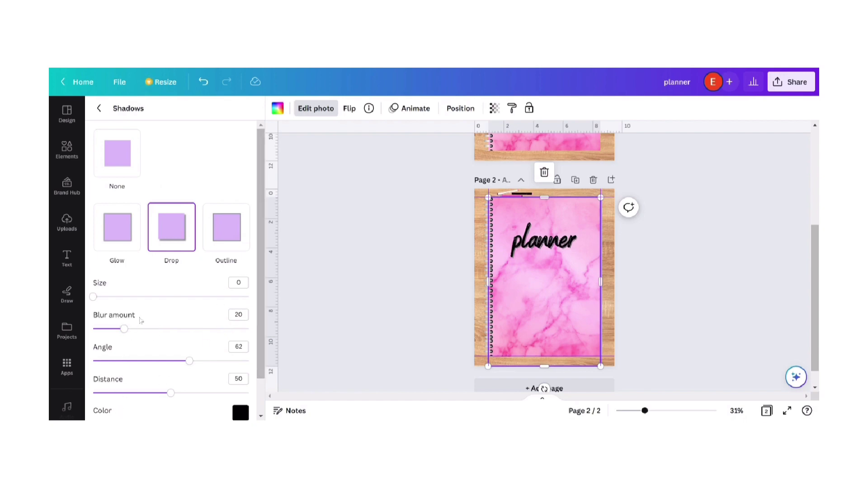
mouse_move(123, 328)
left_mouse_down()
mouse_move(140, 328)
mouse_move(130, 328)
left_mouse_up()
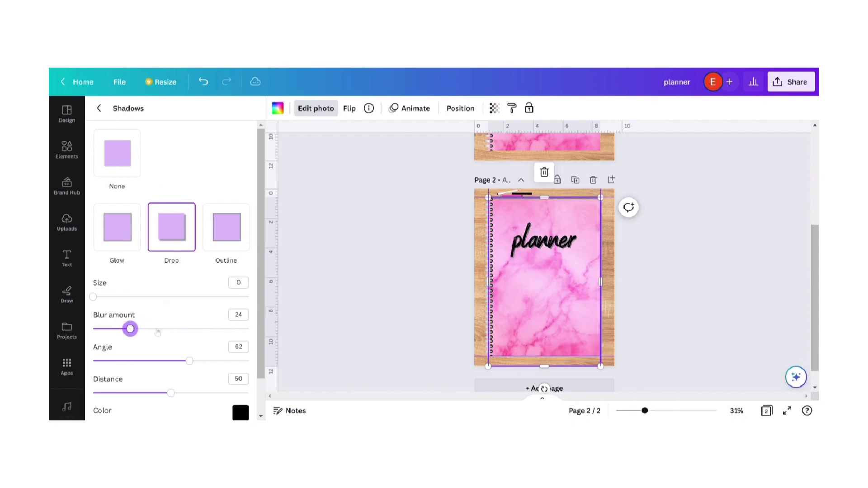
key("Escape")
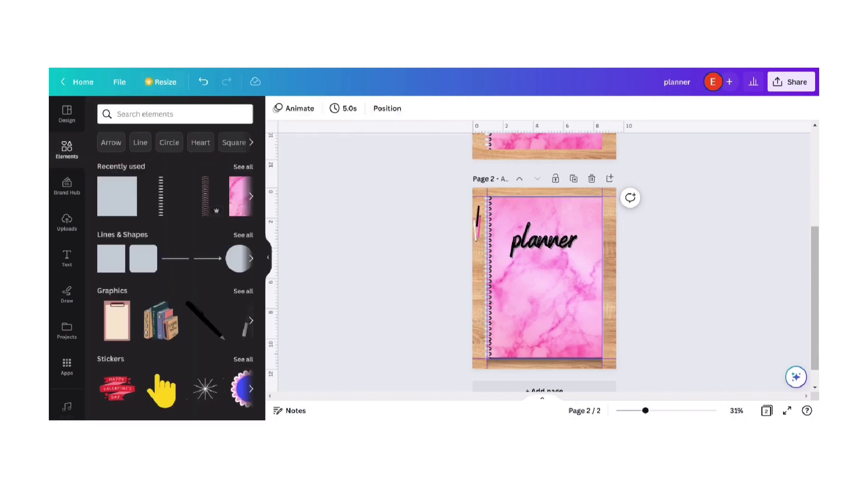
Search the elements for "SHAPES" and add the heart from Lines & Shapes to page 2
type("S")
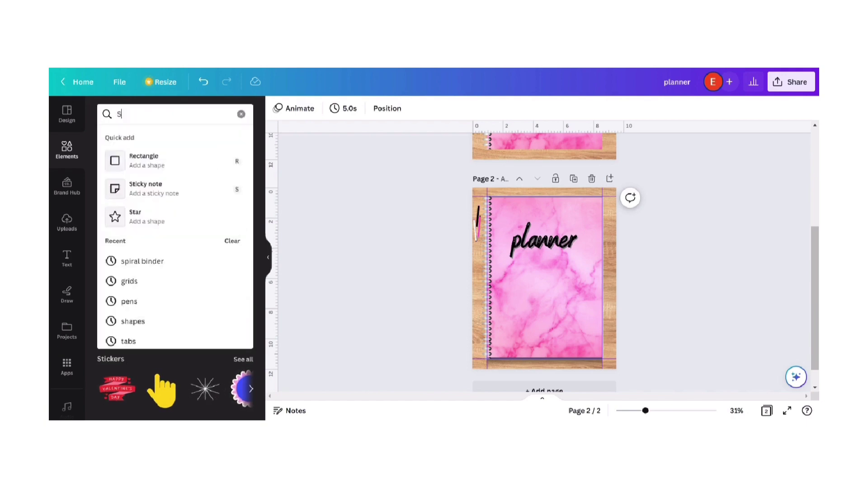
type("HAPES")
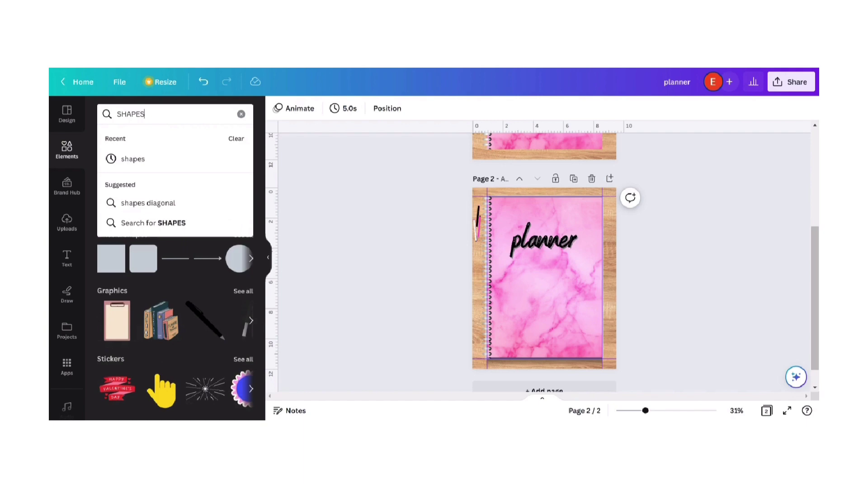
key("Return")
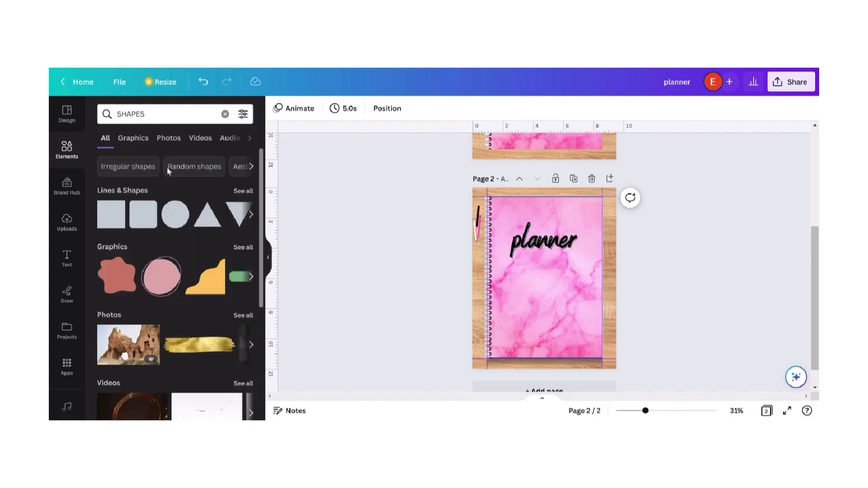
left_click(249, 191)
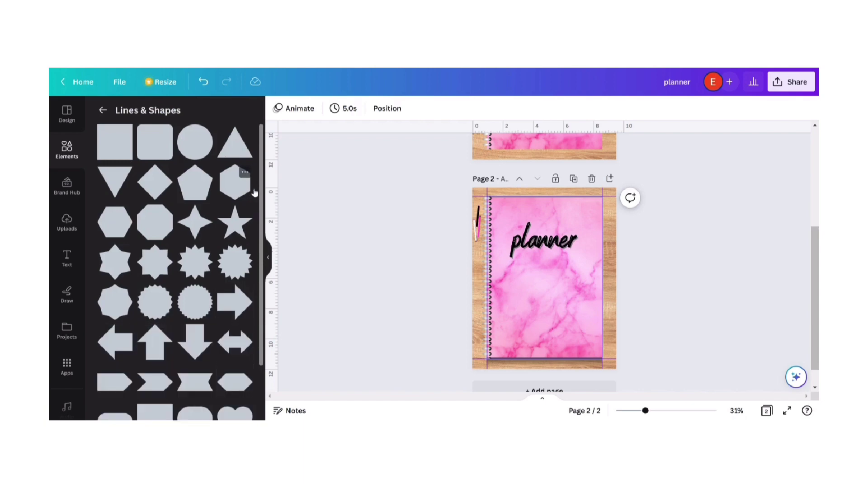
scroll(265, 212, "down", 4)
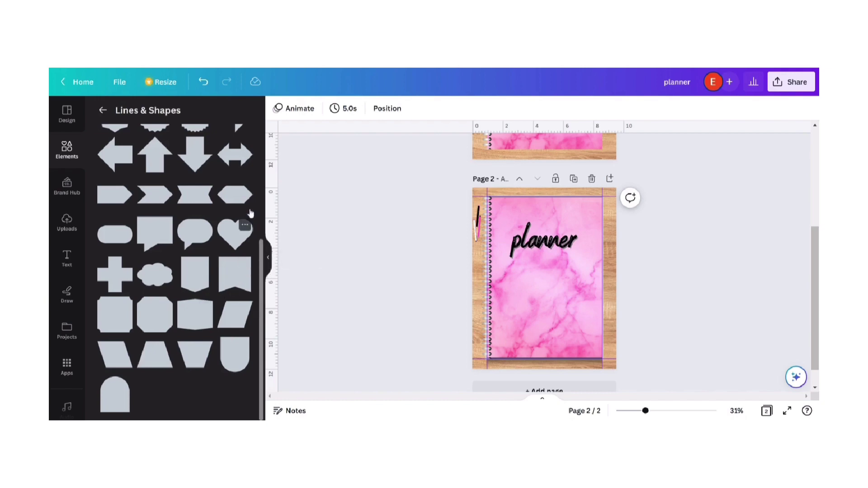
left_click(235, 233)
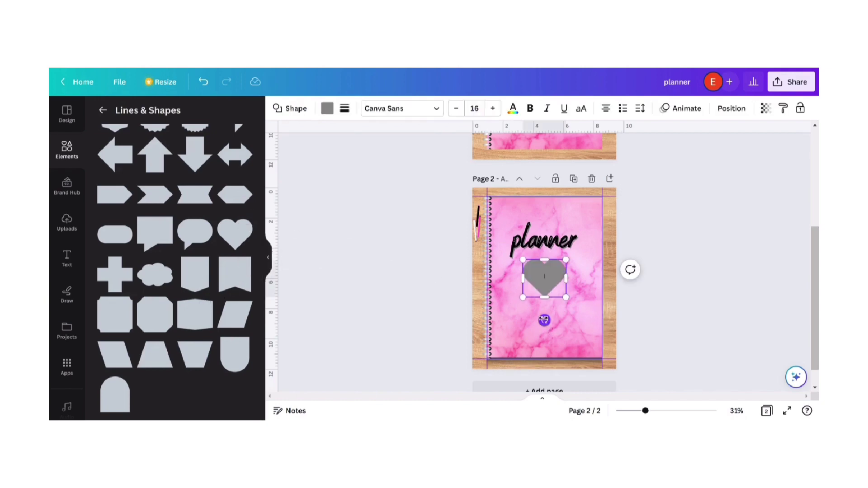
Rotate the heart a quarter turn so its point faces left, and place it smaller across the cover's upper-right edge
left_click_drag(544, 321, 502, 278)
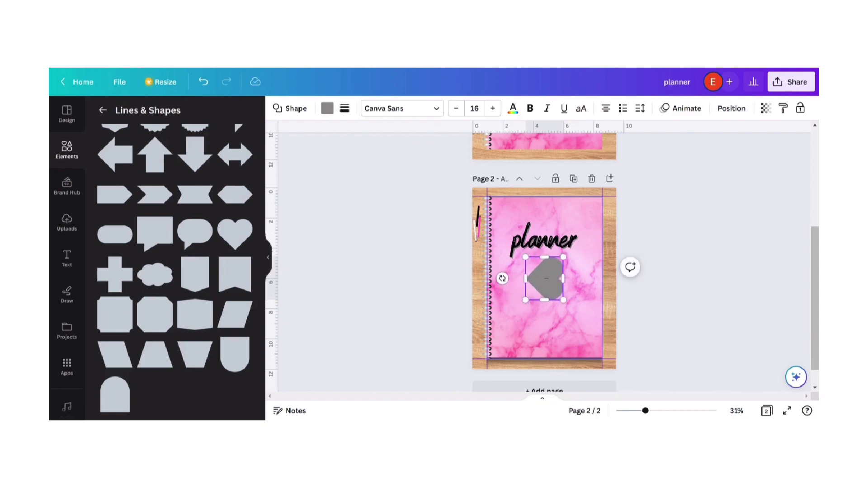
key("Escape")
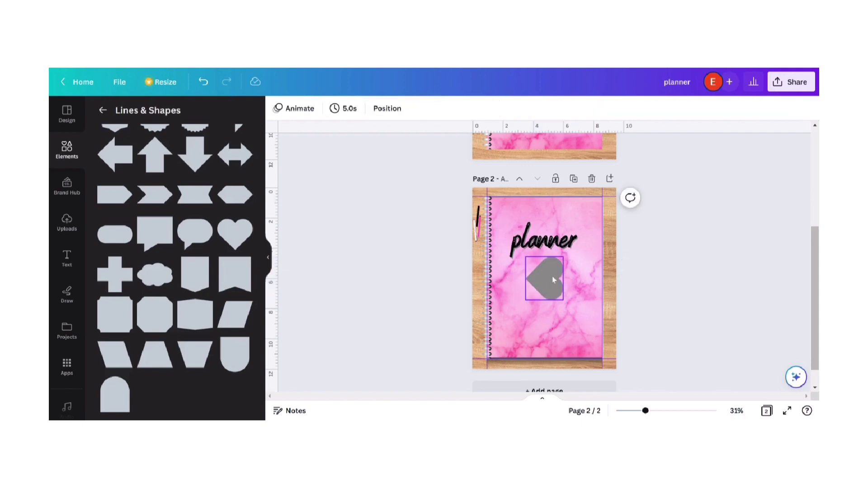
left_click_drag(554, 279, 620, 231)
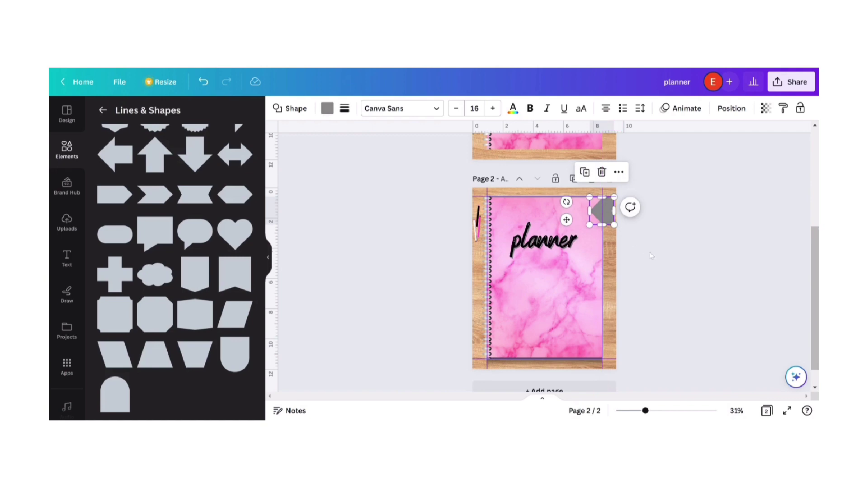
left_click(651, 256)
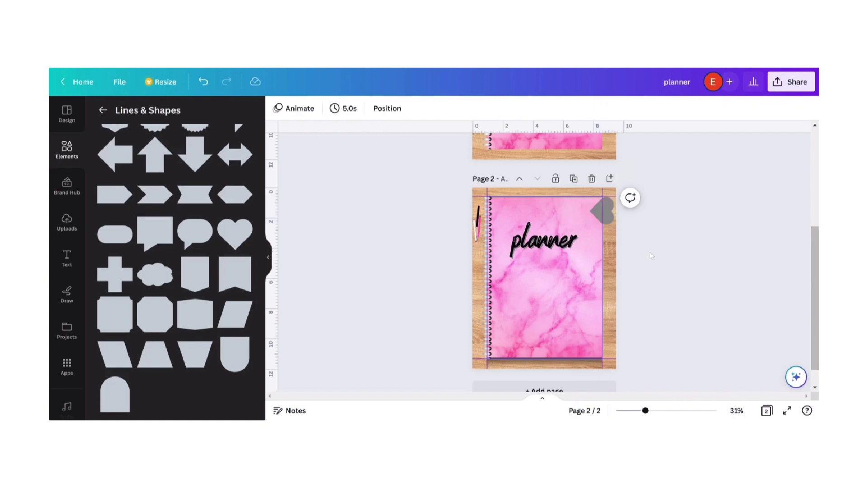
Shrink the heart slightly from its lower-right corner and fill it with the bright pink document color
left_click(606, 205)
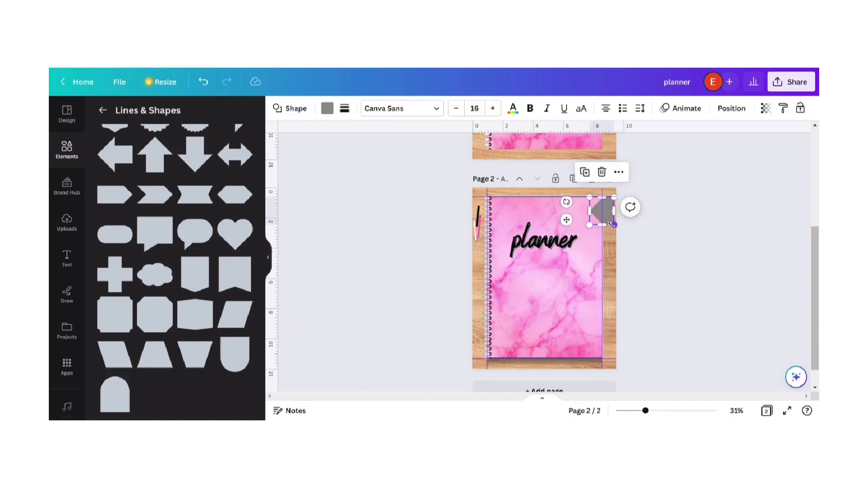
left_click_drag(614, 224, 609, 219)
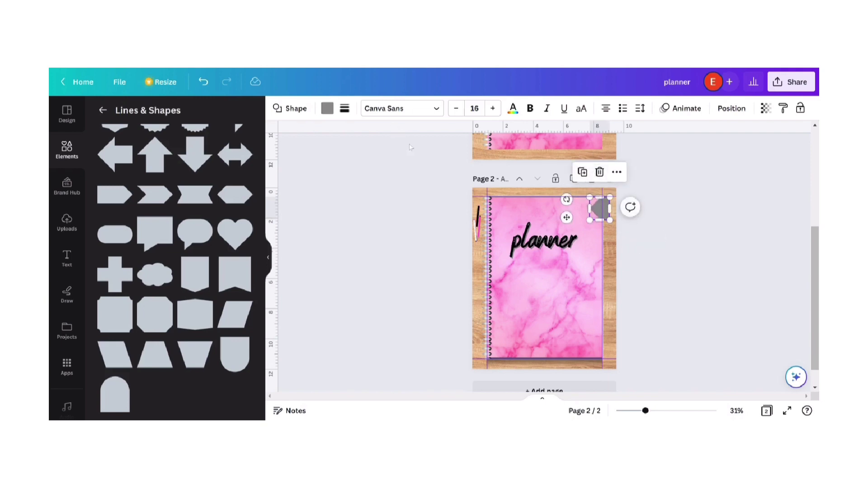
left_click(327, 109)
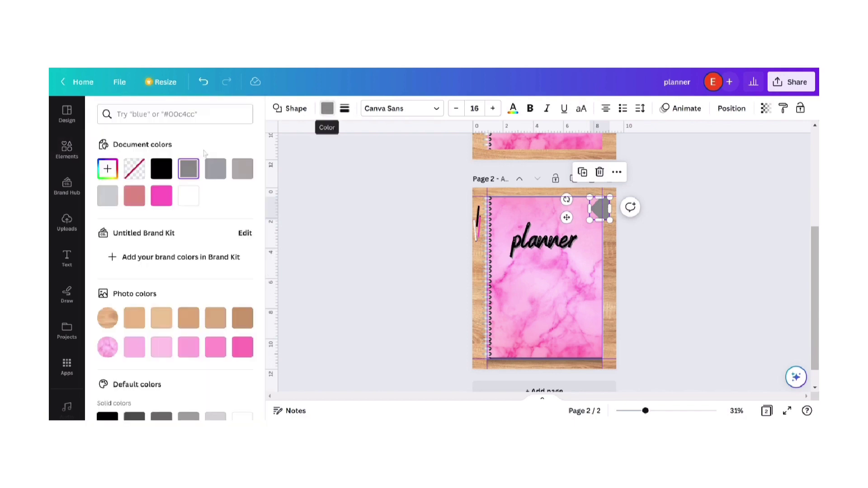
left_click(161, 200)
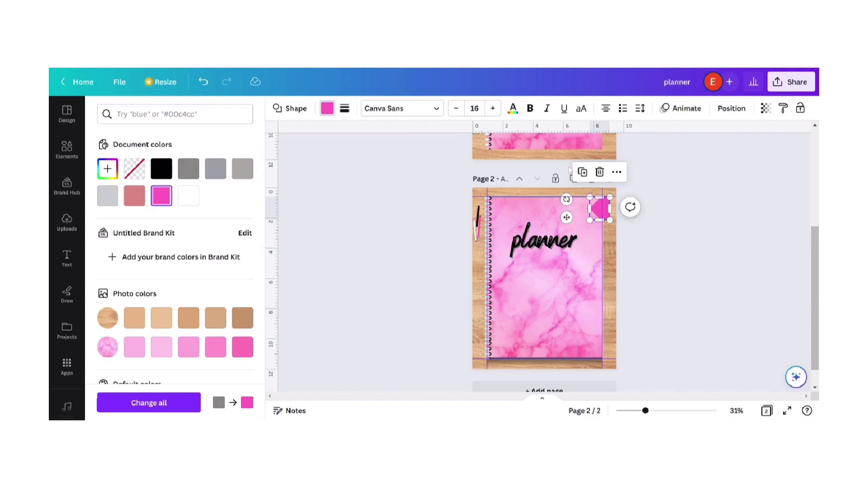
Duplicate the pink heart on page 2 and place the copy directly below the original on the cover's edge
left_click(585, 175)
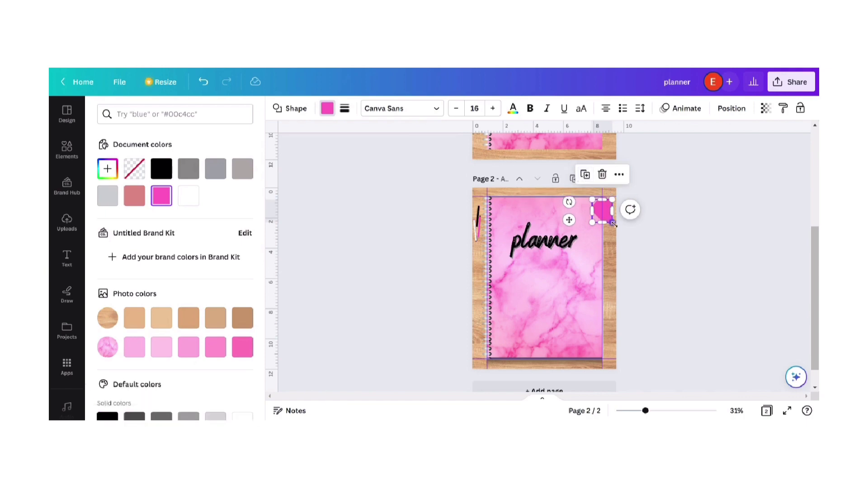
mouse_move(607, 216)
left_mouse_down()
mouse_move(601, 236)
mouse_move(598, 208)
left_mouse_up()
key("Escape")
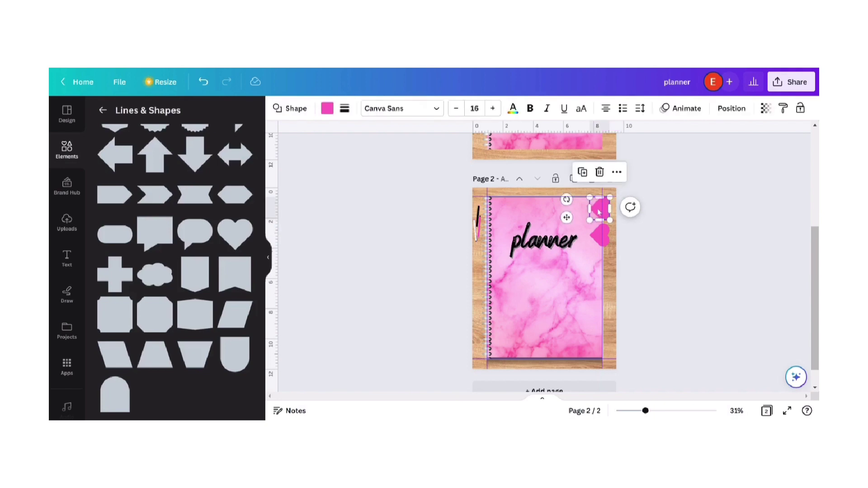
Send the upper heart one layer backward so it sits behind the marble cover
left_click(616, 172)
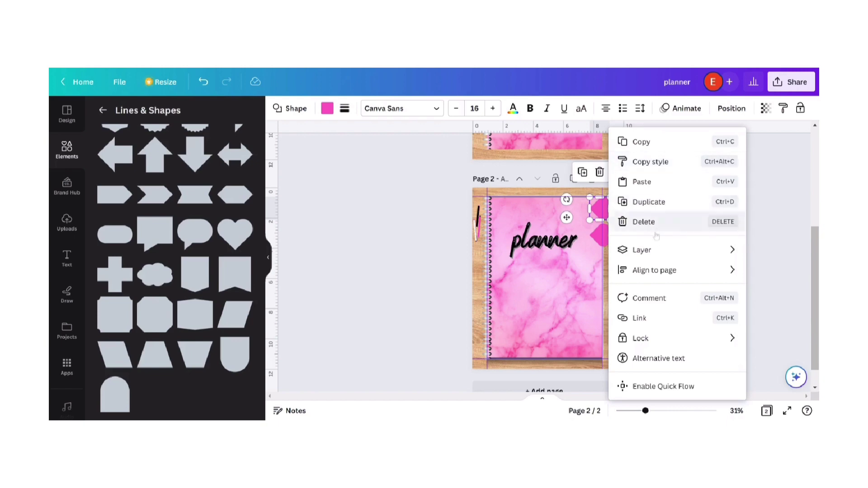
mouse_move(655, 249)
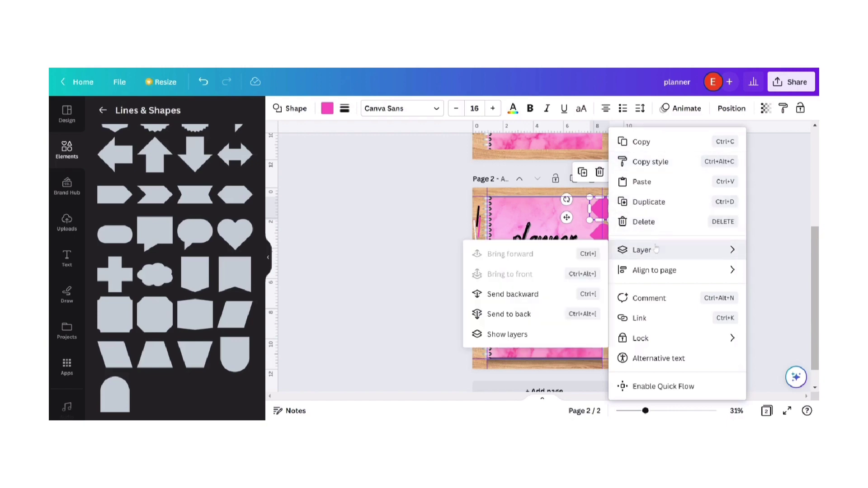
left_click(541, 299)
left_click(691, 240)
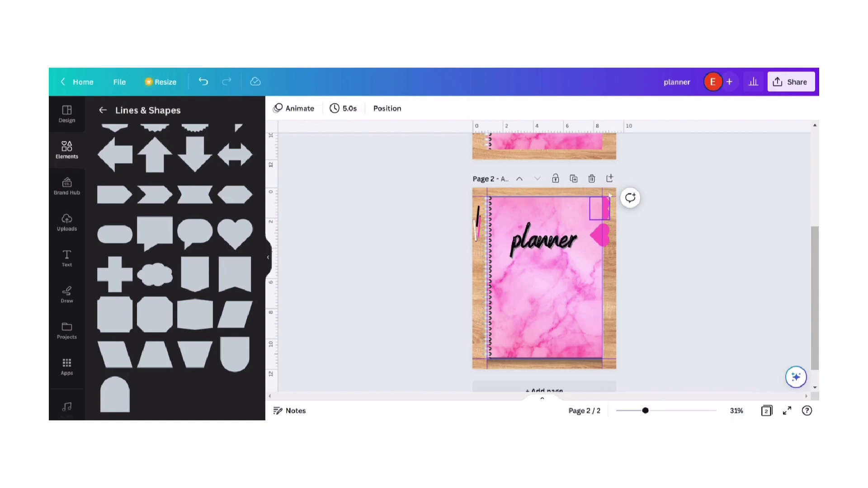
left_click(611, 210)
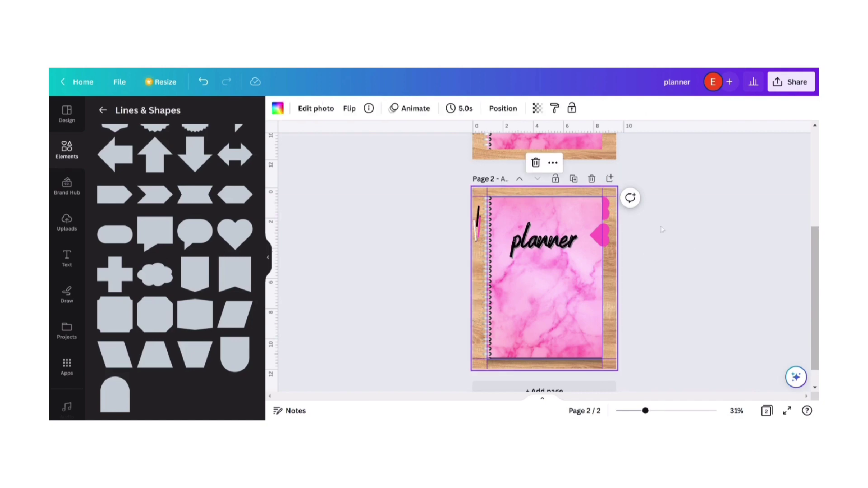
left_click(700, 251)
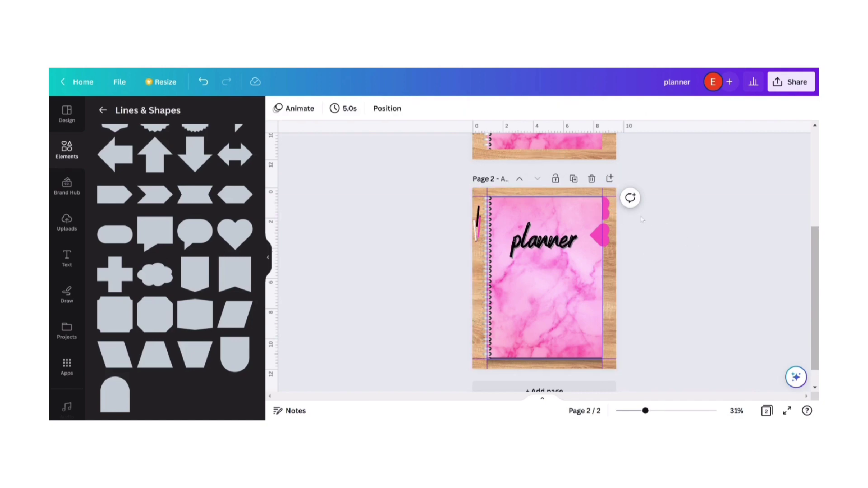
Shift the upper heart slightly farther outward past the cover's edge and bring it forward in front of the marble
left_click(606, 207)
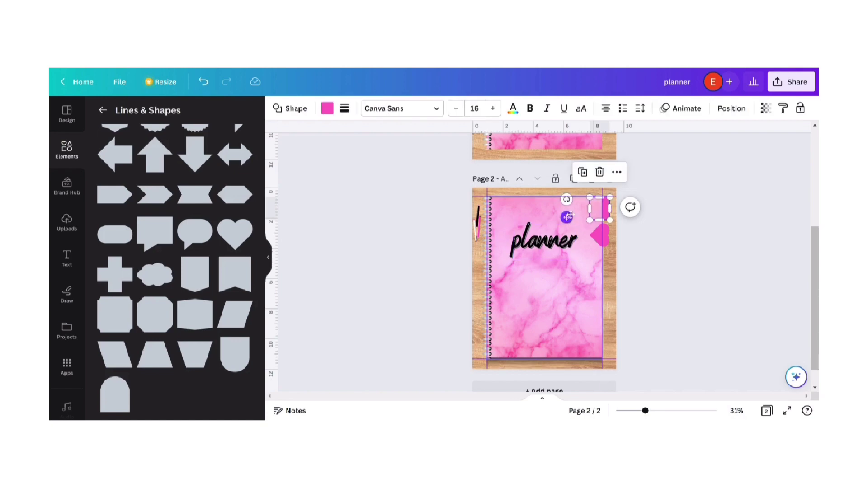
left_click_drag(567, 217, 572, 217)
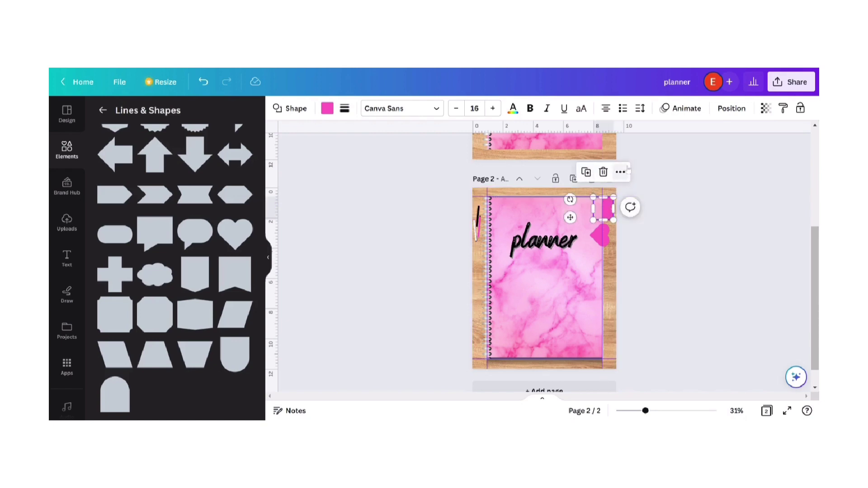
right_click(609, 207)
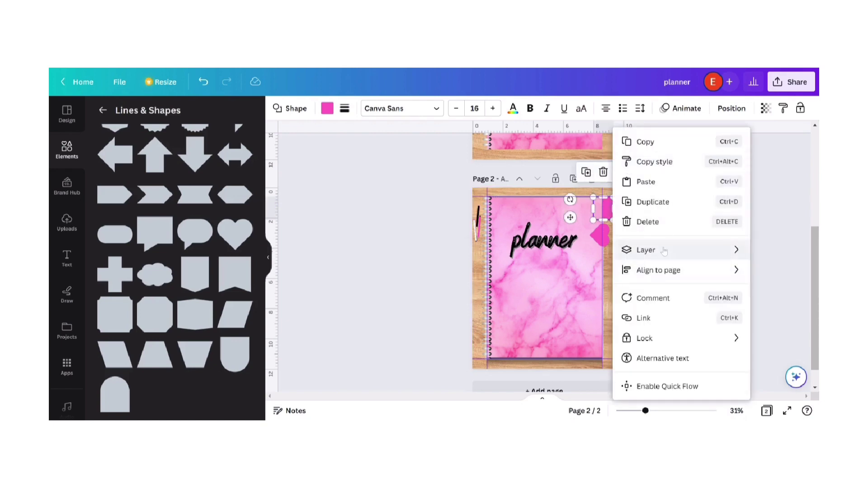
mouse_move(665, 251)
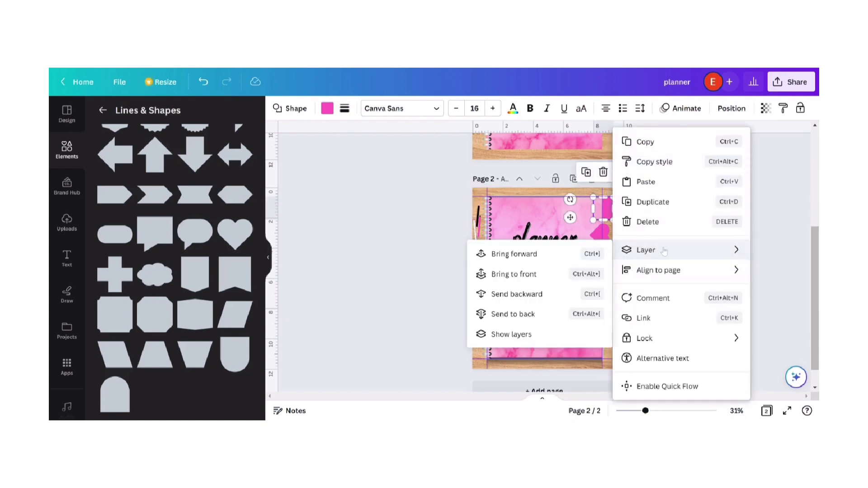
left_click(533, 262)
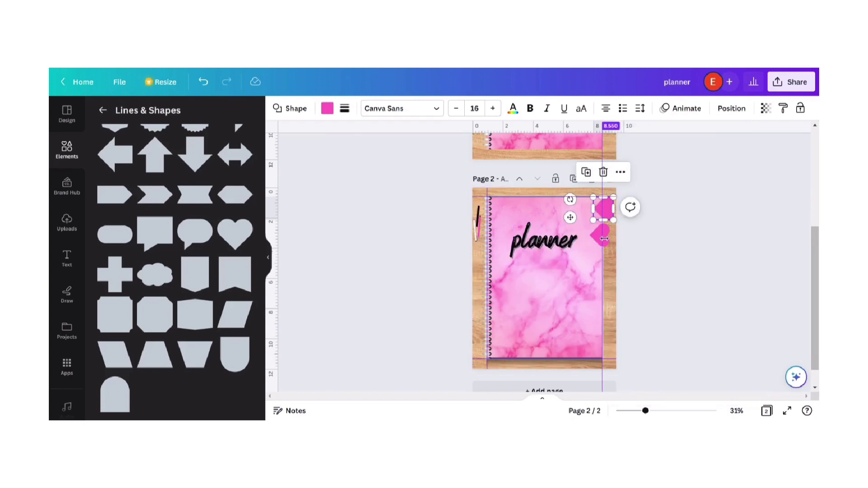
left_click(667, 245)
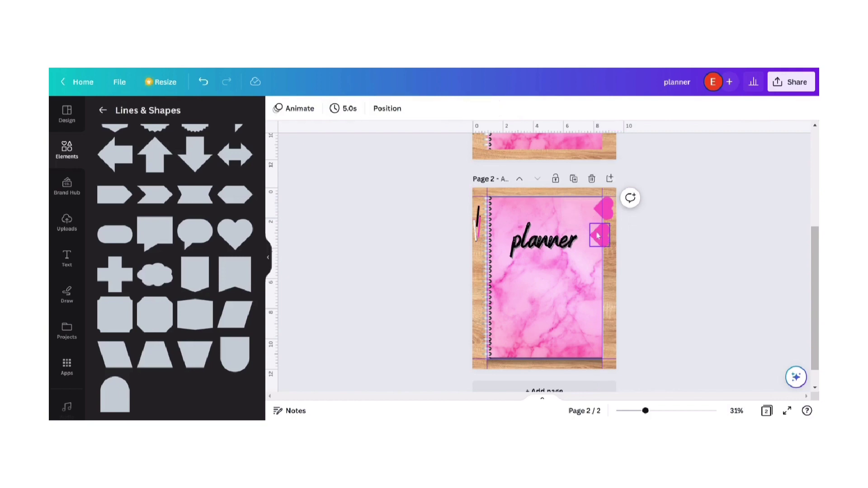
Align the second heart under the first and duplicate it down the cover's edge to make a column of five hearts
left_click(598, 235)
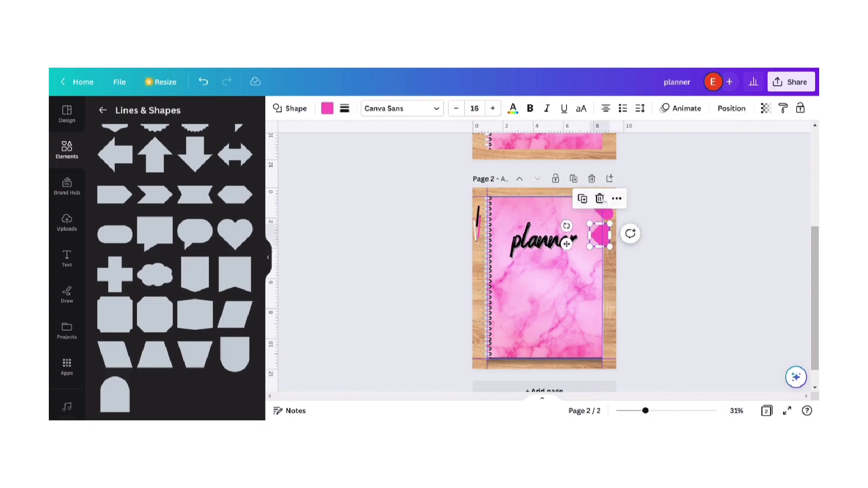
left_click_drag(566, 244, 572, 242)
left_click(586, 199)
left_click(586, 227)
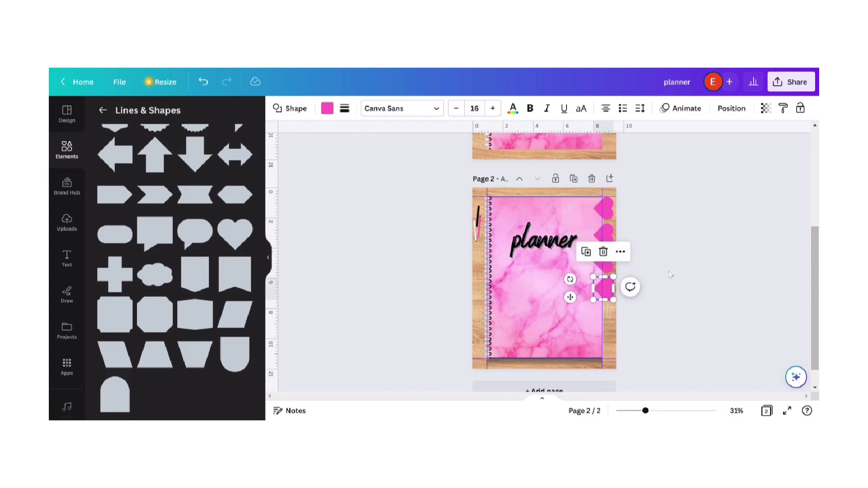
left_click(586, 252)
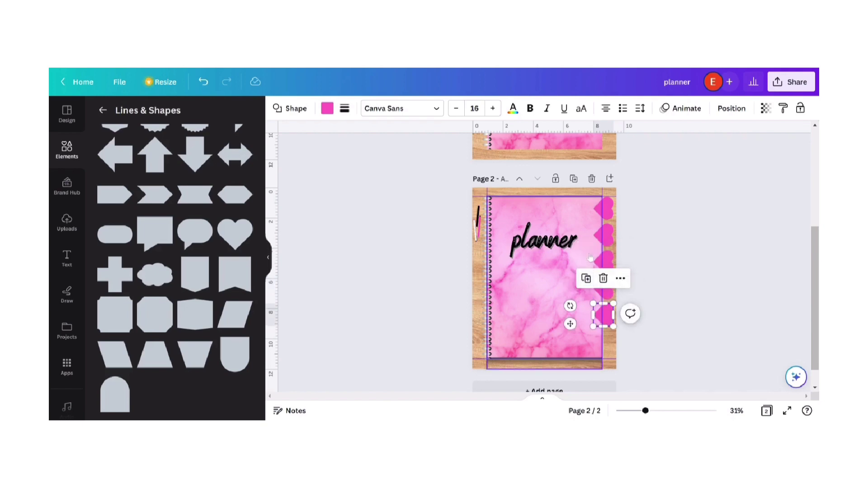
left_click(679, 272)
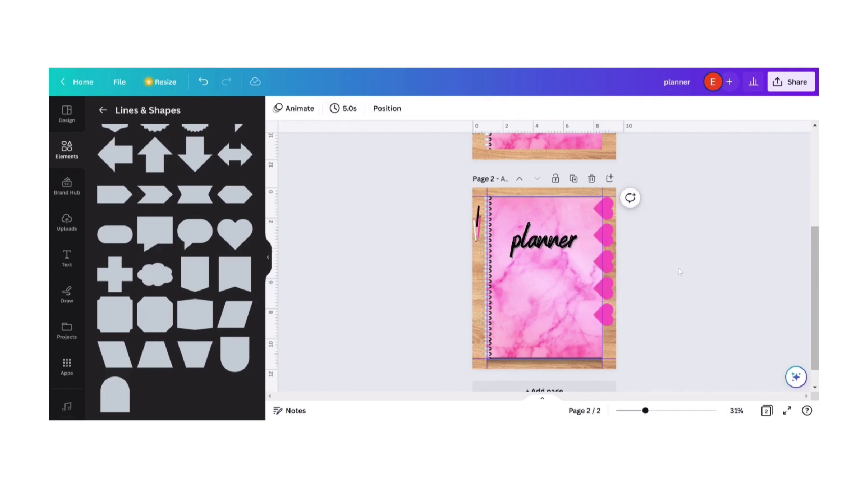
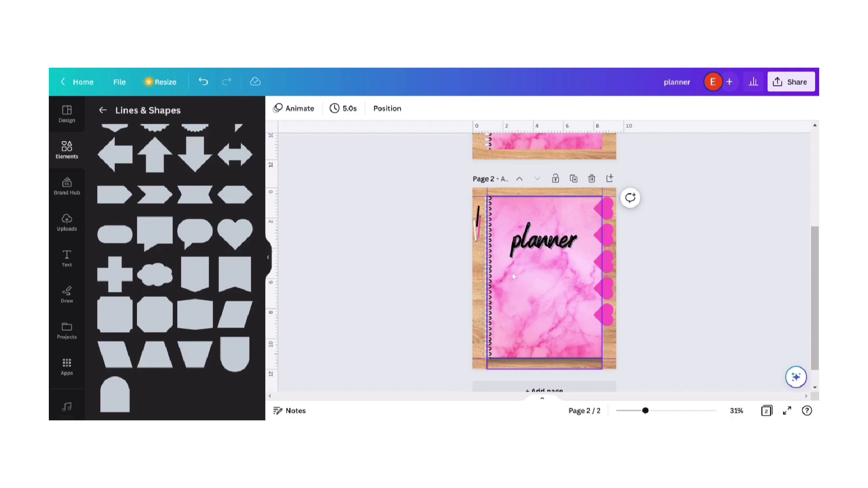
Edit the "planner" title on page 2 and add a line break after the word
left_click(532, 250)
left_click(532, 251)
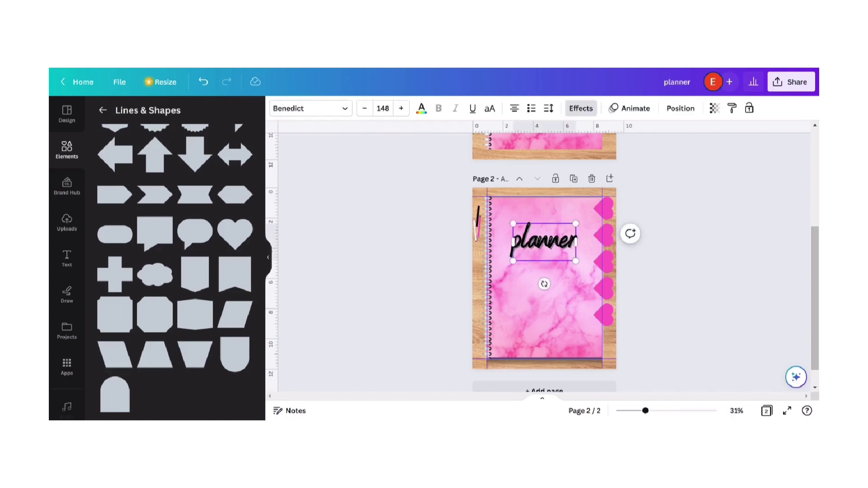
key("Return")
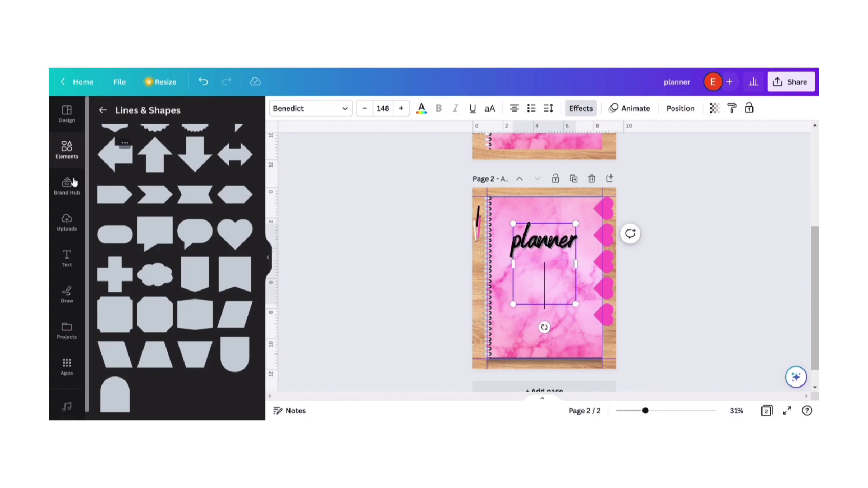
Add a subheading to page 2 reading "6 months" and move it just beneath the "planner" title
left_click(75, 258)
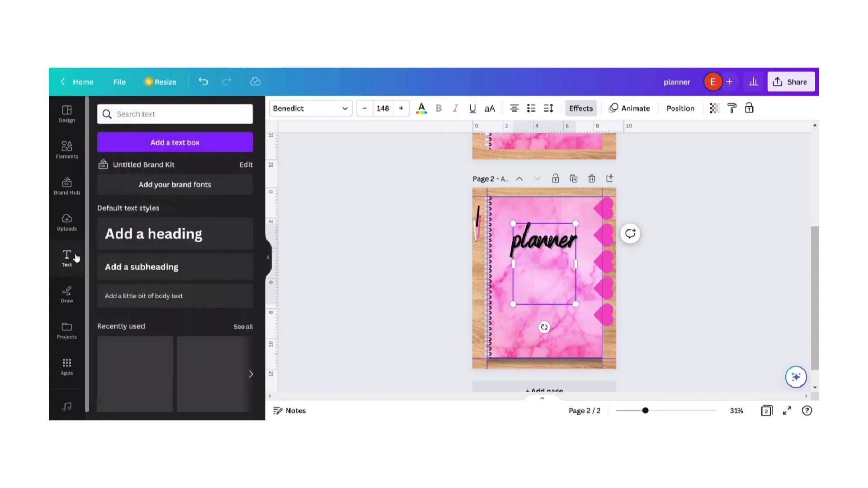
left_click(154, 277)
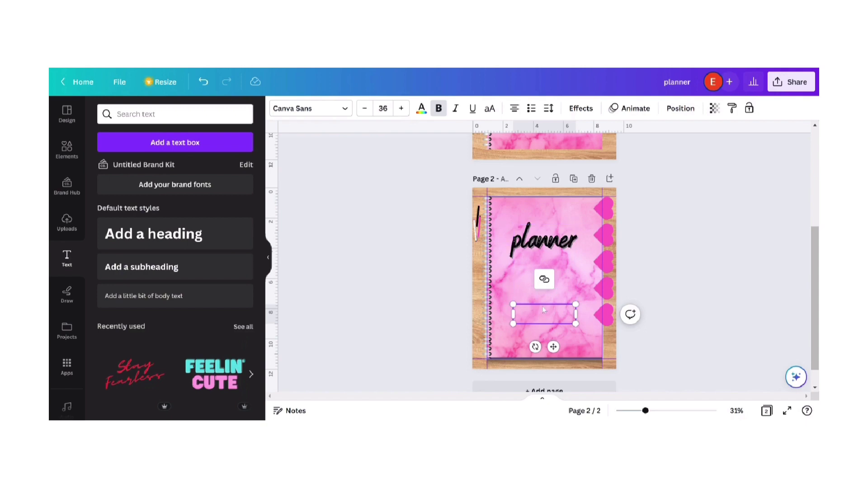
left_click(434, 301)
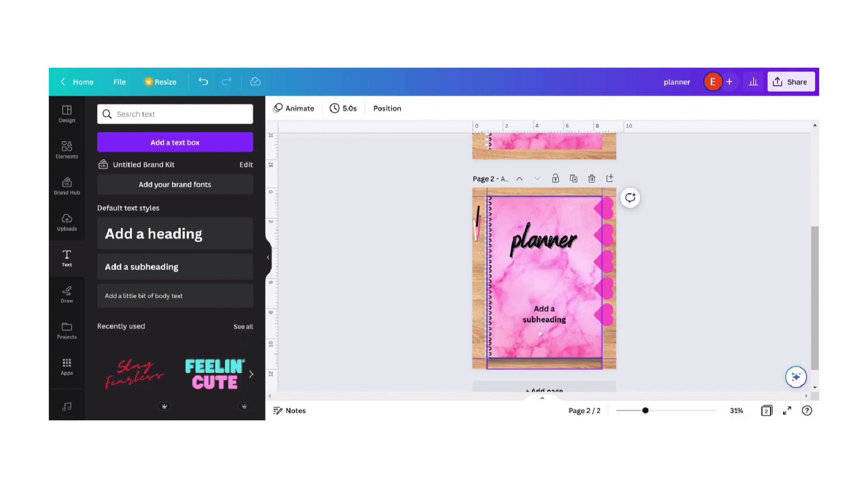
double_click(544, 314)
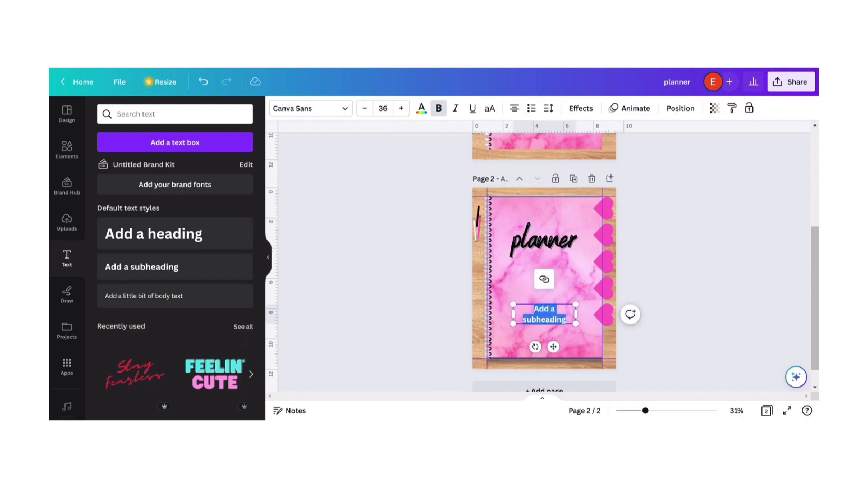
key("BackSpace")
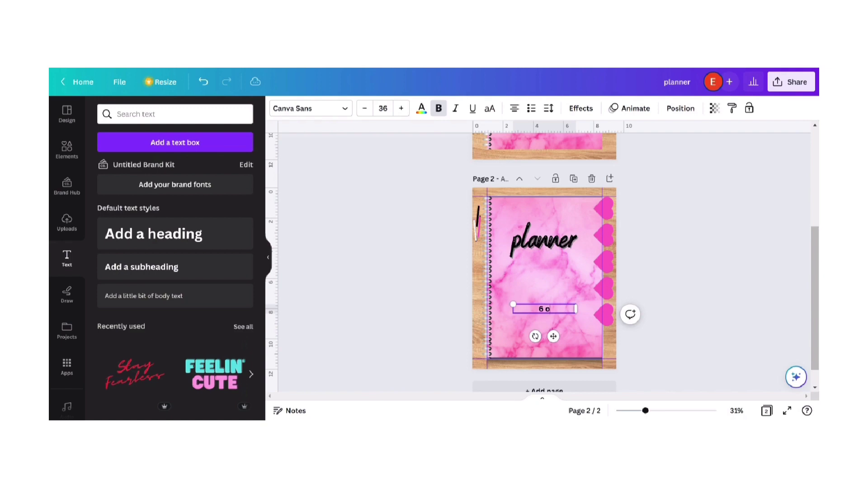
type("6 on")
key("BackSpace")
type("months")
left_click_drag(553, 336, 536, 293)
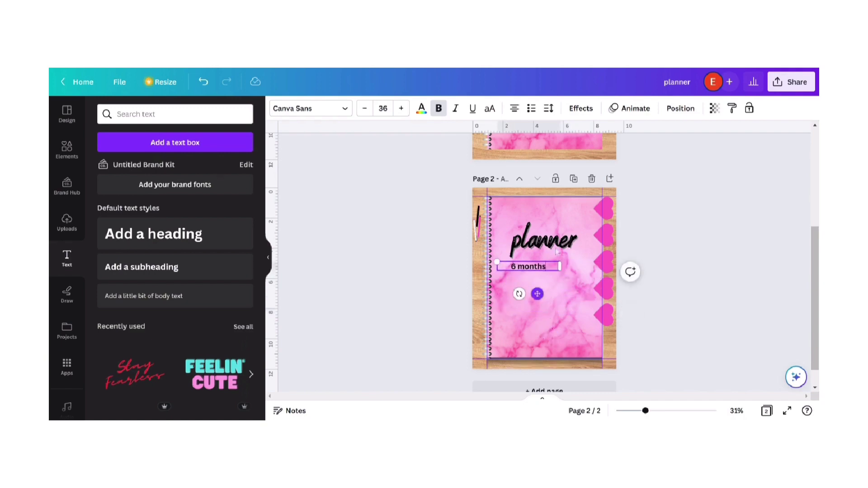
Try Benedict and Anton on the "6 months" text, and settle on the Bright font
left_click(329, 109)
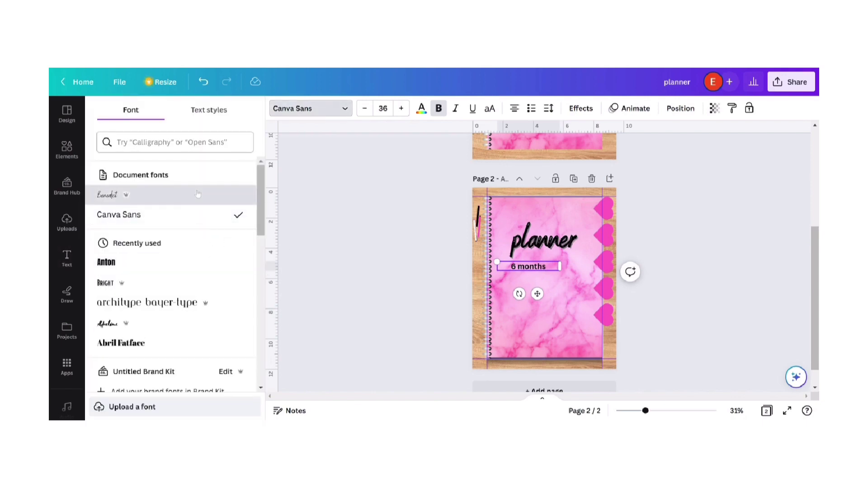
left_click(180, 195)
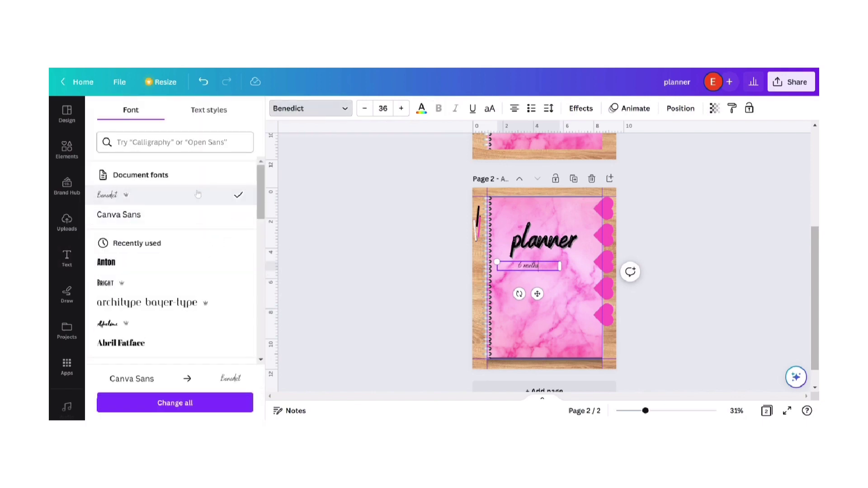
left_click(117, 262)
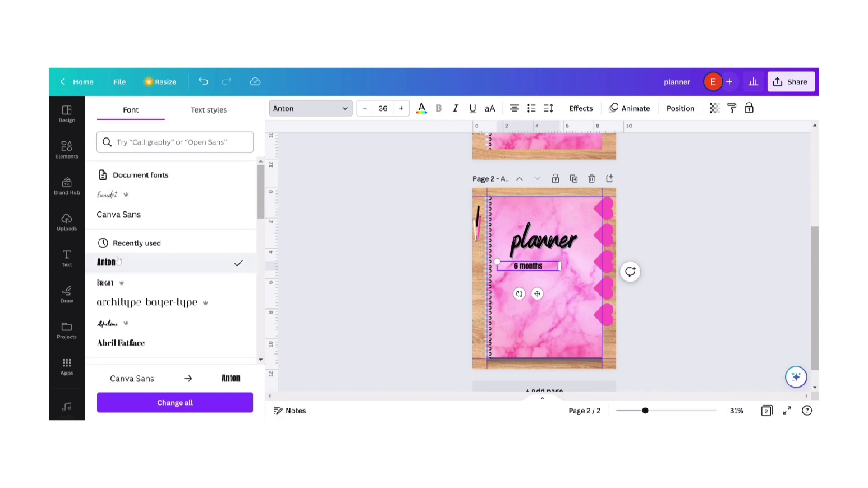
left_click(148, 325)
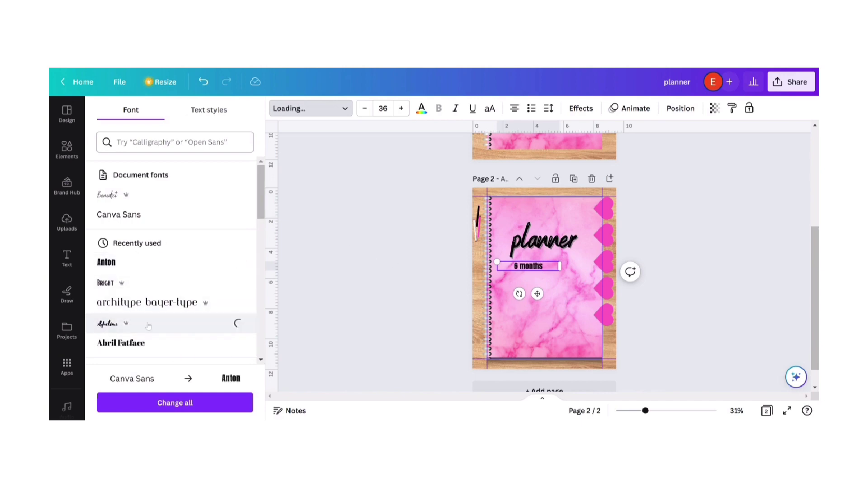
left_click(183, 292)
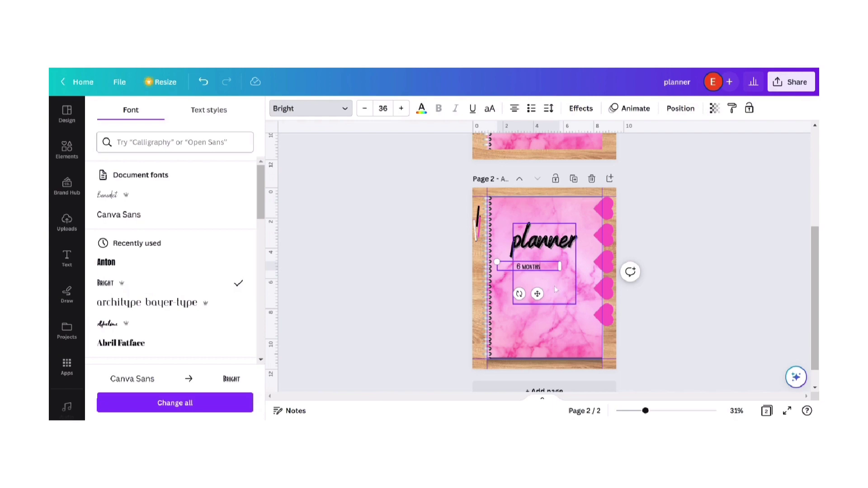
Move the "6 months" text above the end of the "planner" title and increase its font size to 49
left_click_drag(538, 294, 566, 250)
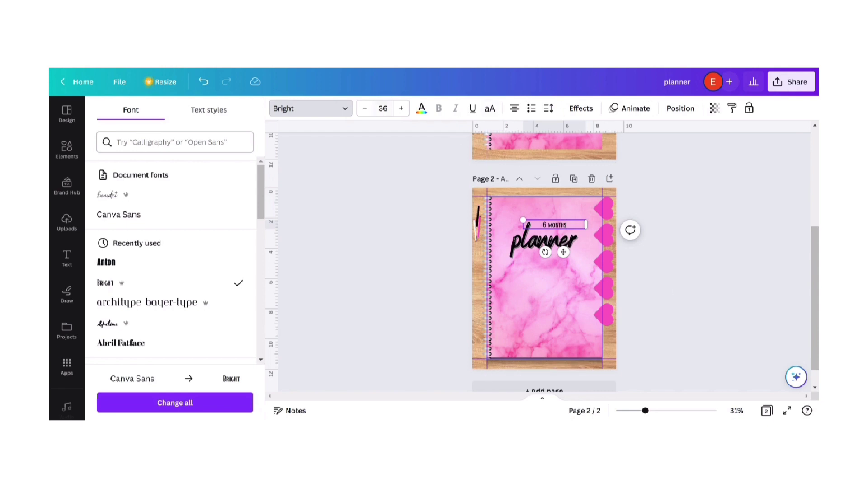
left_click(400, 113)
left_click(400, 113)
left_click(400, 113)
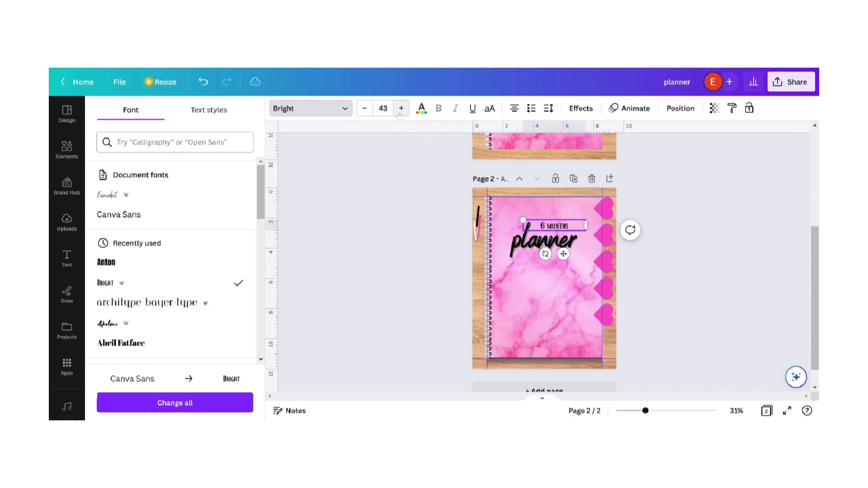
left_click(400, 113)
left_click(400, 110)
left_click(400, 111)
left_click(400, 110)
left_click(400, 111)
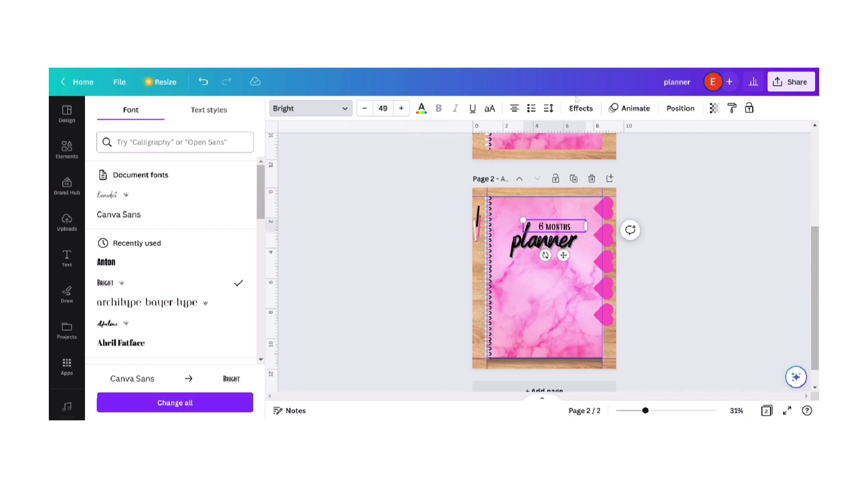
Try the Outline and Hollow effects on the "6 months" text, and settle on the Splice effect in black
left_click(580, 109)
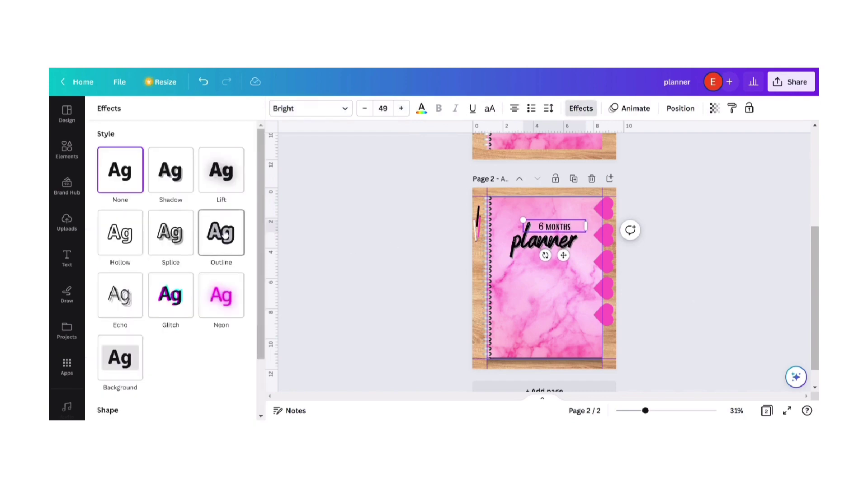
left_click(228, 240)
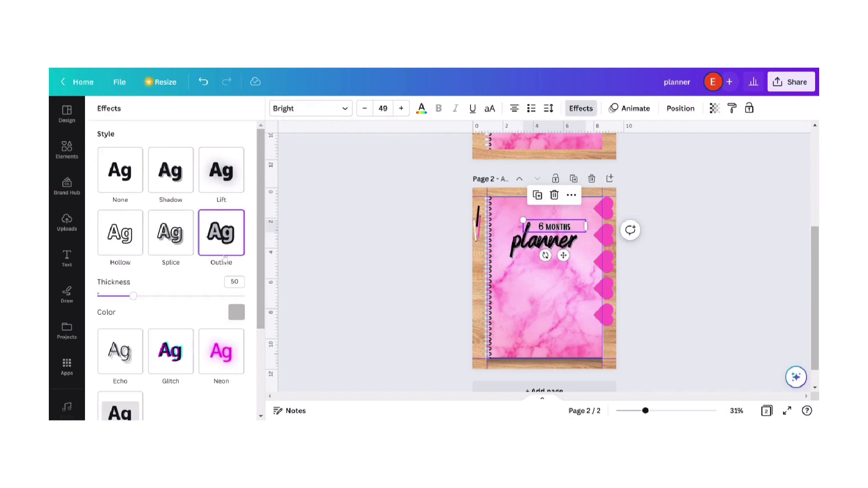
left_click(190, 231)
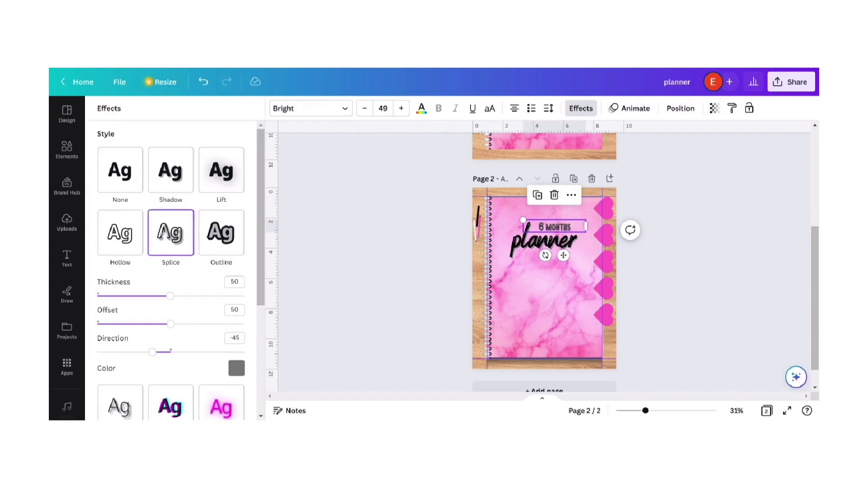
left_click(113, 244)
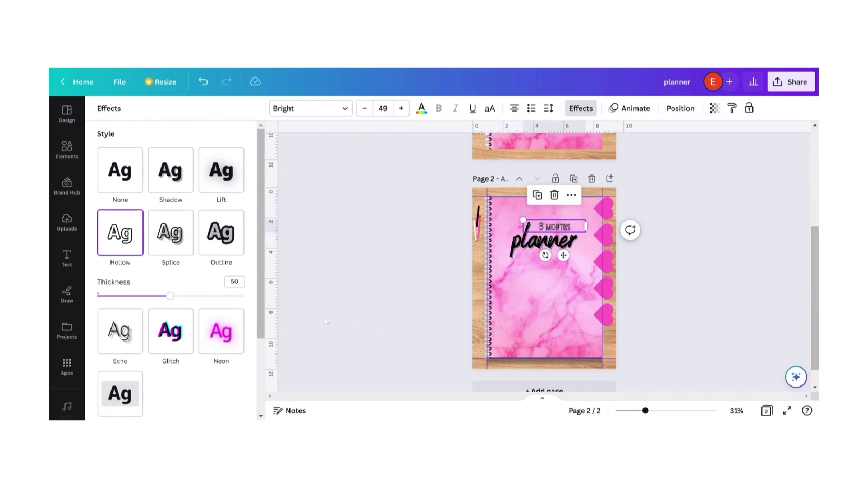
left_click(171, 233)
left_click(237, 369)
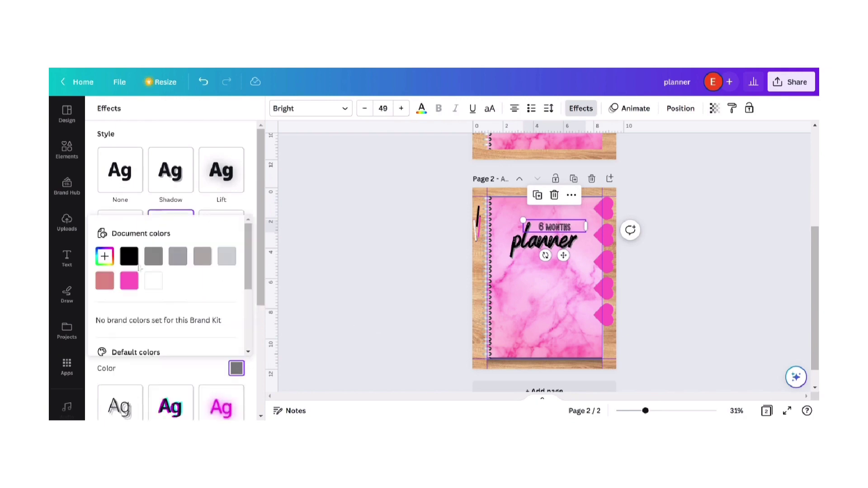
left_click(129, 264)
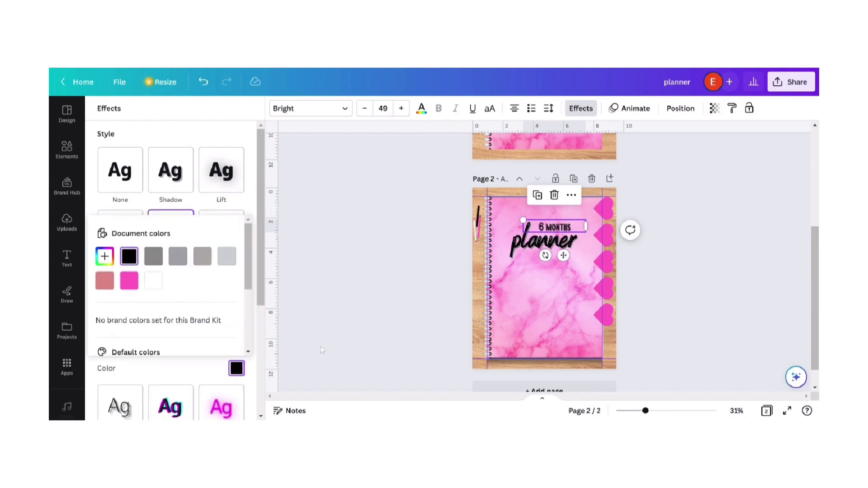
left_click_drag(321, 350, 700, 316)
left_click(725, 339)
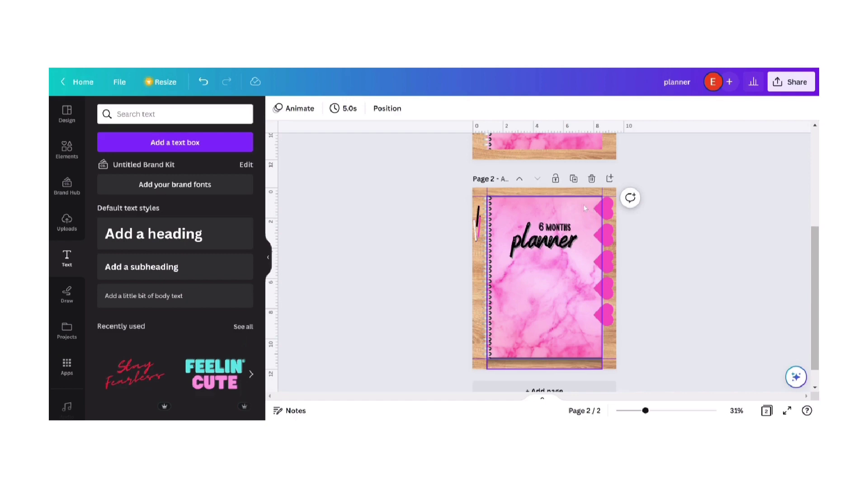
Shift the pink marble cover on page 2 slightly to the left, away from the heart tabs
left_click_drag(584, 208, 582, 207)
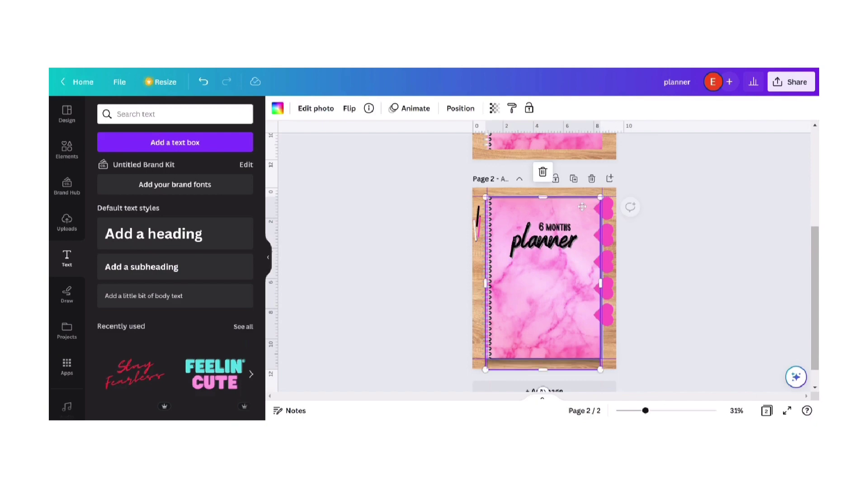
left_click(685, 277)
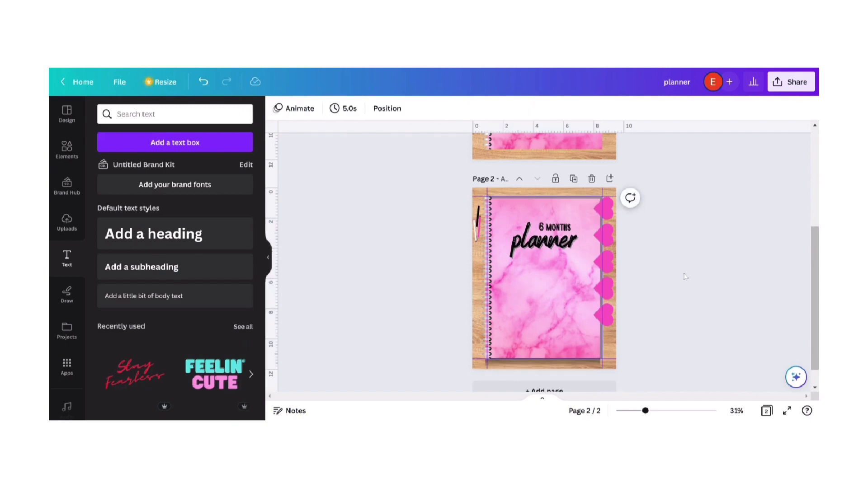
left_click(577, 215)
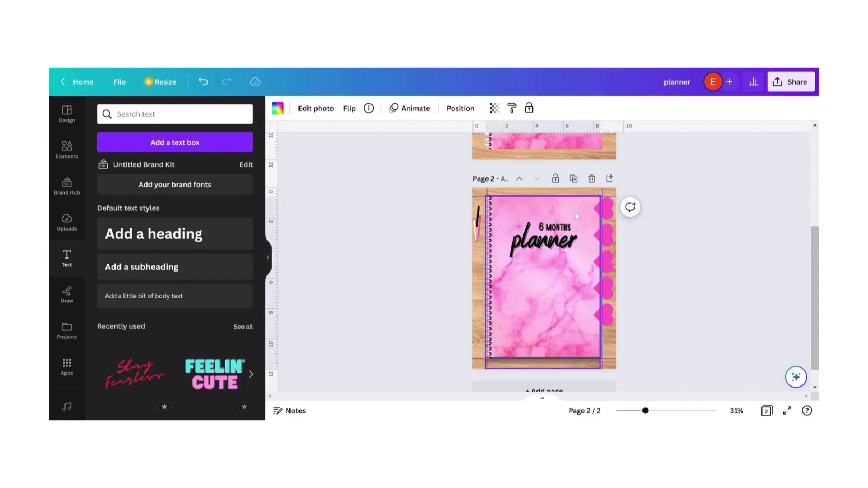
left_click(683, 264)
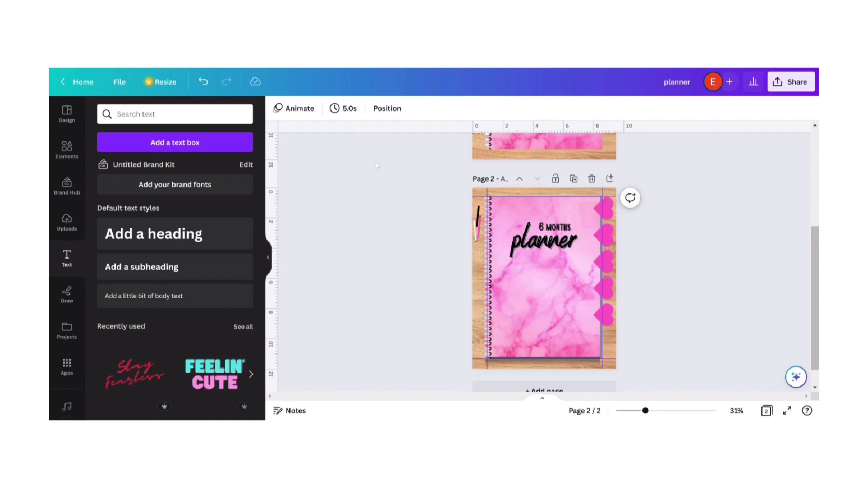
Add a "JAN" label in the Bright font at size 34.1 and place it sideways on the first heart tab
left_click(164, 269)
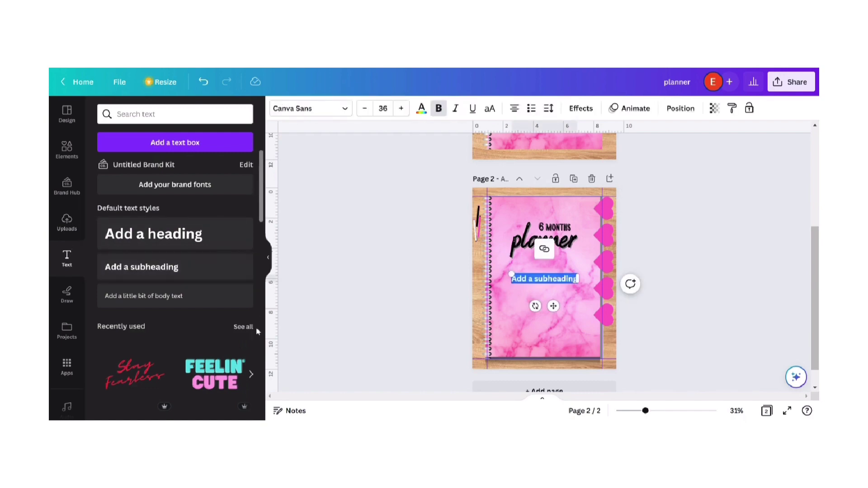
key("BackSpace")
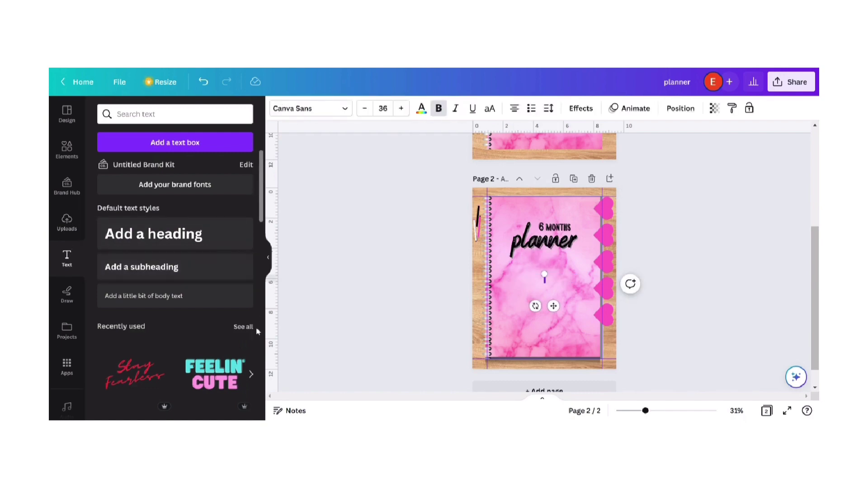
type("JANU")
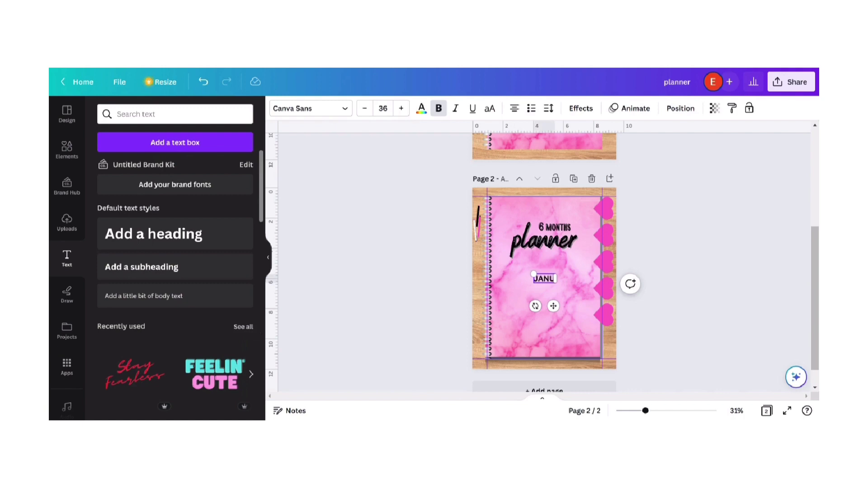
key("BackSpace")
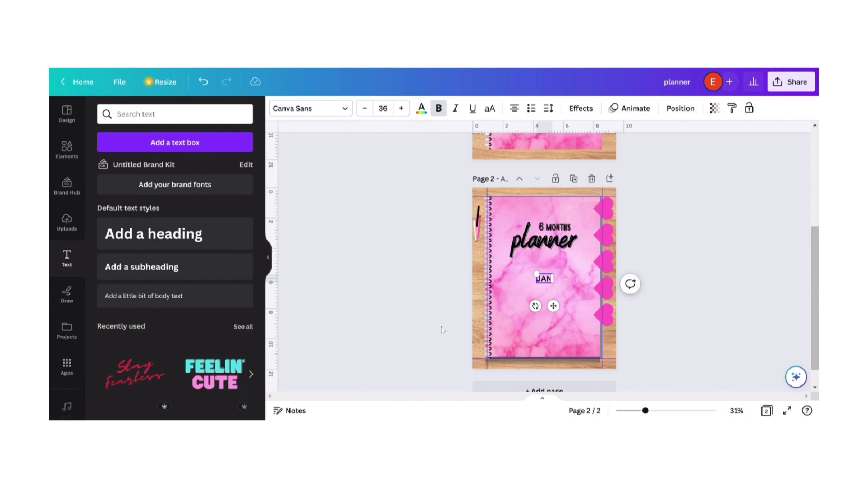
left_click_drag(441, 326, 455, 309)
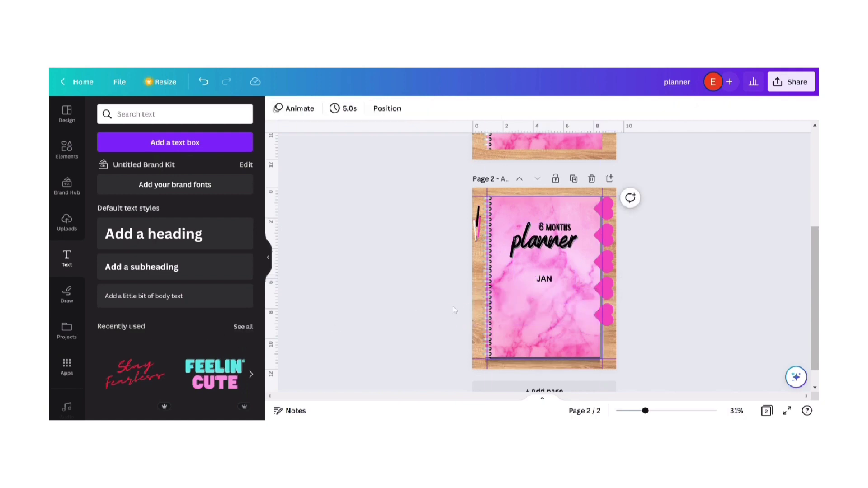
left_click(548, 279)
left_click_drag(548, 280, 609, 234)
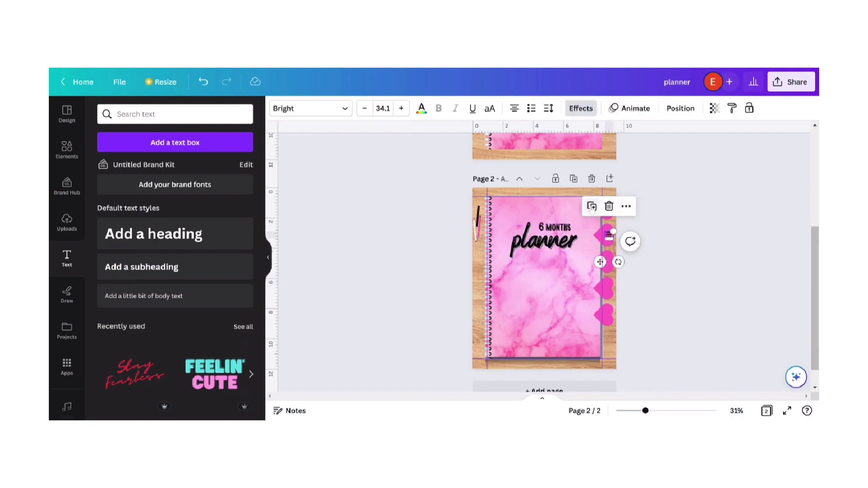
Copy the month label onto the second and third heart tabs, reading "FEB" and "MAR"
left_click_drag(609, 236, 601, 285)
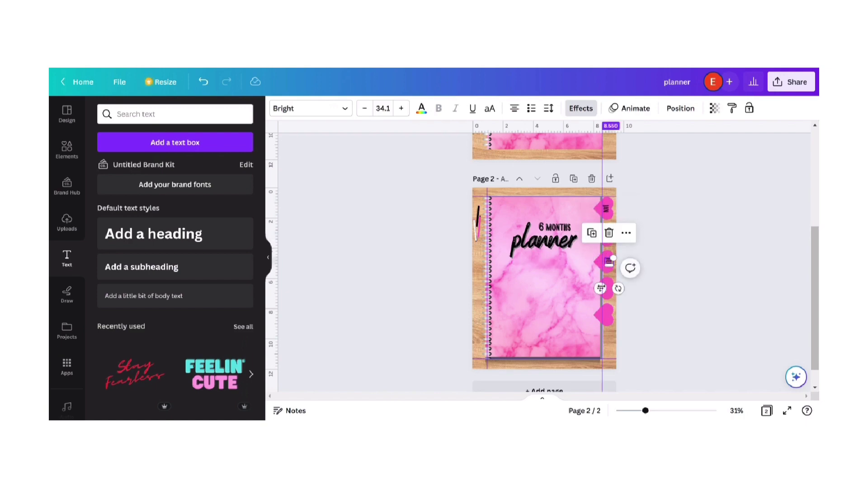
left_click(609, 263)
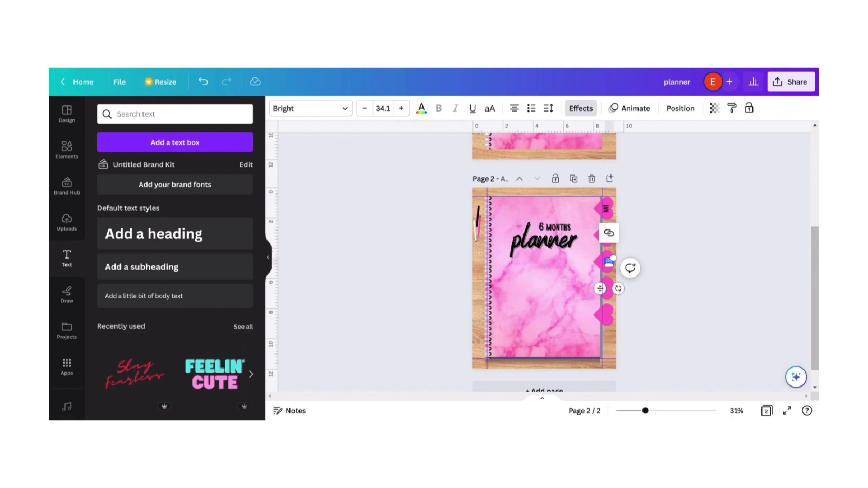
type("MAR")
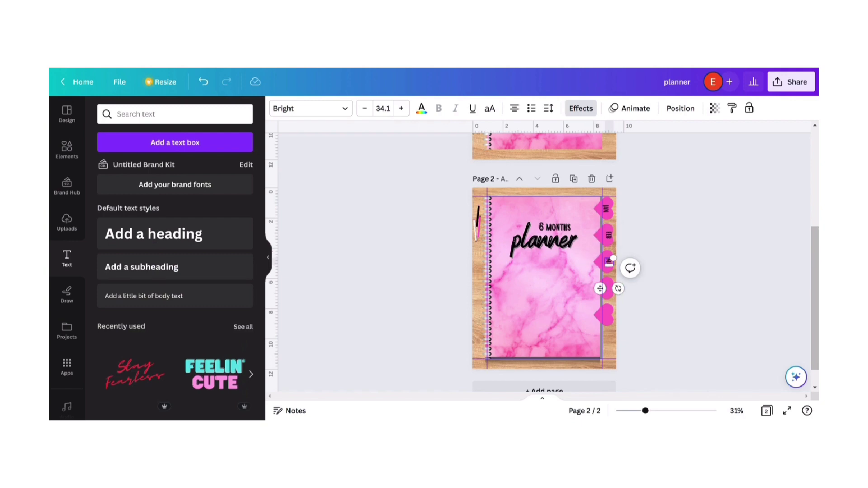
left_click_drag(606, 268, 600, 293)
left_click(700, 289)
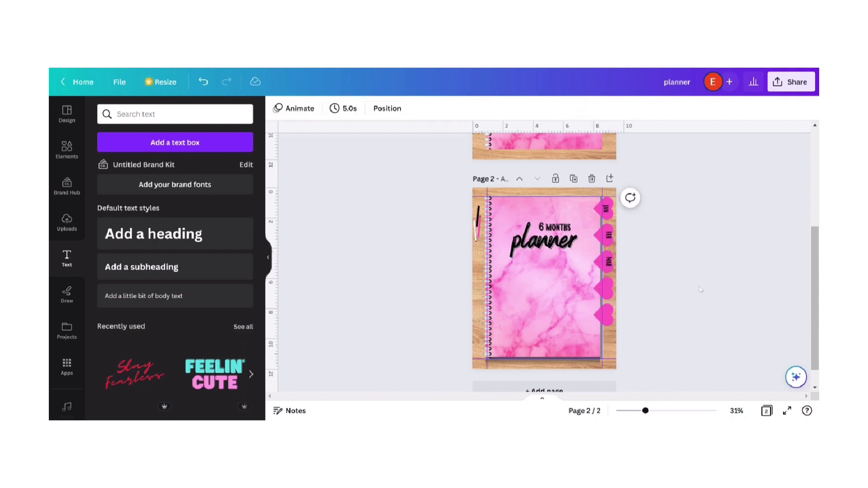
Duplicate the "MAR" label, change the copy to "APRIL" and place it on the fourth heart tab
left_click(609, 262)
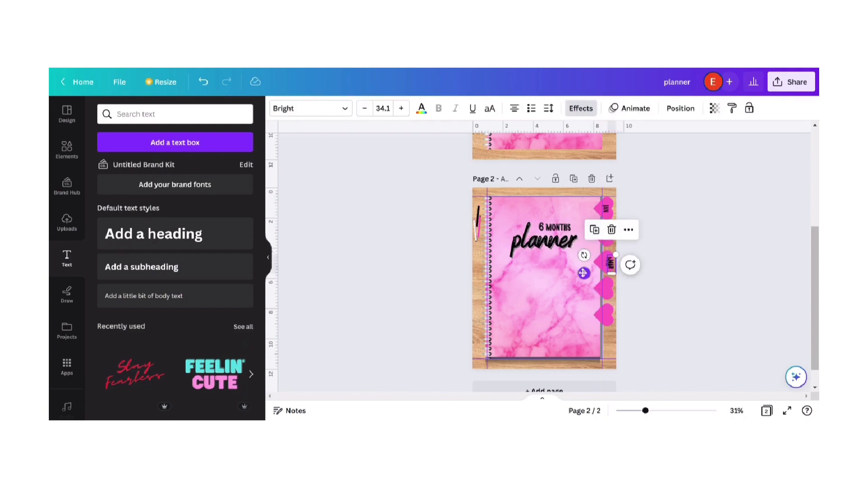
mouse_move(583, 273)
left_mouse_down()
mouse_move(597, 297)
mouse_move(583, 245)
mouse_move(552, 273)
mouse_move(580, 265)
left_mouse_up()
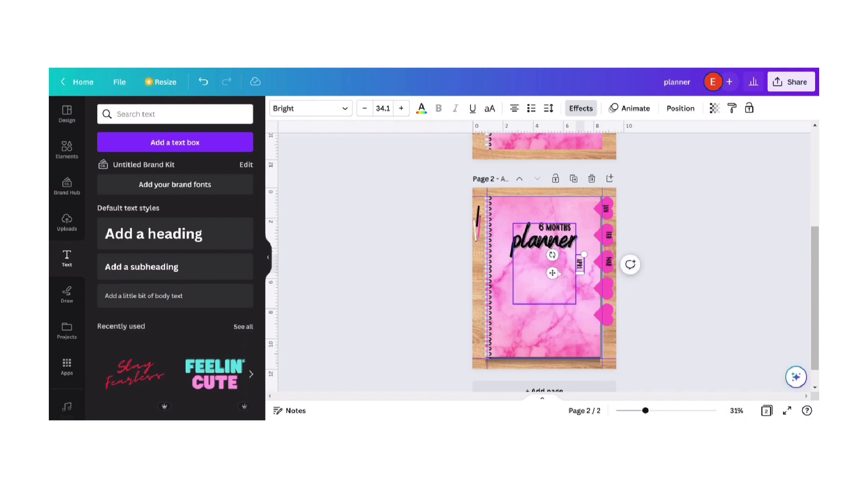
left_click_drag(552, 272, 580, 299)
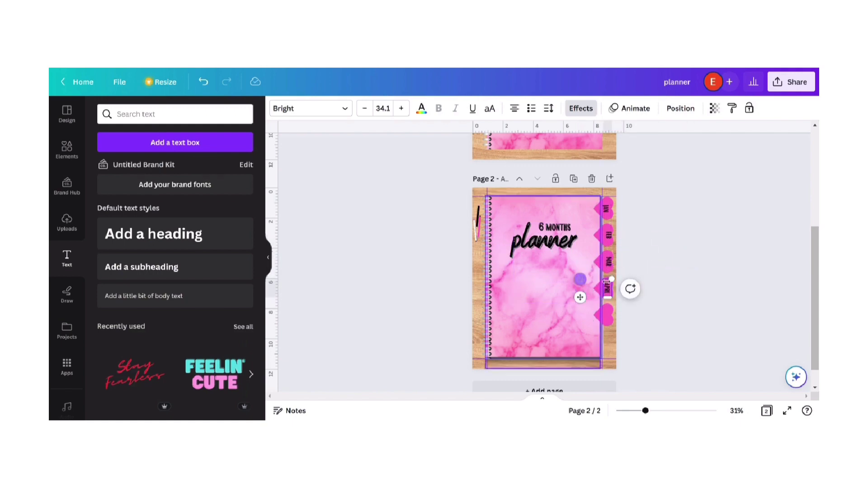
Duplicate the "APRIL" label onto the fifth heart tab and change its text to "MAY"
left_click(590, 290)
left_click(608, 290)
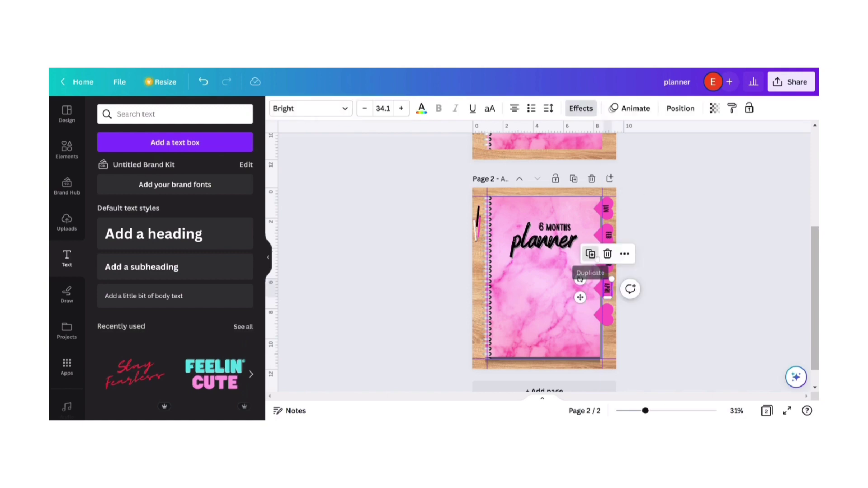
left_click_drag(584, 301, 580, 324)
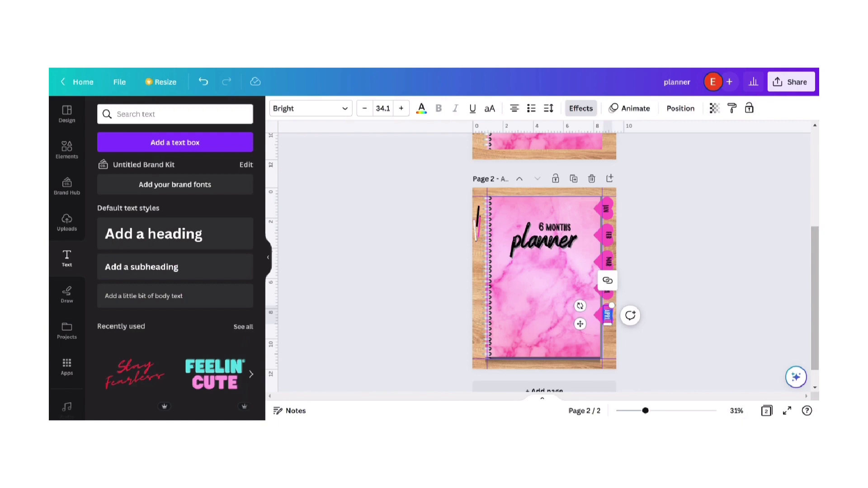
key("ctrl+z")
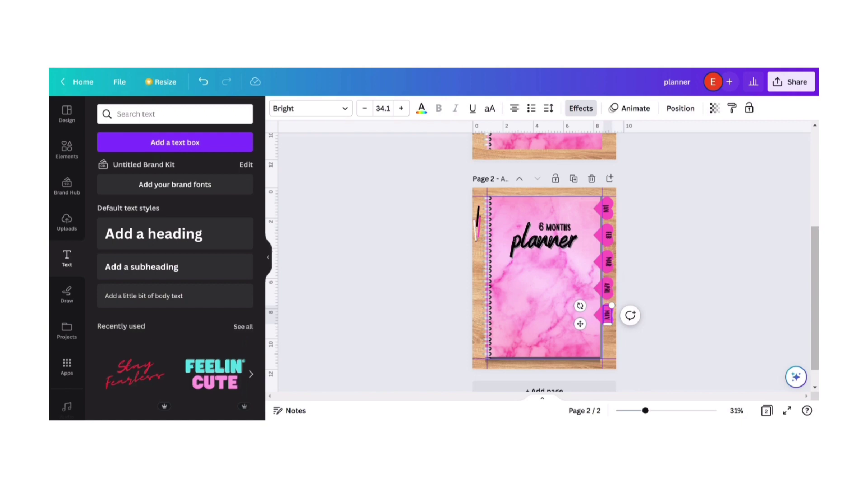
left_click(692, 283)
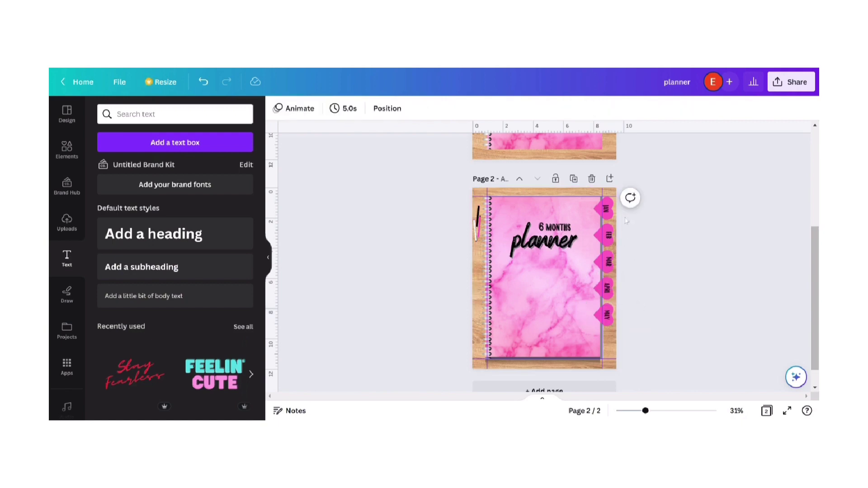
Duplicate the fifth heart tab and place the copy directly beneath it as a sixth tab
left_click(605, 314)
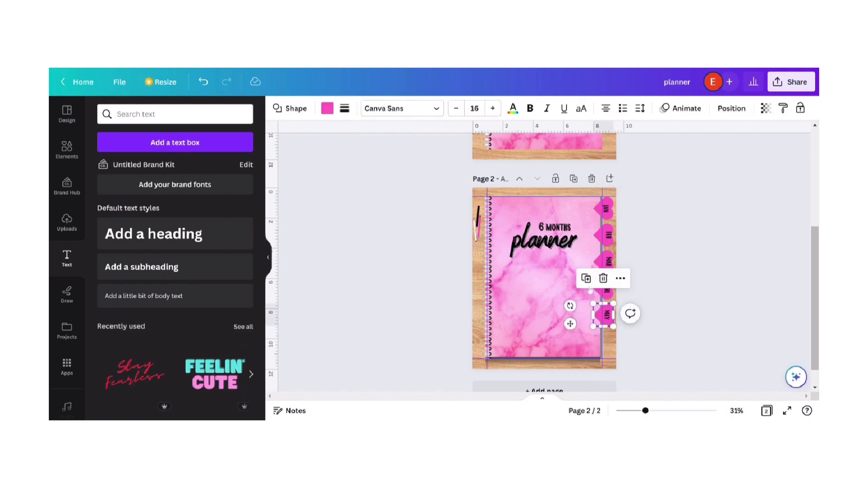
left_click(587, 278)
left_click_drag(572, 325, 575, 349)
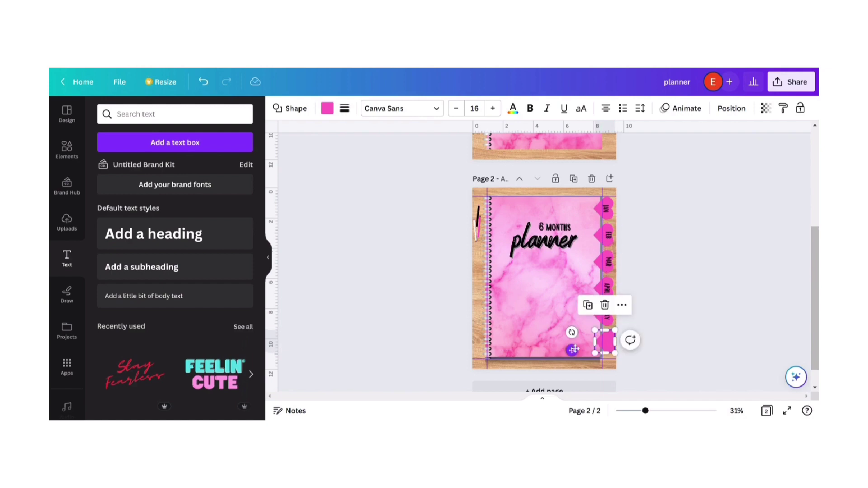
left_click(678, 326)
Duplicate the "MAY" label onto the sixth heart tab and change its text to "JUN"
left_click(607, 314)
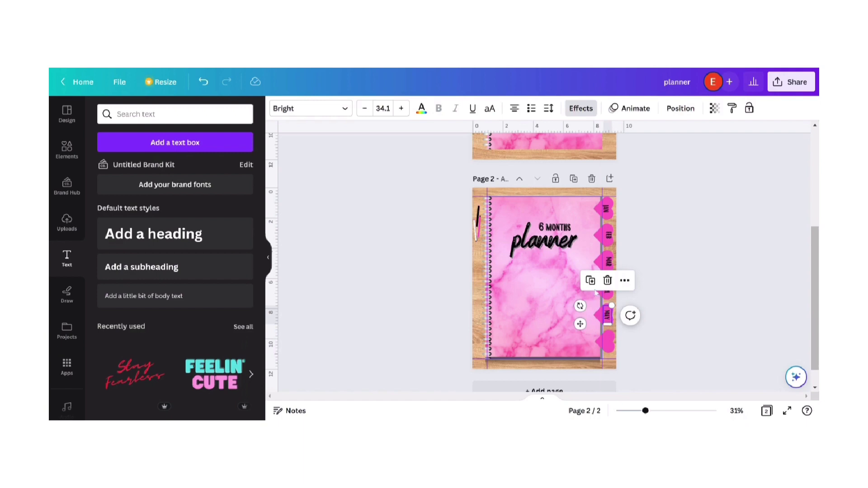
left_click_drag(580, 324, 578, 348)
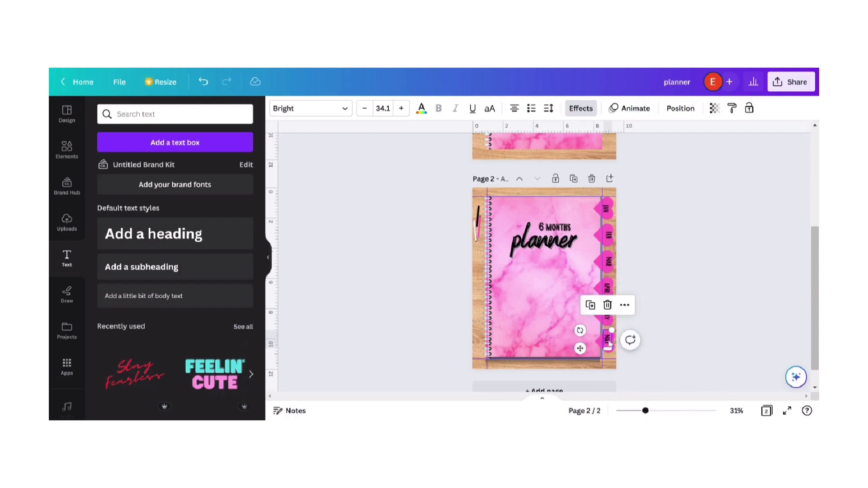
double_click(608, 341)
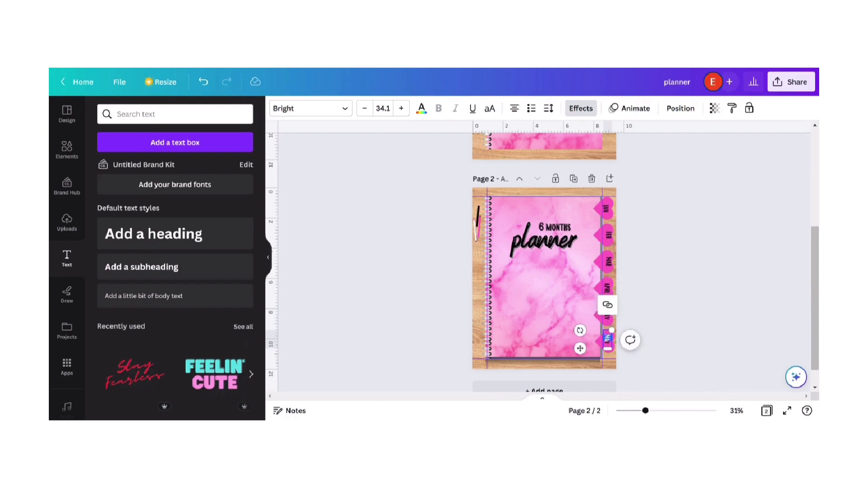
key("BackSpace")
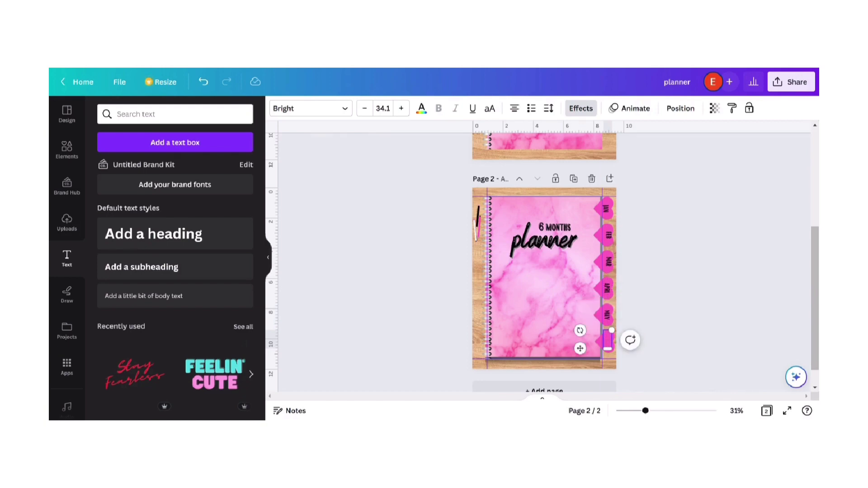
left_click(690, 345)
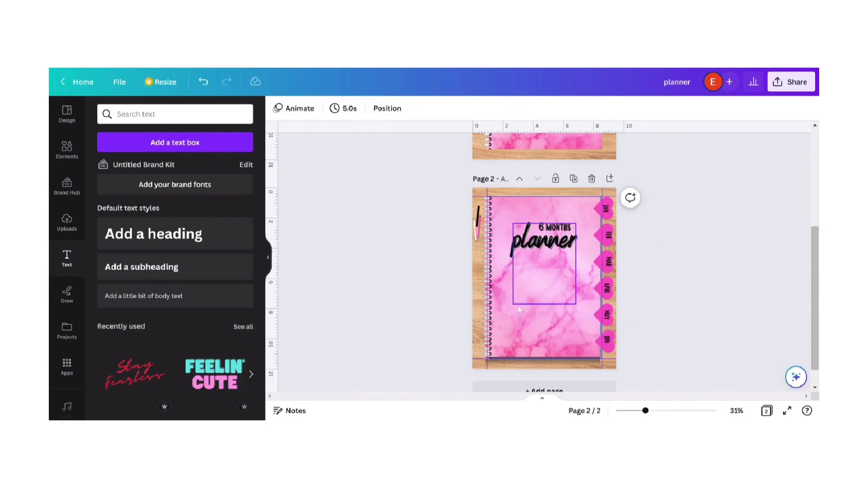
Send the JAN and FEB heart tabs backward one layer so their points sit behind the marble cover
left_click(613, 207)
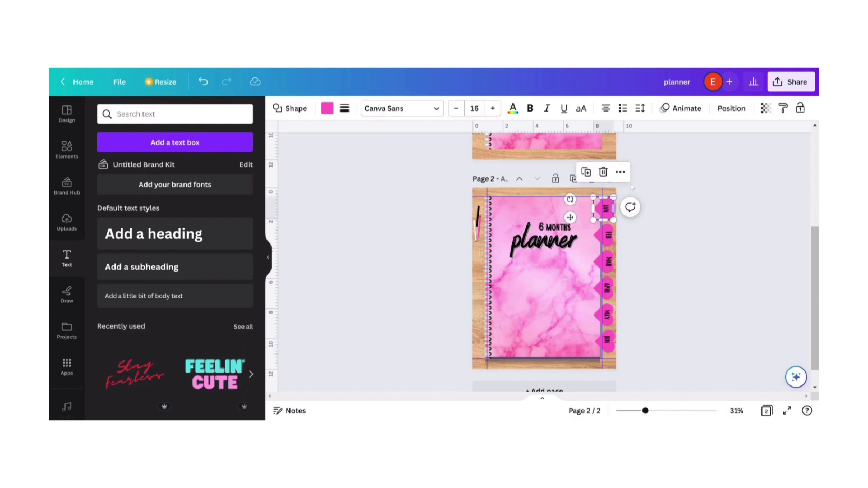
left_click(625, 172)
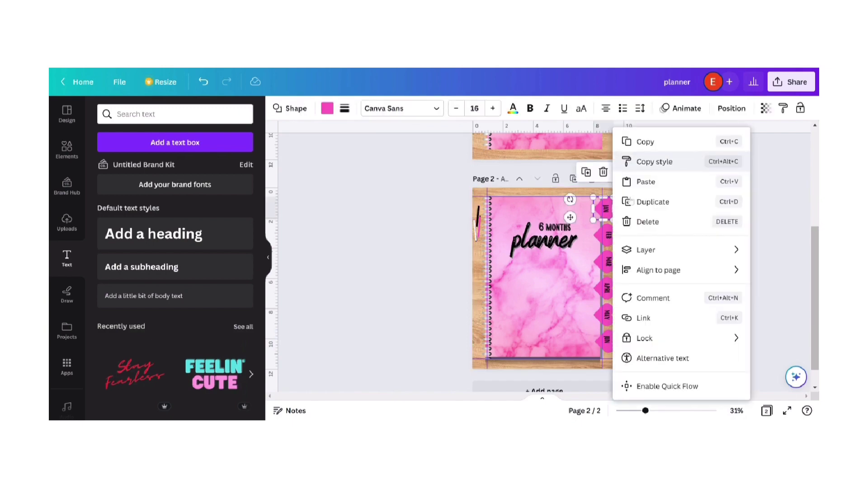
mouse_move(645, 252)
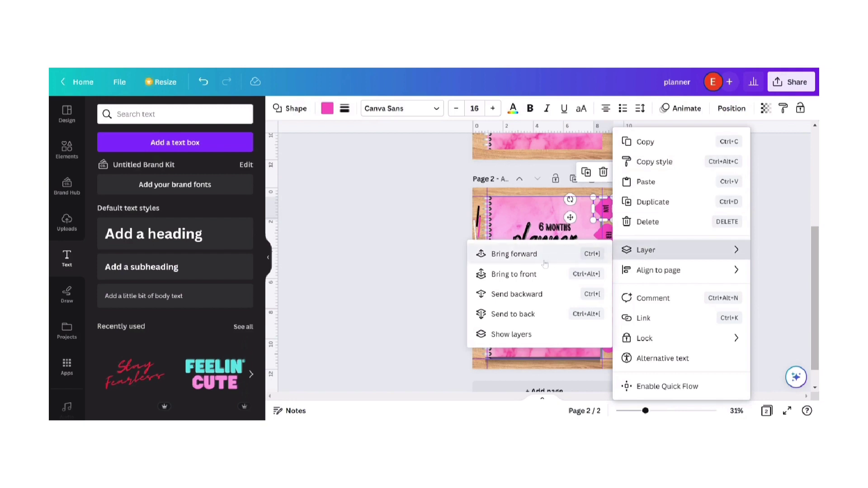
left_click(517, 295)
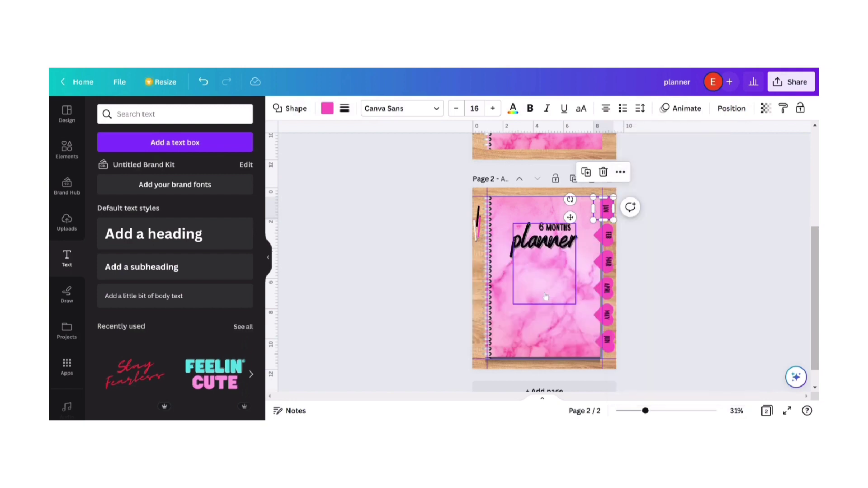
left_click(607, 235)
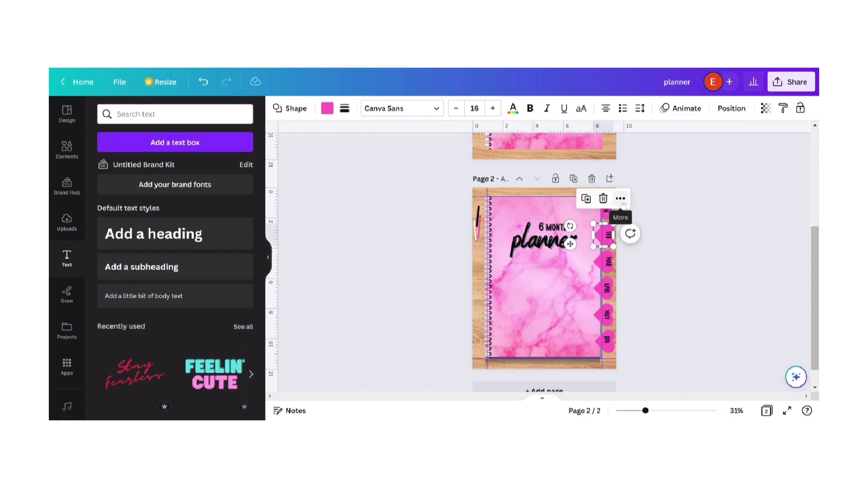
left_click(620, 198)
mouse_move(643, 254)
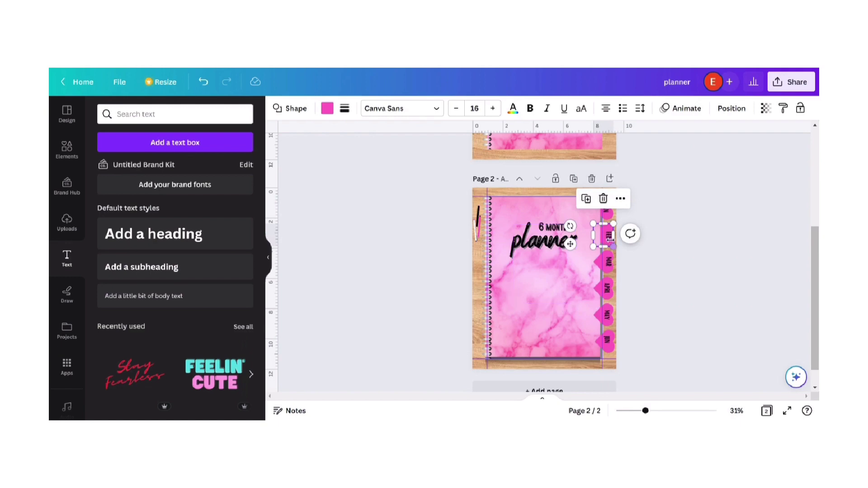
Send the MAR and APRIL heart tabs backward one layer, behind the marble cover
left_click(600, 266)
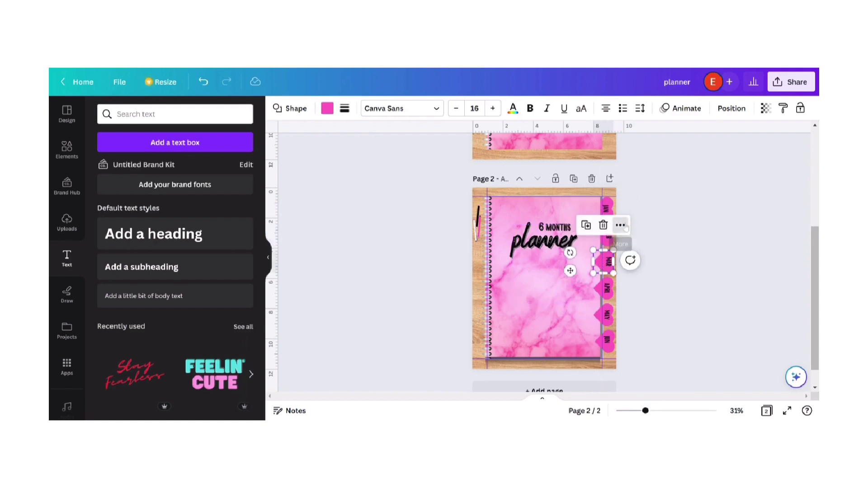
right_click(626, 233)
mouse_move(642, 251)
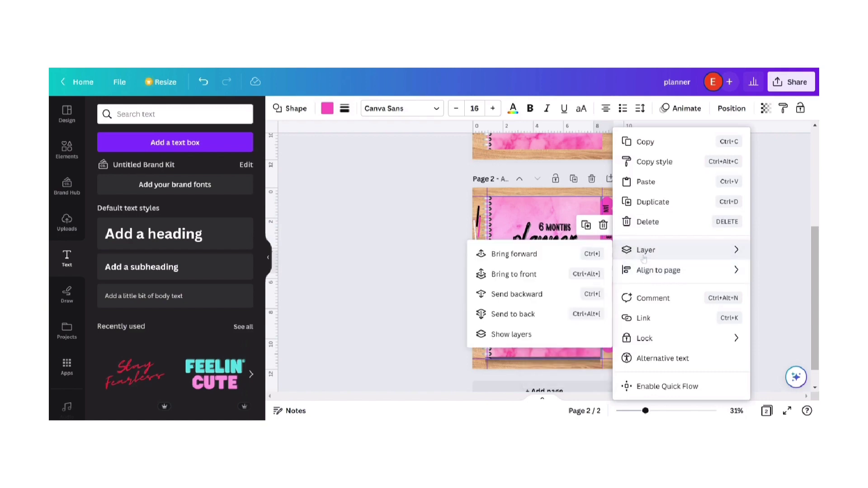
left_click(568, 295)
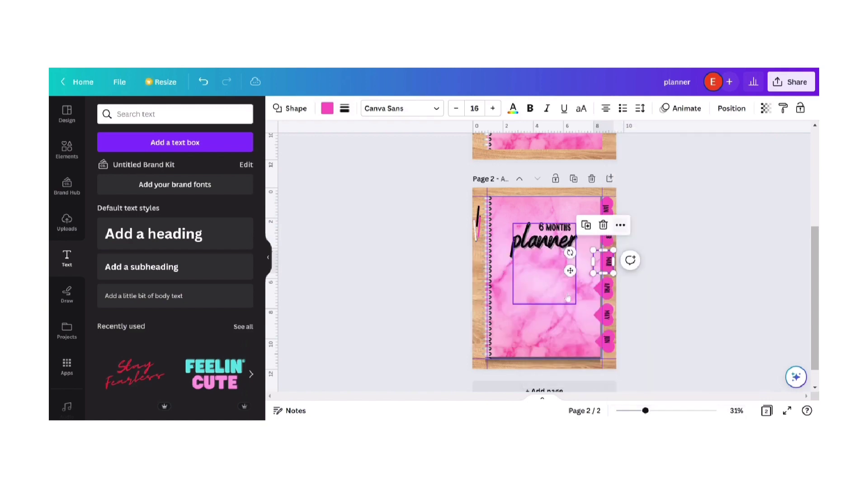
left_click(597, 287)
right_click(614, 271)
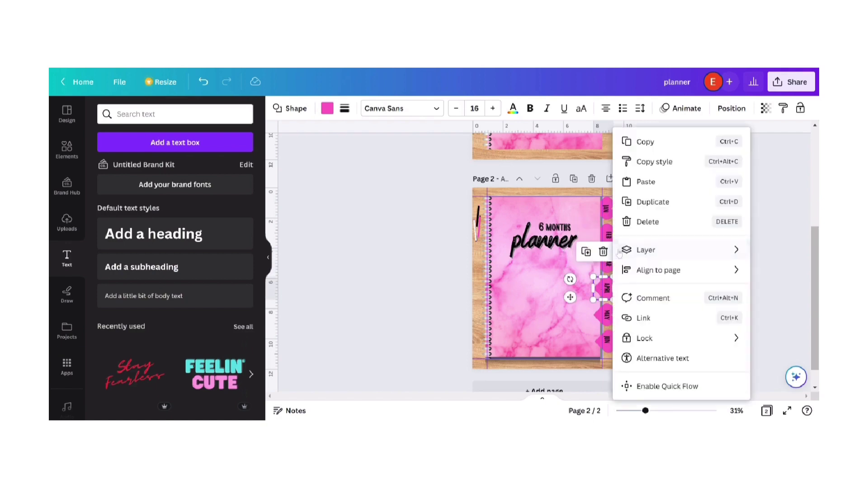
mouse_move(633, 251)
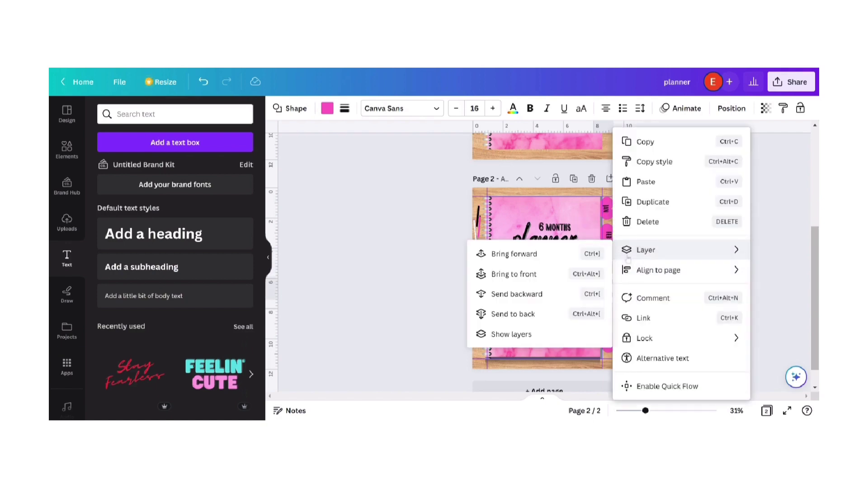
left_click(579, 296)
Send the MAY and JUN heart tabs backward one layer, behind the marble cover
left_click(596, 317)
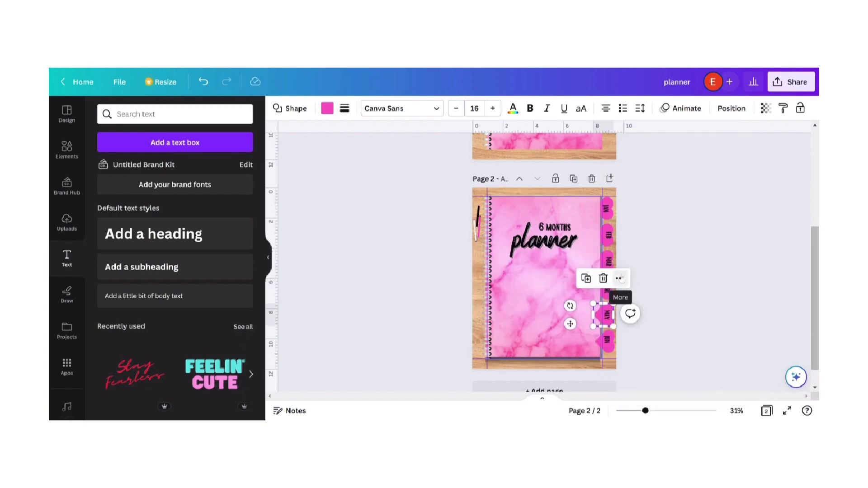
left_click(620, 278)
mouse_move(645, 251)
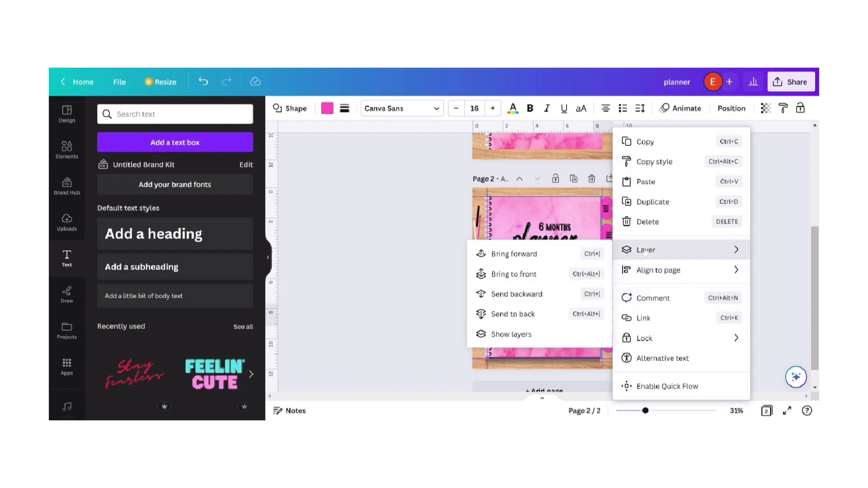
left_click(560, 294)
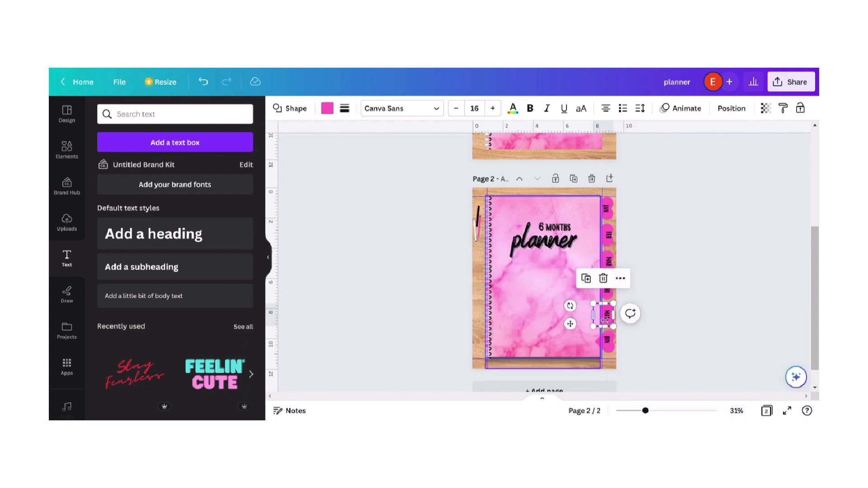
left_click(598, 341)
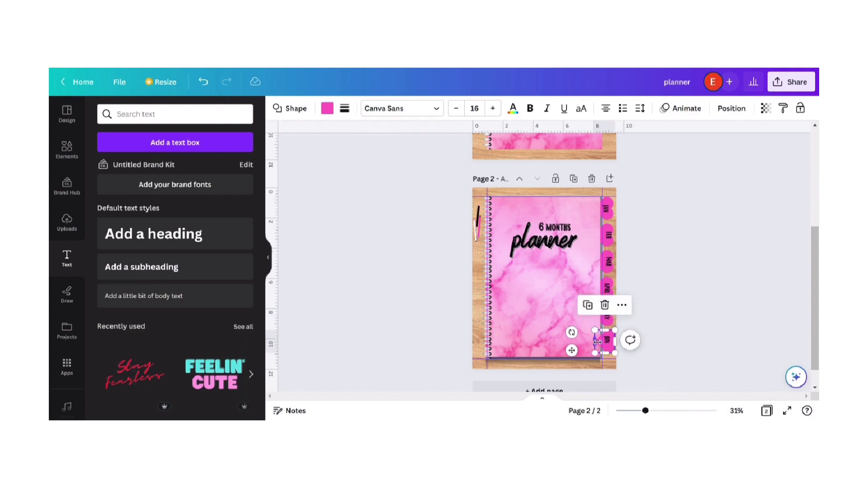
left_click(622, 305)
mouse_move(640, 250)
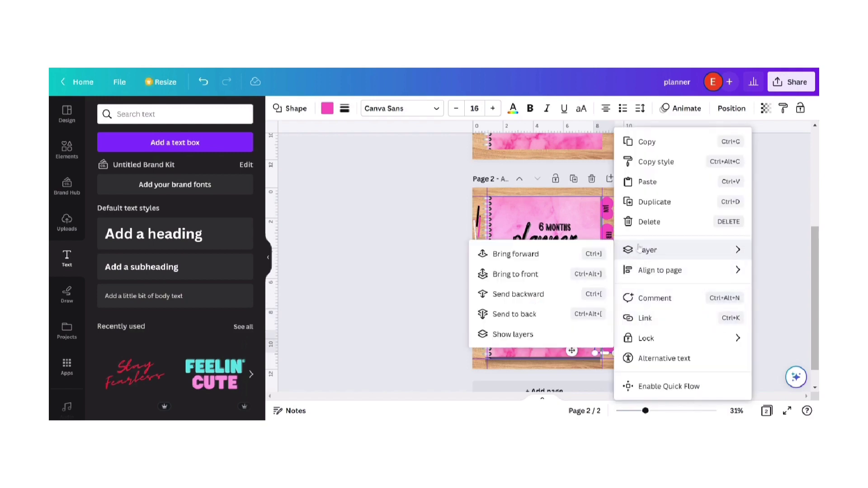
left_click(559, 293)
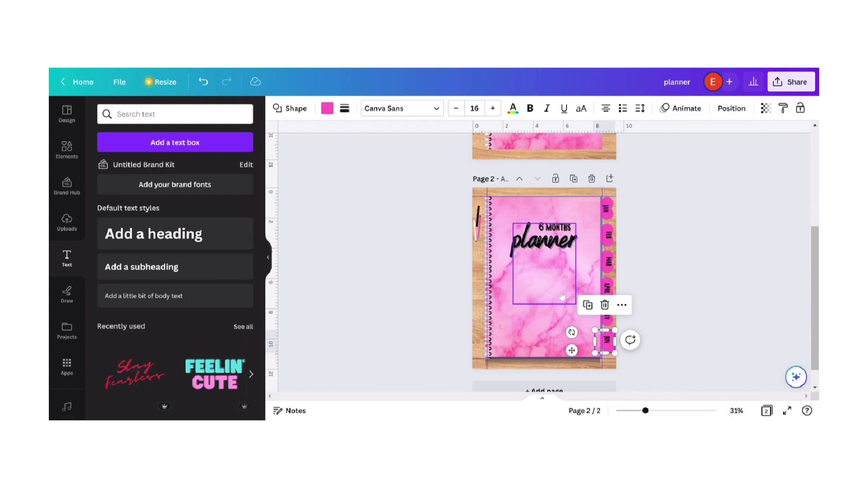
Deselect the JUN tab and title page 2 "COVER"
left_click(719, 270)
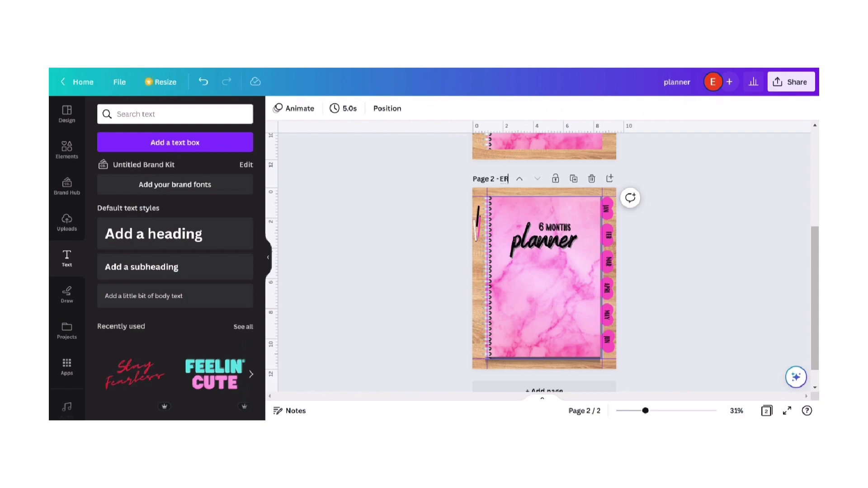
type("OV")
Show all pages as a grid and duplicate the "COVER" page five times
key("alt+1")
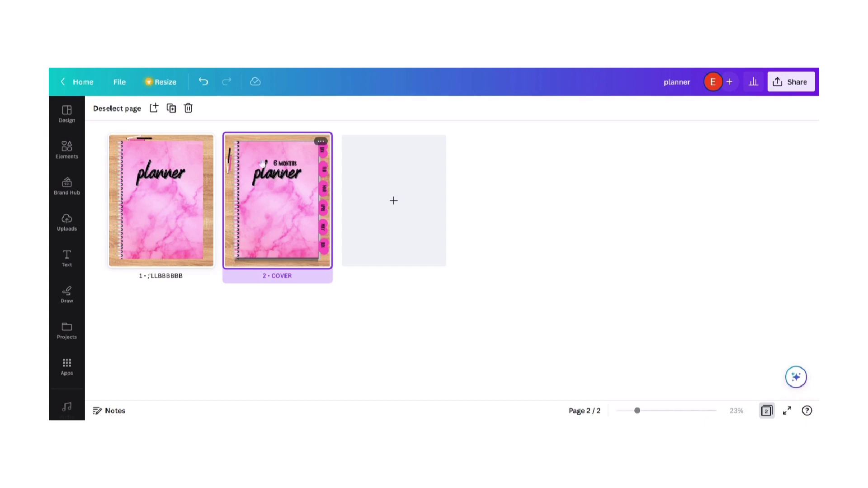
left_click(172, 110)
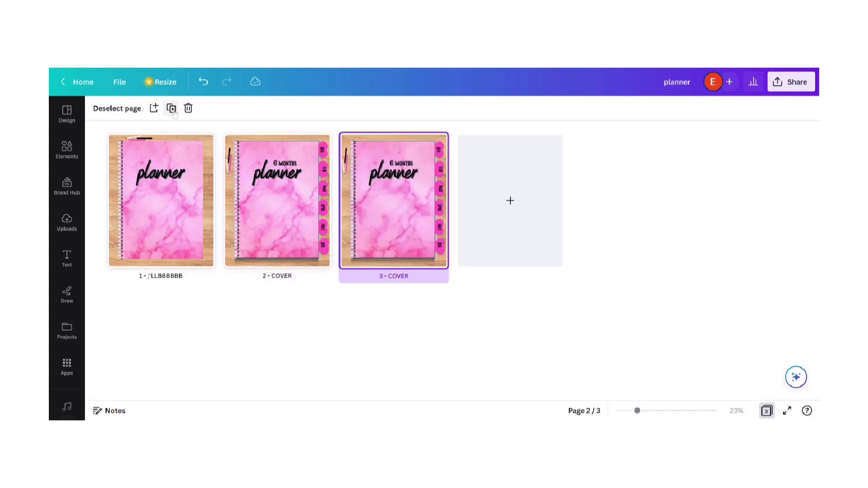
left_click(172, 109)
left_click(171, 109)
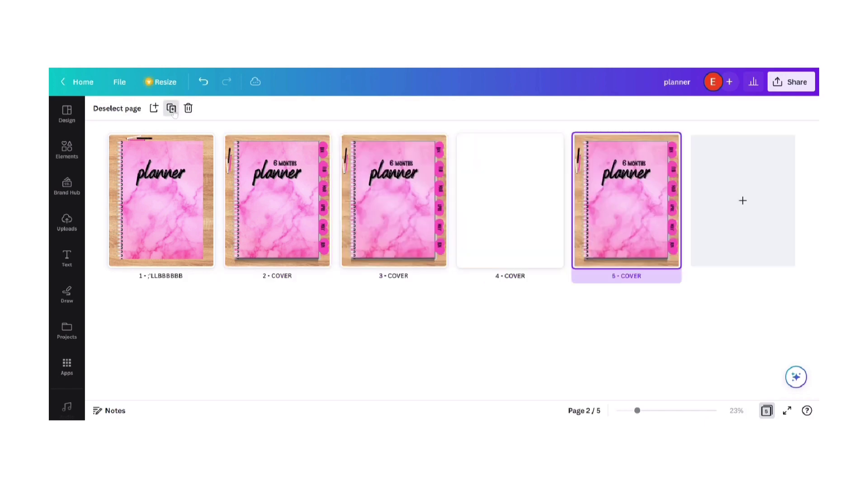
left_click(172, 109)
left_click(172, 109)
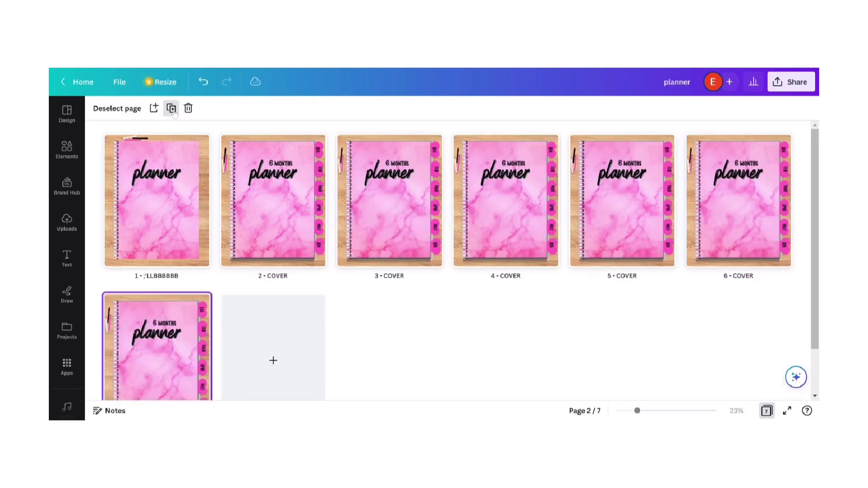
Duplicate the 6 MONTHS planner cover page and delete the surplus last copy, leaving eight pages in the design
left_click(171, 109)
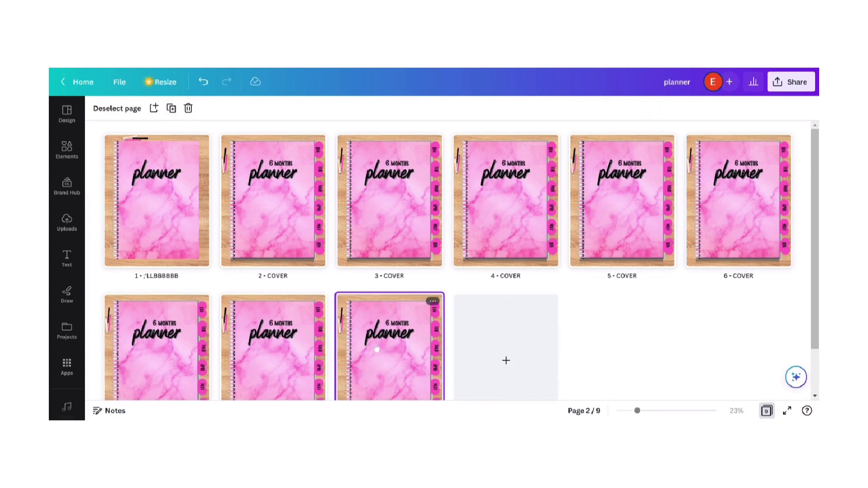
left_click(432, 301)
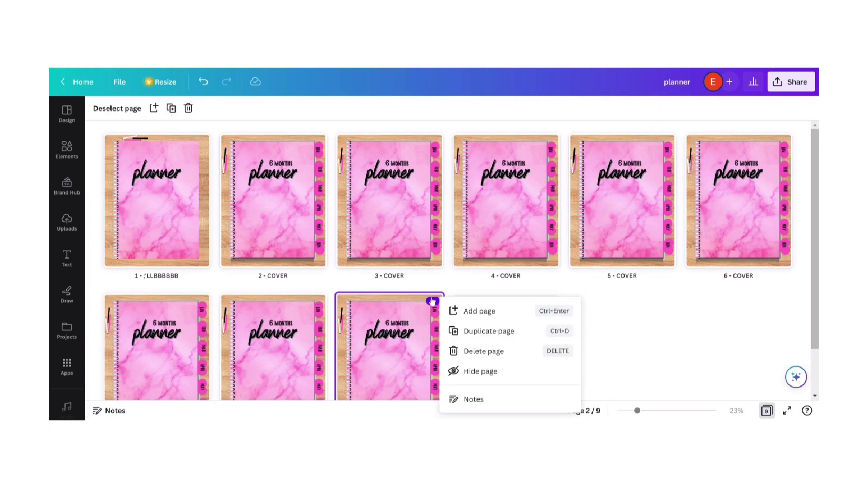
left_click(475, 352)
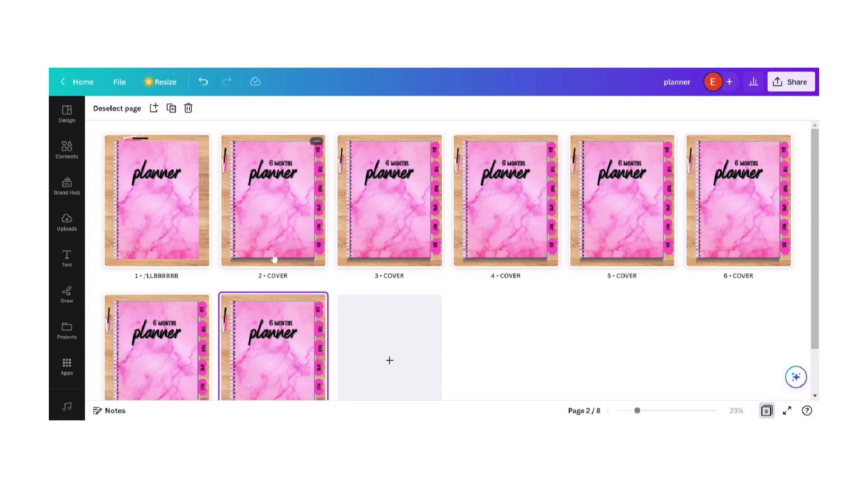
Open page 3 for editing and replace the cover title "planner" with "JANUARY"
double_click(400, 230)
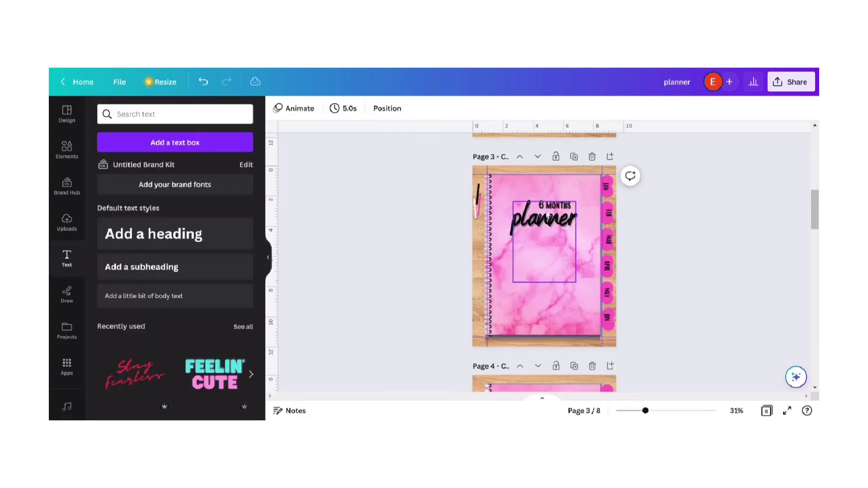
left_click(545, 222)
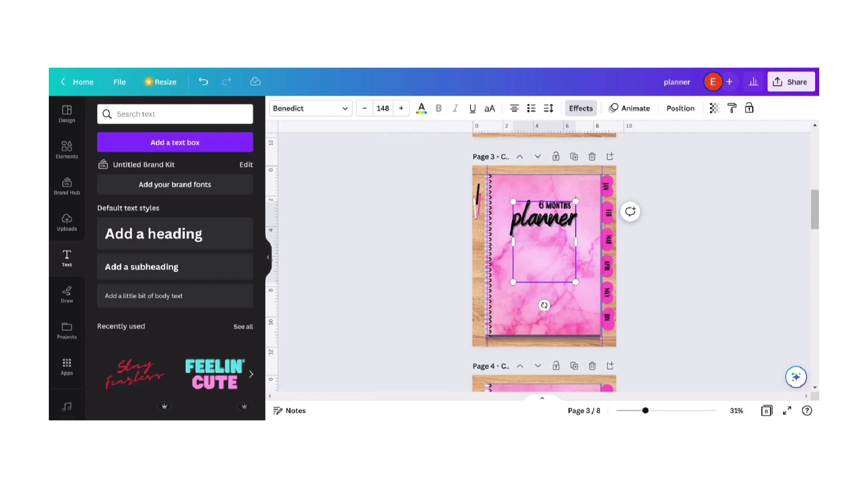
key("BackSpace")
key("BackSpace")
key("BackSpace")
key("BackSpace")
key("BackSpace")
key("BackSpace")
key("BackSpace")
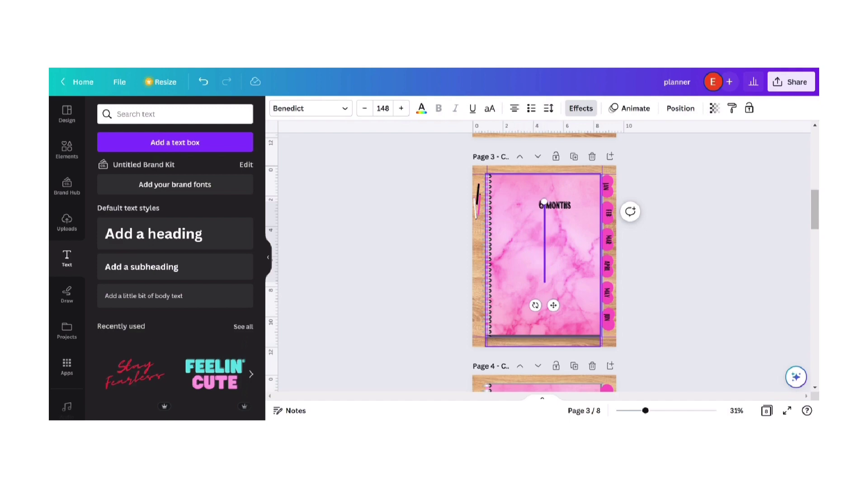
type("JANU")
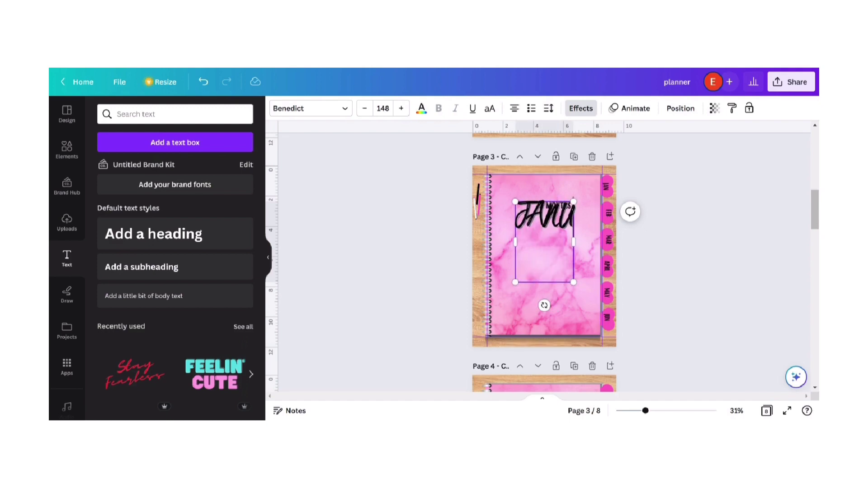
type("ARY")
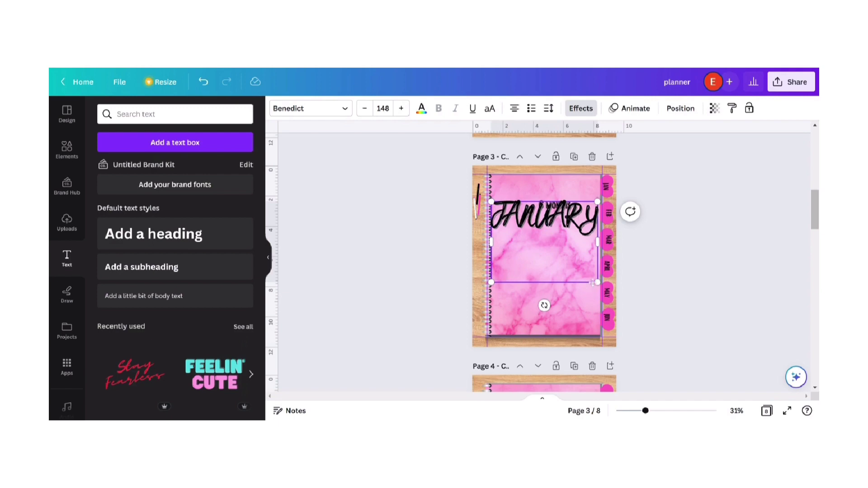
Shrink the JANUARY title to about font size 83 and center it just below "6 MONTHS"
left_click_drag(598, 282, 550, 247)
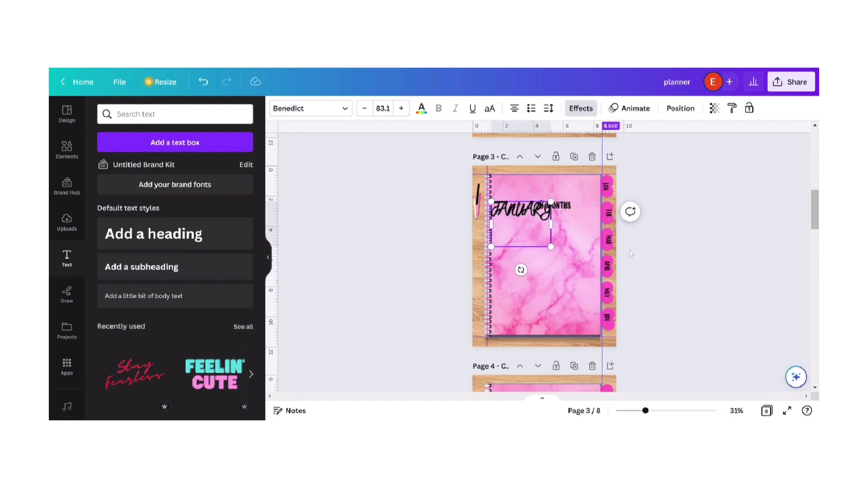
left_click(543, 294)
left_click_drag(523, 213, 544, 220)
left_click(712, 197)
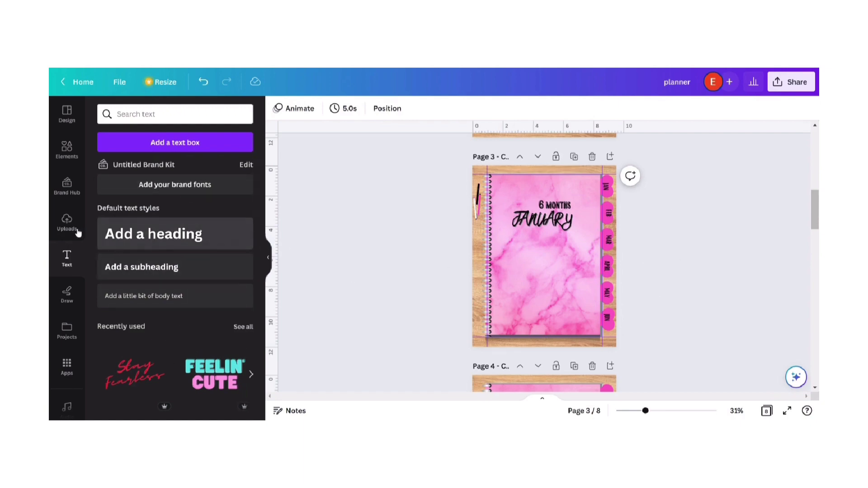
Add a heart shape to page 3, enlarge it to about the width of the title and center it below JANUARY
left_click(64, 145)
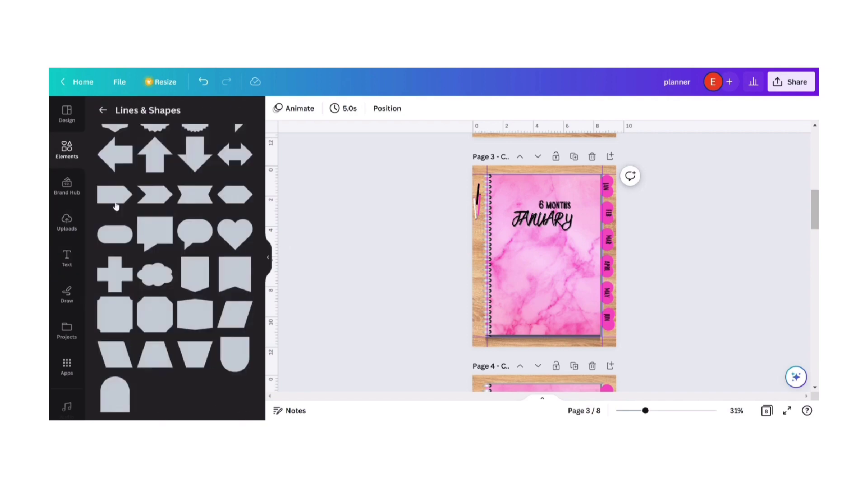
left_click(230, 226)
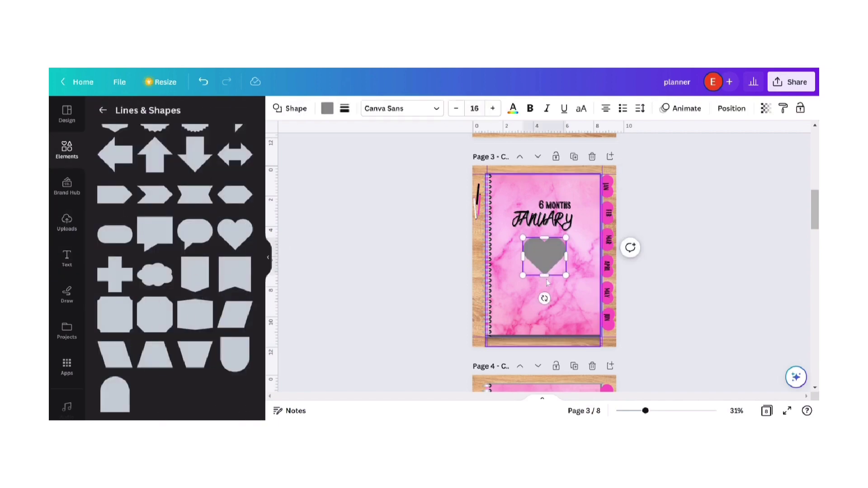
left_click_drag(566, 275, 587, 294)
left_click_drag(556, 268, 545, 268)
left_click(649, 276)
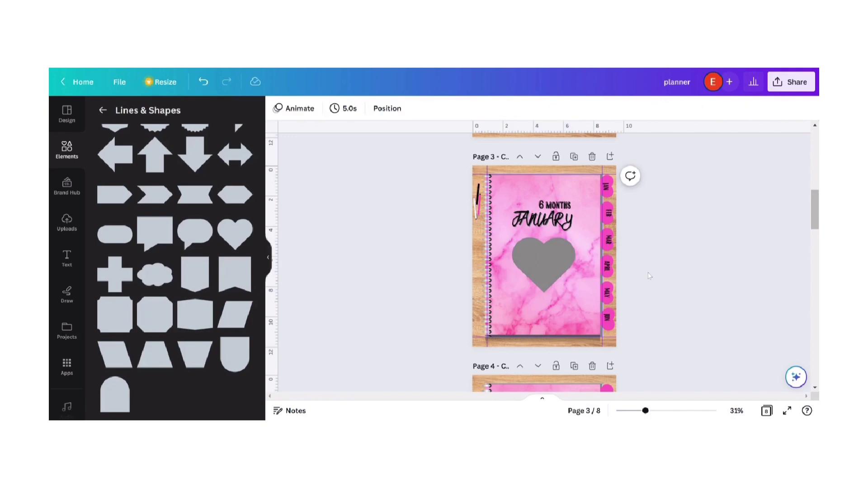
Fill the heart with a light pink sampled from the cover's marble background using the eyedropper
left_click(545, 267)
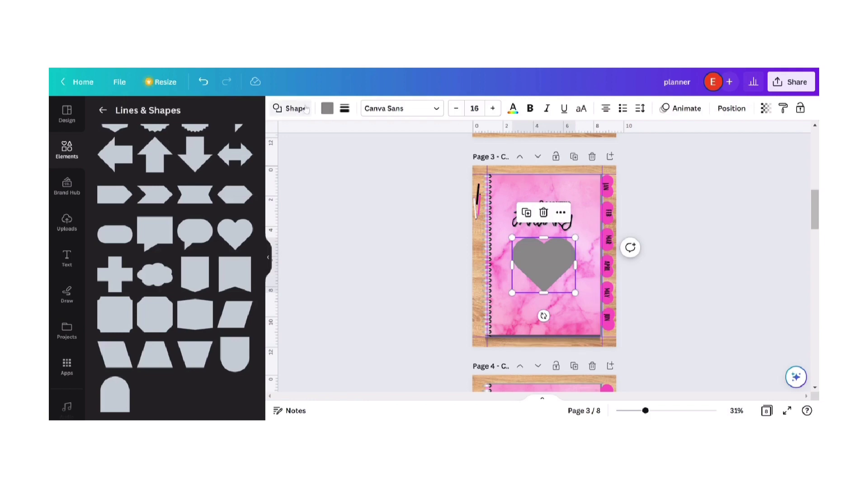
left_click(327, 109)
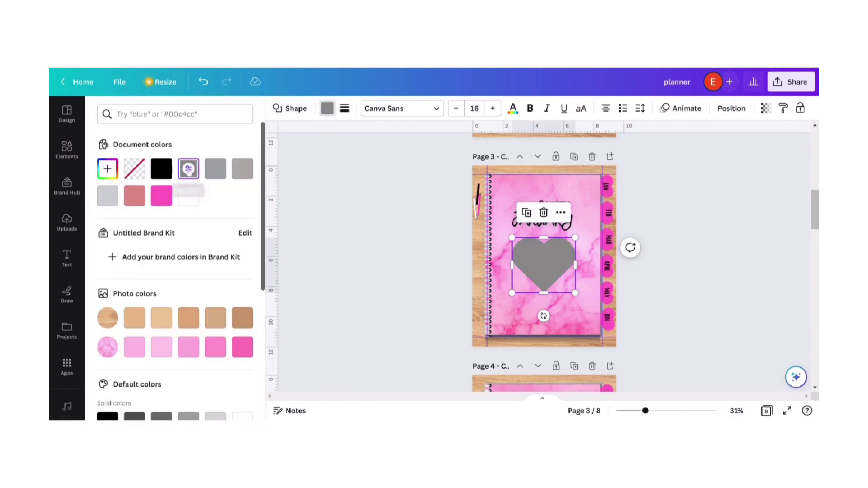
left_click(108, 168)
left_click(235, 296)
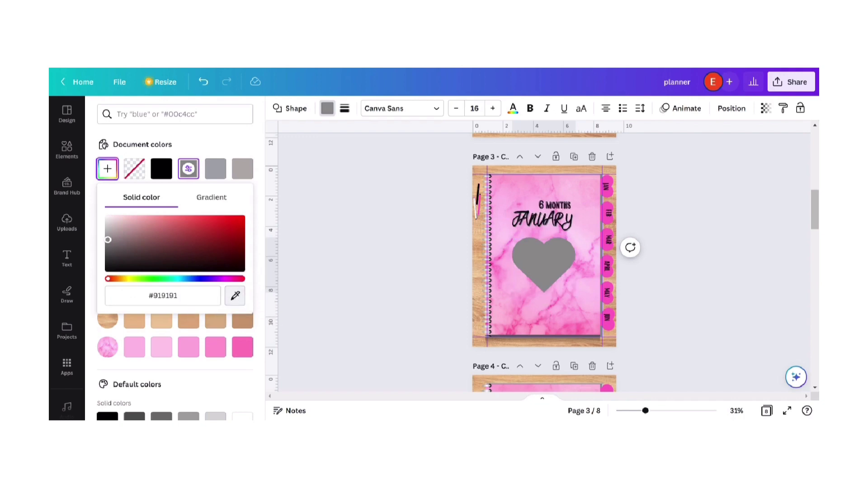
left_click(525, 321)
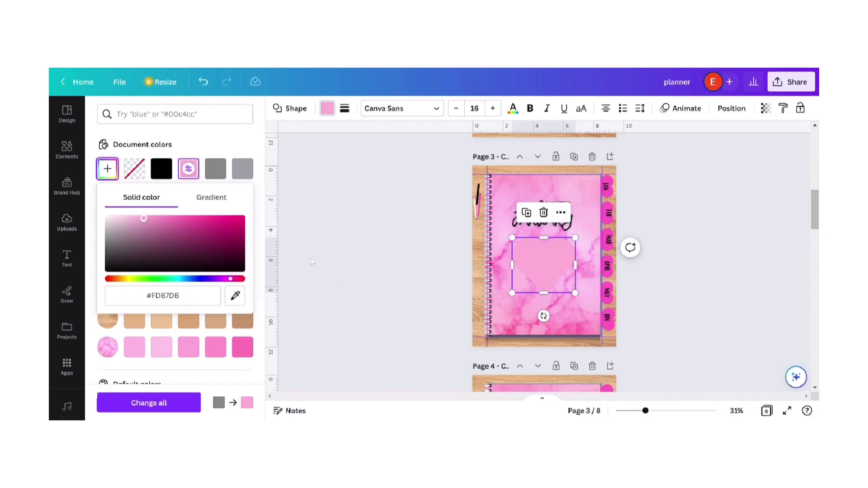
Give the large pink heart a thick solid black border
left_click(344, 109)
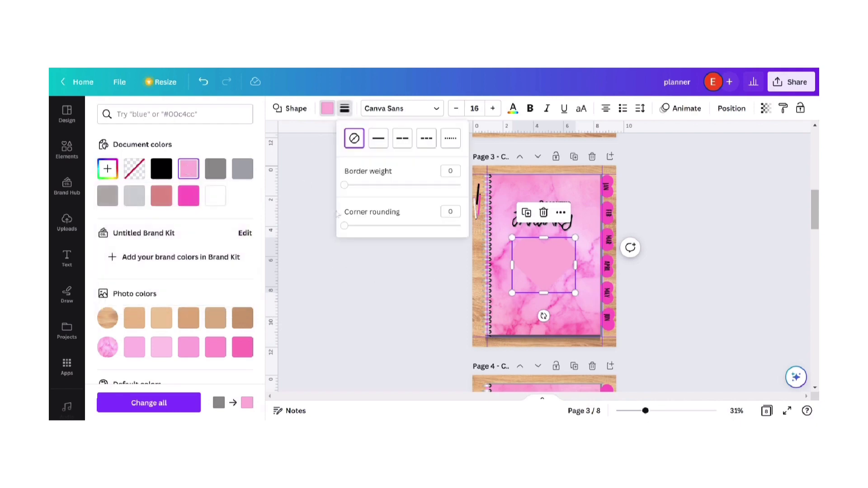
left_click_drag(345, 186, 362, 192)
left_click(383, 258)
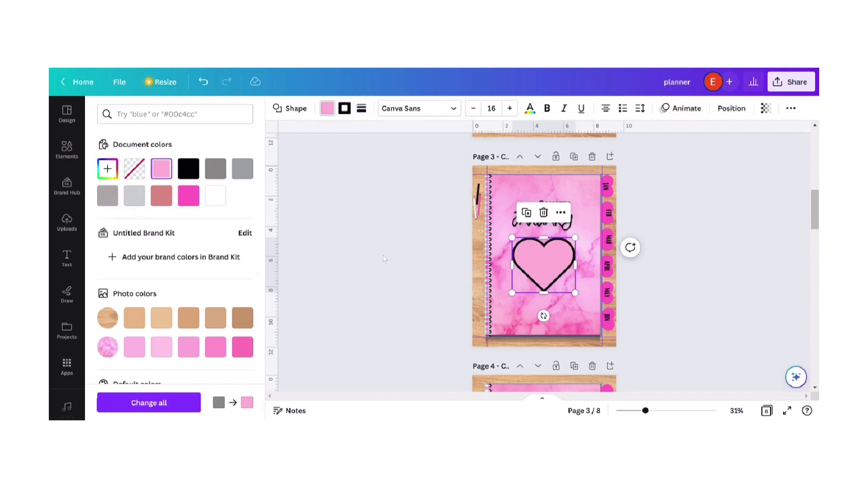
left_click(67, 149)
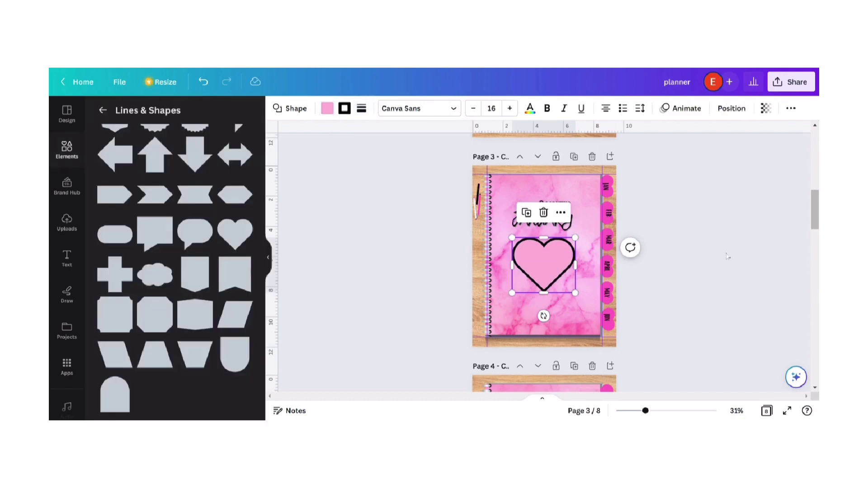
key("ctrl+a")
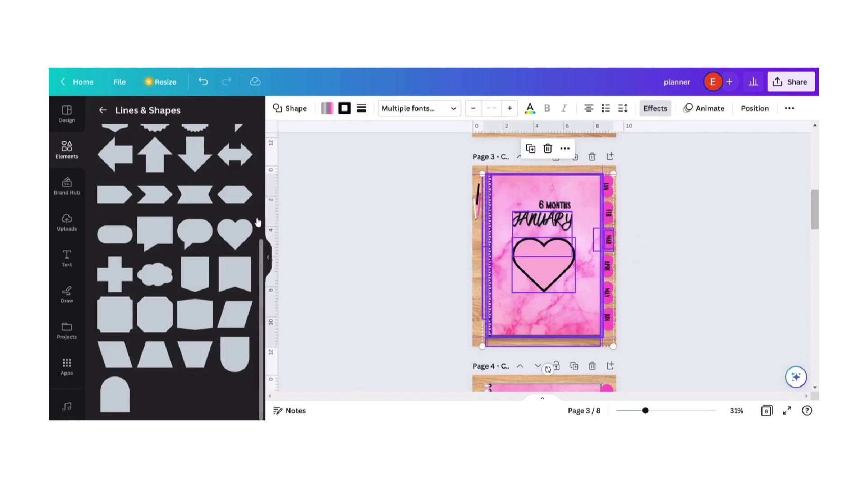
left_click(337, 286)
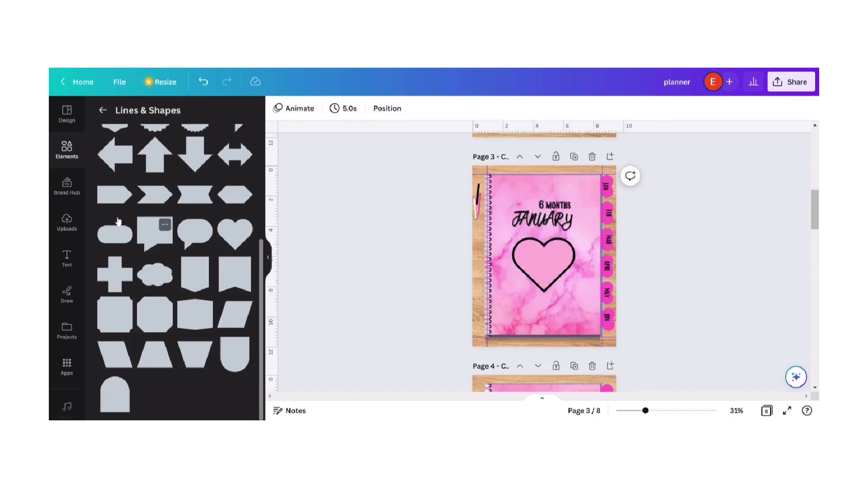
Add the pink neon GLOW text style, change its wording to "LOVE NEW BEGINNINGS" and fit it inside the heart
left_click(70, 262)
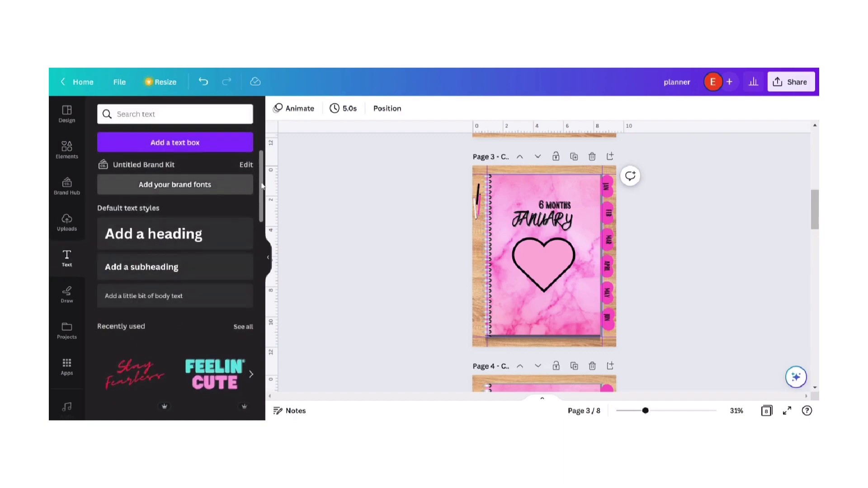
left_click_drag(262, 187, 281, 316)
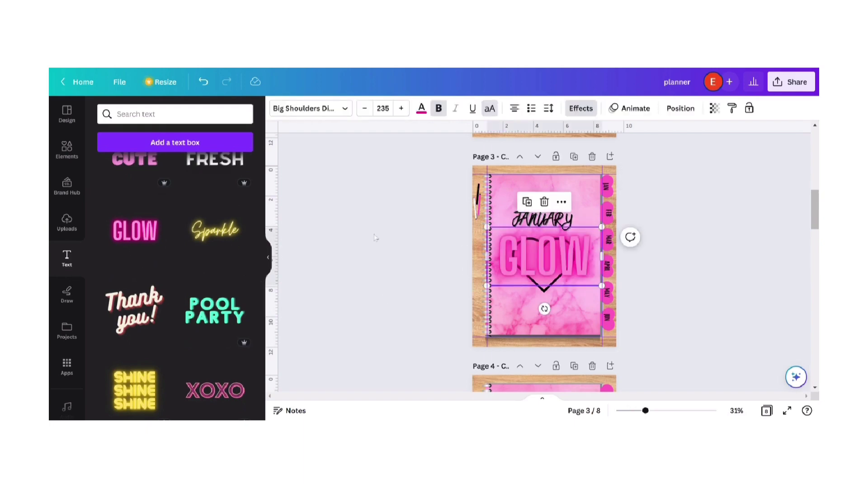
double_click(592, 257)
key("BackSpace")
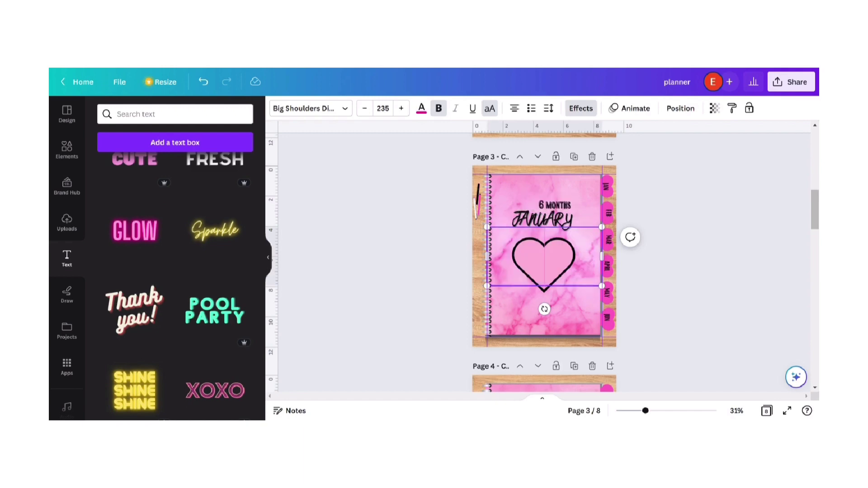
type("LOVE NEW")
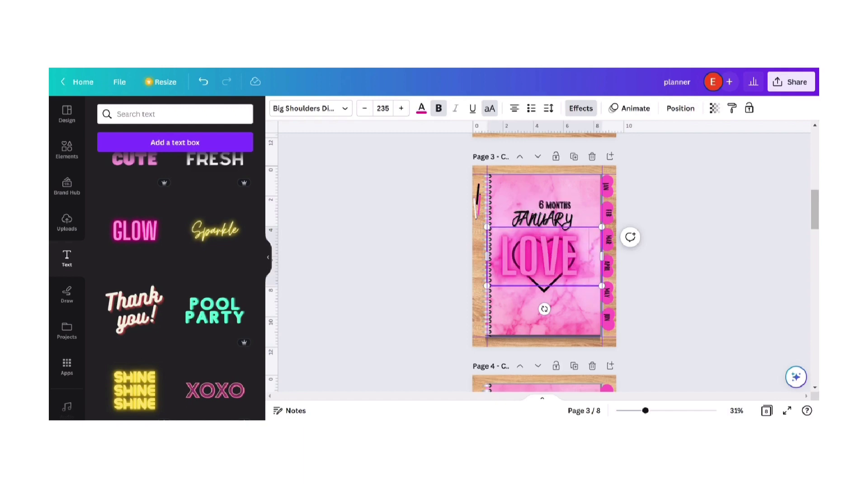
type(" B")
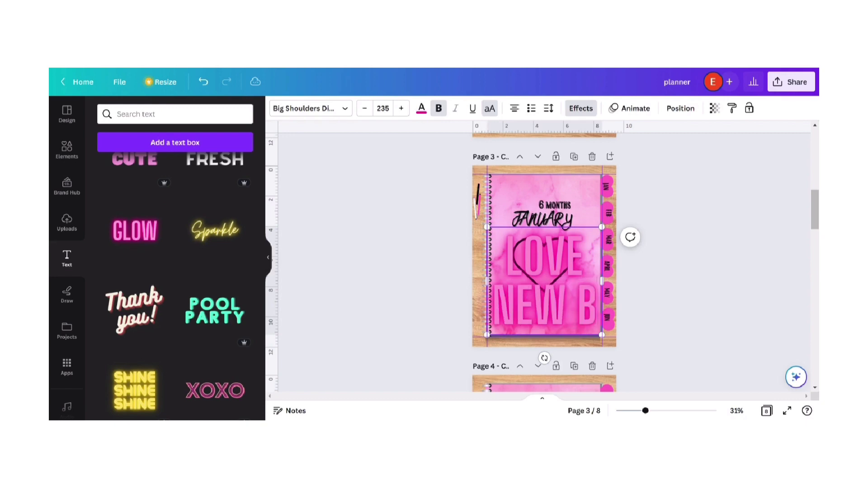
type("EGIN")
Reopen page 3 from the page overview and rename it from COVER to JANUARY
left_click(766, 411)
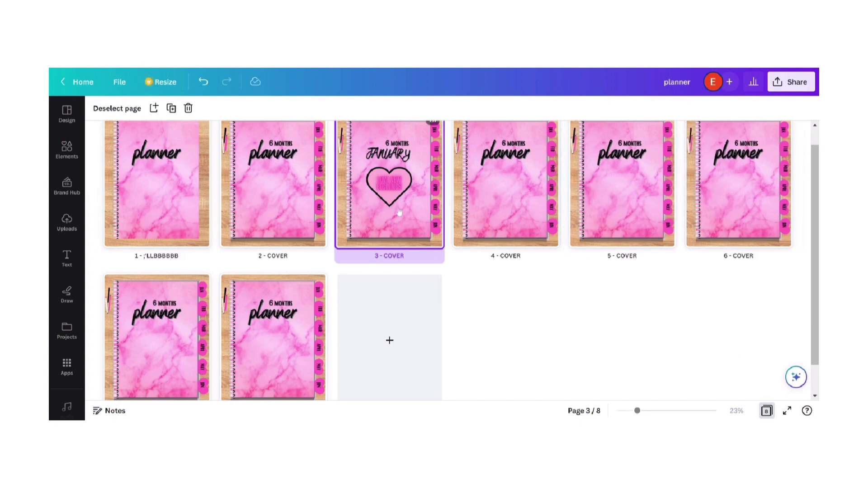
double_click(399, 212)
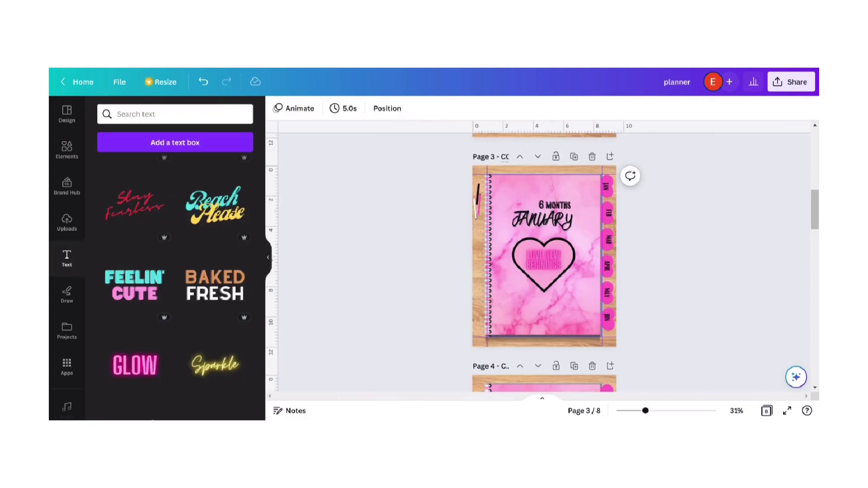
left_click(504, 157)
left_click(505, 157)
key("BackSpace")
type("JAN")
type("UARY")
Give the pink shape behind the JAN tab label a solid black border with a weight of 7
left_click(611, 195)
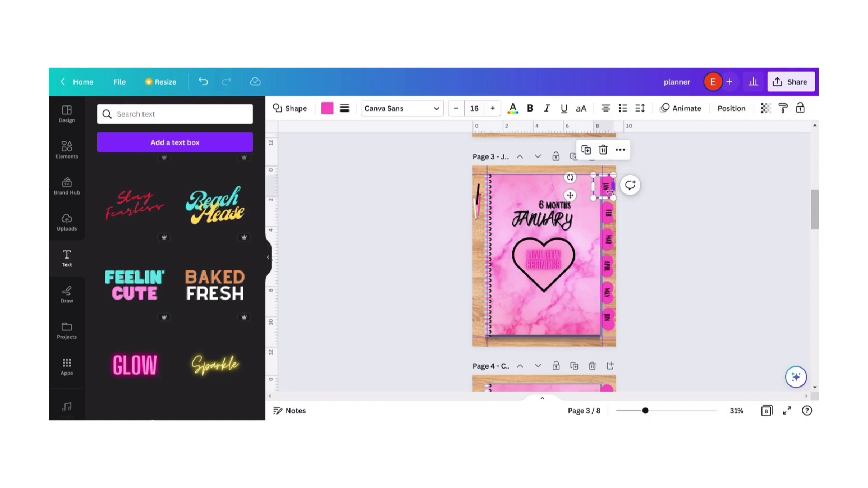
left_click(344, 110)
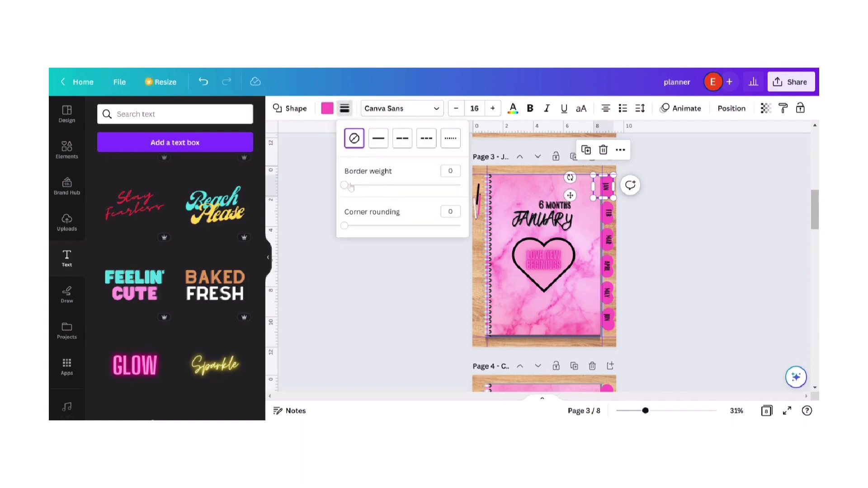
left_click_drag(345, 185, 353, 185)
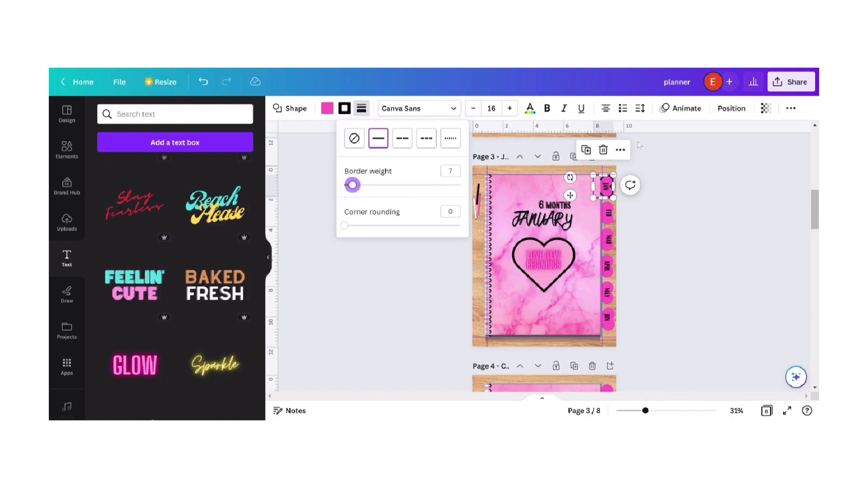
Bring the bordered JAN tab heart forward until it lies in front of the notebook cover but behind its label
right_click(608, 183)
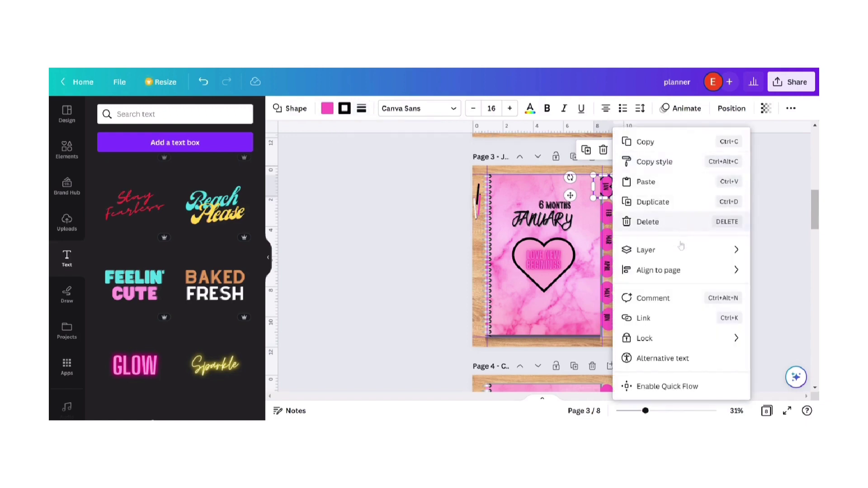
mouse_move(679, 248)
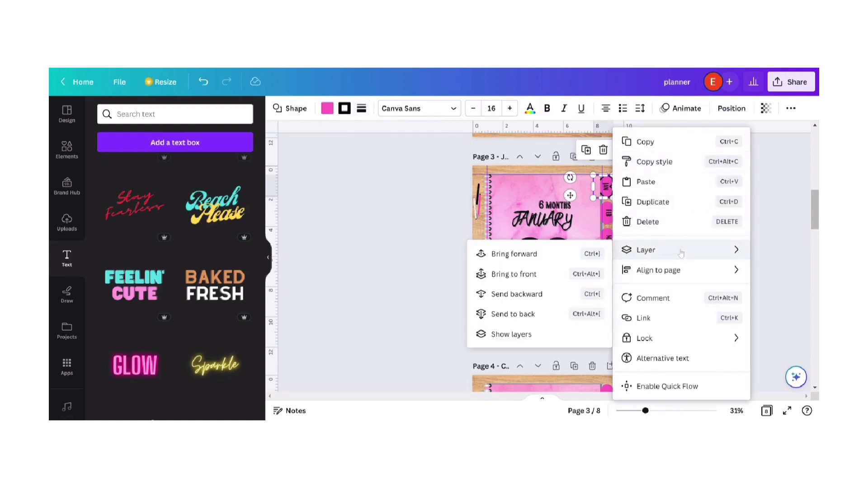
left_click(541, 260)
left_click(726, 258)
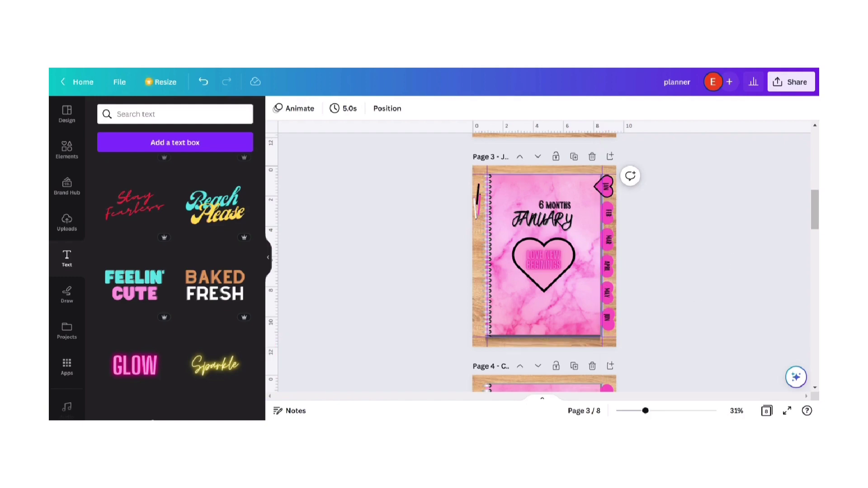
Reopen the JANUARY page 3 from the page overview and duplicate it
left_click(766, 411)
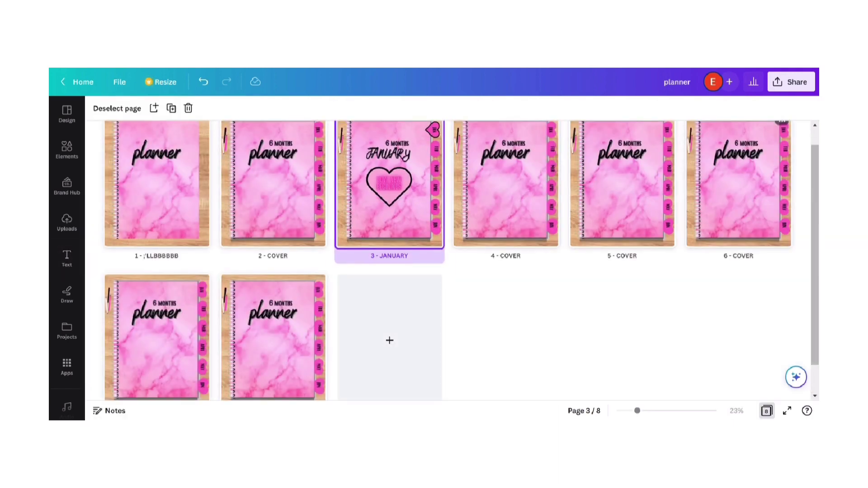
double_click(393, 215)
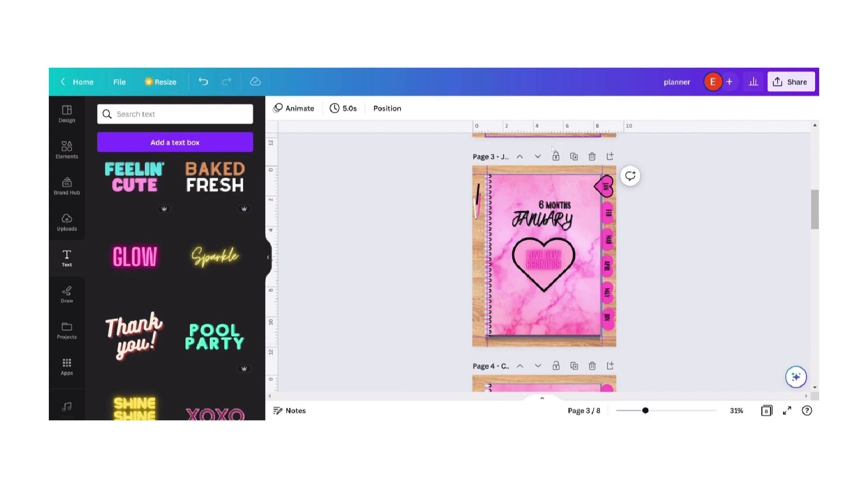
left_click(574, 157)
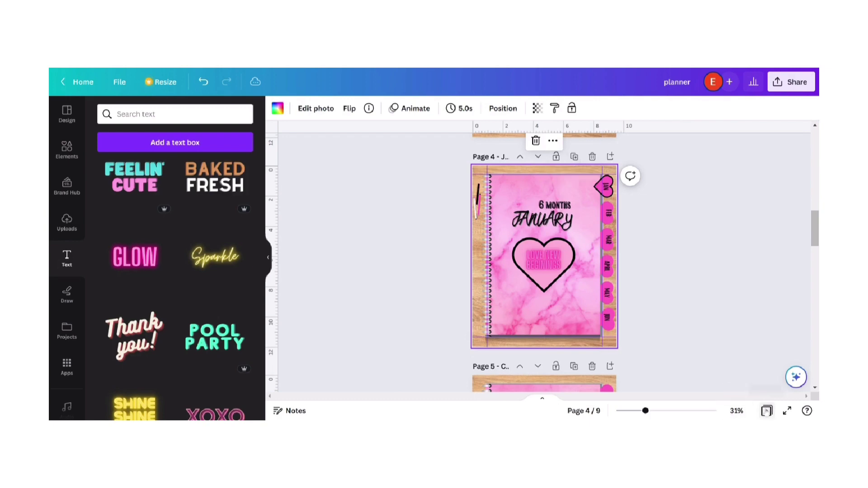
Open the duplicated January page 4 from the overview and delete its neon phrase, heart and title text from the cover
left_click(767, 411)
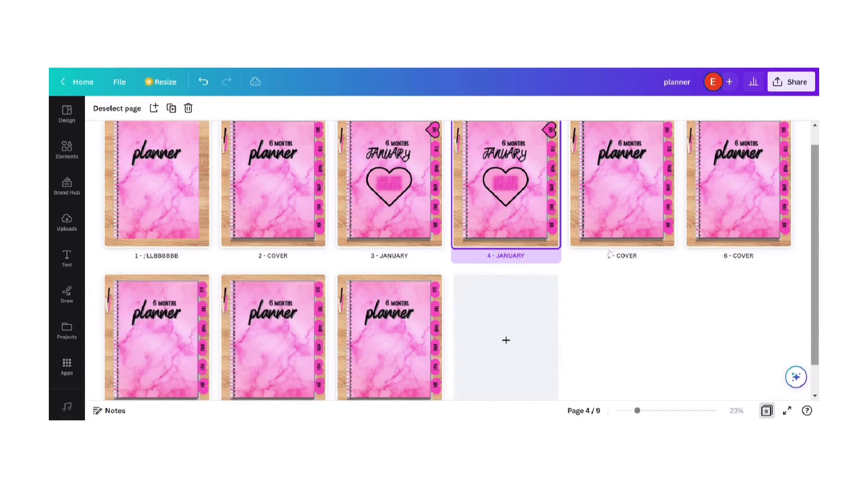
double_click(510, 197)
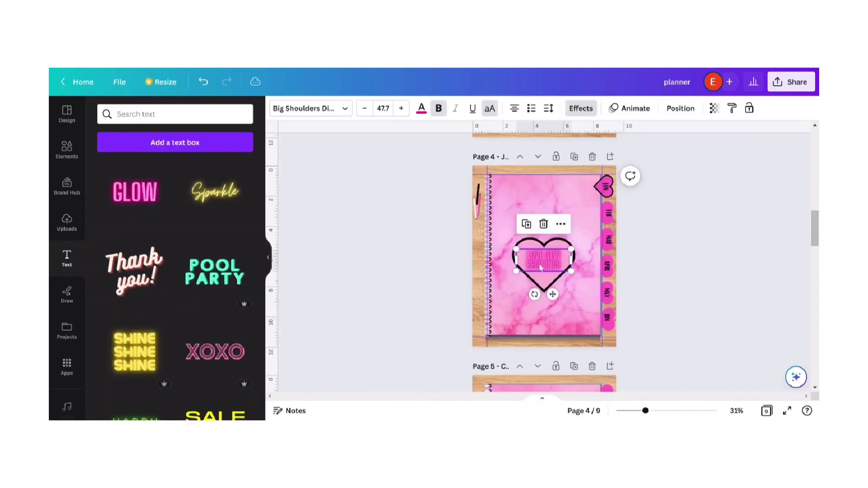
key("Delete")
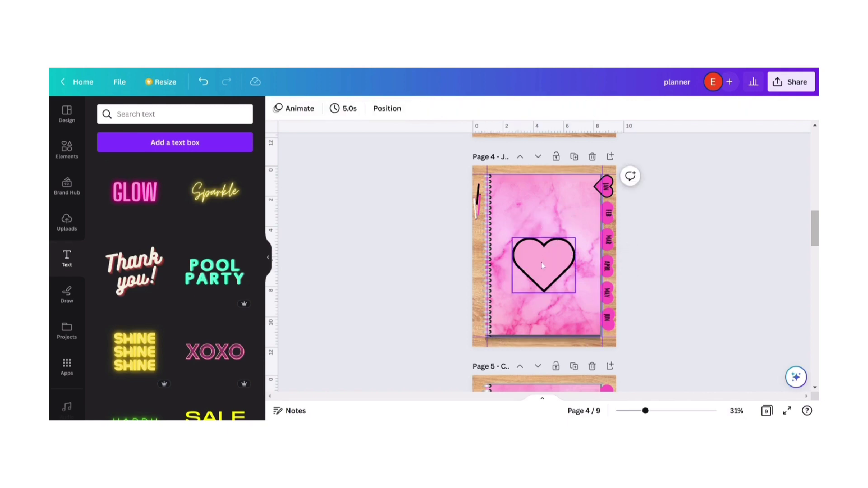
left_click(544, 246)
left_click(544, 213)
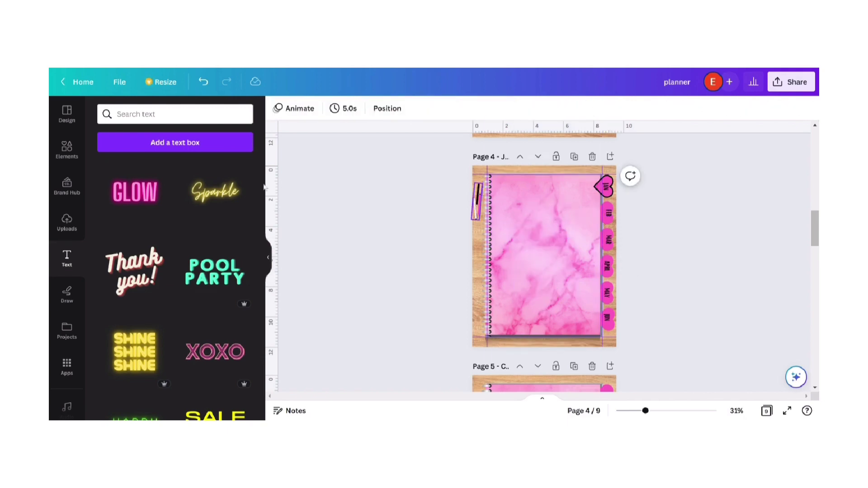
Add a square shape to page 4 and fill it with white
left_click(71, 149)
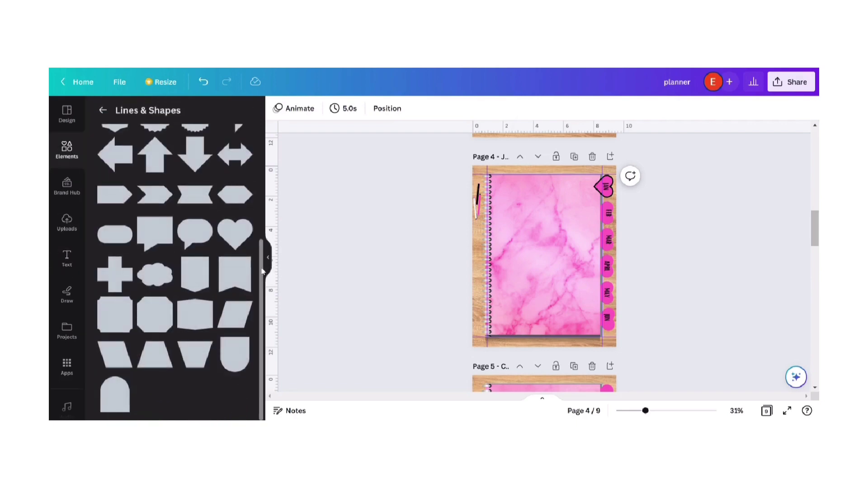
scroll(261, 270, "up", 5)
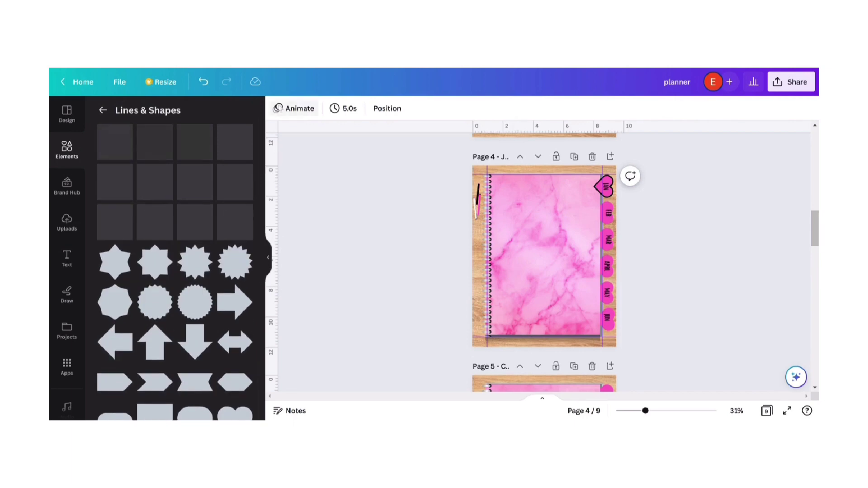
left_click(117, 155)
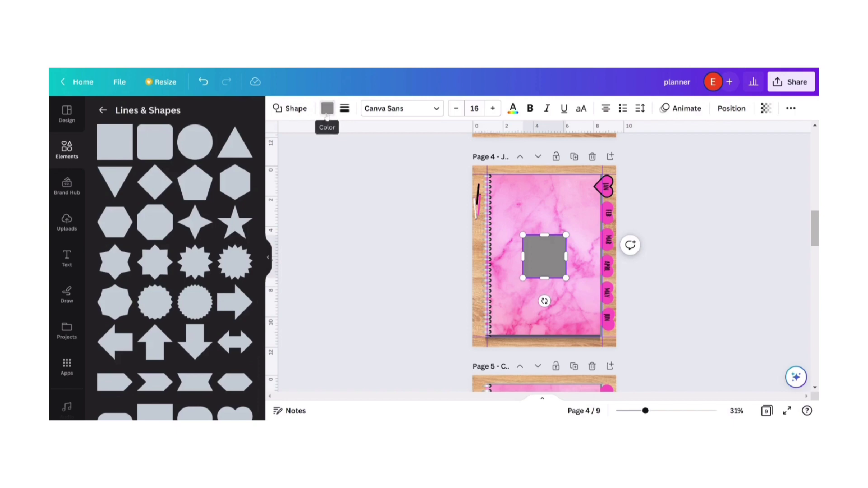
left_click(327, 110)
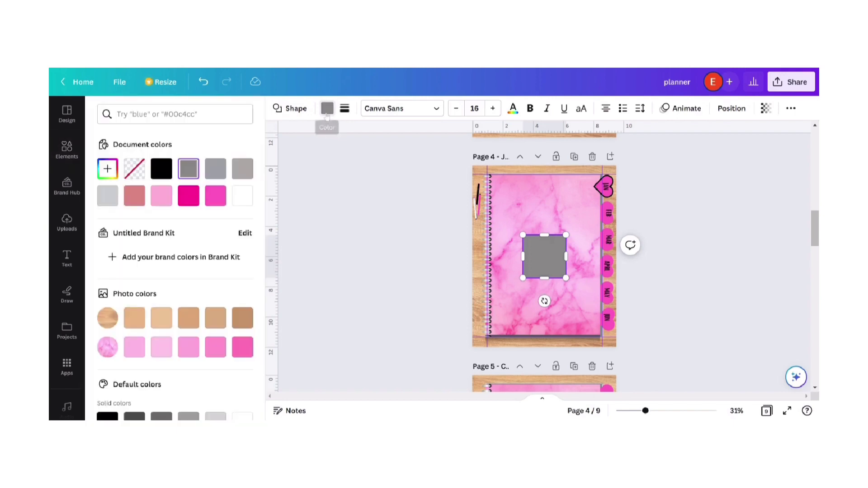
left_click(242, 195)
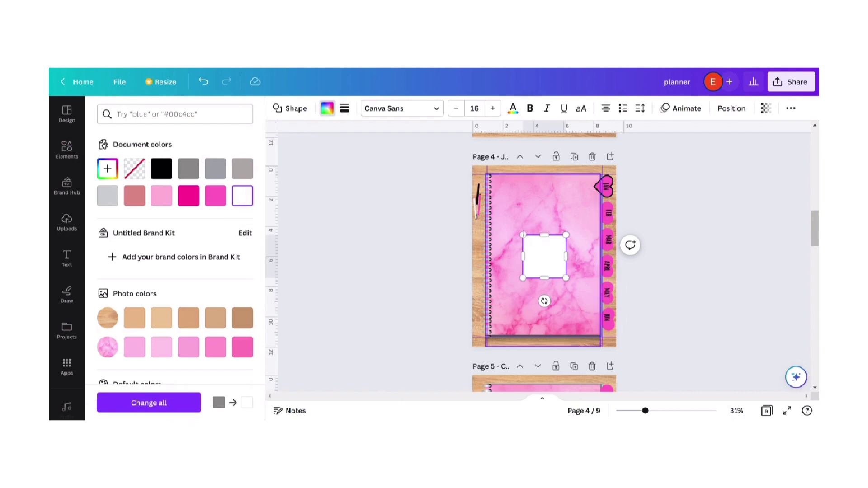
Stretch the white square over the whole pink notebook cover, about 7.43 in wide and 10.7 in high
left_click_drag(522, 234, 489, 172)
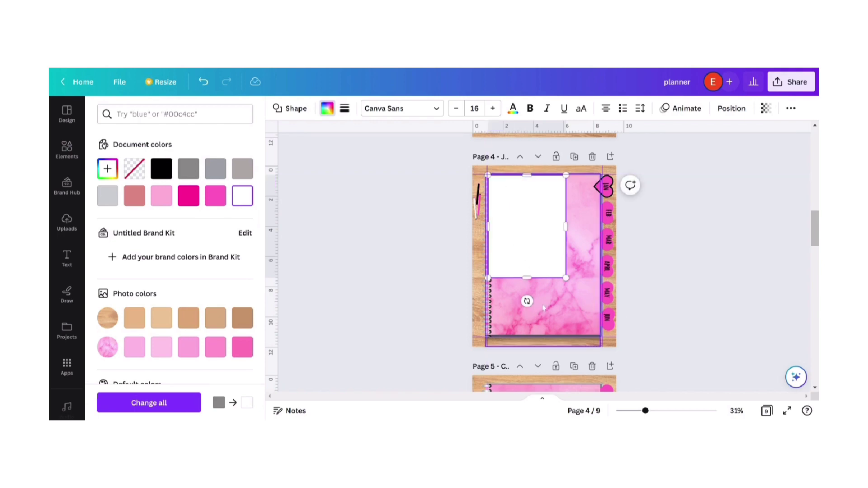
left_click_drag(526, 278, 529, 334)
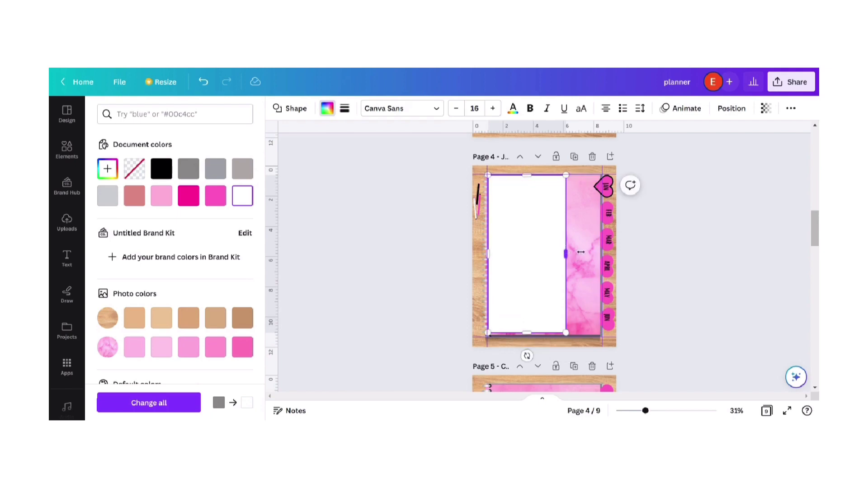
left_click_drag(581, 252, 603, 245)
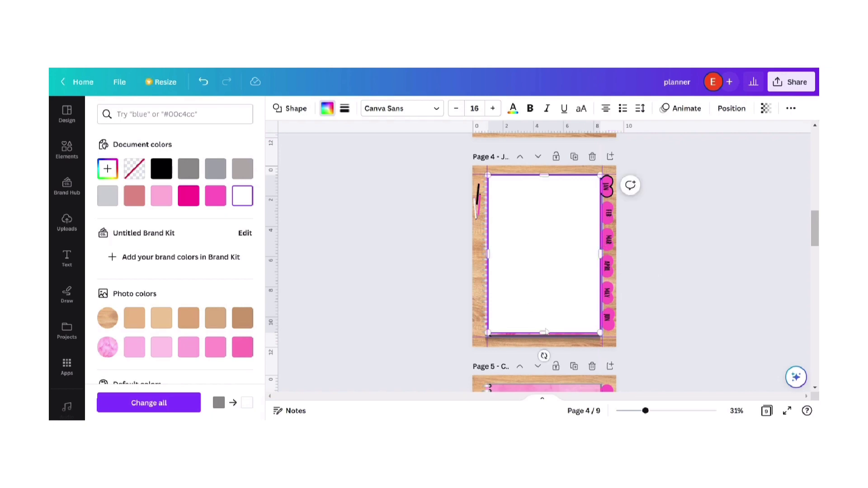
left_click_drag(545, 334, 545, 336)
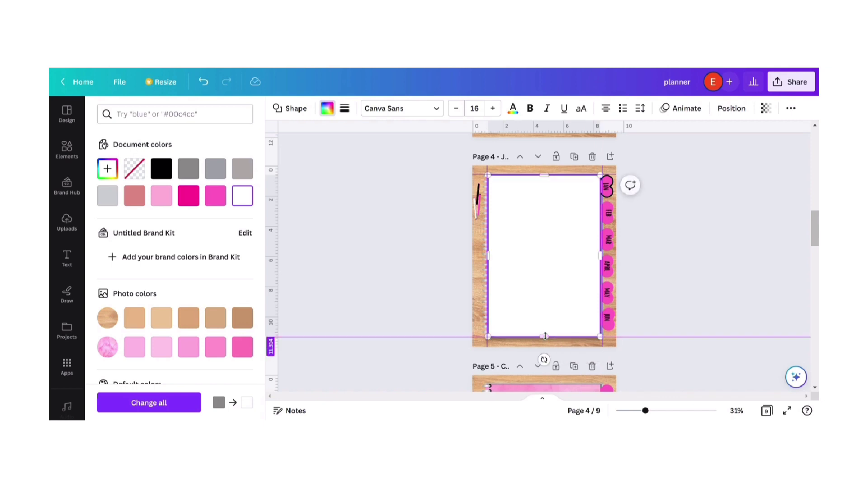
Send the white sheet three levels backward so it lies behind the spiral rings and the JAN heart tab
left_click(741, 112)
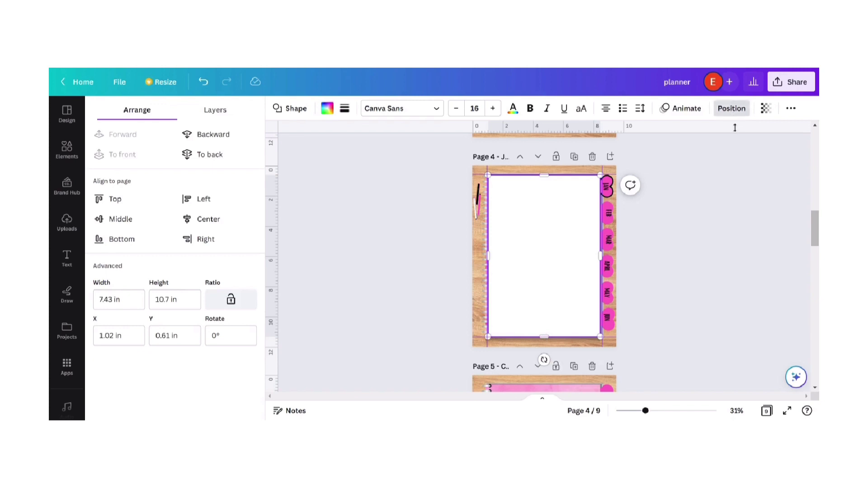
left_click(231, 136)
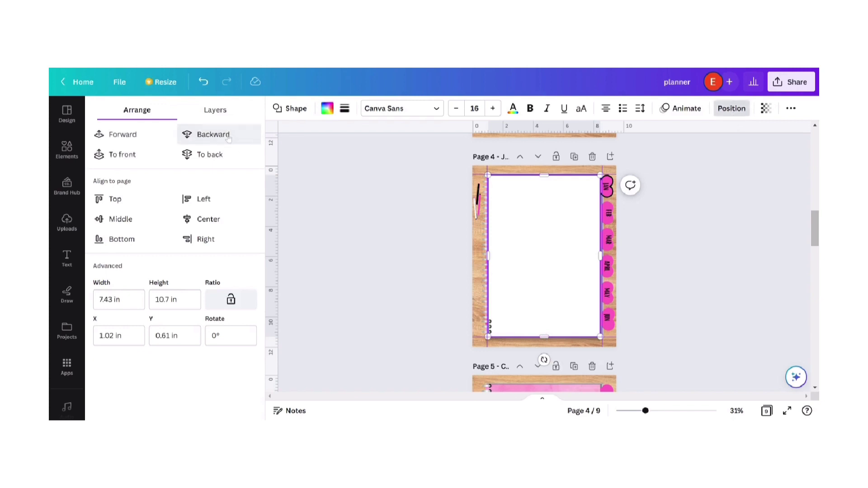
left_click(231, 136)
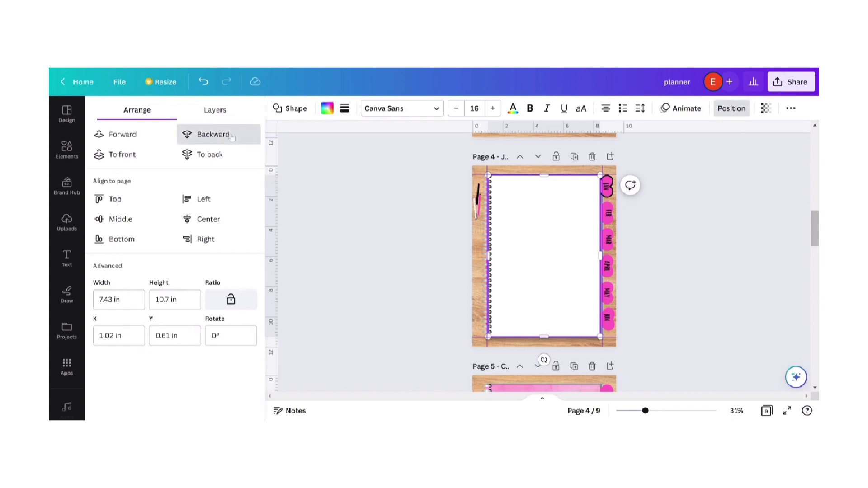
left_click(231, 136)
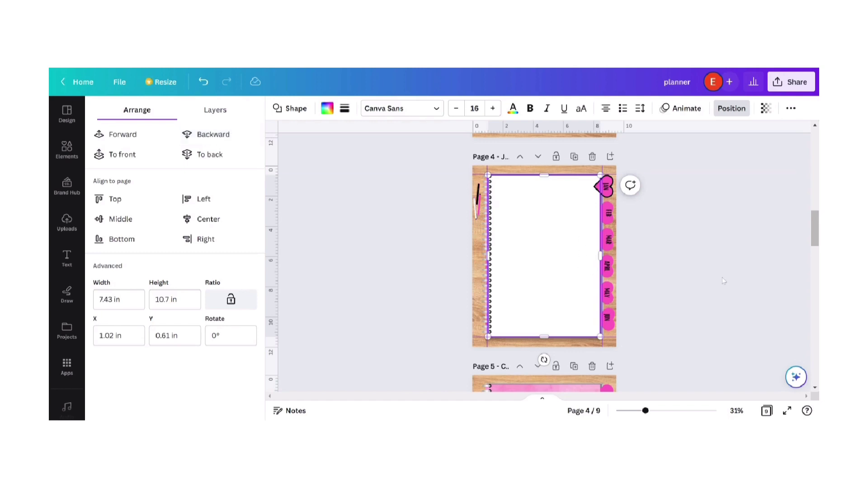
key("Escape")
key("Escape")
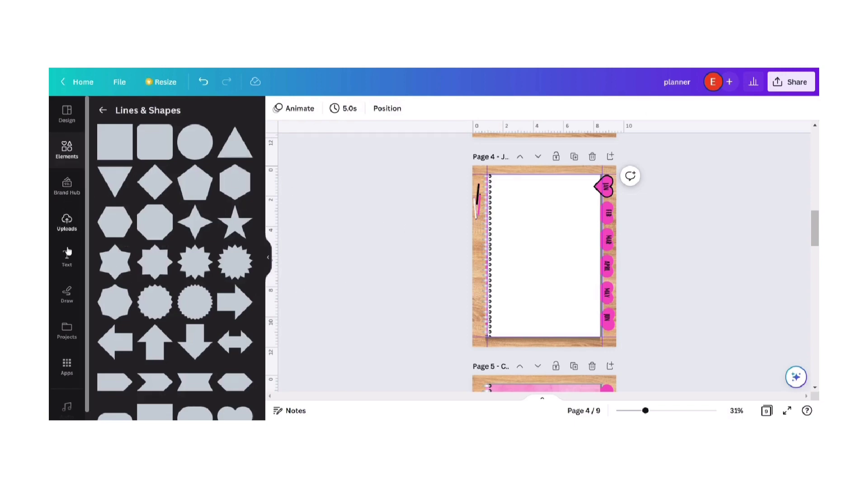
left_click(530, 234)
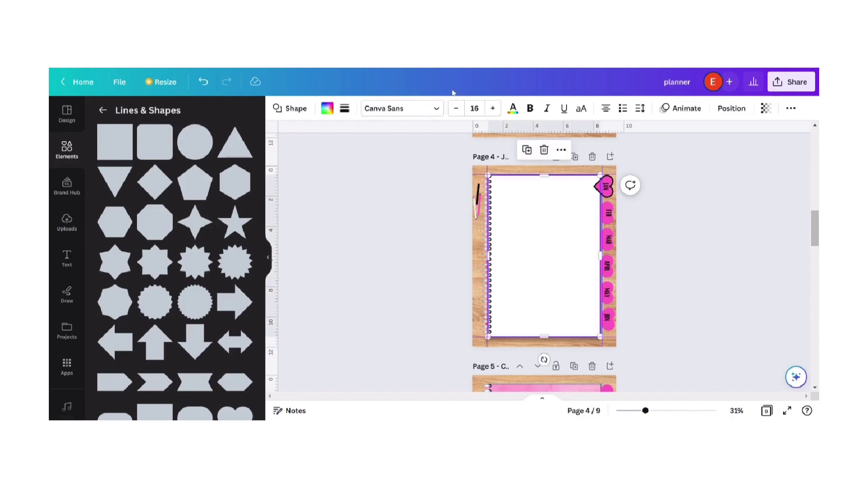
left_click(345, 109)
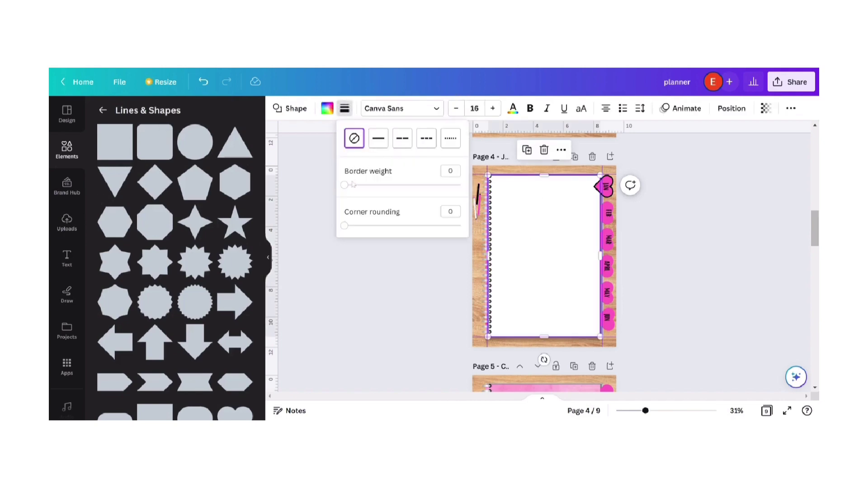
left_click_drag(345, 188, 357, 185)
left_click(390, 244)
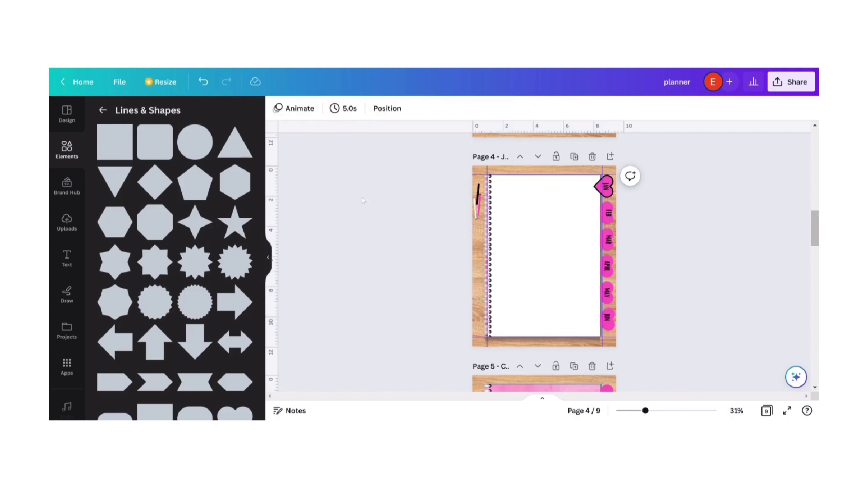
Add a straight line near the top of the white sheet and extend both ends to span most of its width
left_click(68, 143)
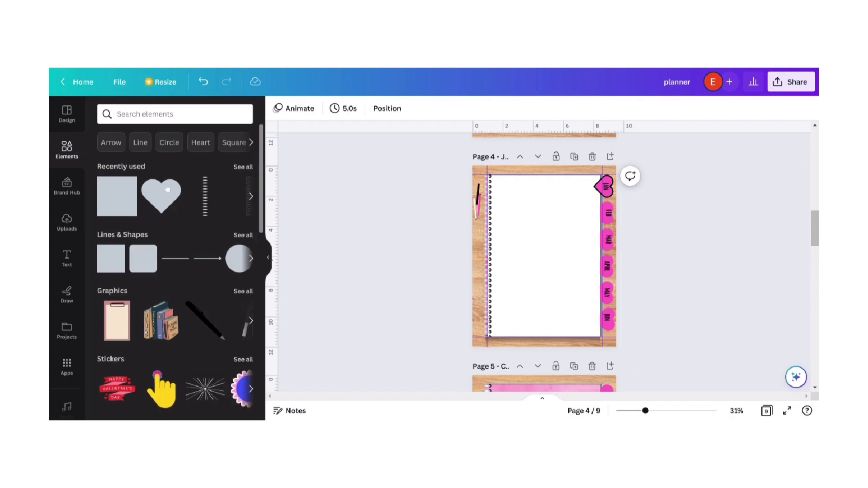
left_click(177, 259)
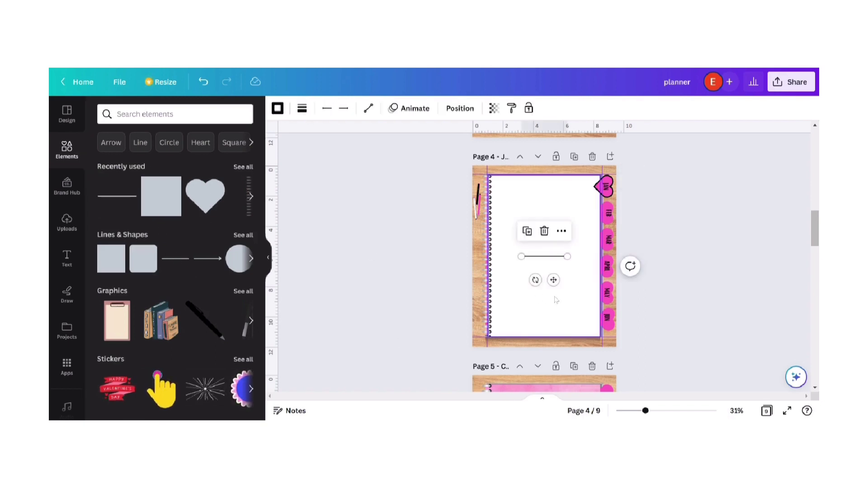
left_click_drag(545, 243, 550, 215)
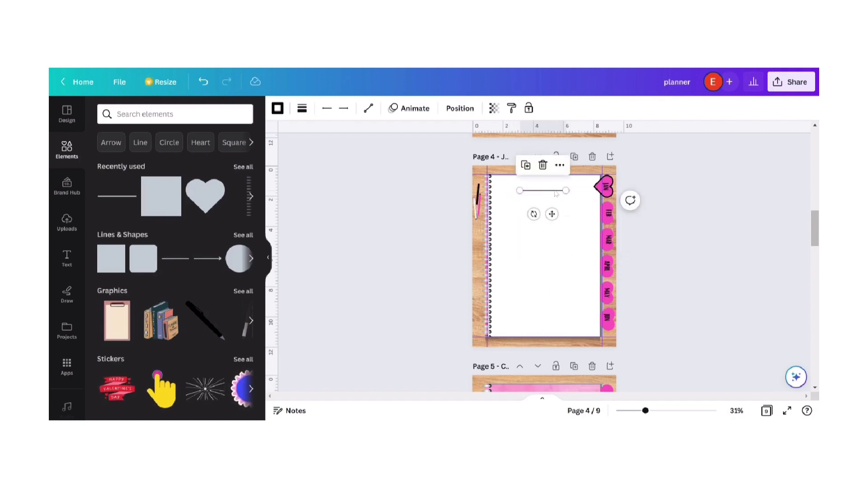
left_click_drag(519, 190, 499, 191)
left_click_drag(566, 190, 586, 191)
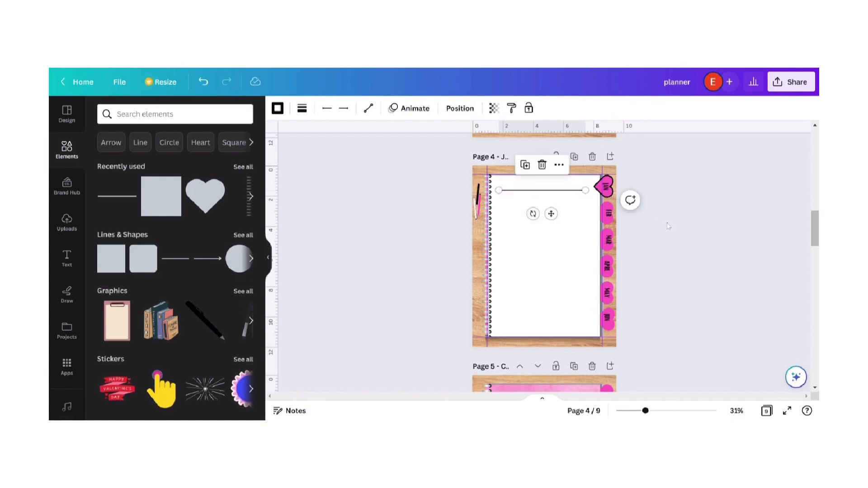
left_click_drag(667, 223, 593, 241)
left_click(704, 247)
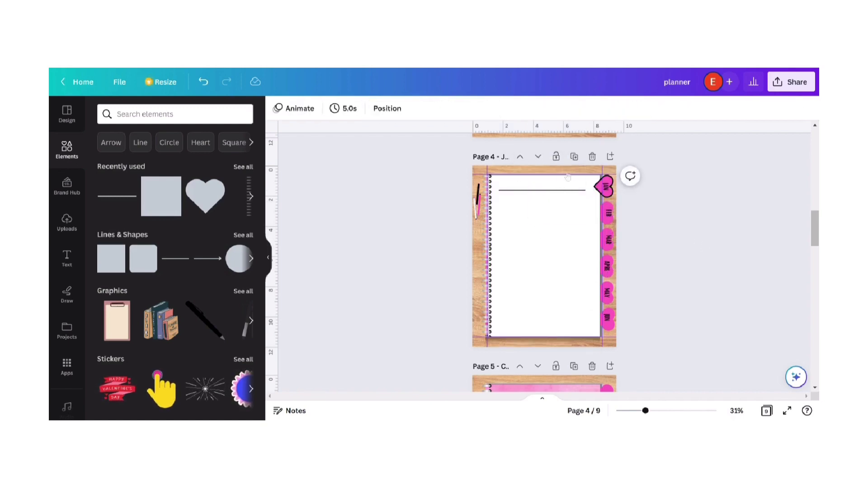
Set the line weight of the horizontal line on the white sheet to 2
left_click(564, 190)
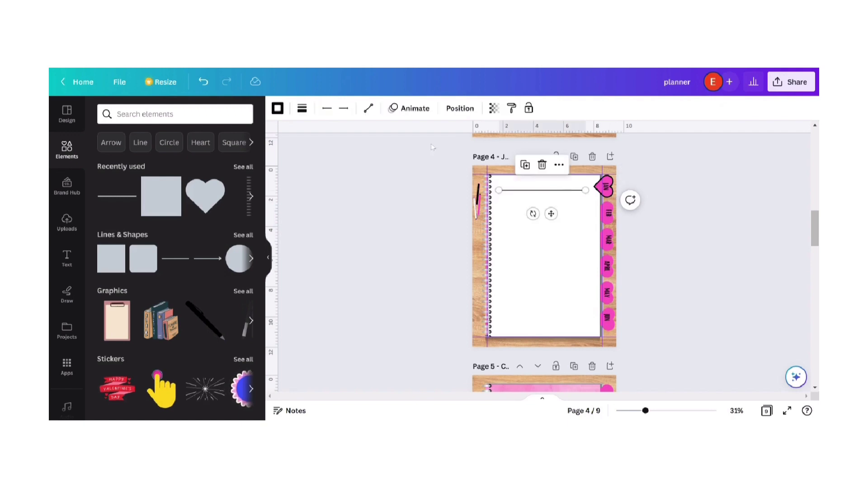
left_click(302, 108)
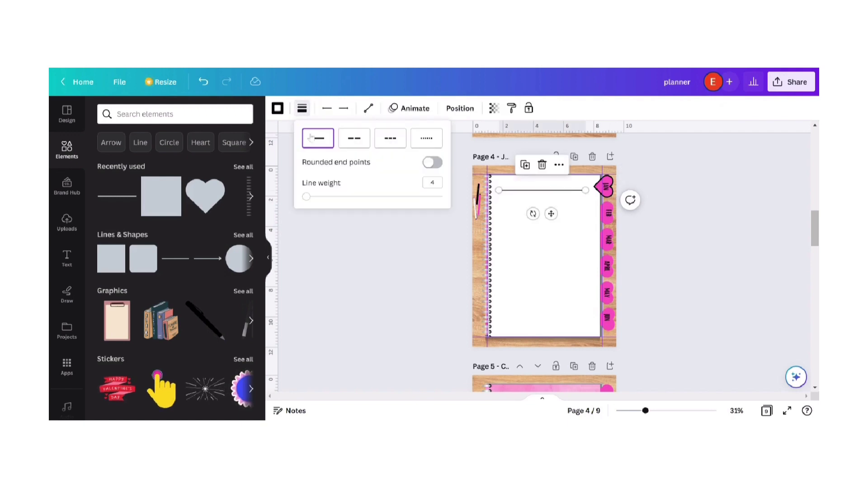
left_click(306, 197)
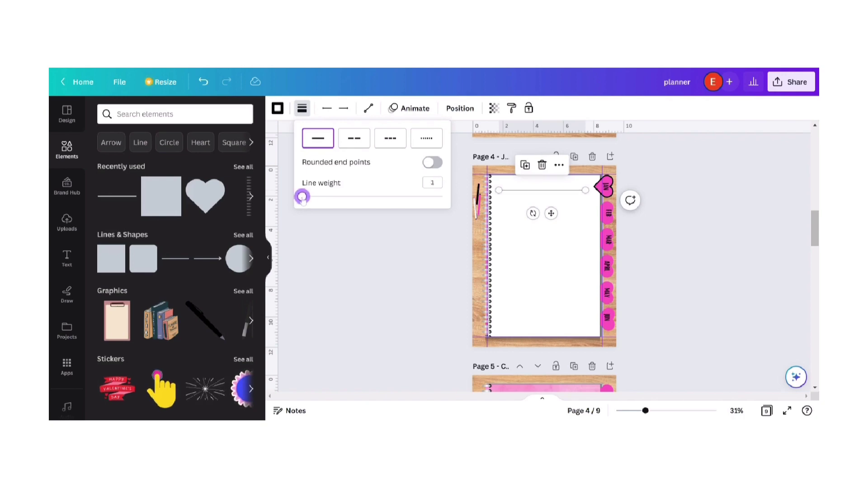
left_click_drag(306, 198, 302, 197)
left_click_drag(302, 197, 304, 197)
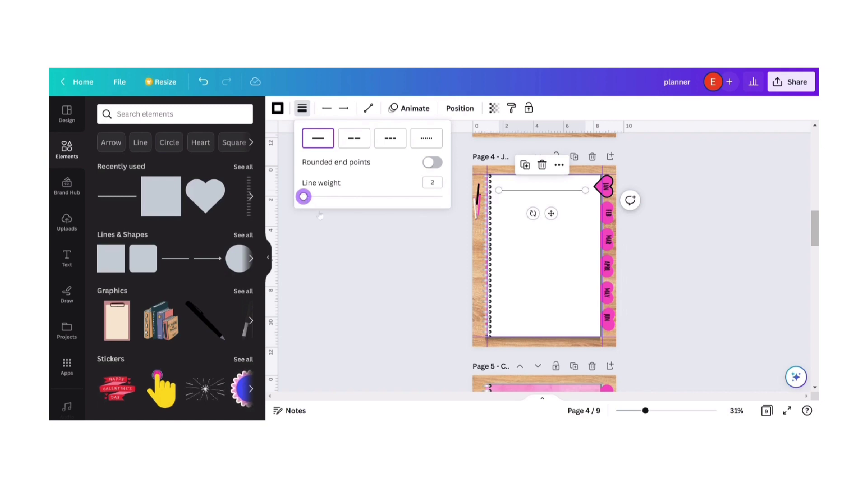
key("Escape")
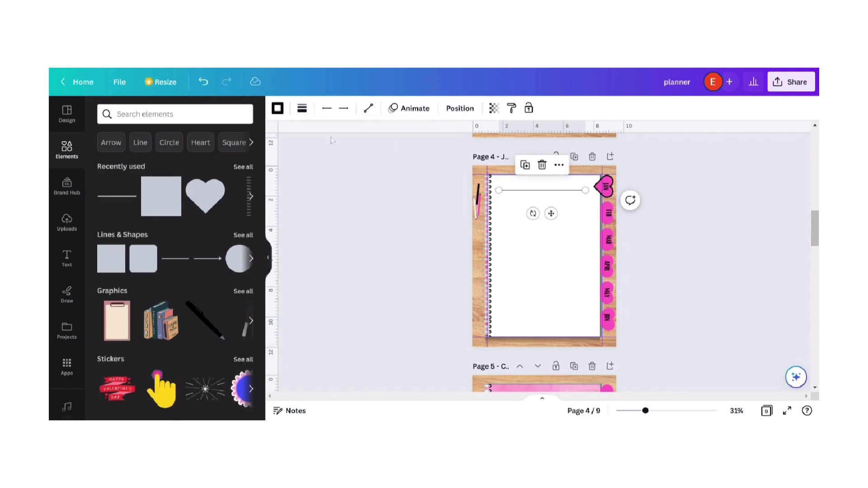
Recolor the horizontal line on the white sheet to dark gray #4D4C4C
left_click(278, 109)
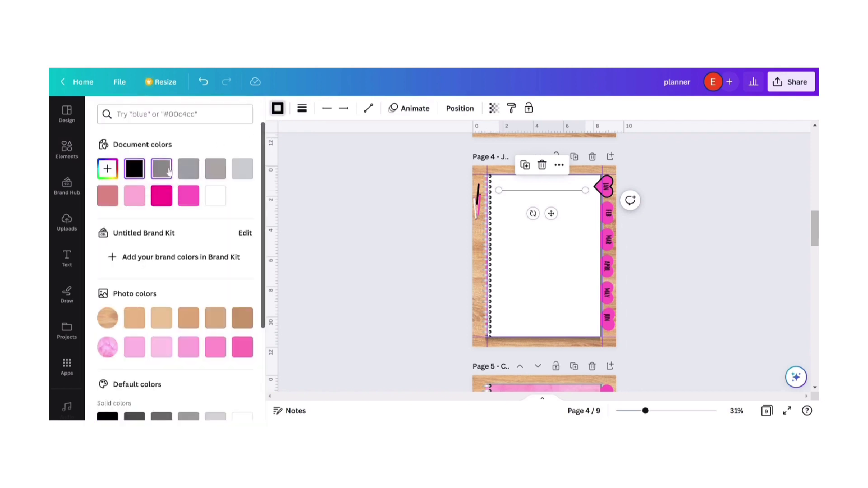
left_click(168, 170)
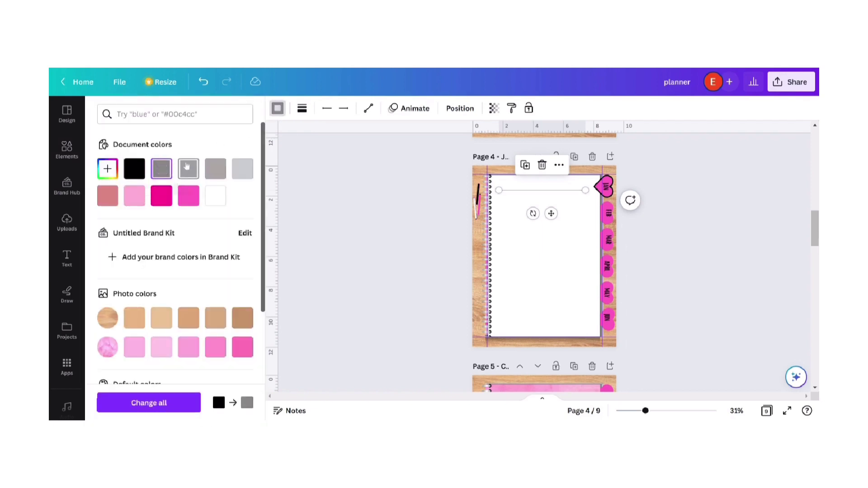
left_click(162, 169)
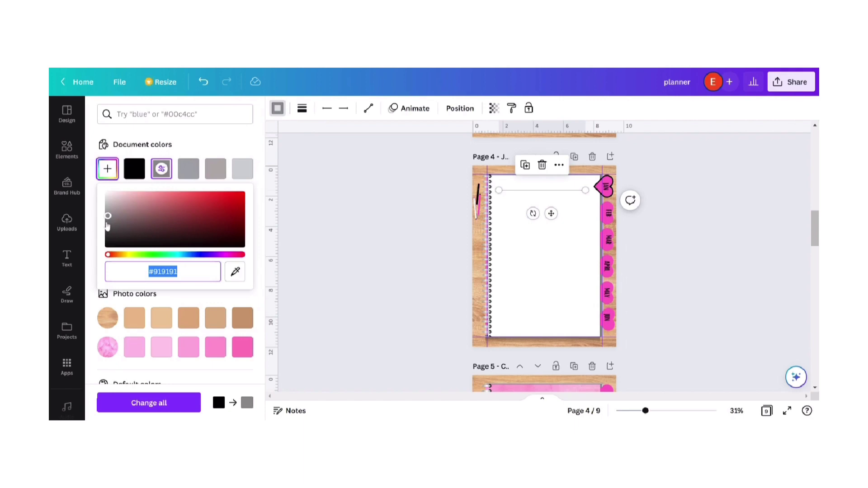
left_click(107, 222)
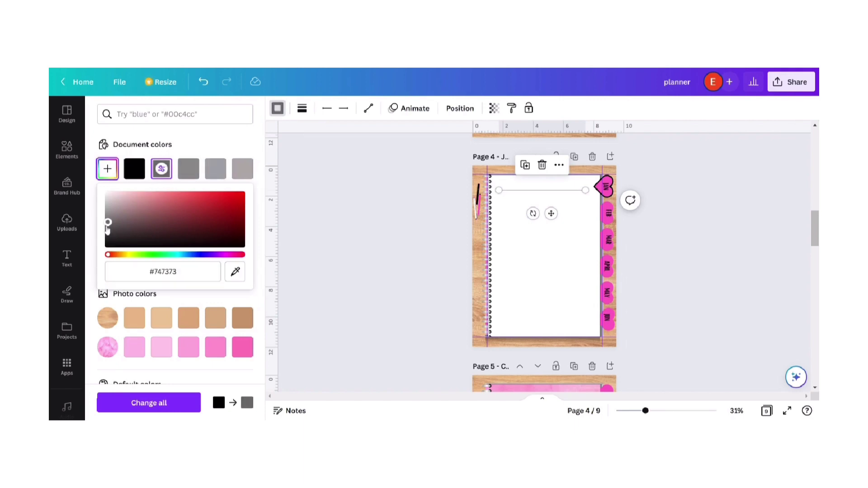
left_click_drag(106, 225, 108, 227)
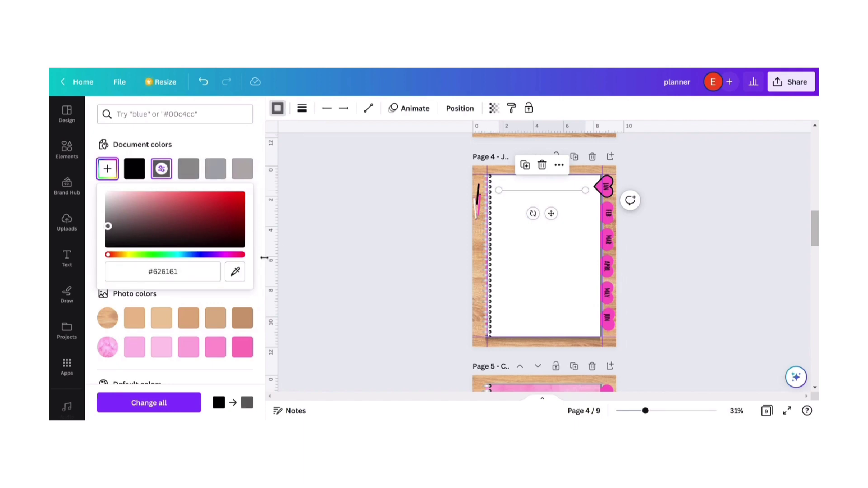
left_click(108, 231)
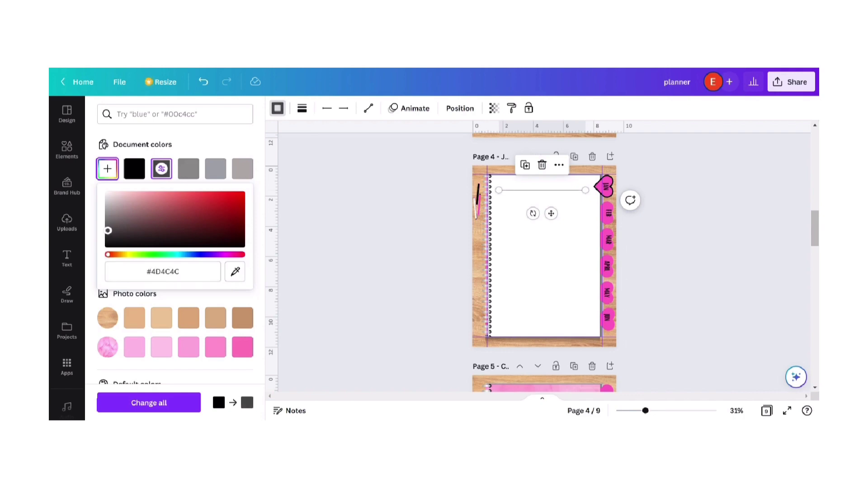
key("Escape")
key("Escape")
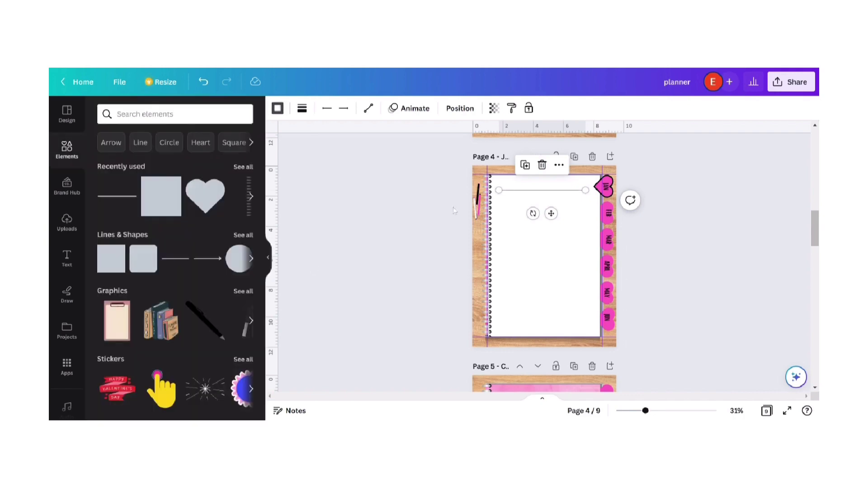
Duplicate the dark gray line and place the copy a short distance directly below it
left_click(525, 165)
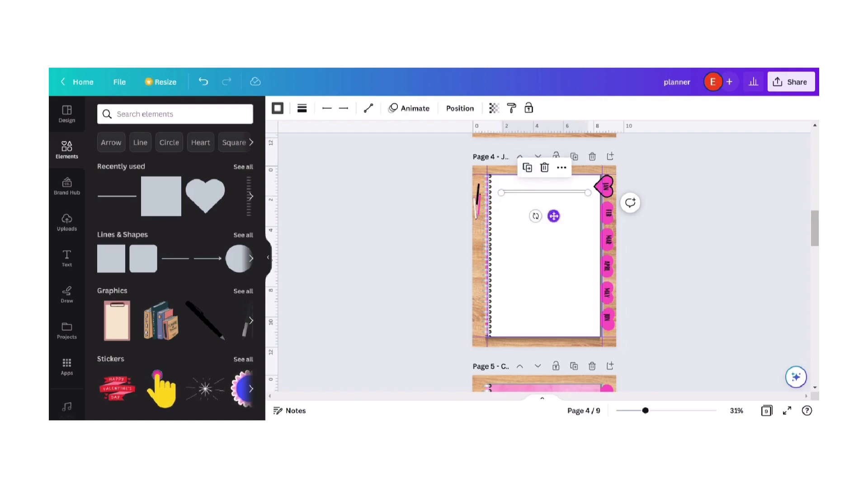
left_click_drag(554, 216, 549, 231)
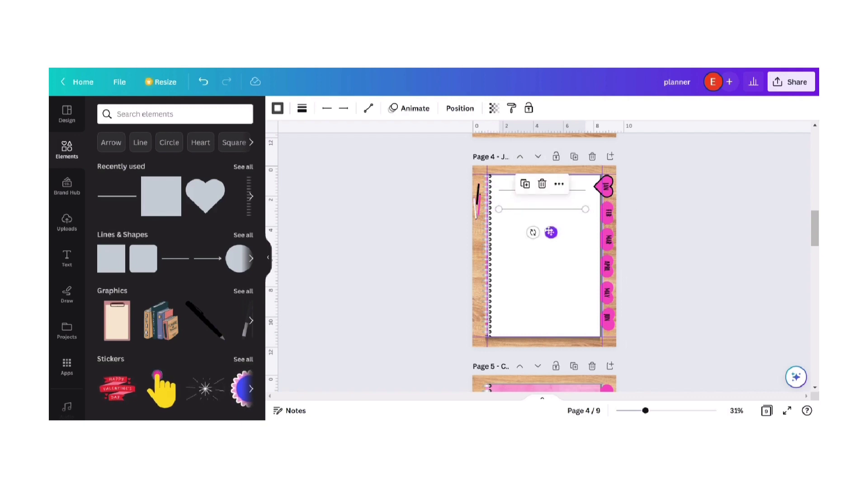
left_click(676, 256)
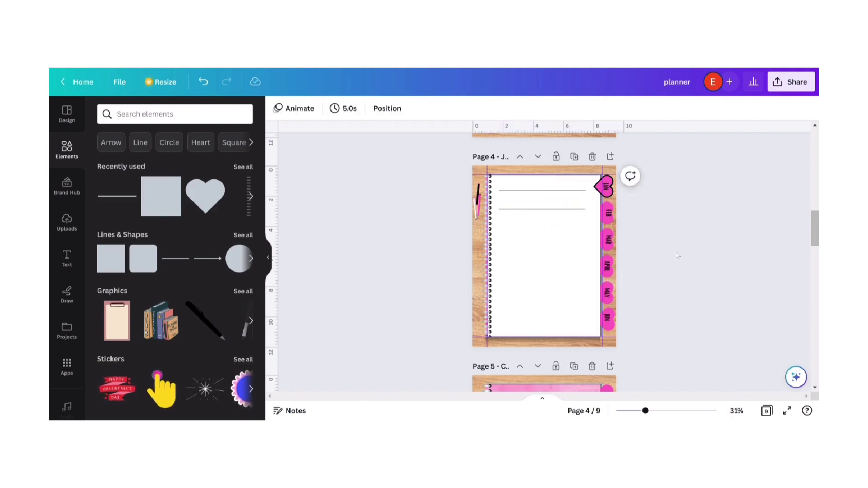
Extend both ends of the top line so it runs from the spiral rings to the JAN heart tab
left_click(559, 196)
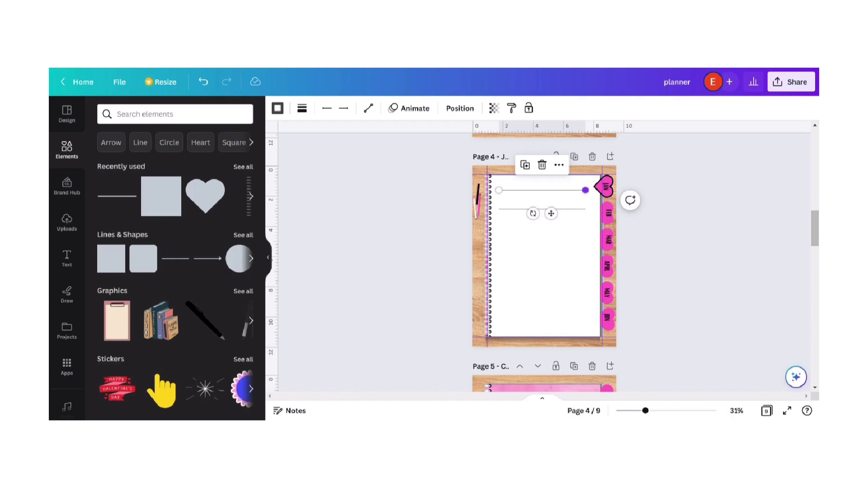
mouse_move(586, 190)
left_mouse_down()
mouse_move(605, 184)
mouse_move(592, 191)
left_mouse_up()
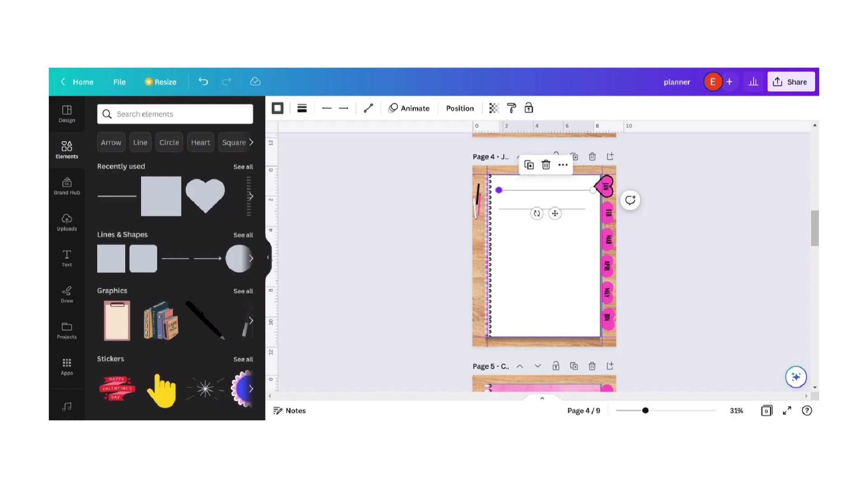
left_click_drag(499, 190, 491, 190)
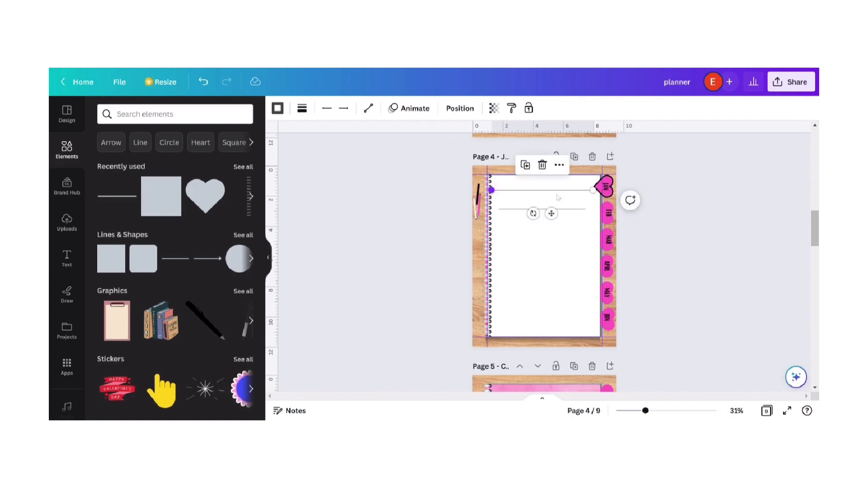
left_click(678, 241)
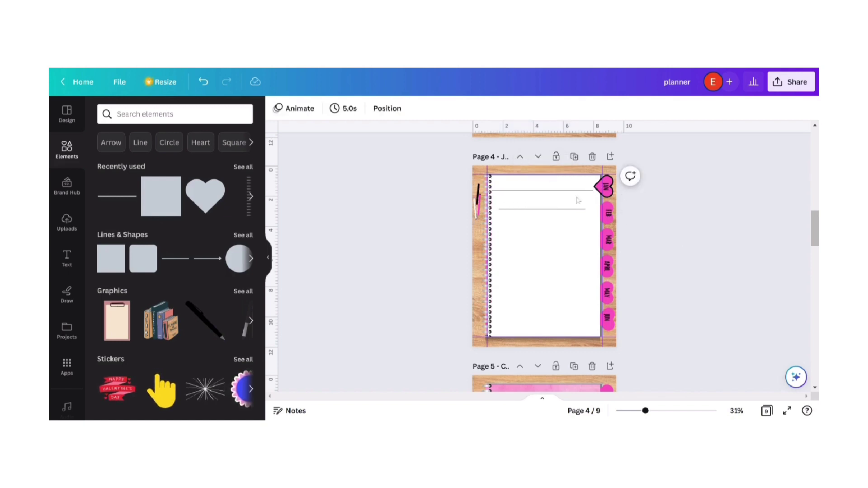
Replace the shorter second line with a duplicate of the lengthened top line, placed a short distance below it
left_click(523, 210)
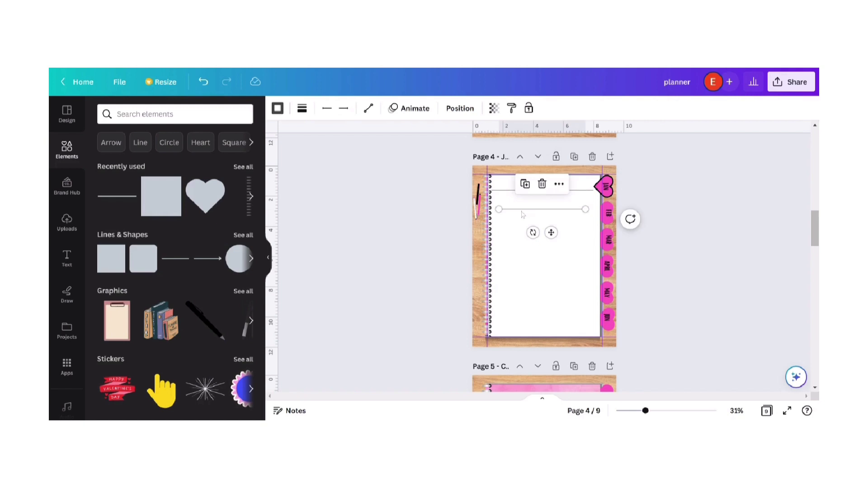
left_click(542, 183)
left_click(546, 198)
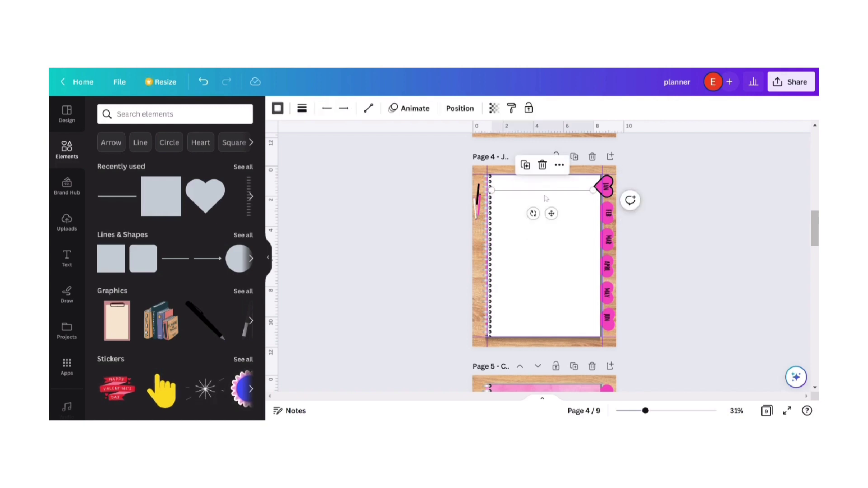
left_click(526, 165)
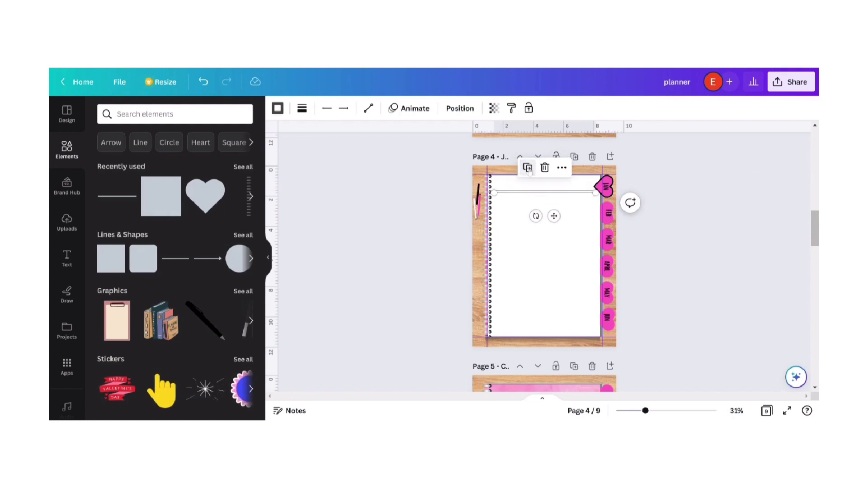
left_click_drag(554, 217, 551, 227)
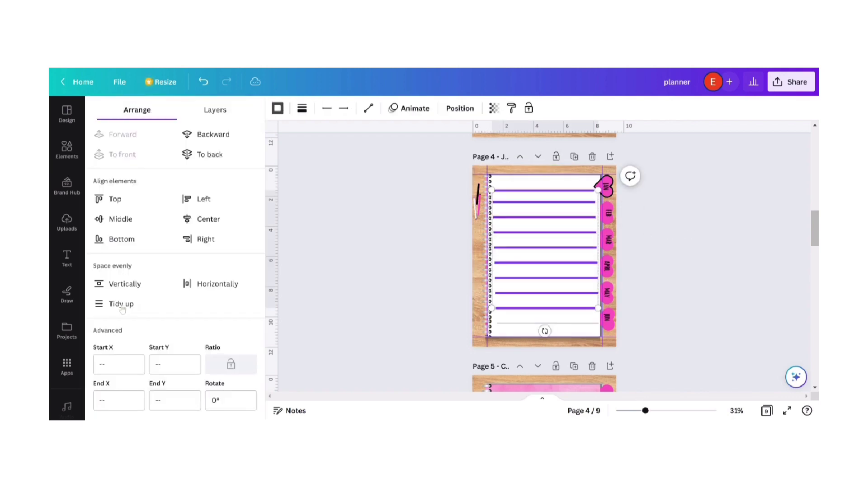
left_click(378, 168)
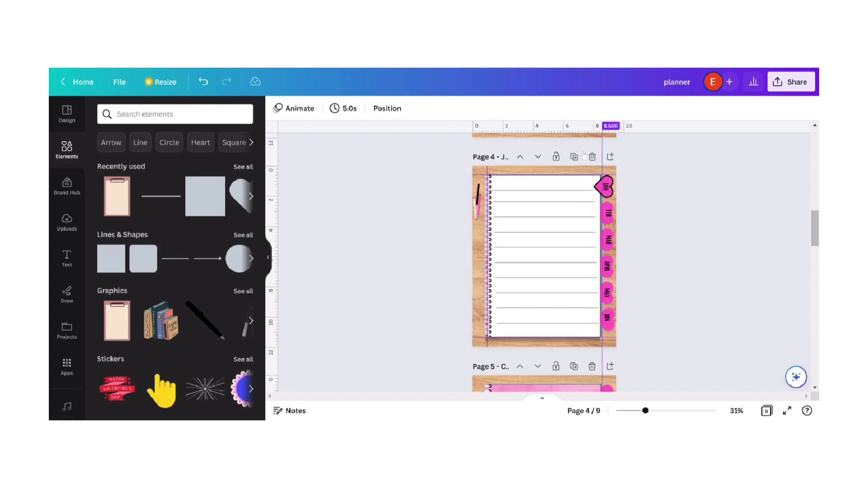
Show all pages as a grid and duplicate the lined January page six times
left_click(767, 411)
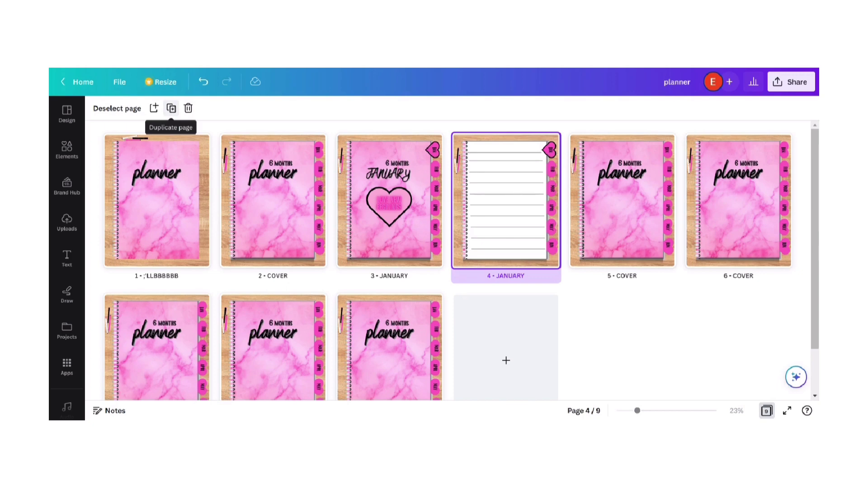
left_click(171, 109)
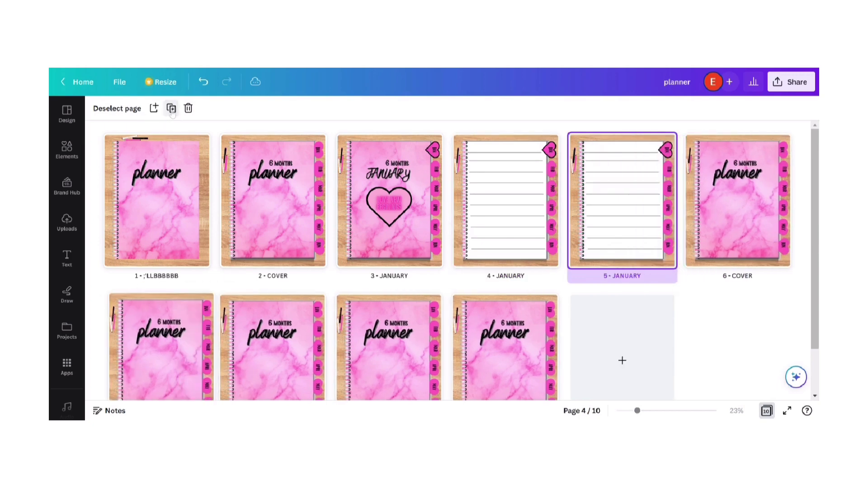
left_click(171, 109)
left_click(171, 109)
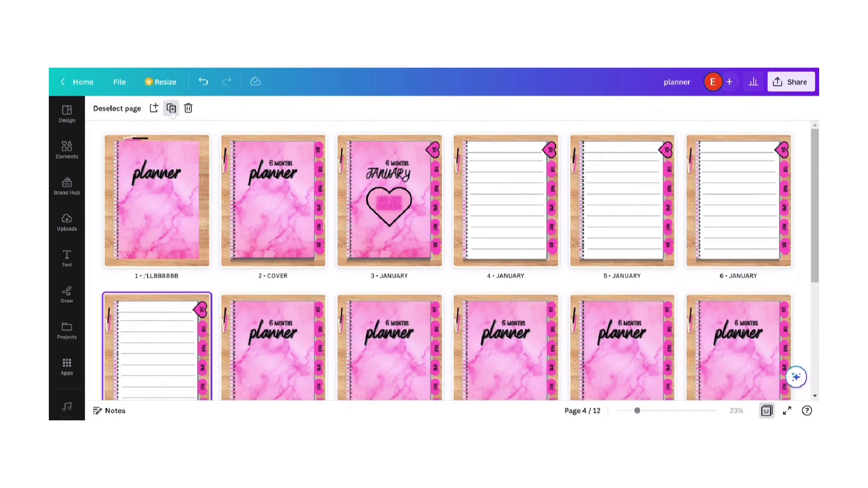
left_click(171, 109)
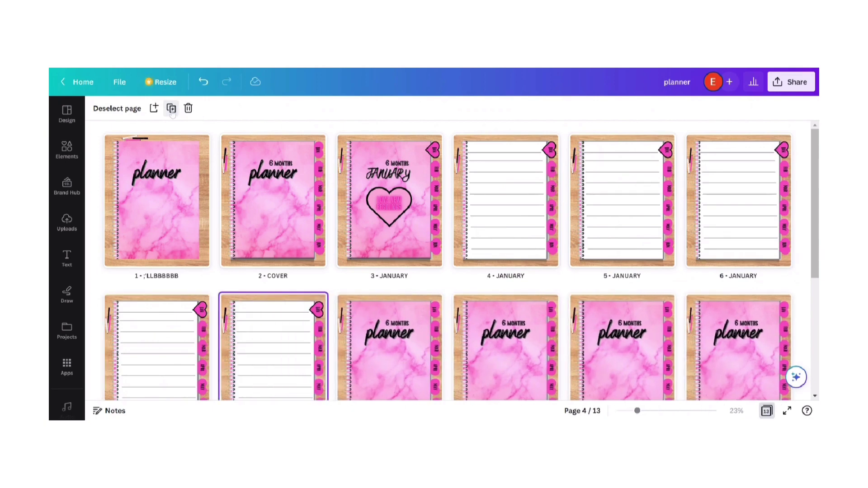
left_click(171, 108)
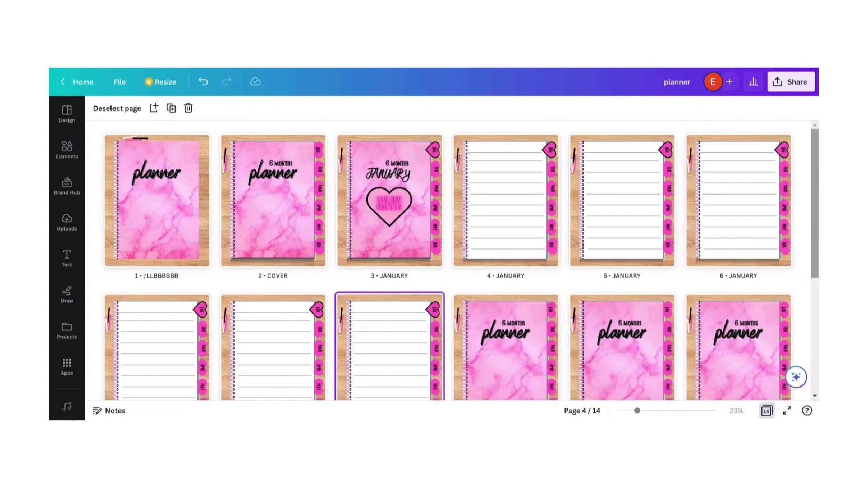
left_click(172, 108)
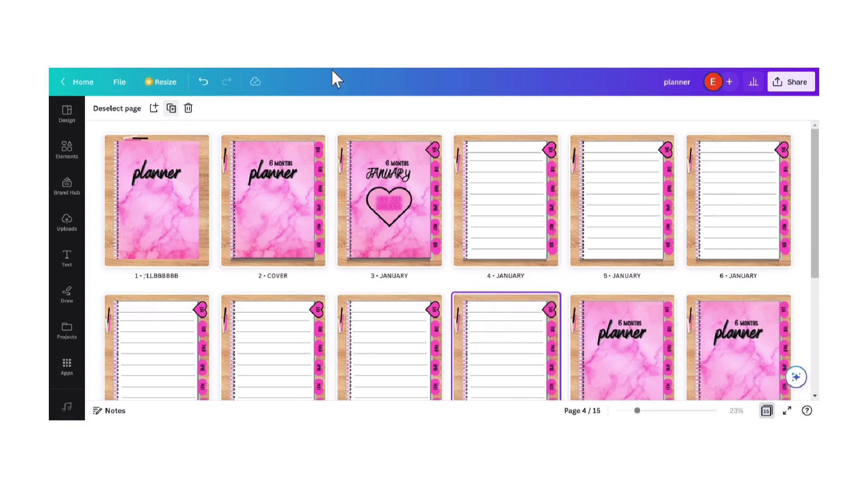
Move the last lined January page behind the first cover page that follows it, and open that cover page for editing
scroll(566, 198, "down", 2)
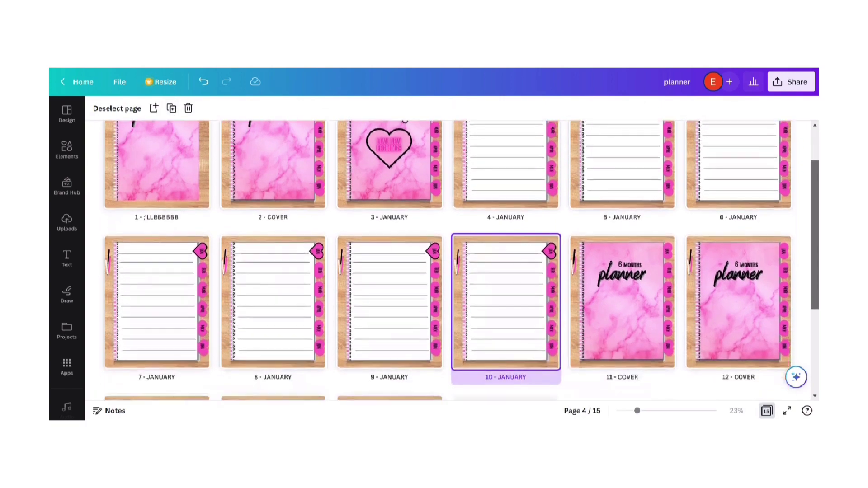
scroll(508, 195, "up", 1)
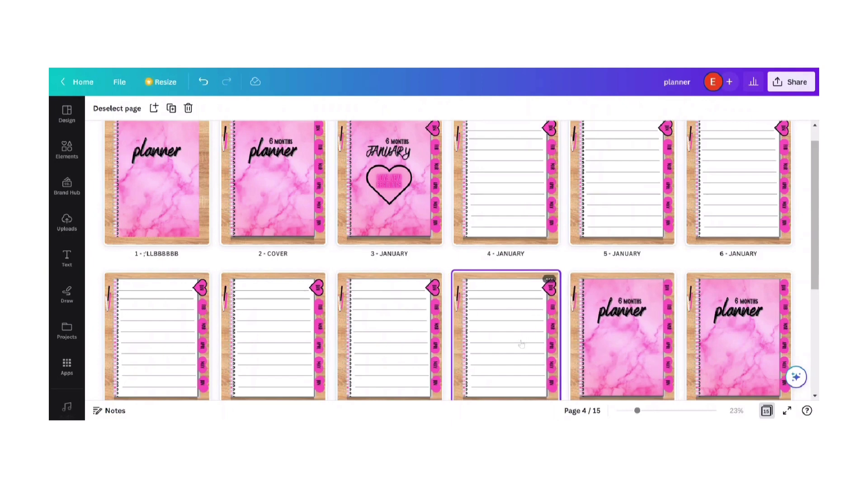
left_click_drag(521, 345, 674, 299)
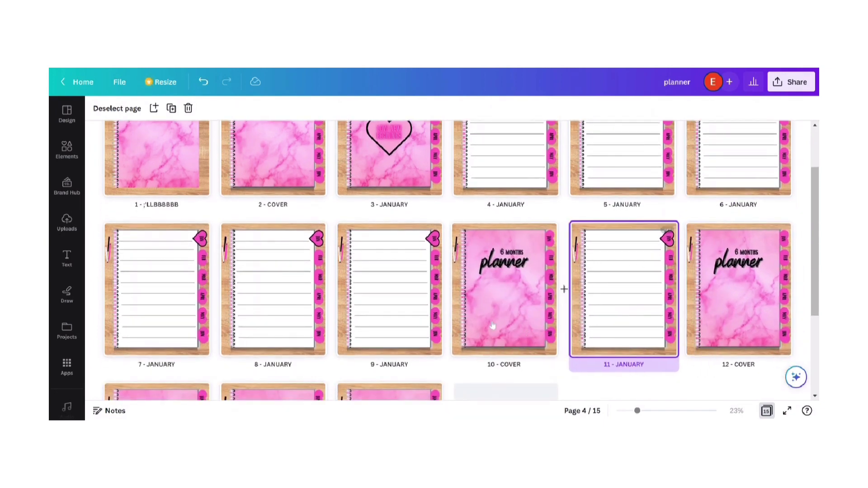
left_click(494, 301)
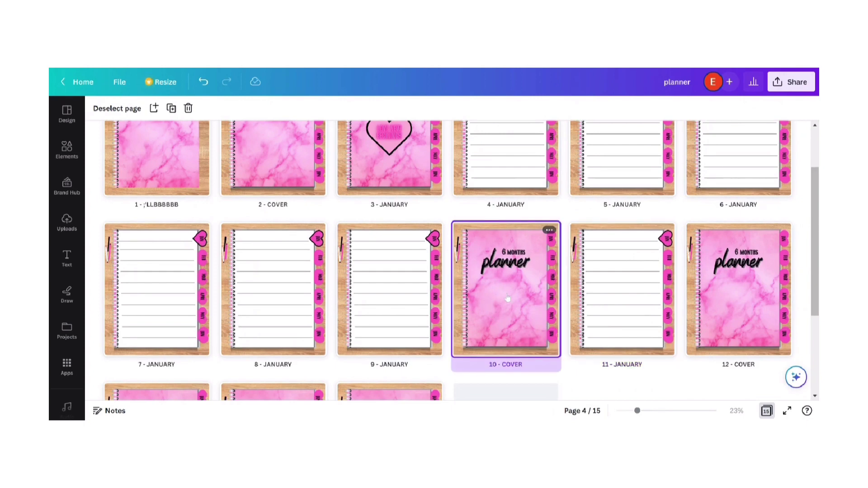
double_click(507, 298)
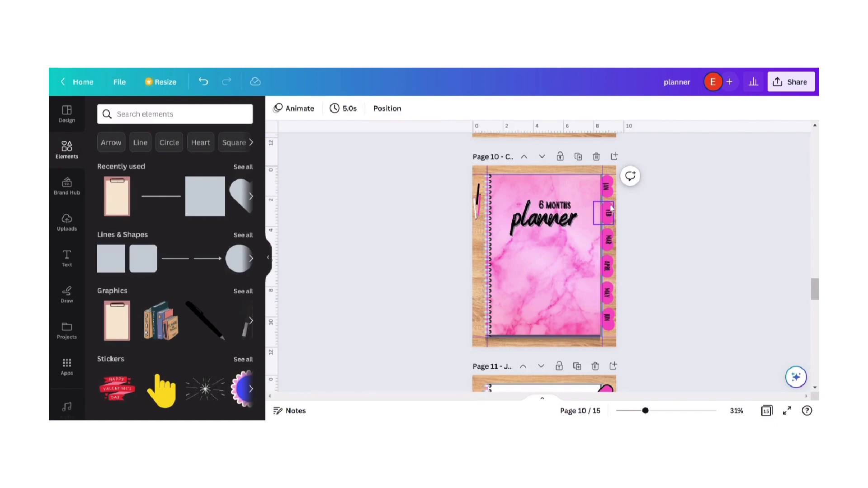
Bring the FEB heart tab forward over the pink cover and give it a solid black border of weight 6
left_click(609, 211)
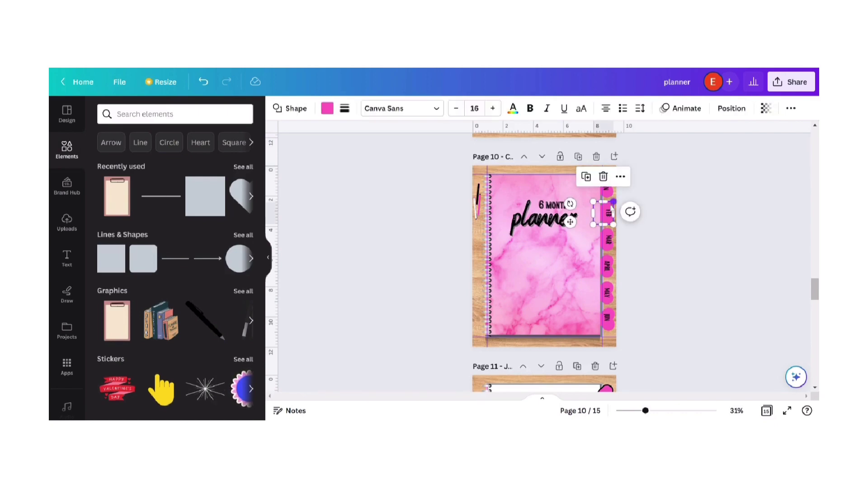
left_click(620, 176)
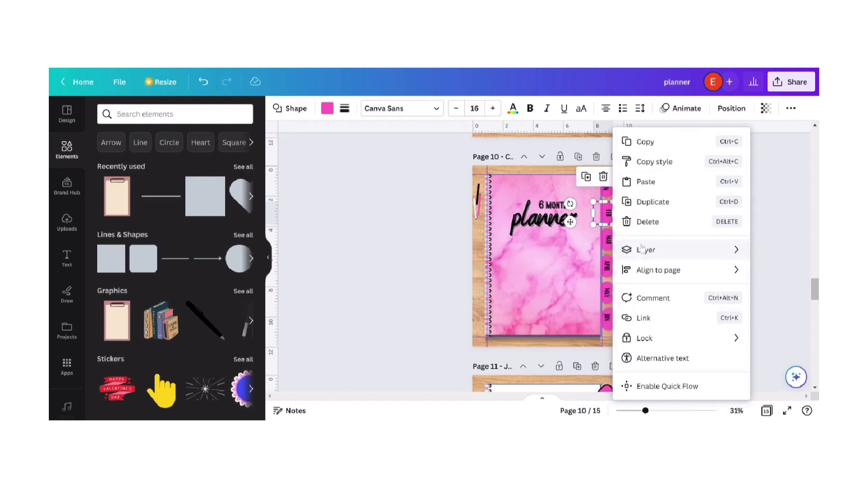
mouse_move(633, 251)
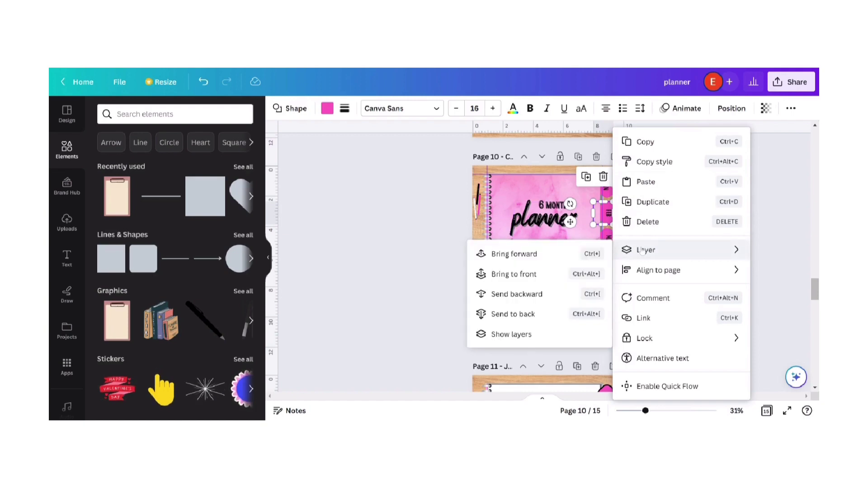
left_click(571, 262)
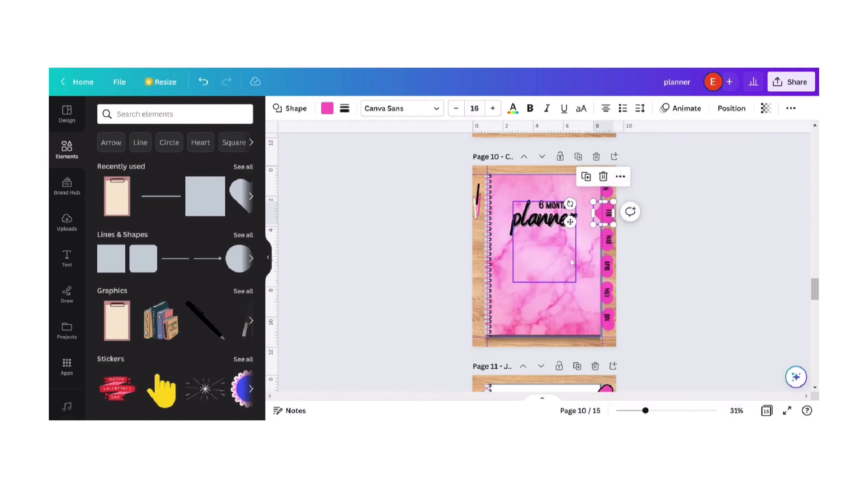
left_click(345, 108)
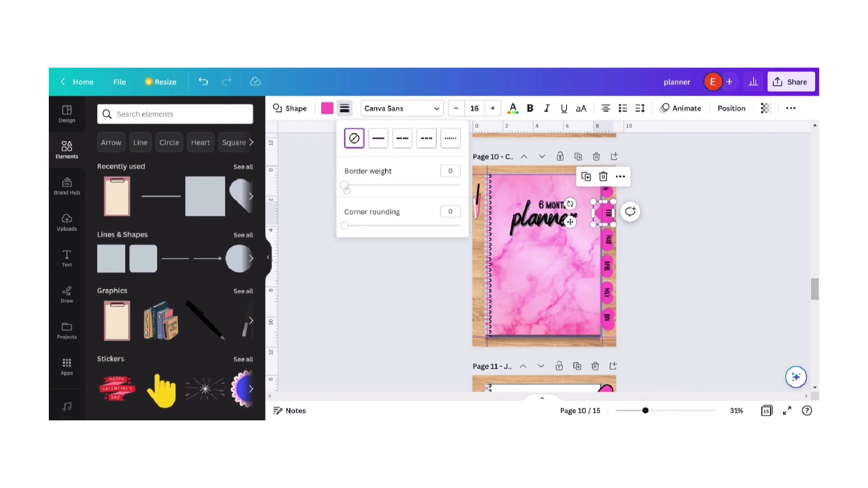
left_click_drag(345, 188, 352, 188)
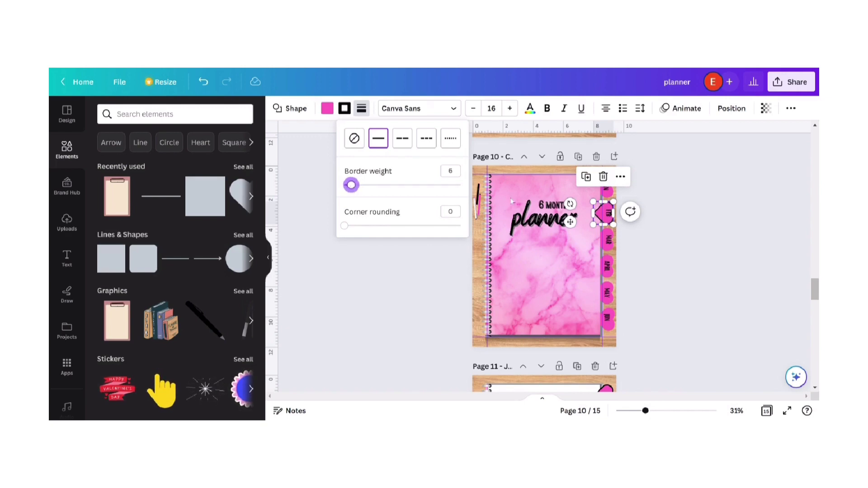
Replace the cover title "planner" with "FEBRUARY" and shrink it to about font size 91.5, placed just beneath "6 MONTHS"
left_click(537, 230)
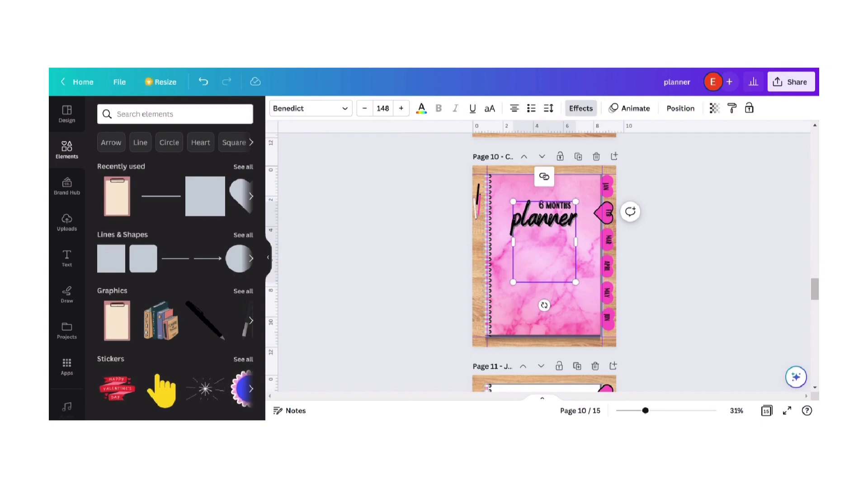
key("BackSpace")
key("BackSpace")
key("BackSpace")
key("BackSpace")
key("BackSpace")
key("BackSpace")
key("BackSpace")
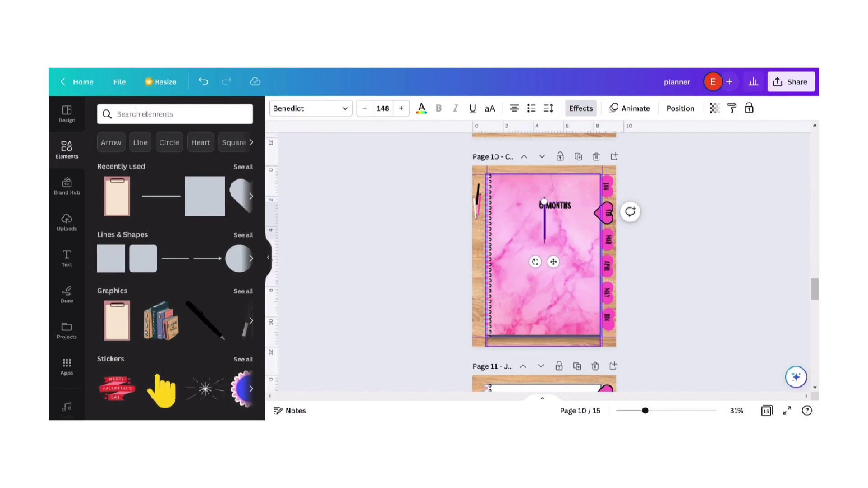
type("FEBUA")
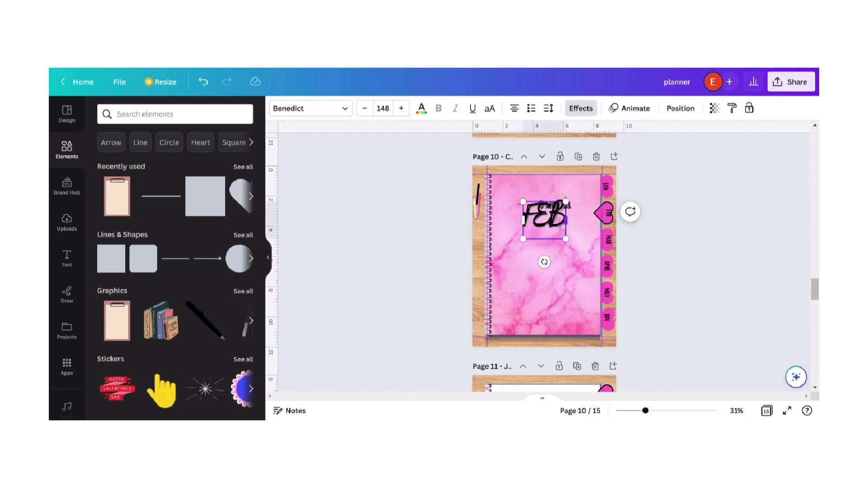
key("BackSpace")
key("BackSpace")
type("RUARY")
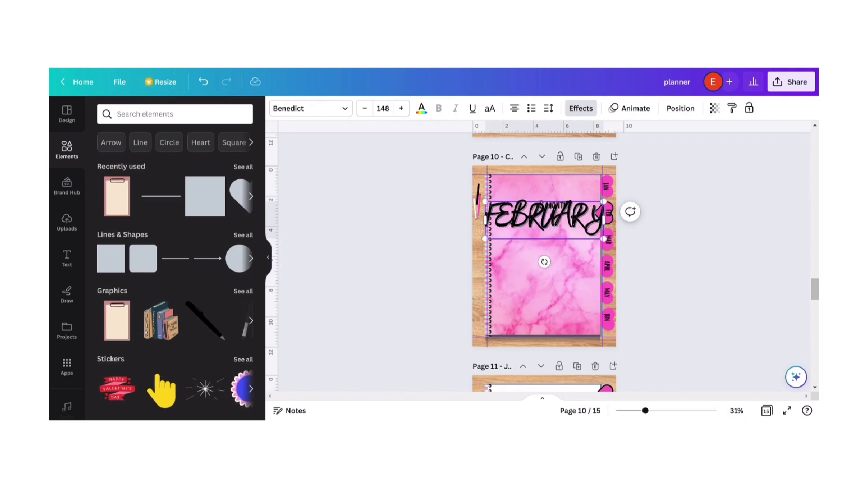
left_click_drag(601, 237, 570, 261)
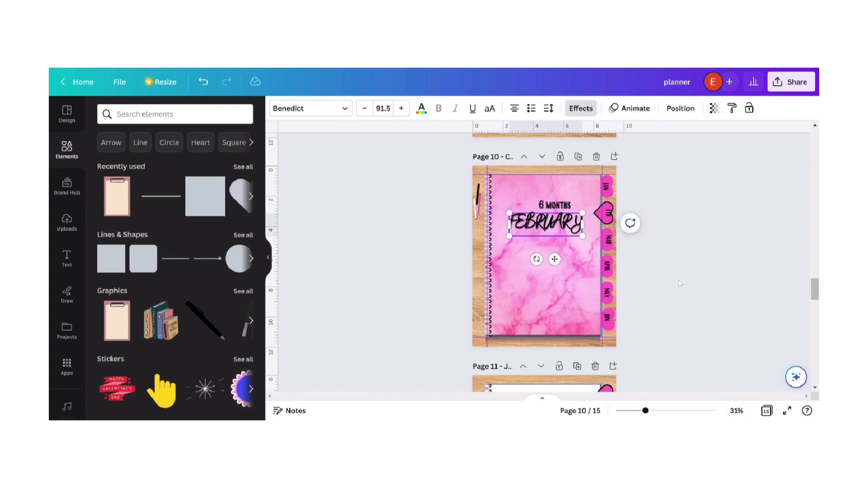
Add the recently used heart shape to the February cover, enlarge it and center it below the FEBRUARY title
left_click(248, 197)
left_click(250, 197)
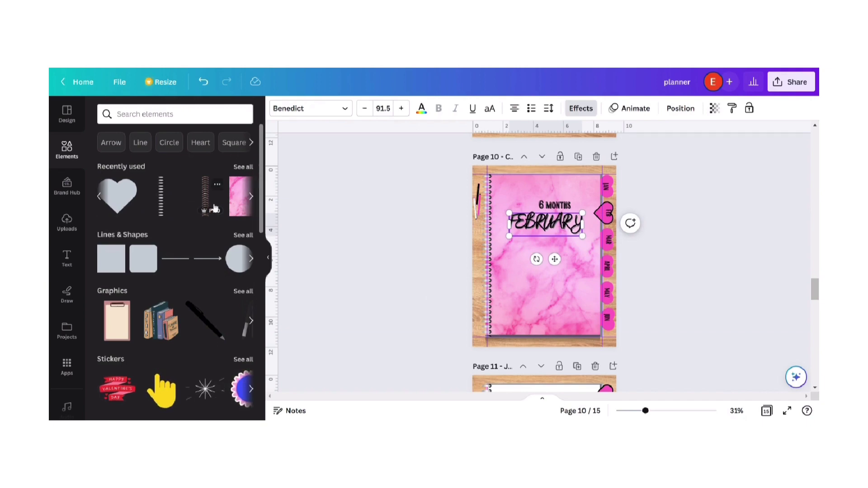
left_click(126, 199)
left_click(344, 108)
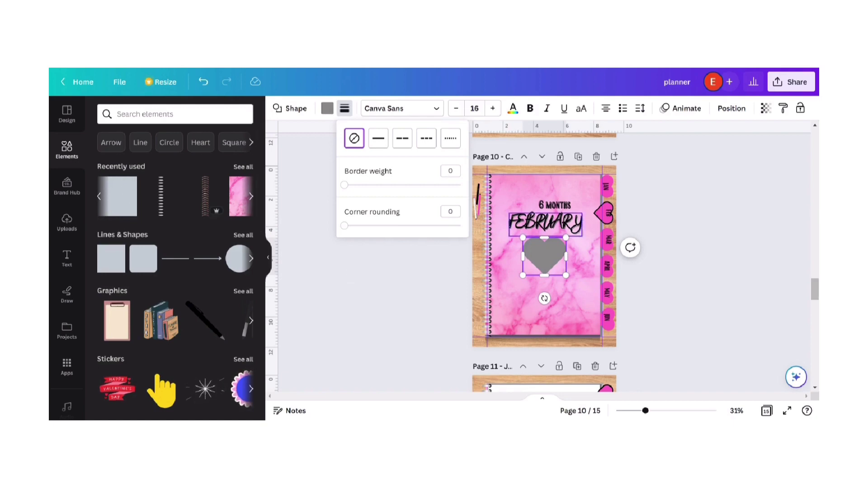
left_click(549, 265)
left_click_drag(548, 264, 586, 304)
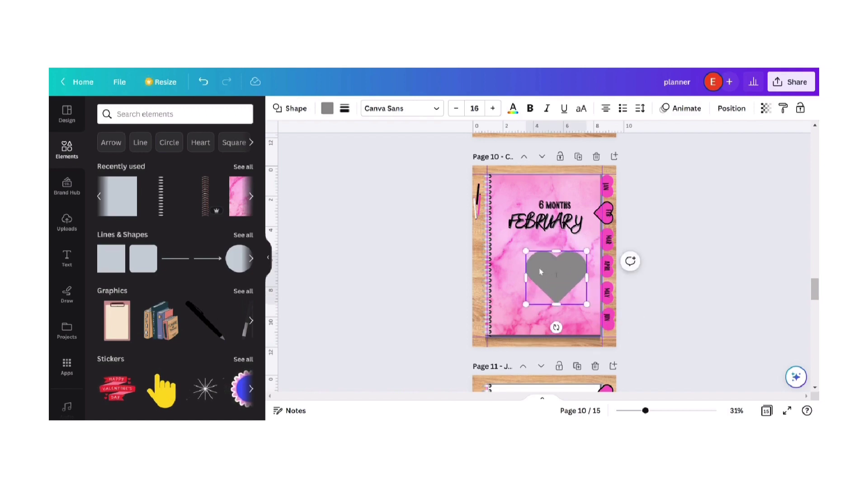
left_click(565, 236)
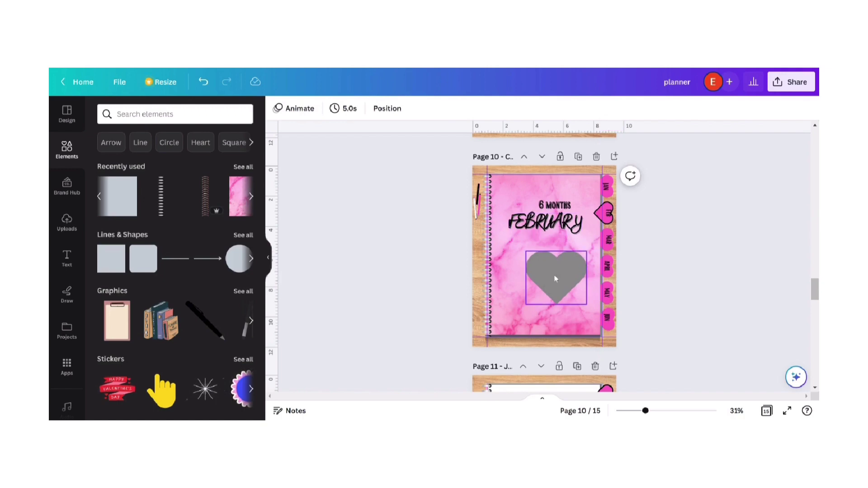
left_click_drag(552, 277, 544, 270)
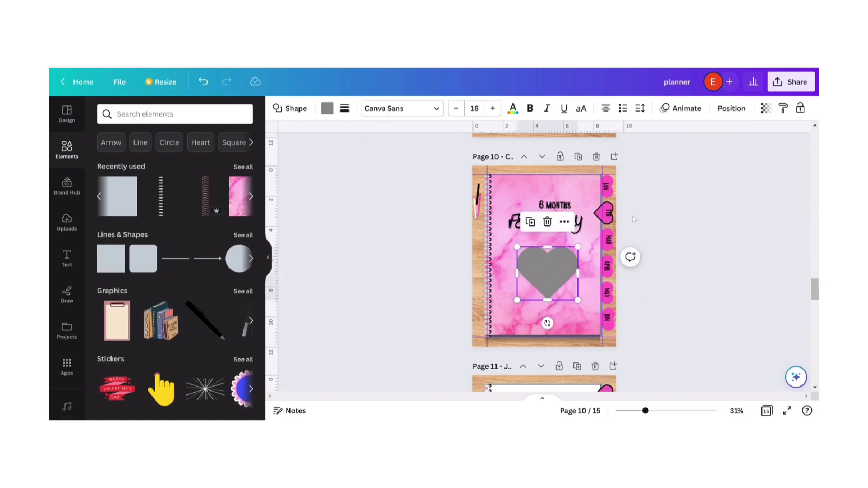
Fill the large heart with light pink, give it a solid black border of weight 11, and enlarge it slightly
left_click(327, 109)
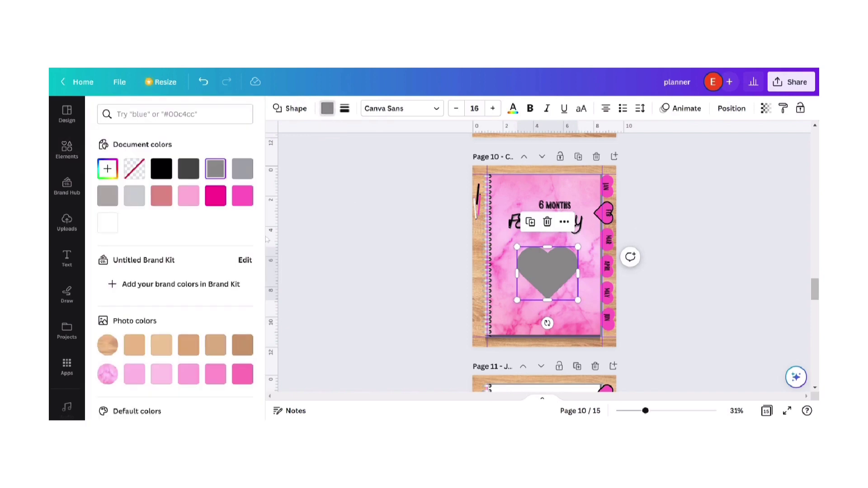
left_click(190, 198)
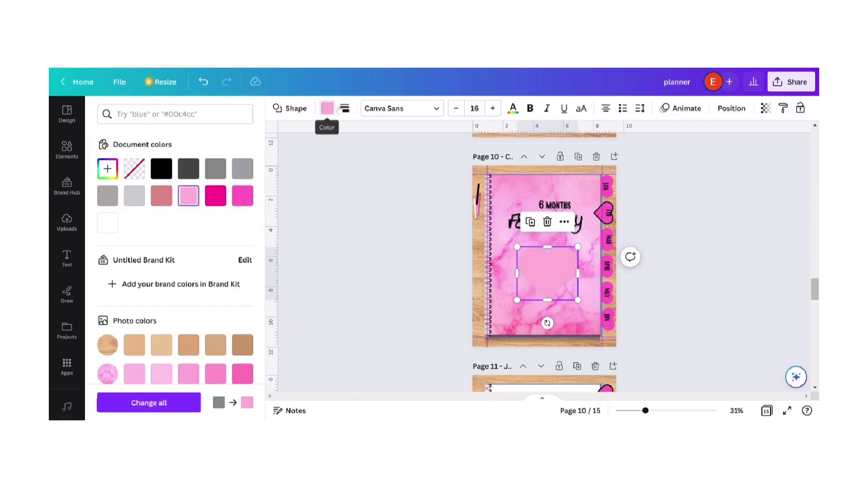
left_click(344, 108)
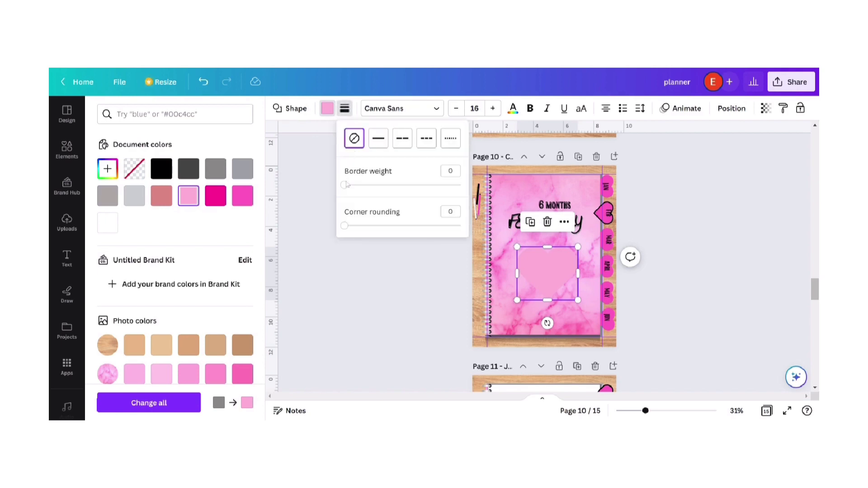
left_click_drag(345, 186, 356, 185)
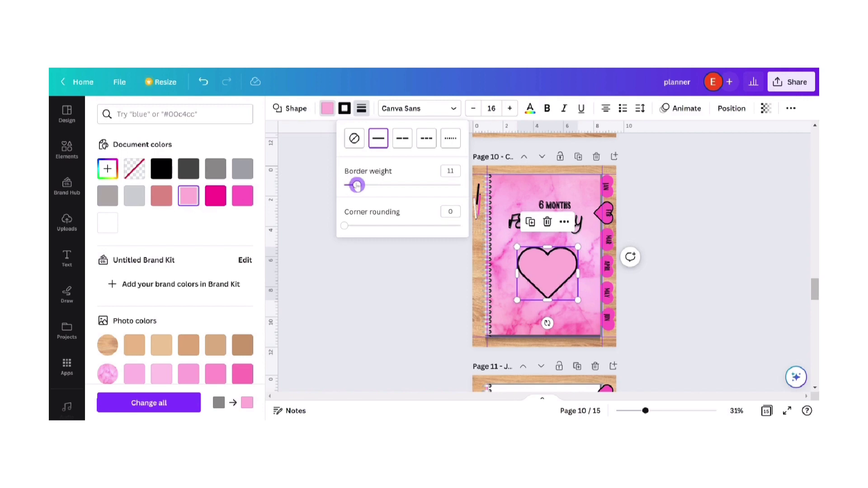
left_click(367, 310)
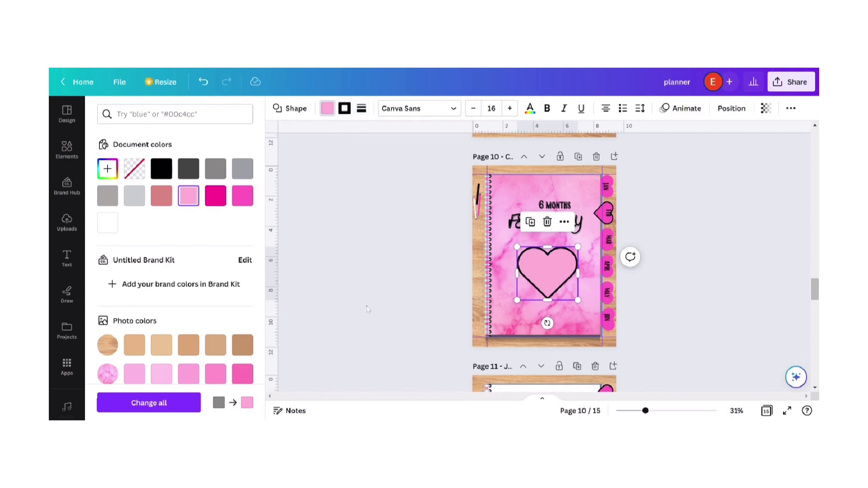
left_click(326, 108)
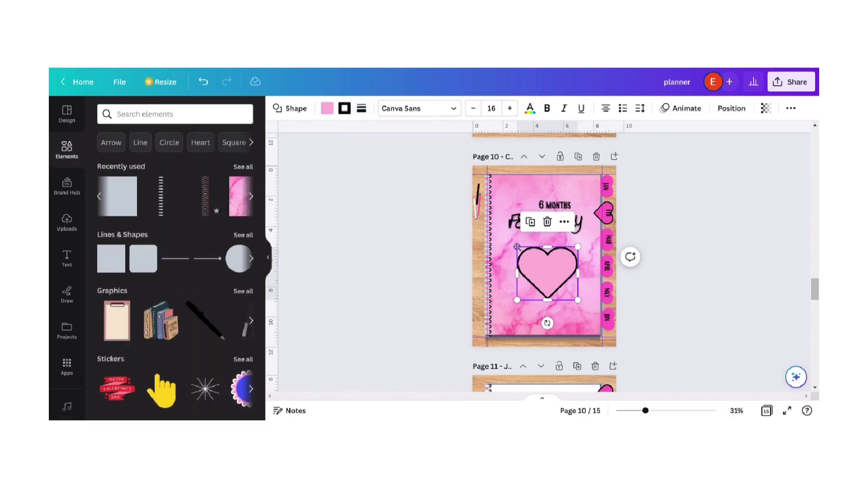
left_click_drag(517, 247, 513, 244)
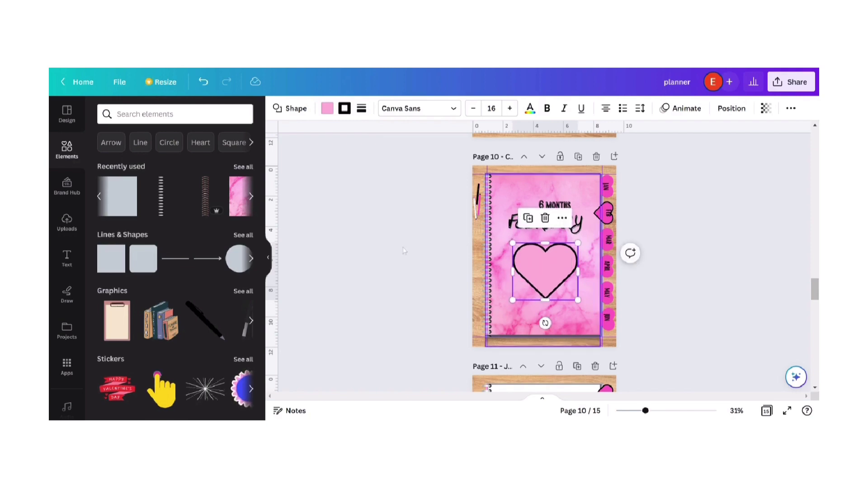
Add the recently used pink GLOW text style to the February cover and set its font size to 100
left_click(67, 260)
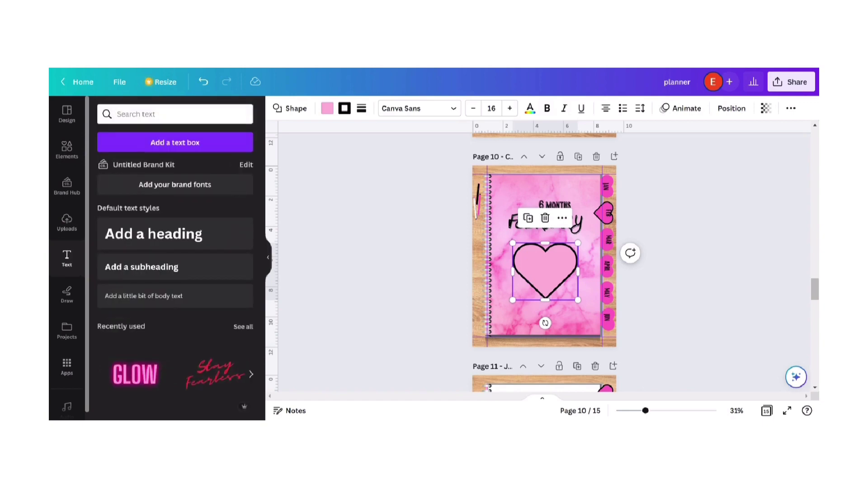
left_click(143, 379)
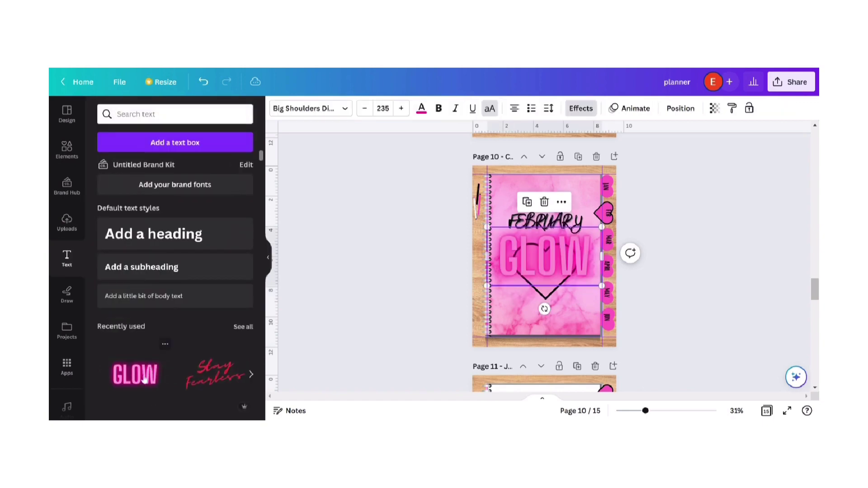
left_click(383, 108)
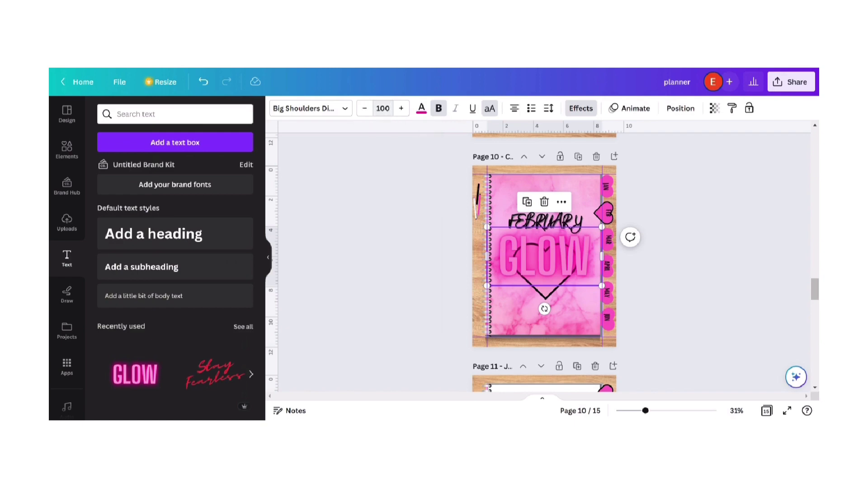
type("100")
key("Return")
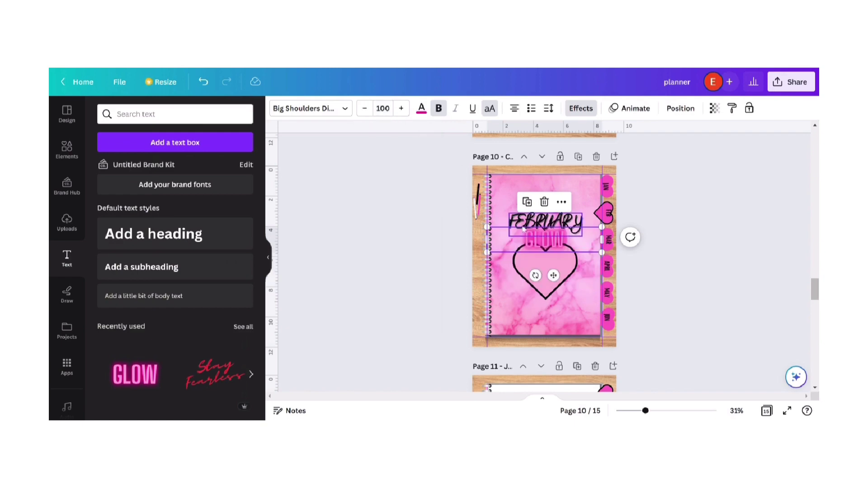
Replace the GLOW text with the quote "LOVE YOURSELF LIKE NOBODYELSE"
key("Return")
key("BackSpace")
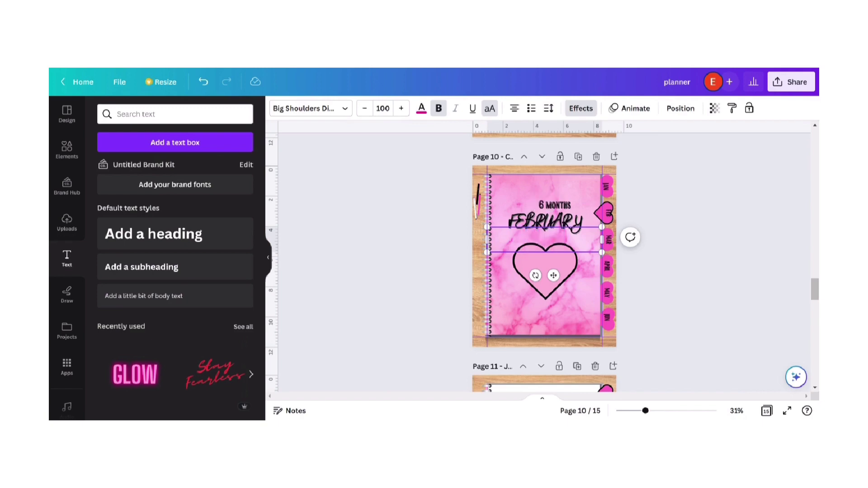
type("LOVE YO")
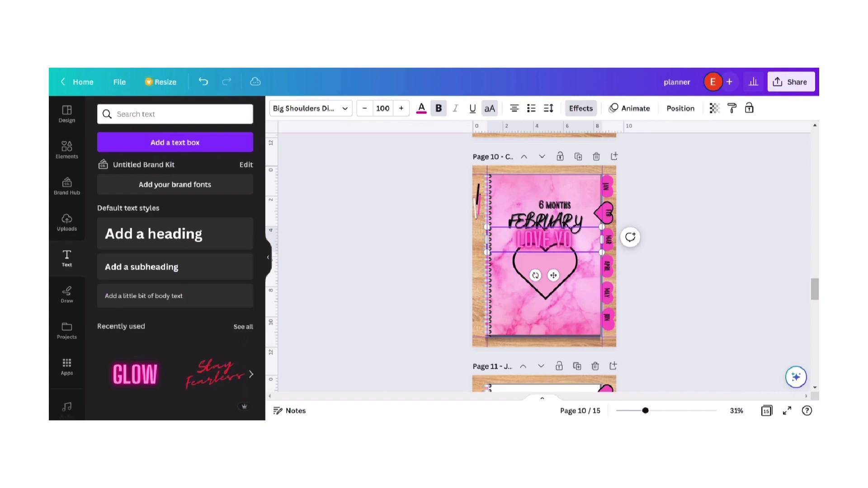
type("URSELF LI")
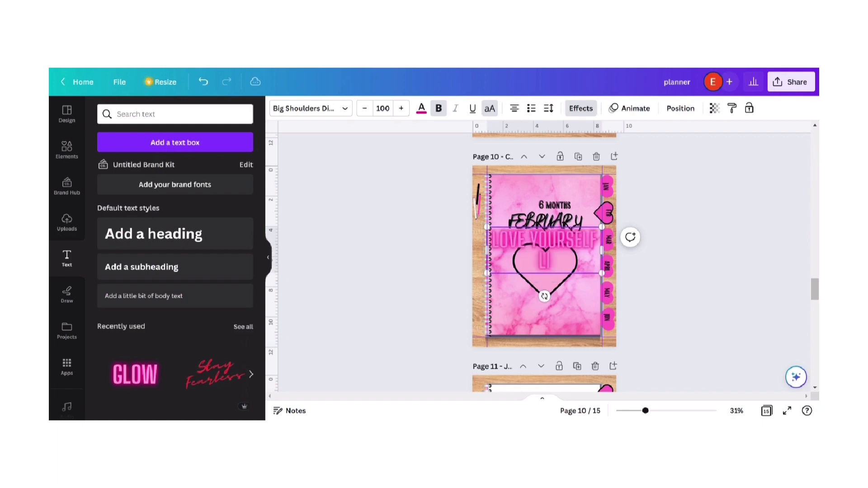
type("KE NOB")
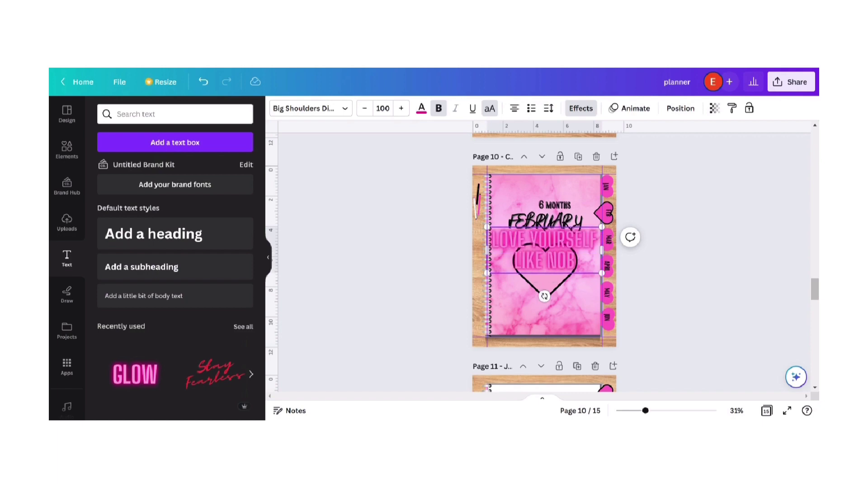
type("ODYE")
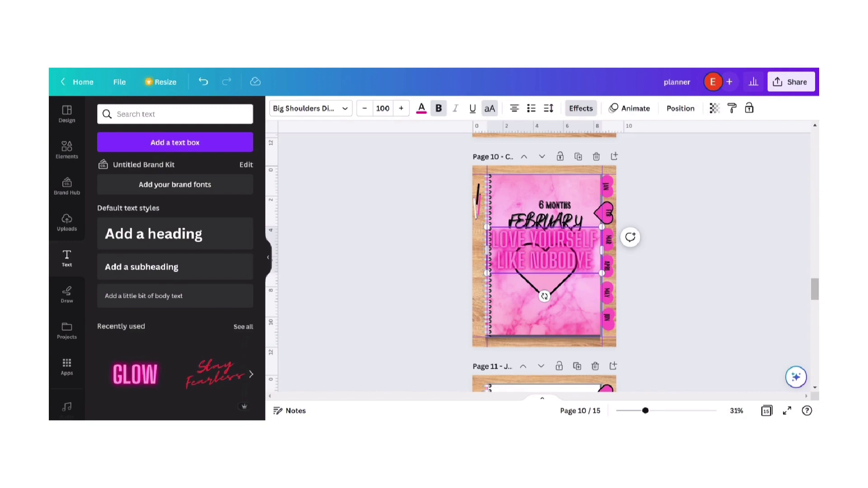
type("LSE")
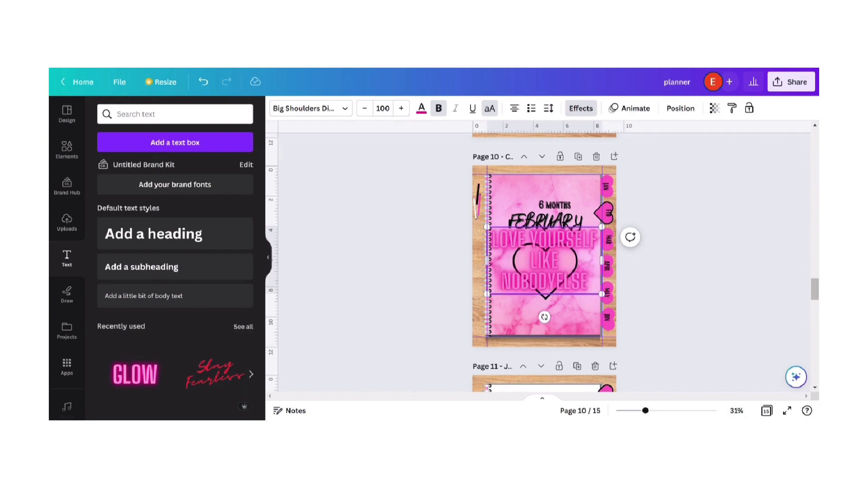
Shrink the quote to about font size 39.5 and fit it inside the heart outline
left_click_drag(601, 294, 600, 294)
left_click_drag(483, 223, 515, 243)
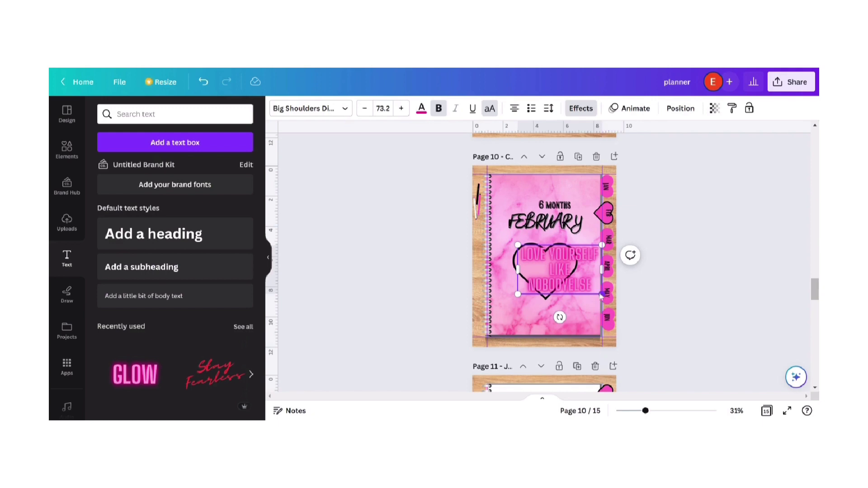
left_click_drag(601, 293, 554, 303)
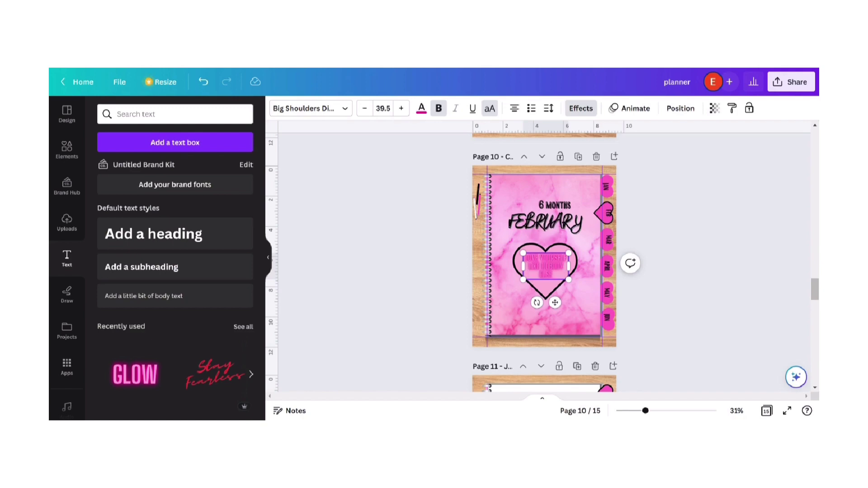
Rename page 10, the February cover, as february
left_click(705, 283)
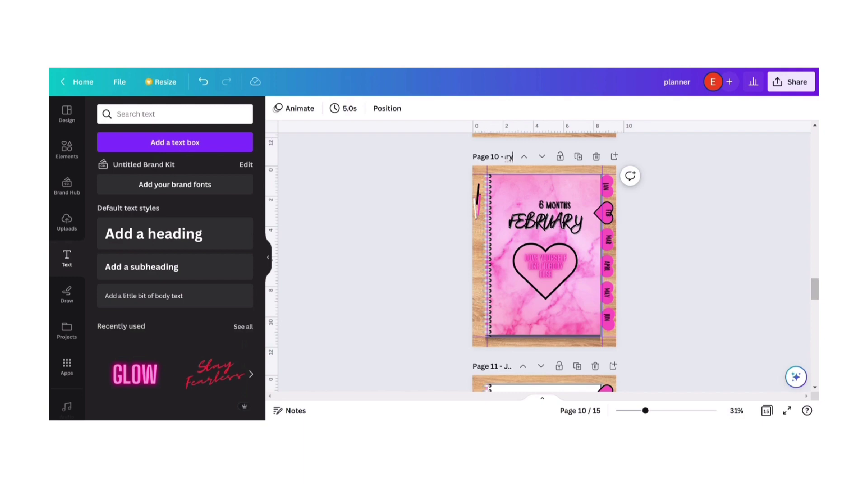
left_click(660, 319)
On lined page 11, set the JAN heart tab's border weight to 0 and send the tab backward
left_click_drag(815, 297, 816, 311)
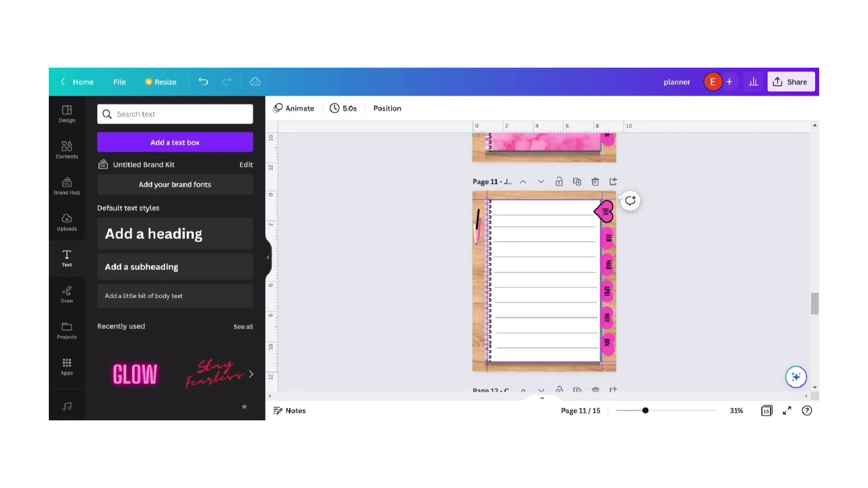
left_click(608, 208)
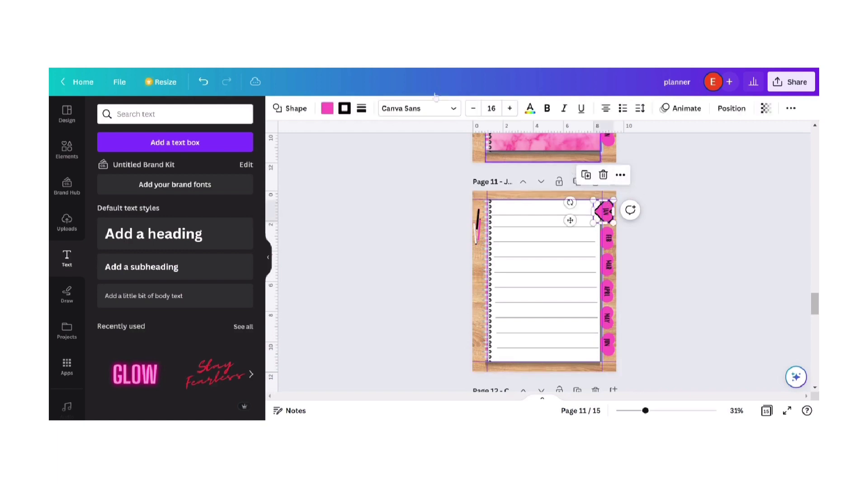
left_click(361, 108)
left_click_drag(370, 185, 347, 187)
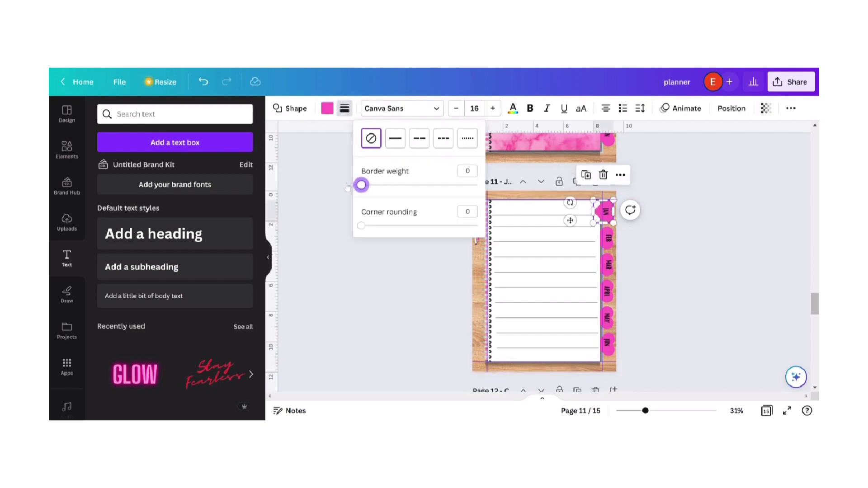
left_click(620, 175)
mouse_move(646, 250)
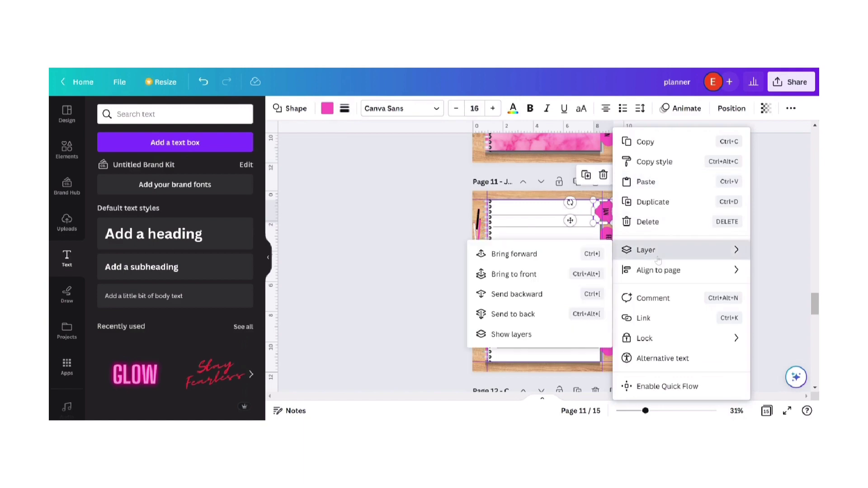
left_click(544, 294)
Bring the FEB heart tab on page 11 forward two layers, in front of the notebook page
left_click(608, 238)
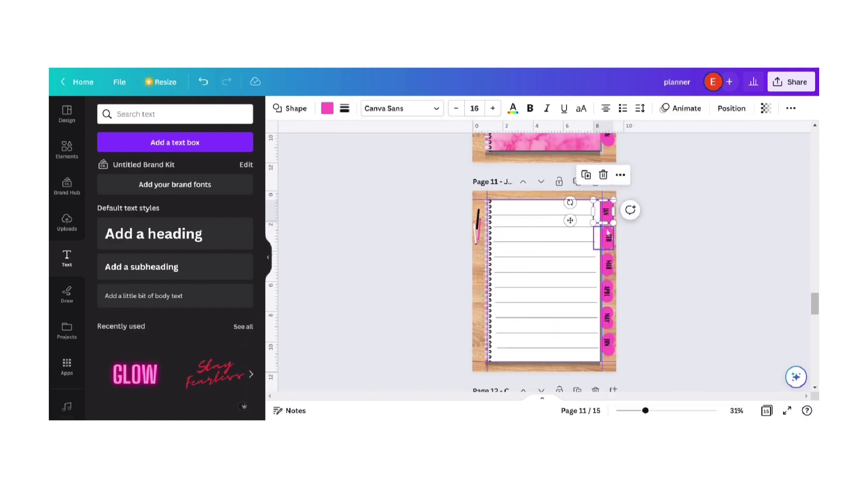
left_click(621, 202)
mouse_move(646, 250)
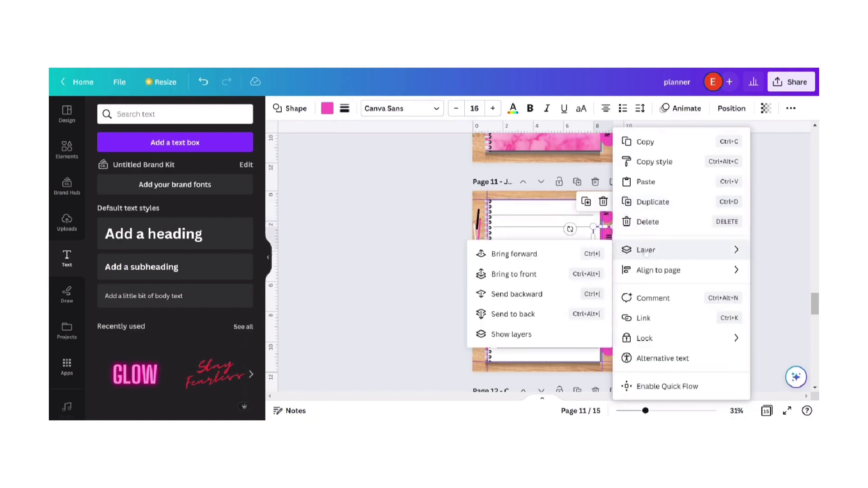
left_click(570, 255)
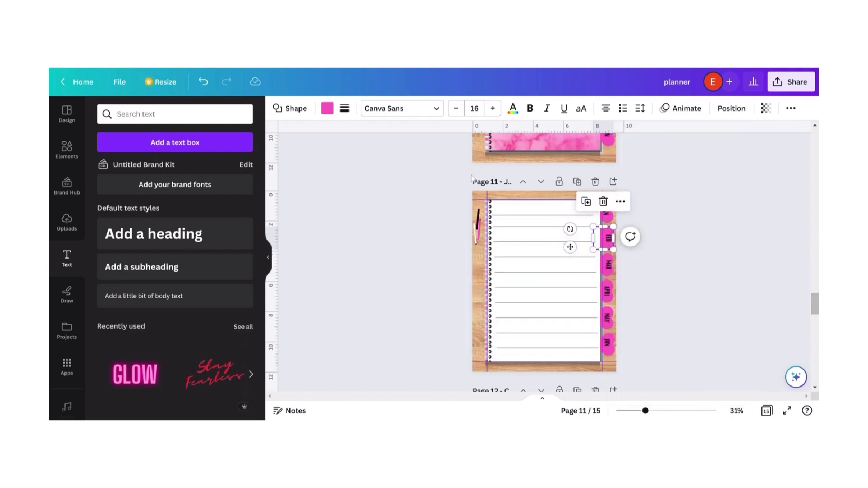
left_click(620, 201)
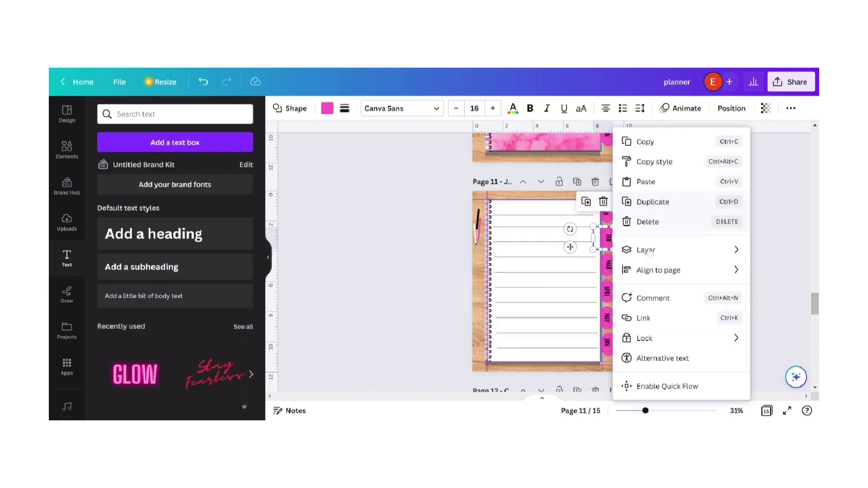
mouse_move(646, 250)
left_click(556, 254)
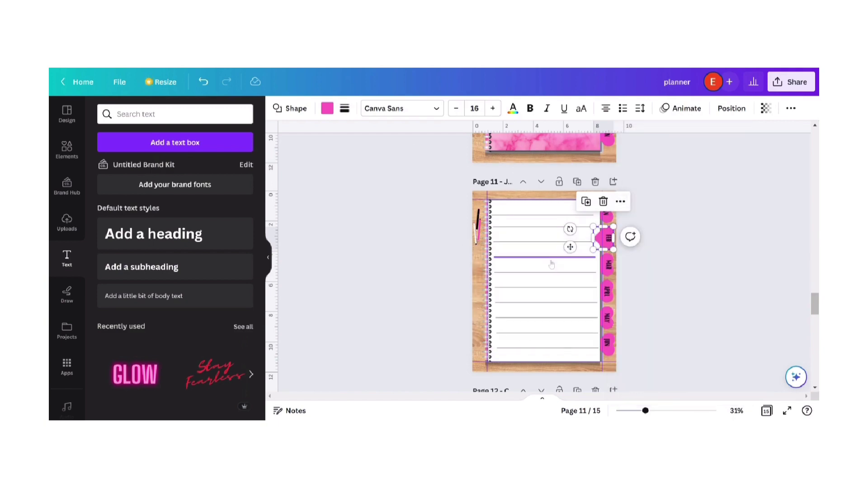
Give the FEB heart tab on page 11 a solid black border of weight 8
left_click(343, 110)
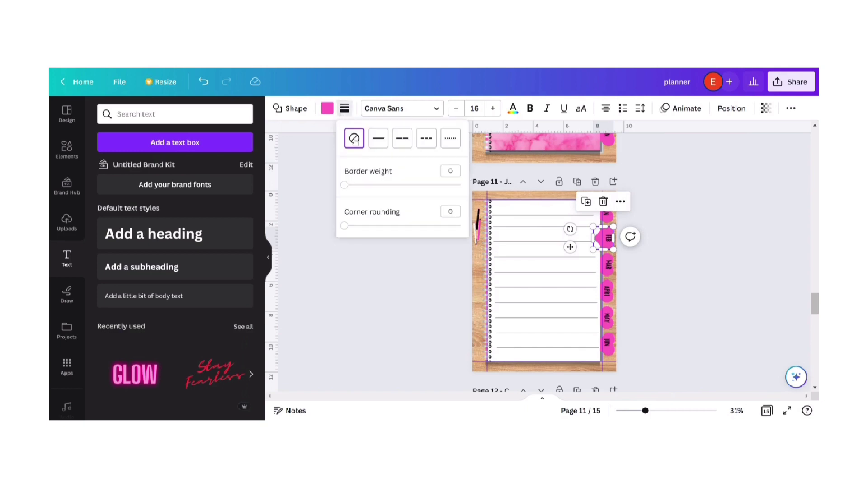
left_click(347, 185)
left_click_drag(348, 186, 351, 185)
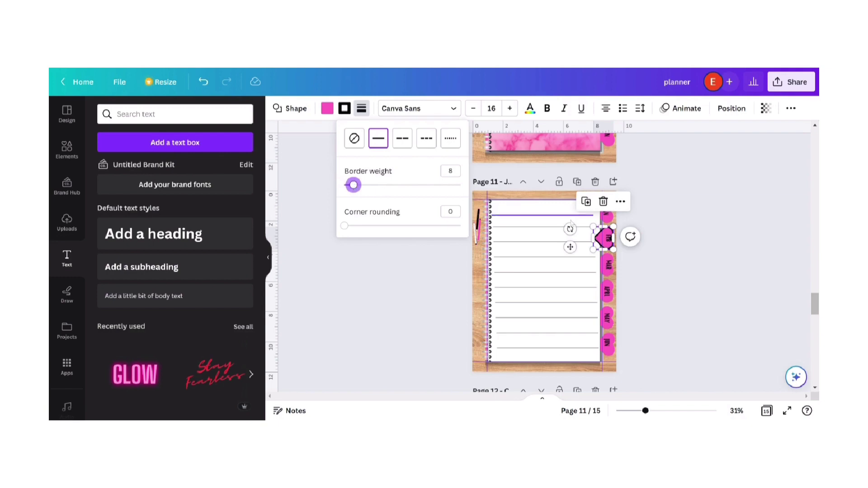
left_click(758, 270)
left_click(757, 270)
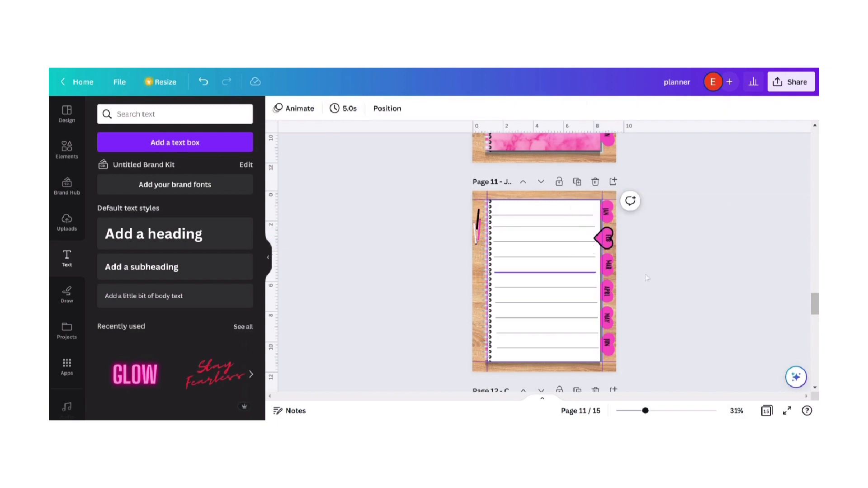
In the all-pages overview, duplicate lined page 11 with the highlighted FEB tab seven times
left_click(767, 411)
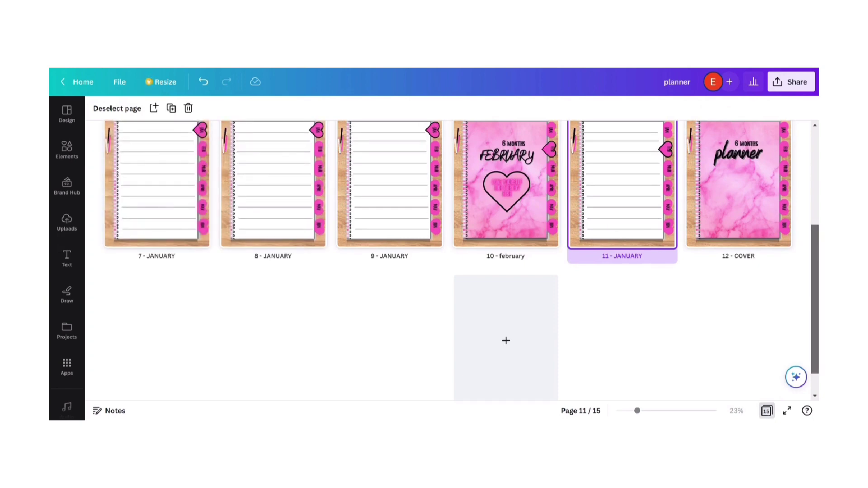
scroll(452, 260, "up", 3)
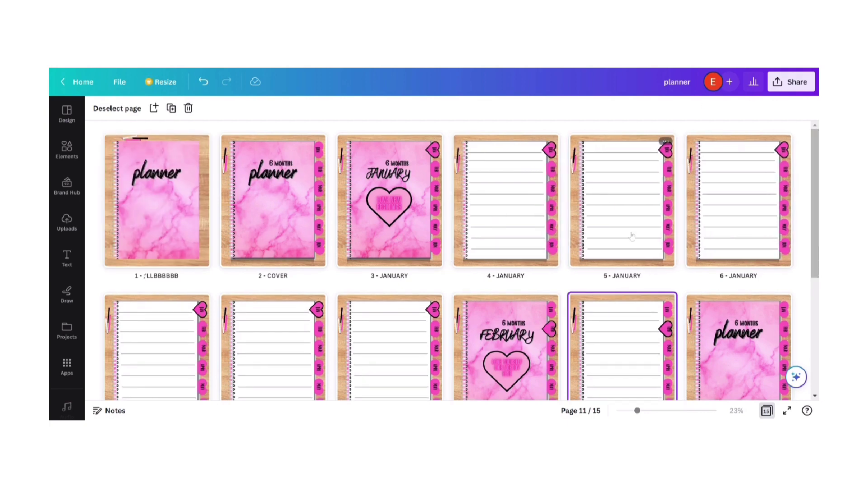
scroll(786, 227, "down", 5)
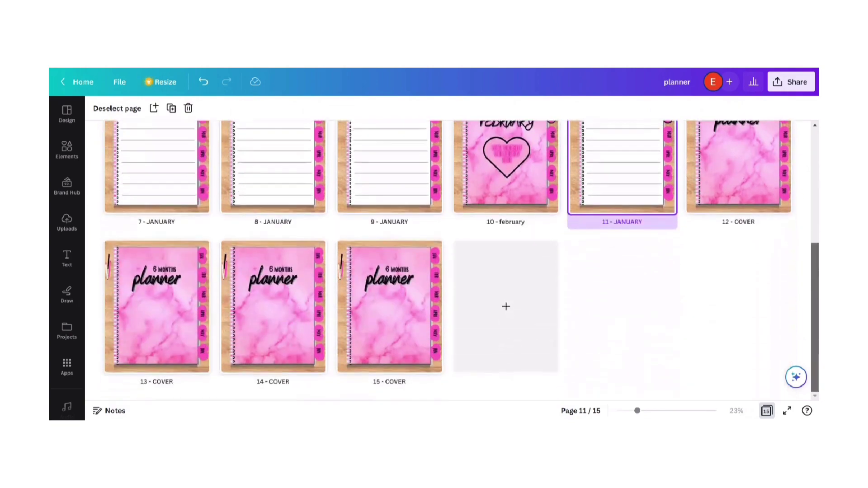
scroll(817, 297, "up", 3)
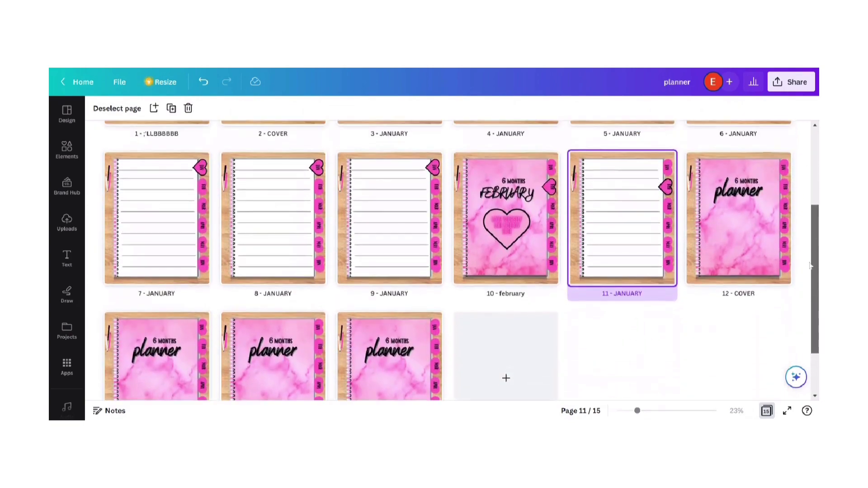
left_click(171, 109)
left_click(171, 109)
left_click(171, 108)
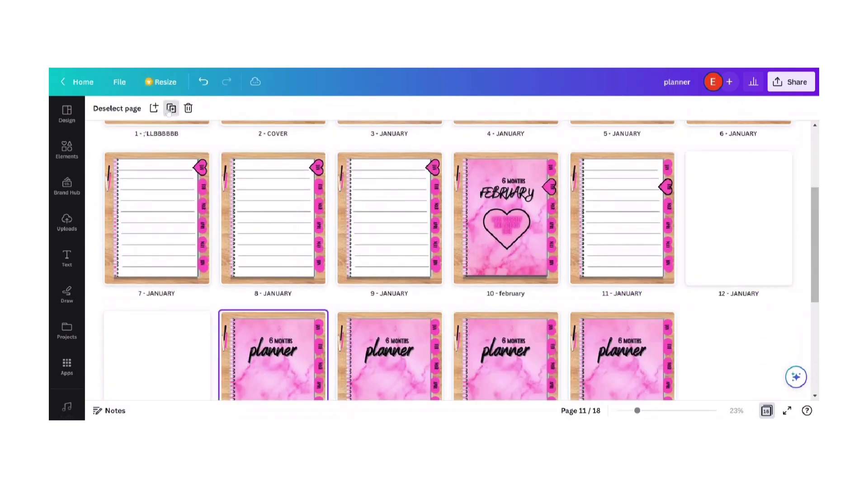
left_click(171, 108)
left_click(171, 108)
left_click(171, 108)
left_click(171, 109)
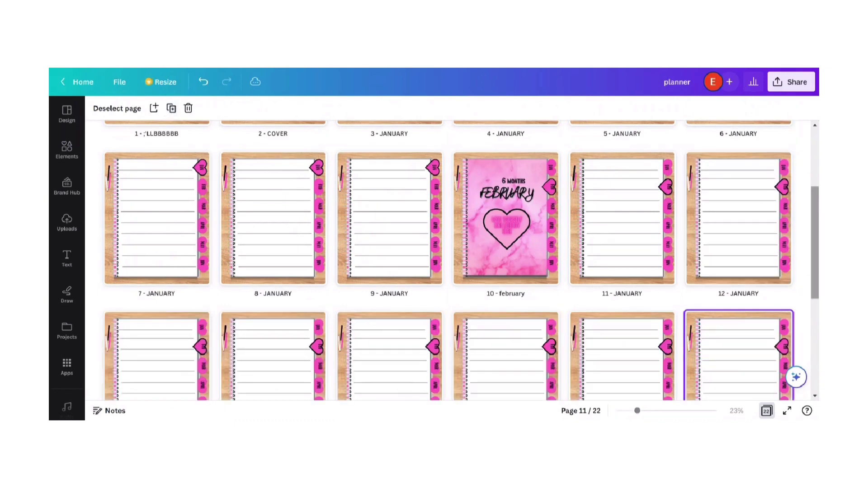
Delete lined page 18 and move lined page 17 to directly after the next planner cover page
scroll(818, 242, "down", 2)
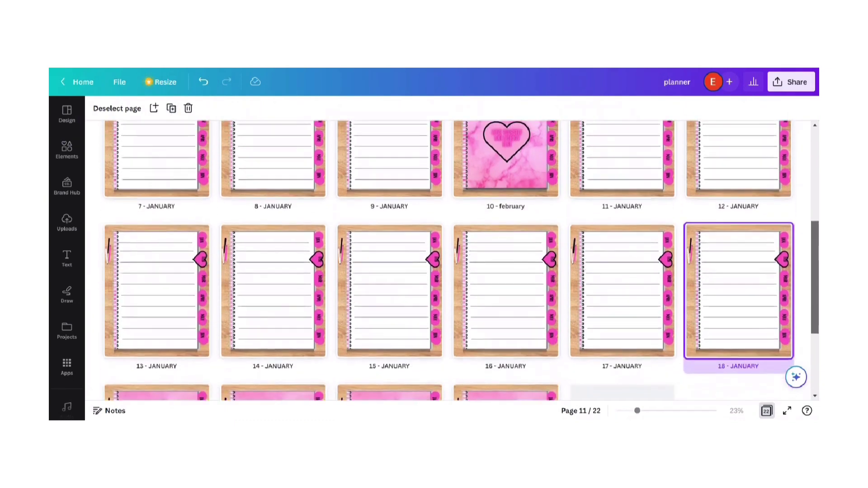
mouse_move(818, 242)
left_mouse_down()
mouse_move(817, 281)
mouse_move(816, 234)
left_mouse_up()
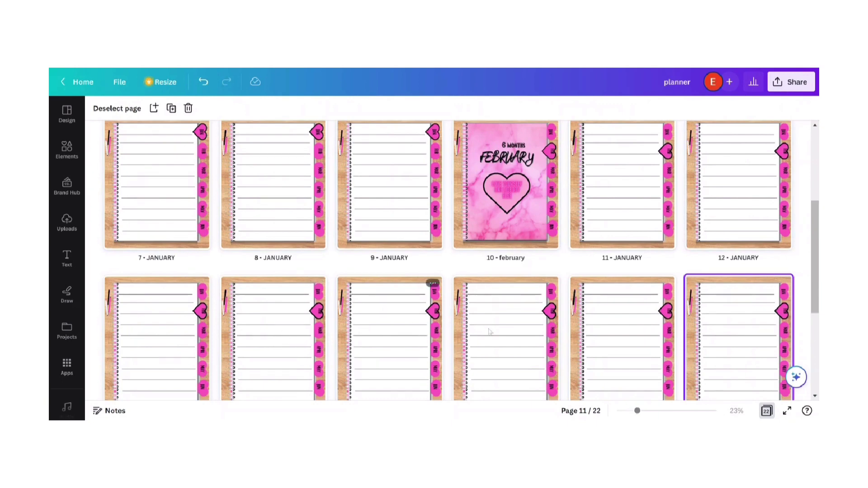
left_click(783, 283)
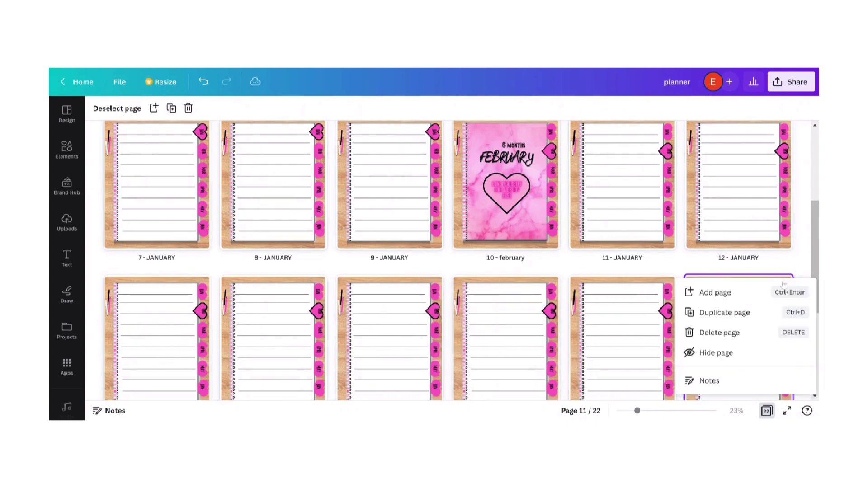
left_click(705, 333)
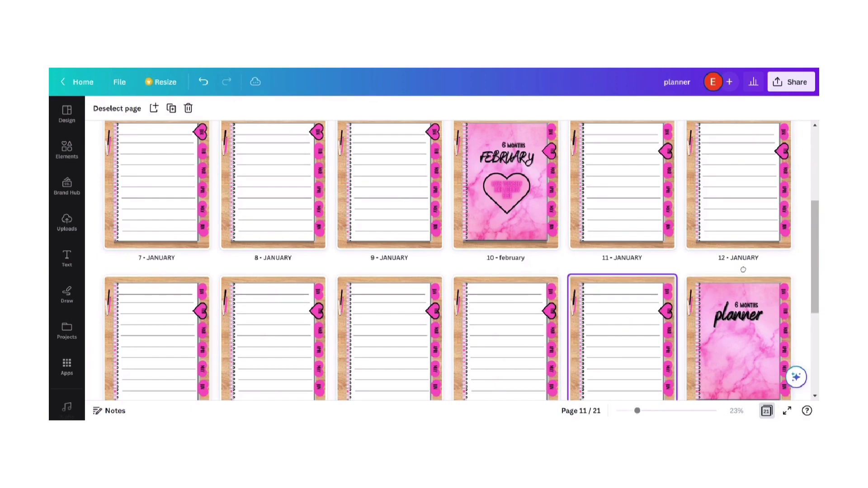
left_click_drag(669, 272, 786, 277)
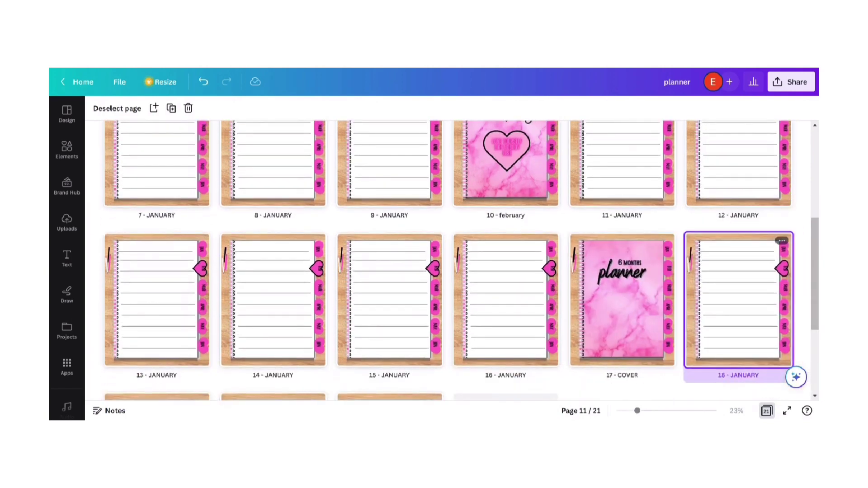
Open the cover on page 17 and replace its "planner" title with "MARCH"
double_click(601, 307)
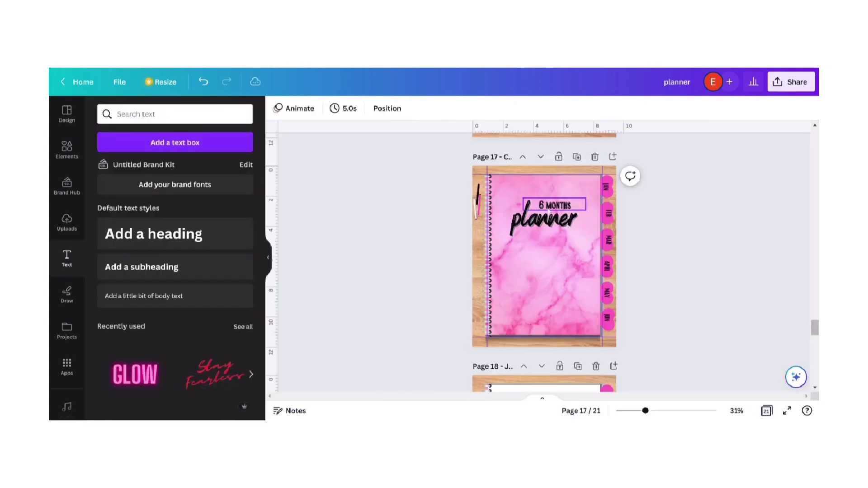
left_click(559, 222)
left_click(559, 222)
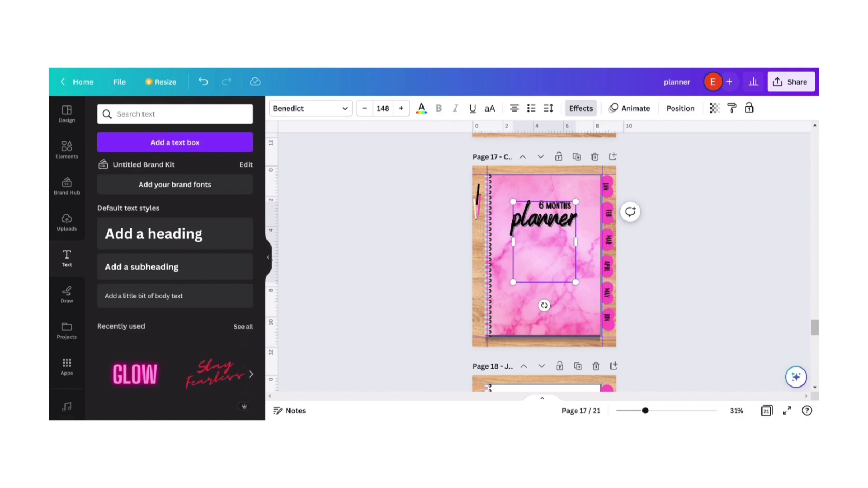
key("BackSpace")
key("BackSpace")
key("BackSpace")
key("BackSpace")
key("BackSpace")
key("BackSpace")
key("BackSpace")
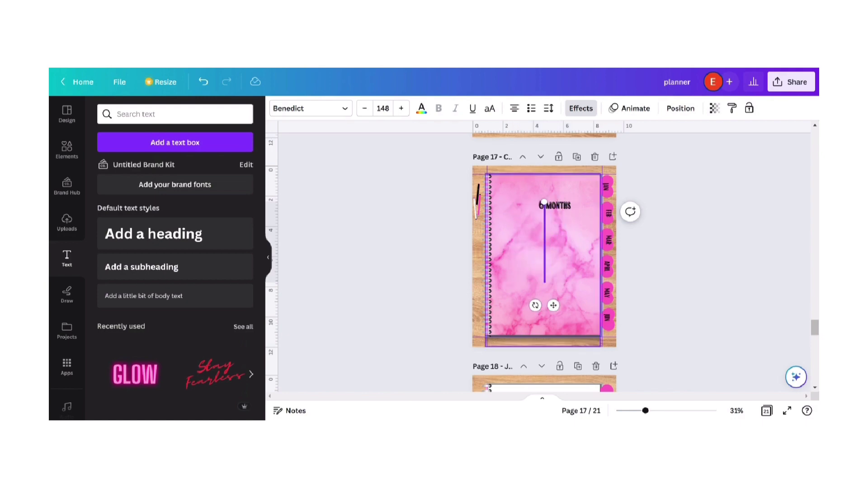
type("MARCH")
Shrink the MARCH title to font size 102 and place it just below the 6 MONTHS text
left_click_drag(590, 281, 560, 283)
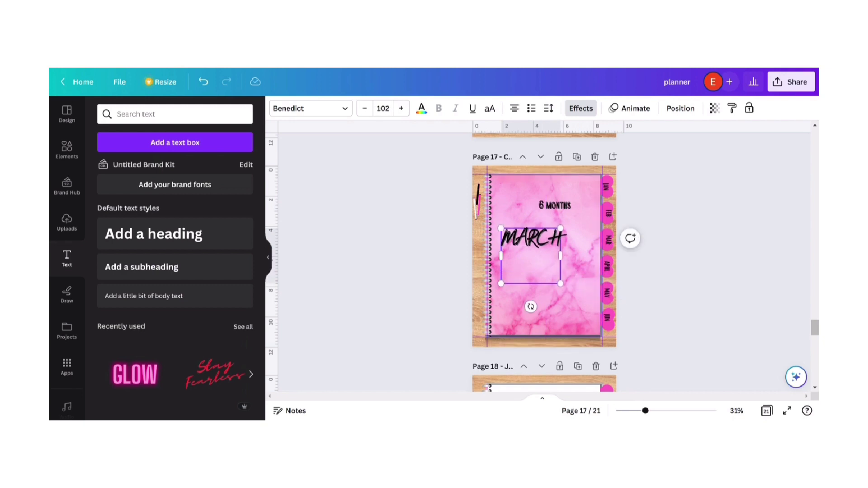
left_click_drag(537, 246, 539, 230)
left_click(682, 254)
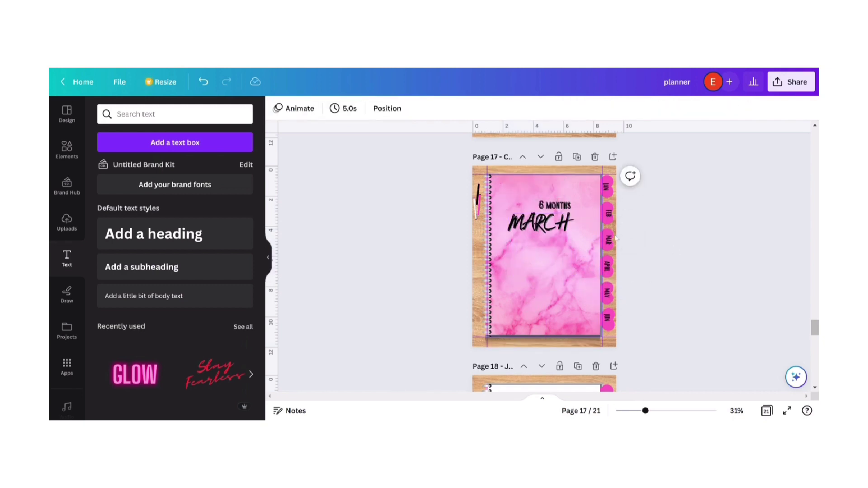
Bring the MAR heart tab on the March cover forward and give it a solid black border of weight 8
left_click(609, 233)
left_click(620, 204)
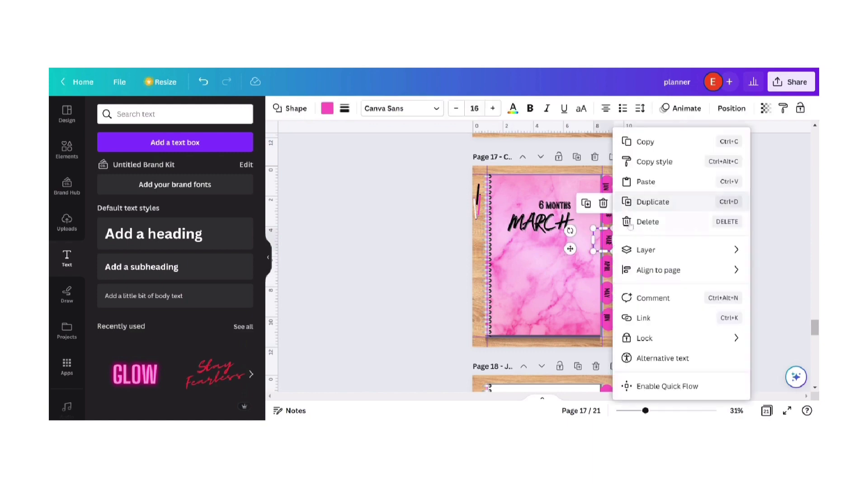
mouse_move(638, 251)
left_click(583, 248)
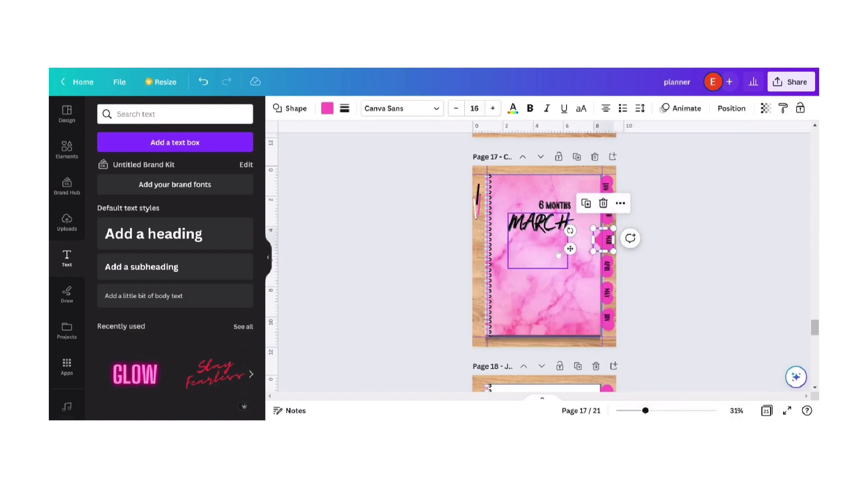
left_click(344, 109)
left_click(353, 185)
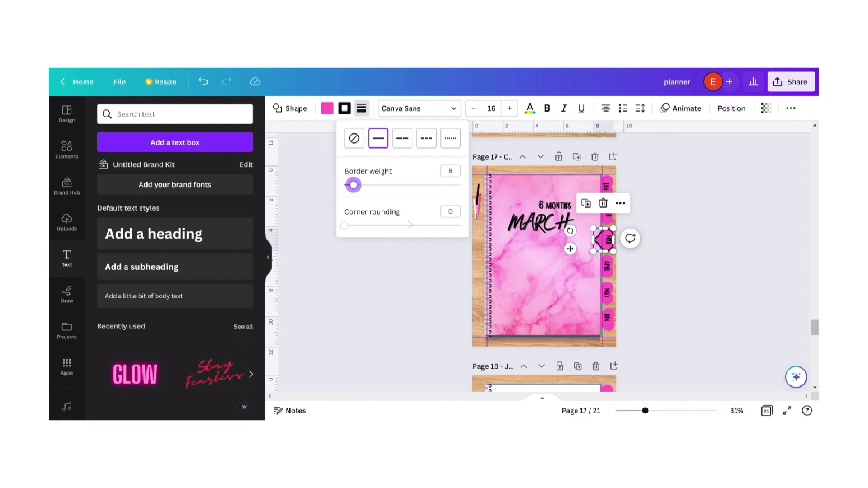
Add the recently used heart shape to the March cover and center it below the MARCH title
left_click(72, 161)
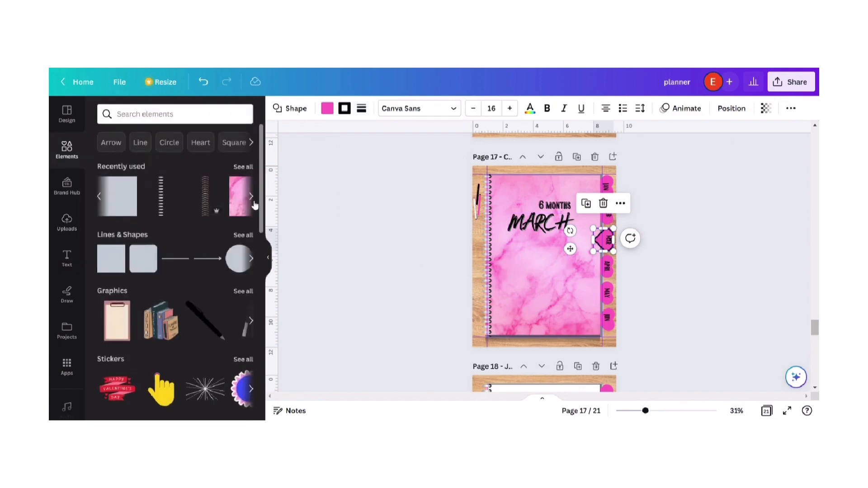
scroll(101, 198, "right", 3)
scroll(101, 197, "left", 2)
scroll(100, 198, "left", 1)
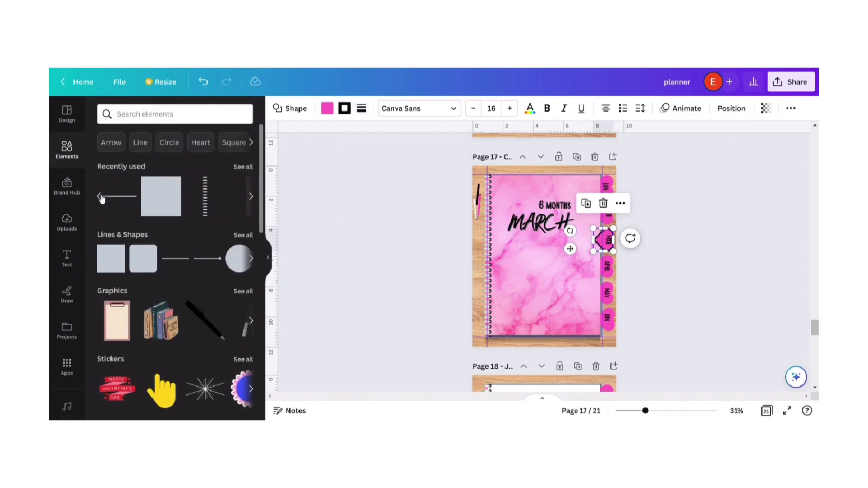
left_click(163, 195)
left_click_drag(565, 276, 545, 268)
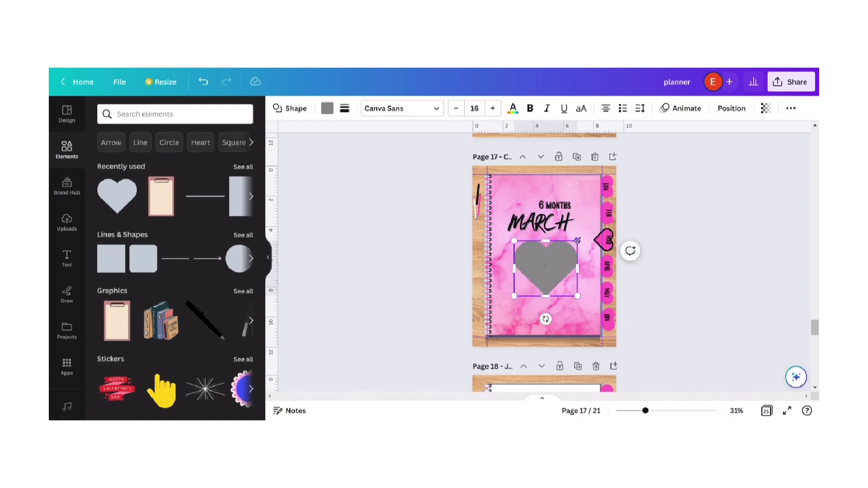
Style the March cover's heart with a light pink fill and solid black border, slightly enlarged and centered below the title
left_click(326, 108)
left_click(189, 196)
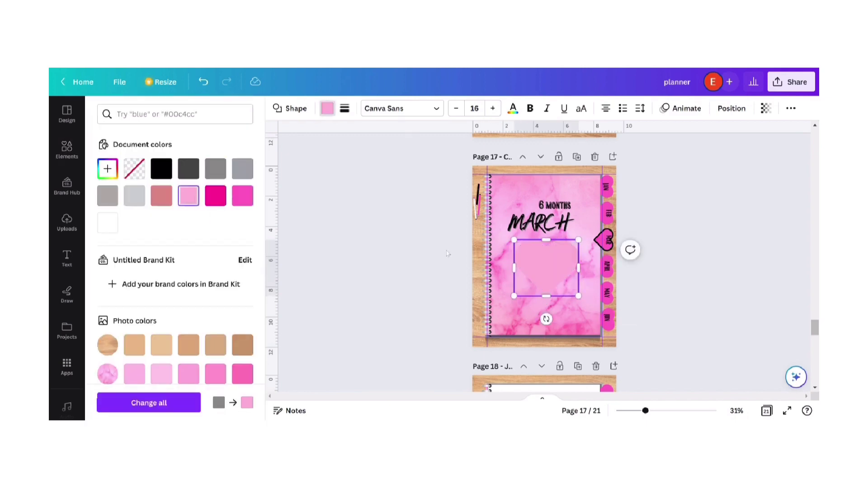
left_click(345, 109)
left_click(377, 137)
left_click(546, 272)
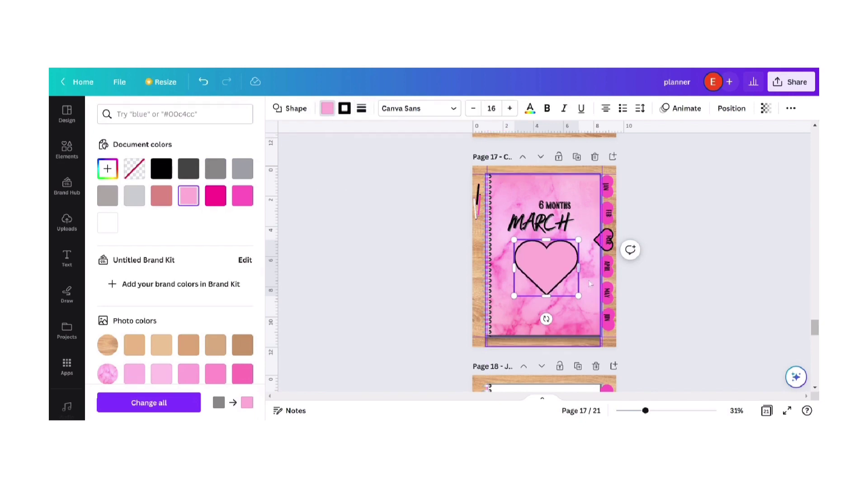
left_click_drag(579, 296, 585, 302)
left_click_drag(550, 272, 549, 274)
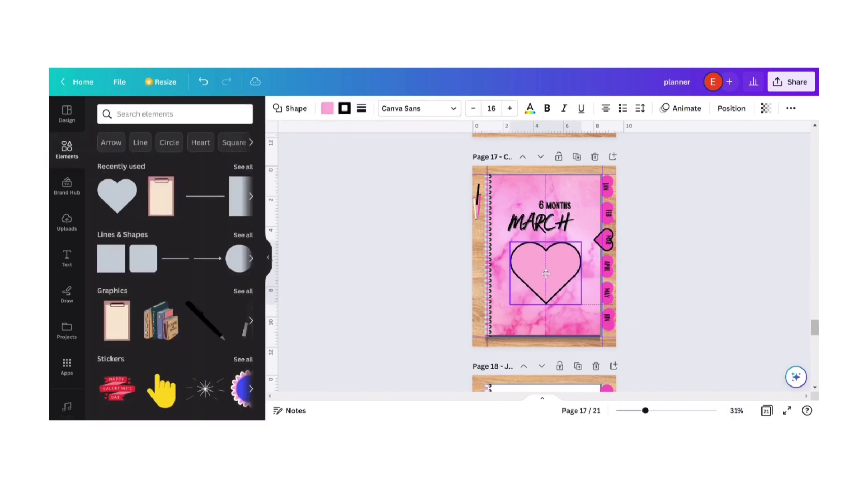
Add the recently used GLOW text style to the March cover at font size 100, reading "STAND ON WHAT YOU BELIEVE IN"
left_click(67, 258)
left_click(144, 379)
left_click(383, 108)
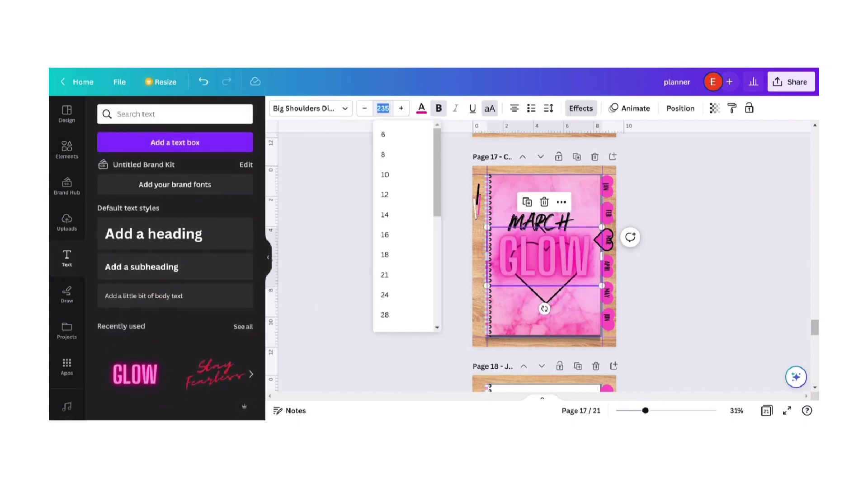
left_click(383, 108)
left_click(383, 108)
key("Return")
double_click(568, 243)
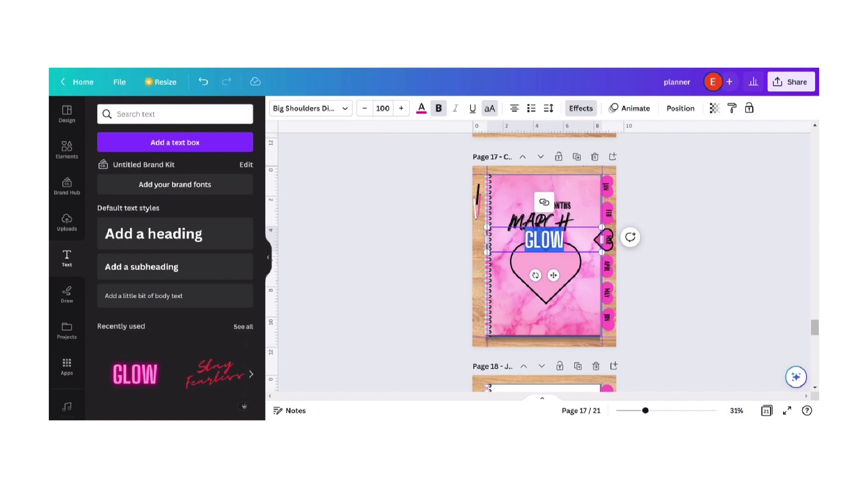
type("STAND ON W")
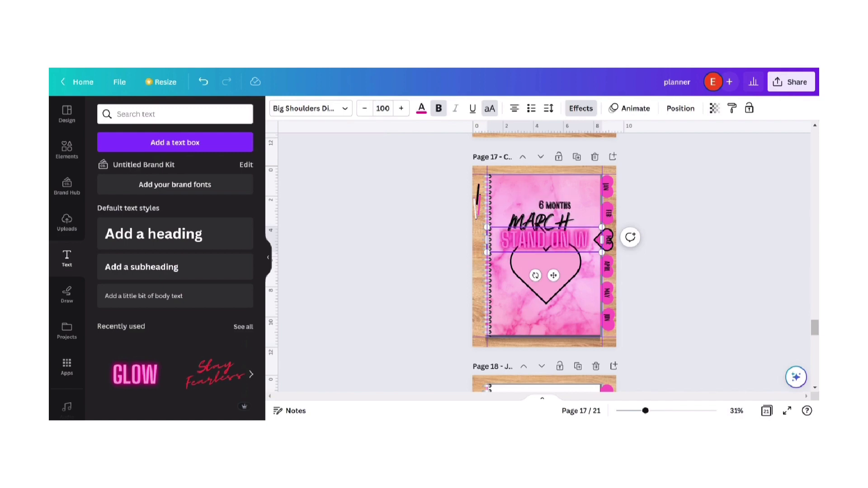
type("HAT YOU BELIEVE IN")
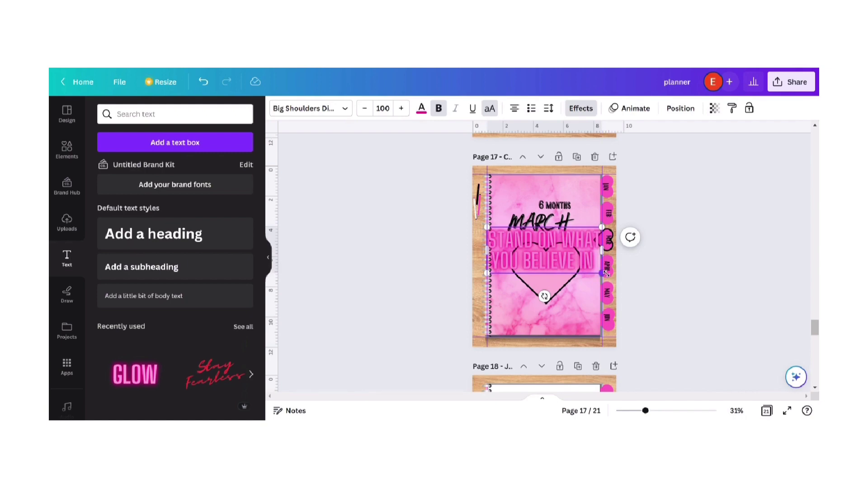
Shrink the quote to font size 48.7 and center it inside the slightly enlarged March heart
left_click_drag(605, 273, 583, 255)
left_click_drag(533, 280, 586, 309)
left_click(552, 302)
left_click(553, 270)
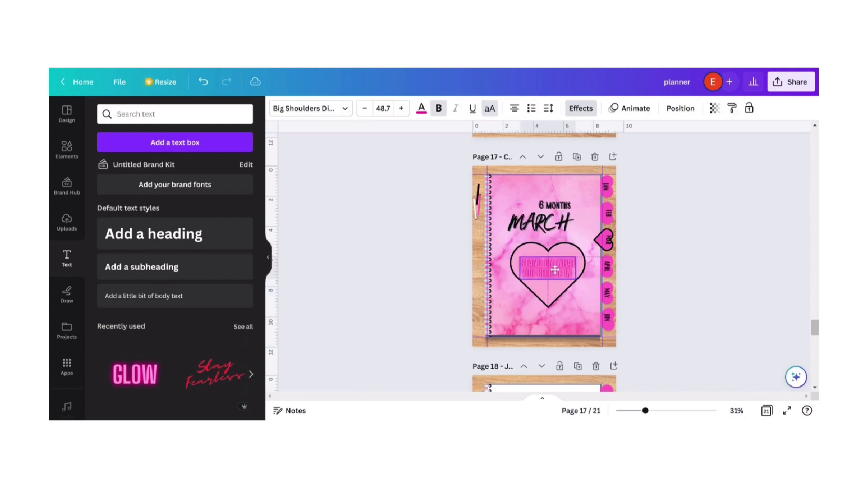
left_click(682, 291)
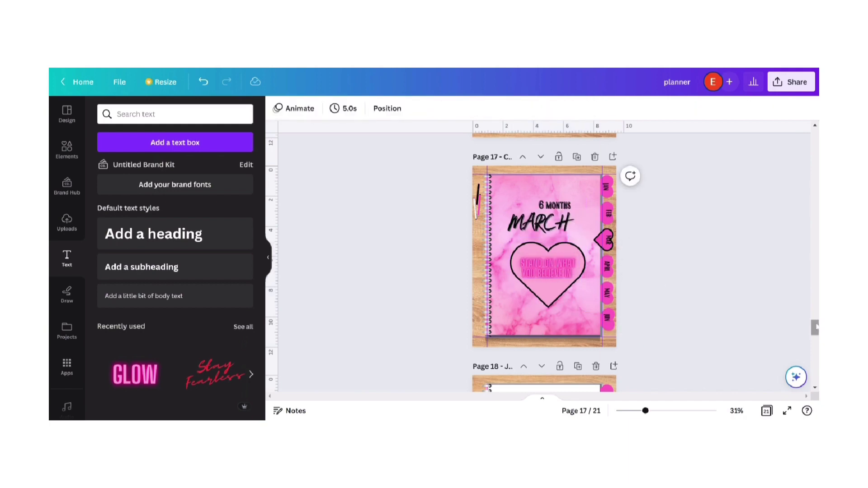
Send the FEB heart tab backward on the lined page 18 and remove its border
left_click(507, 156)
scroll(773, 295, "down", 5)
left_click(608, 218)
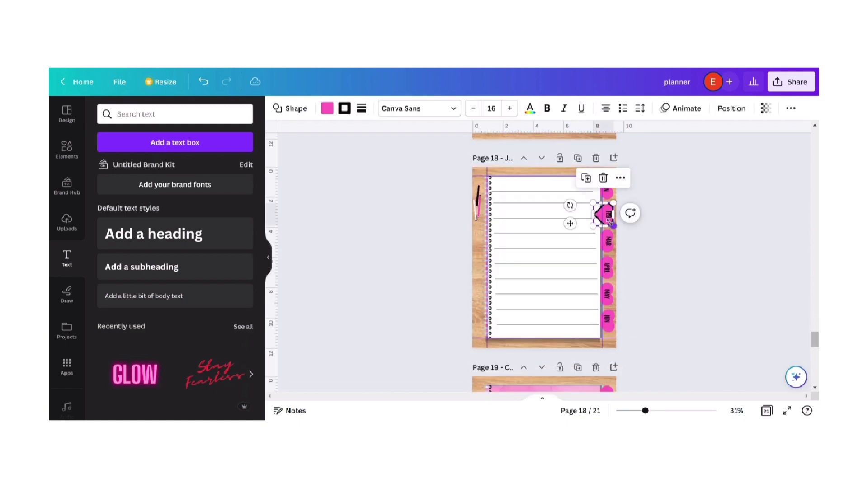
left_click(362, 109)
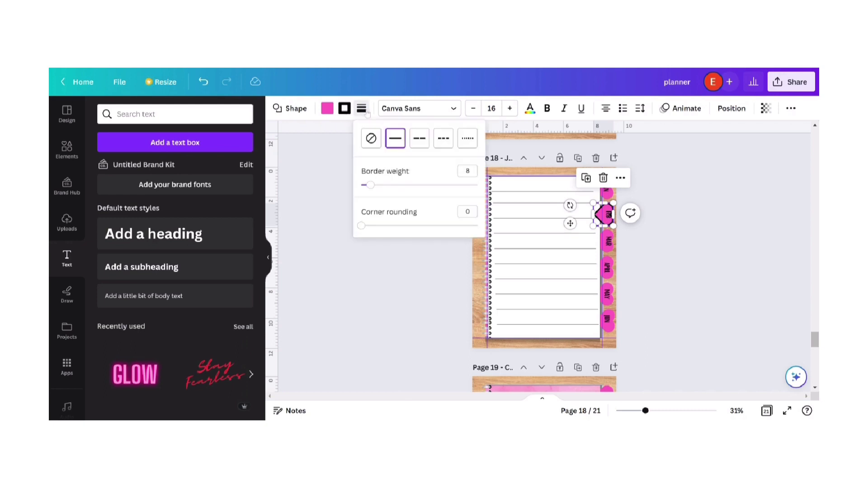
left_click(361, 109)
left_click(620, 178)
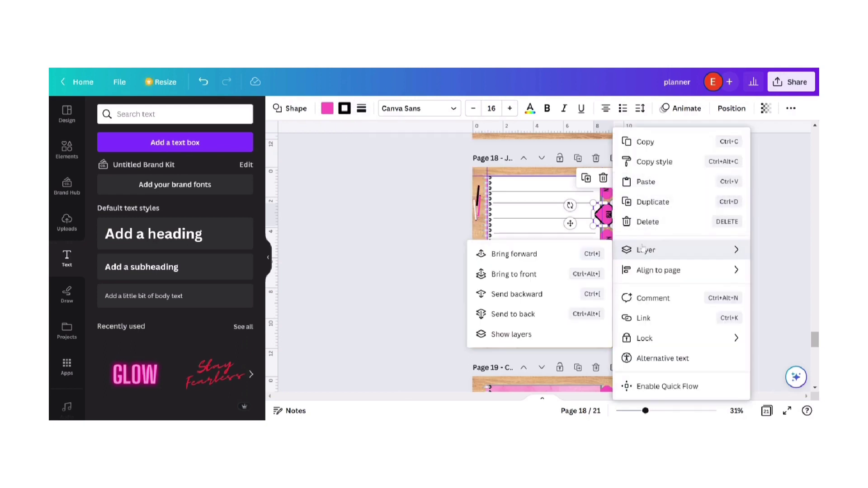
mouse_move(645, 250)
left_click(517, 294)
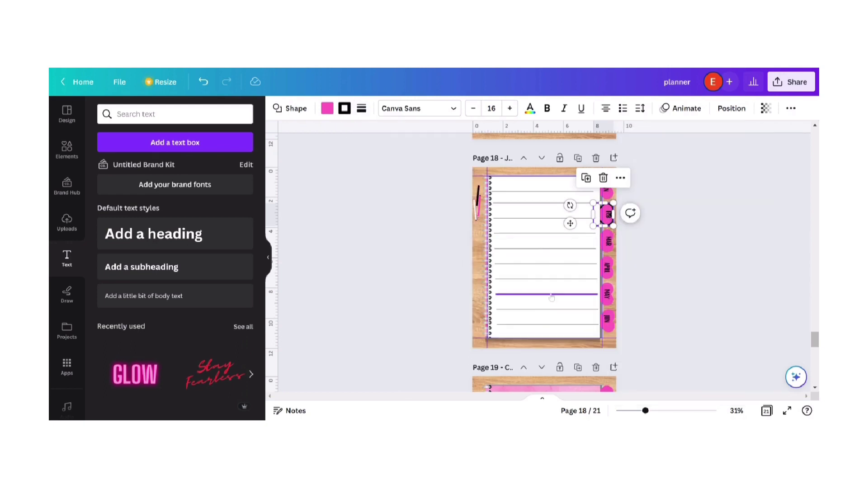
left_click(361, 109)
left_click_drag(363, 186, 360, 185)
left_click(672, 256)
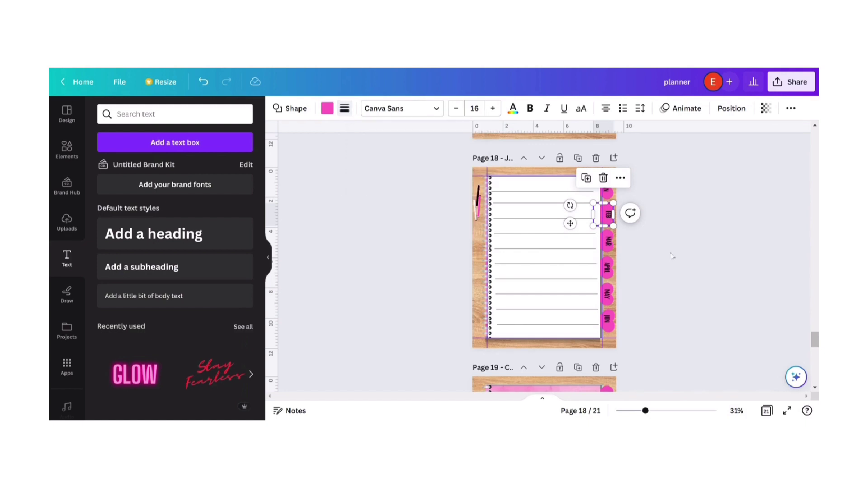
Bring the MAR heart tab on page 18 forward and give it a solid black border of weight 8
left_click(609, 239)
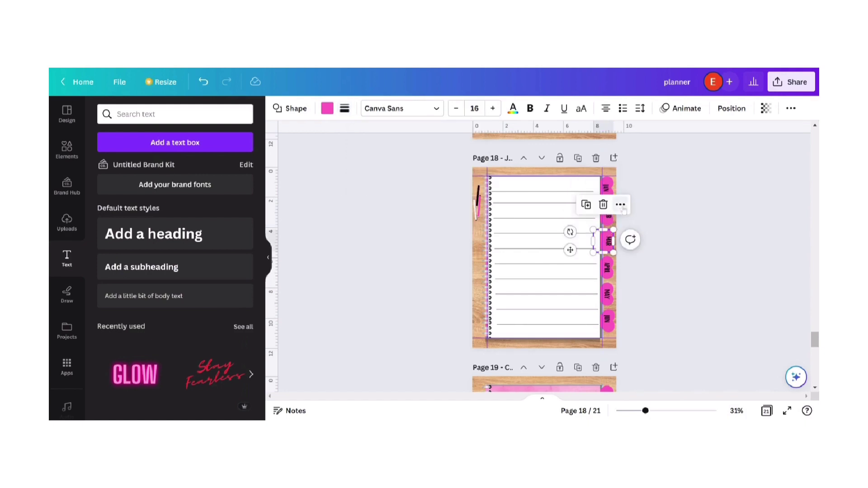
right_click(609, 240)
mouse_move(642, 250)
left_click(556, 260)
left_click(621, 204)
mouse_move(639, 248)
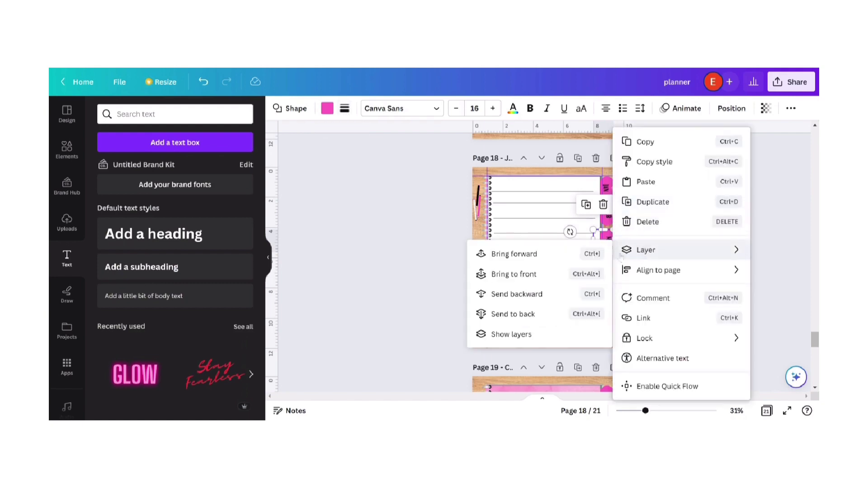
left_click(507, 254)
left_click(345, 108)
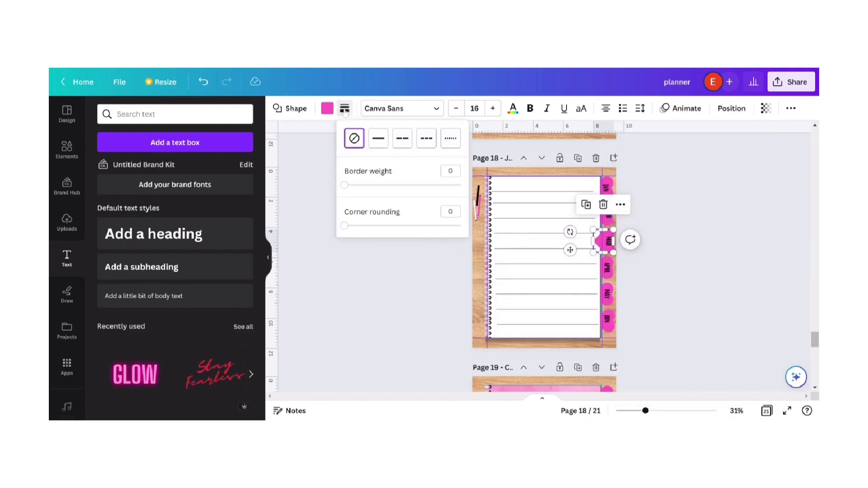
left_click(352, 185)
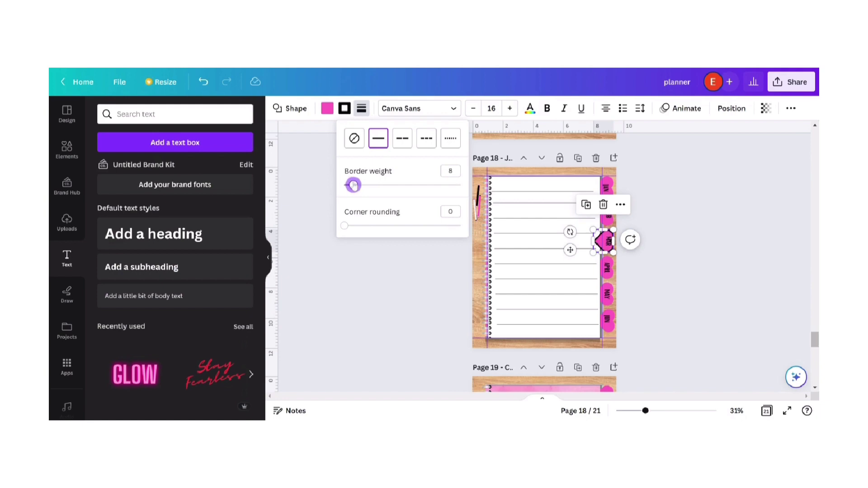
left_click(353, 320)
left_click(686, 295)
Resize the April title on the page 24 cover and place it just below the 6 MONTHS text
left_click(766, 411)
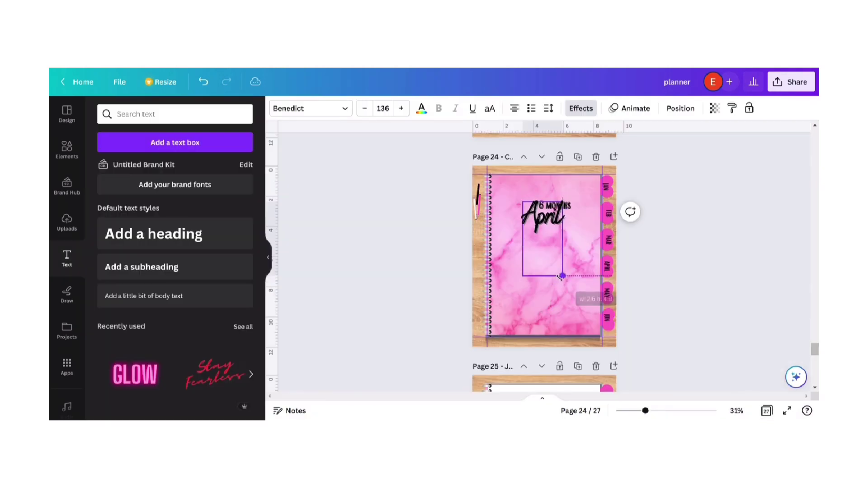
left_click_drag(691, 297, 612, 249)
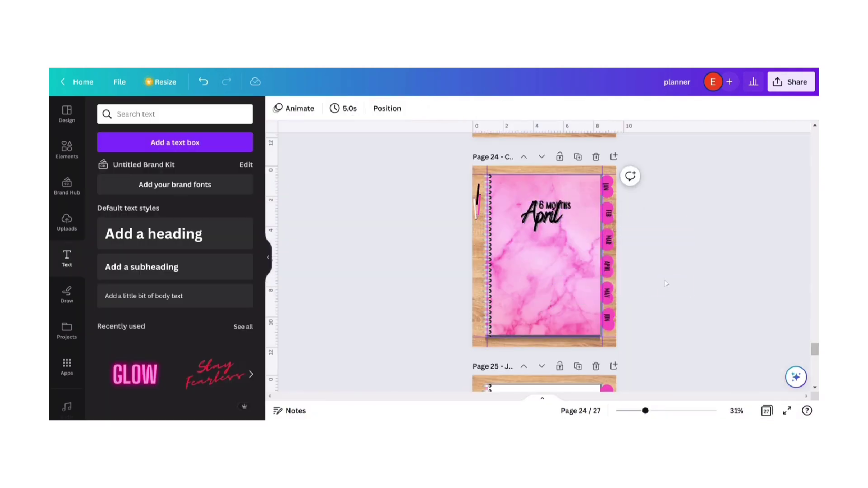
left_click_drag(547, 224, 547, 235)
left_click(703, 264)
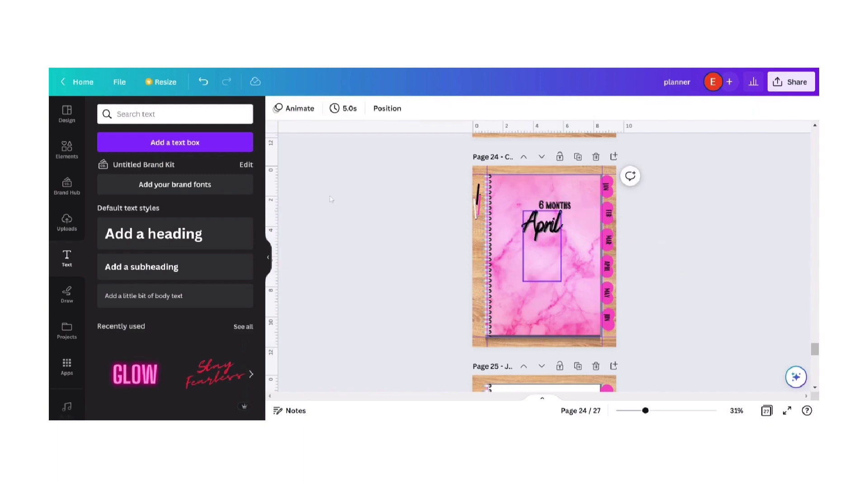
Add the recently used heart shape to the April cover, enlarge it and center it below the April title
left_click(67, 149)
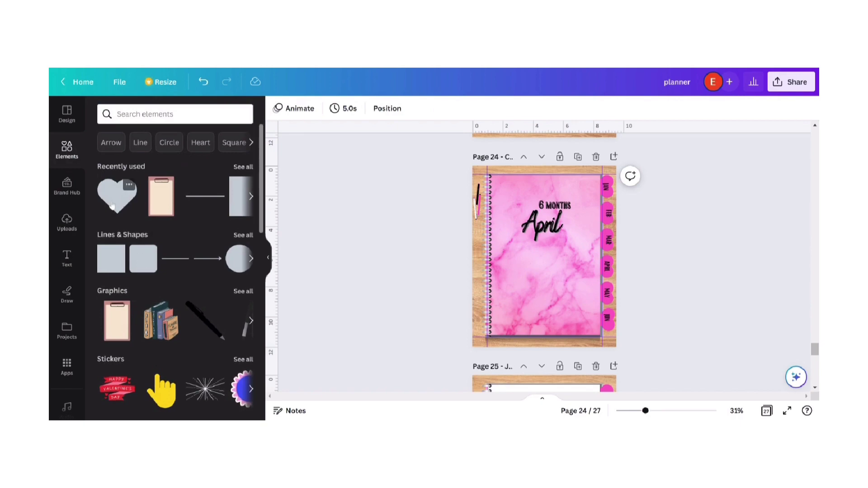
left_click(128, 186)
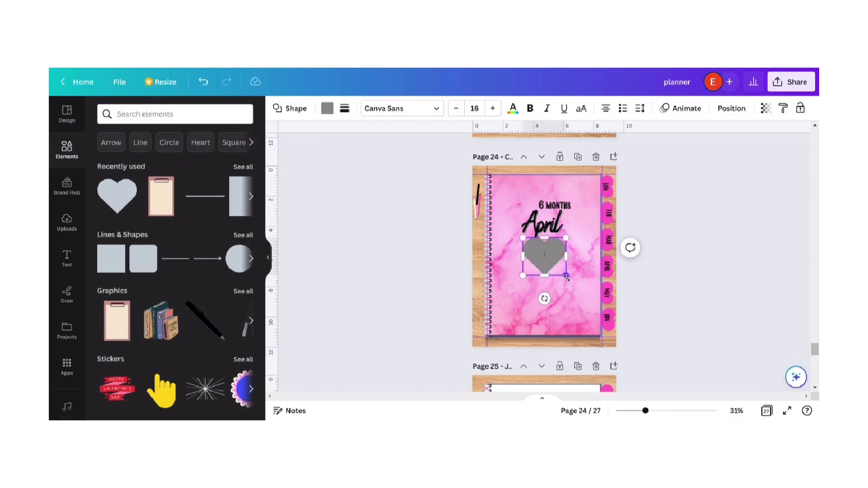
left_click_drag(564, 275, 586, 293)
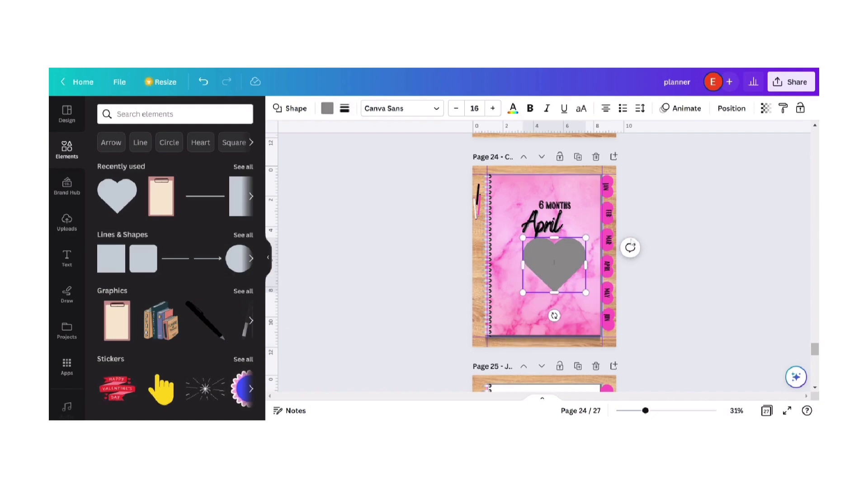
left_click_drag(569, 273, 559, 275)
Give the April cover's heart a light pink fill and a solid black border of weight 9, and enlarge it slightly
left_click(327, 108)
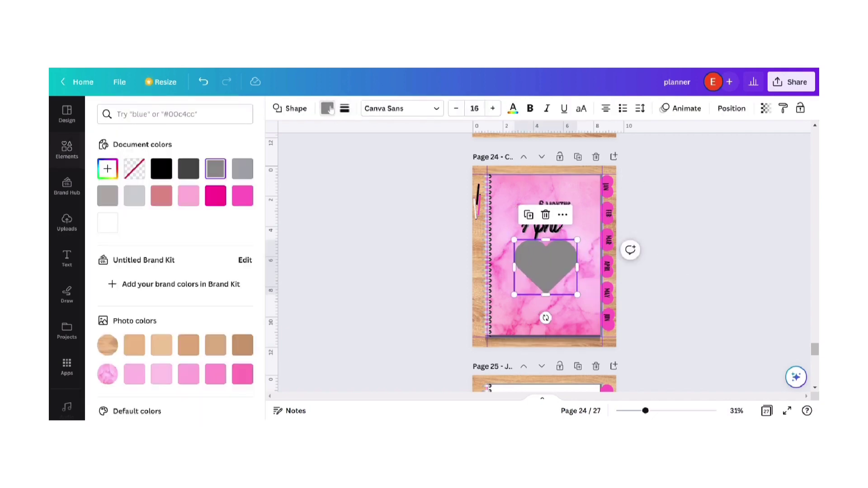
left_click(188, 195)
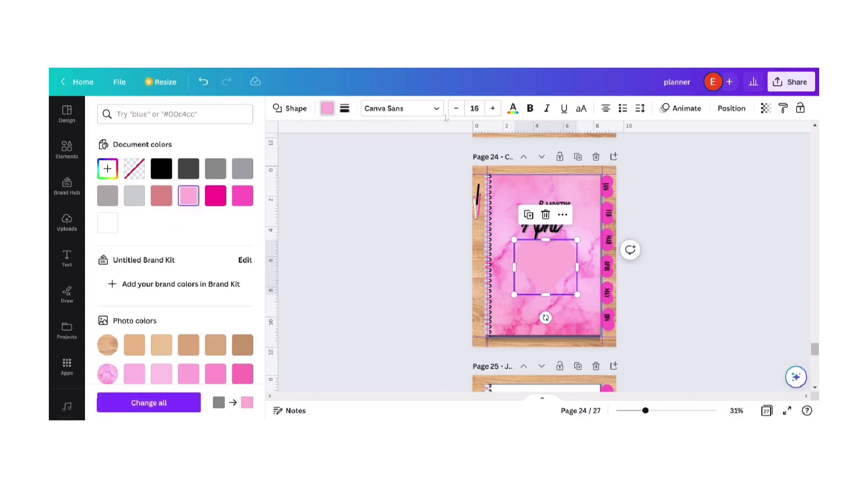
left_click(345, 109)
left_click(355, 185)
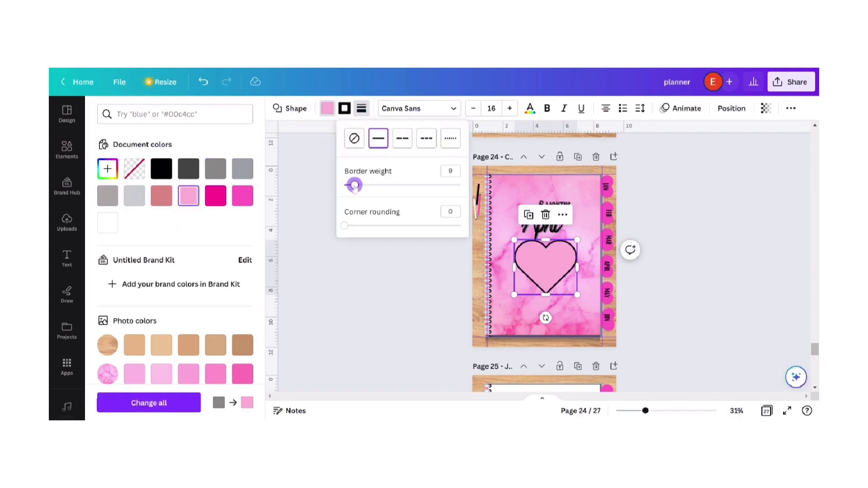
left_click(384, 282)
key("Escape")
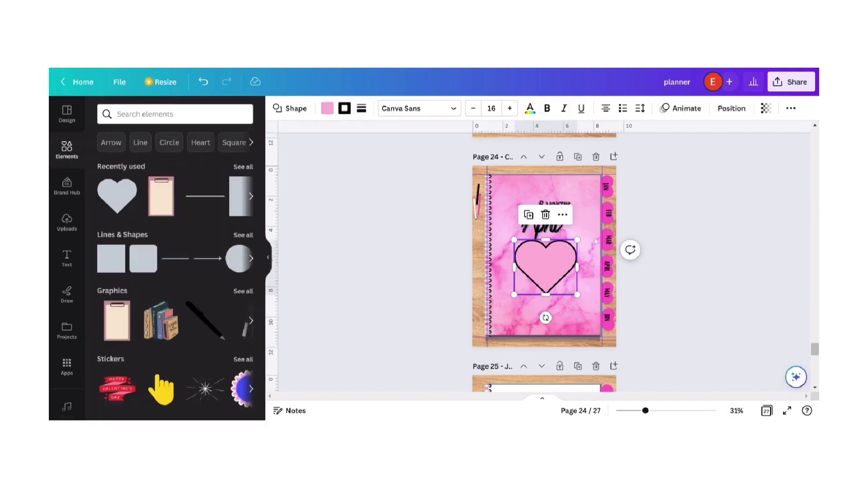
left_click_drag(575, 294, 583, 300)
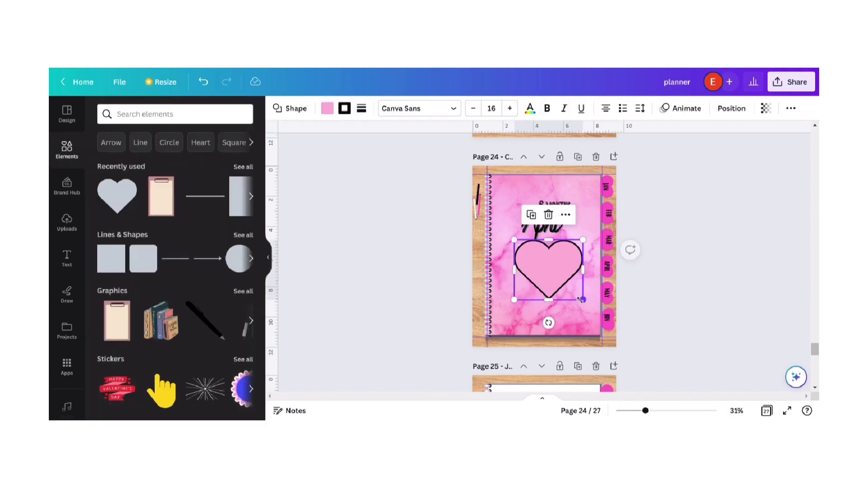
left_click(430, 247)
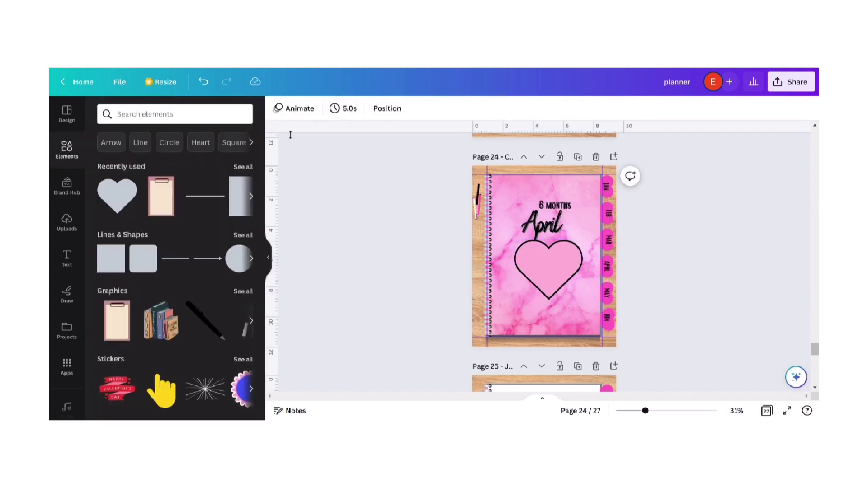
Bring the APRIL heart tab on the April cover forward and give it a solid black border
left_click(607, 259)
right_click(608, 258)
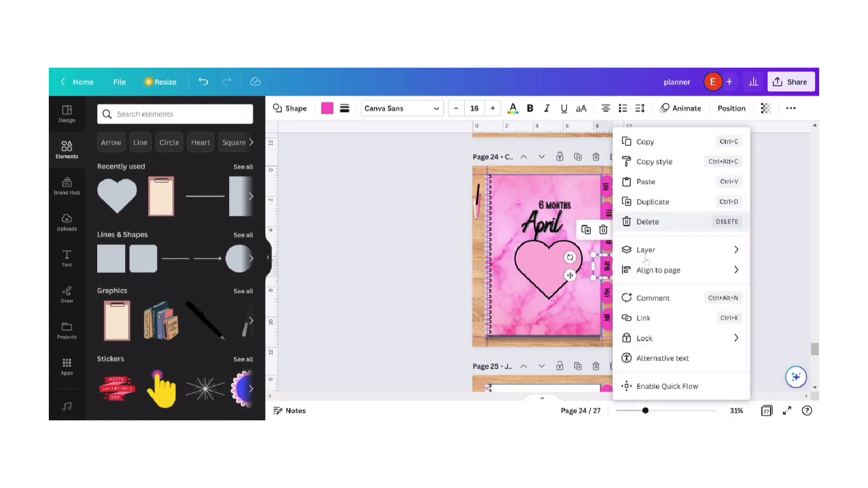
mouse_move(649, 252)
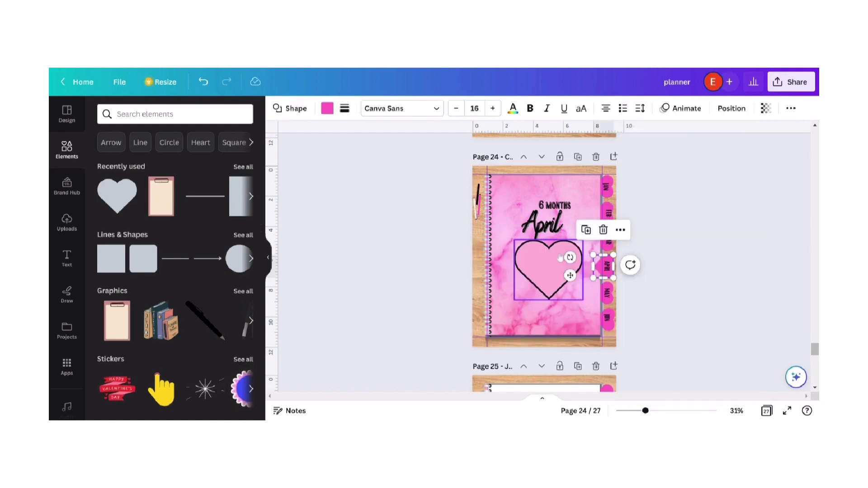
left_click(515, 306)
left_click(345, 109)
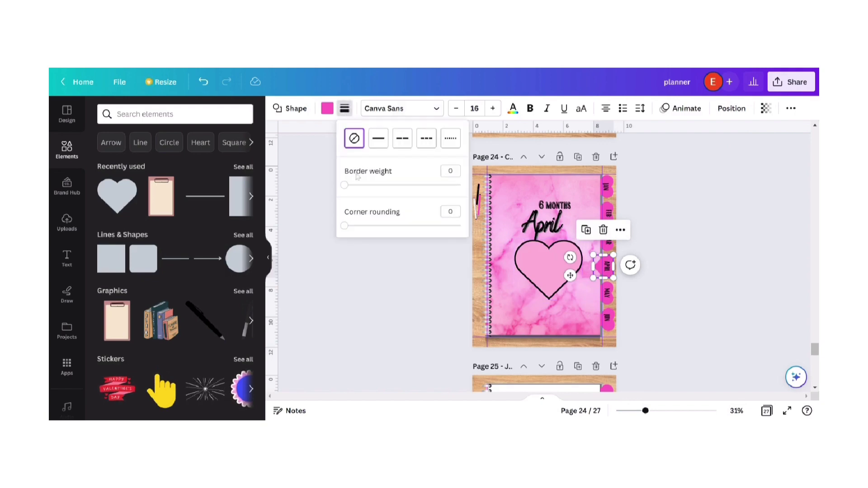
left_click(378, 138)
left_click(370, 268)
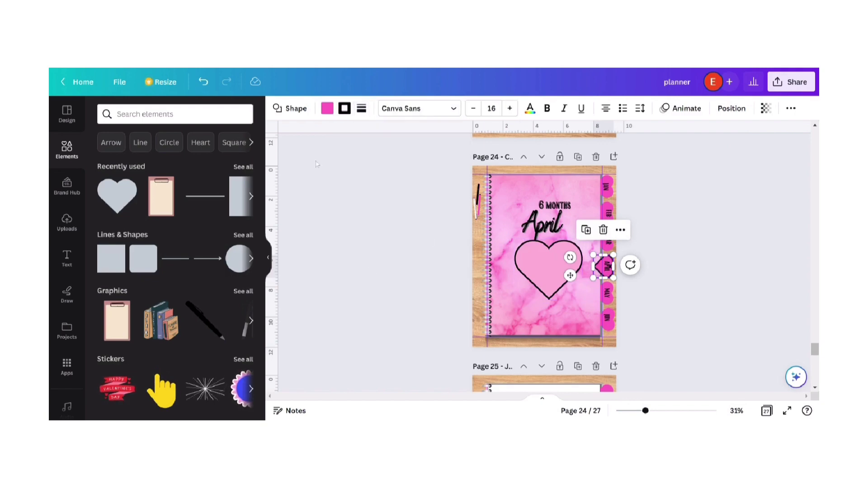
Add the recently used GLOW text style to the April cover and set its font size to 100
left_click(67, 257)
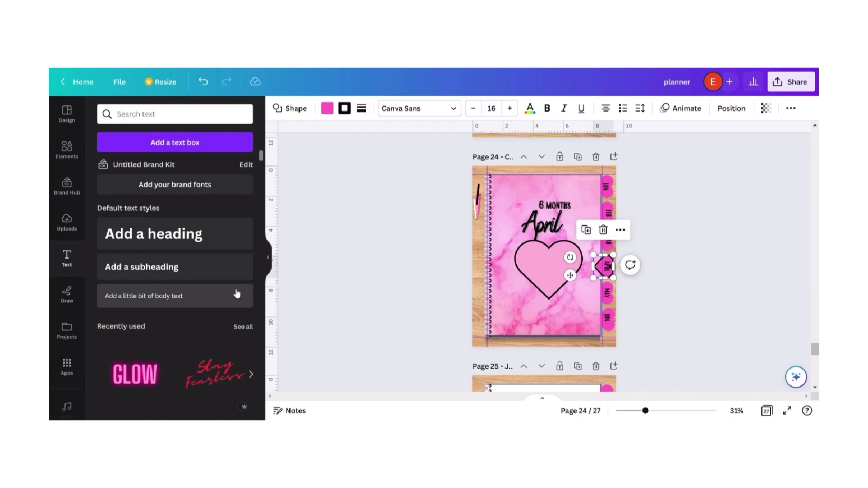
left_click(147, 383)
left_click(384, 108)
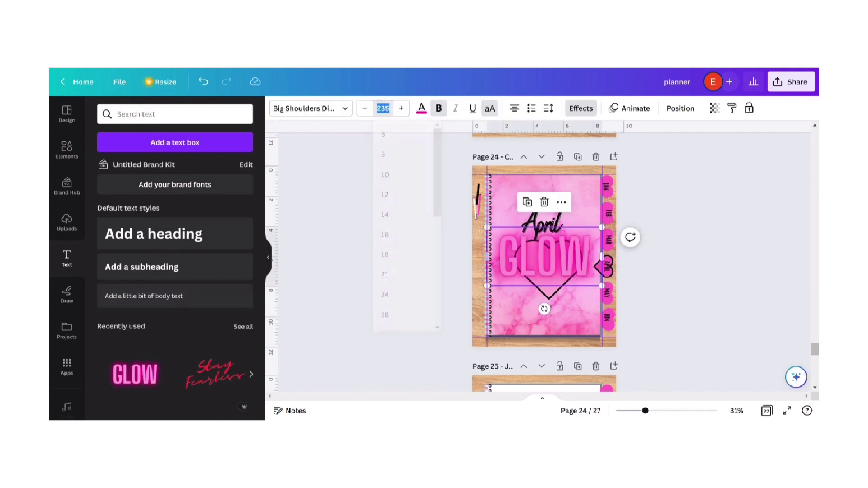
key("BackSpace")
type("100")
key("Return")
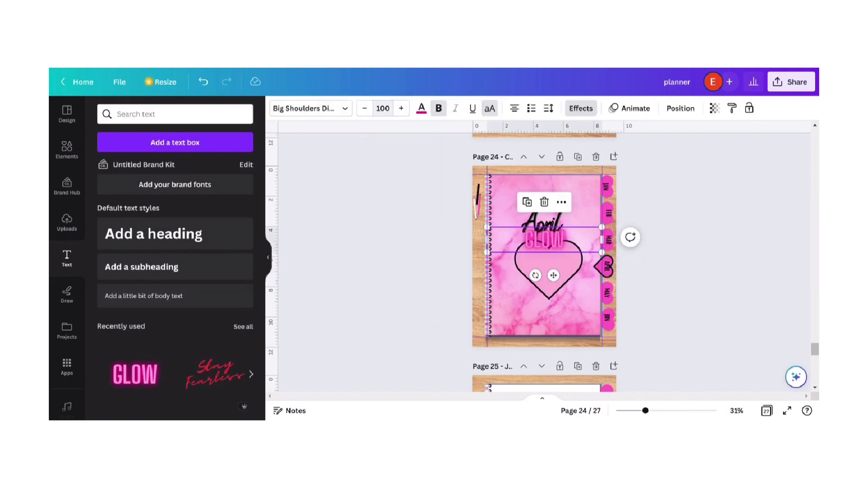
Replace the GLOW text on the April cover with NEVER GIVE UP, then shrink it and place it inside the heart
double_click(569, 243)
key("BackSpace")
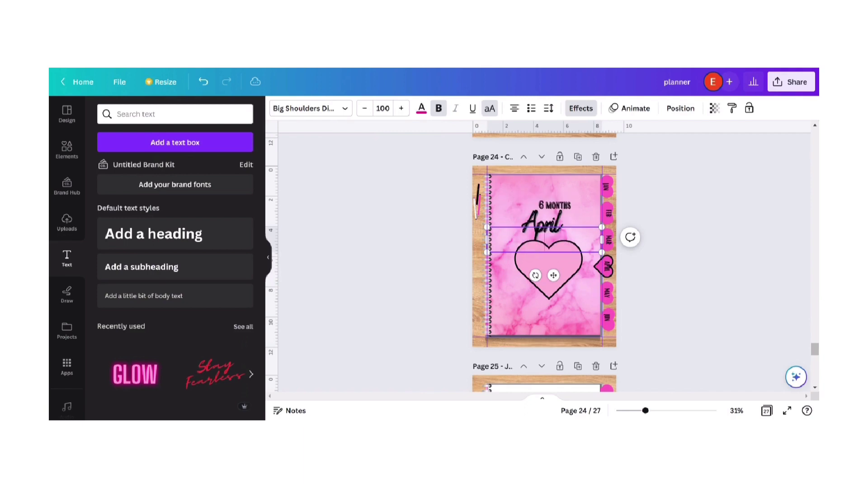
type("NEVER")
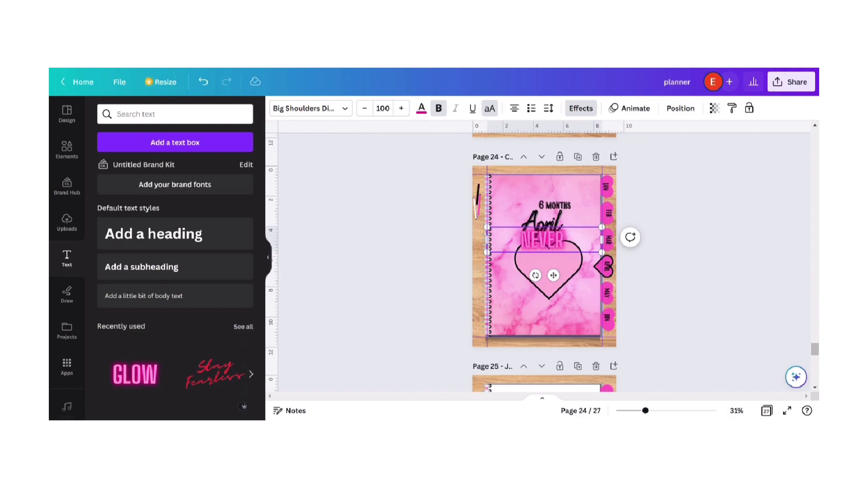
type(" GIVE UP")
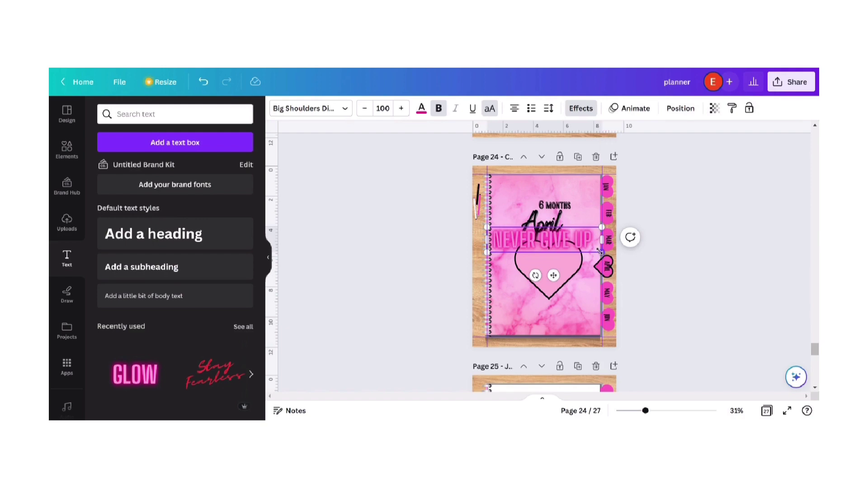
left_click_drag(600, 250, 557, 289)
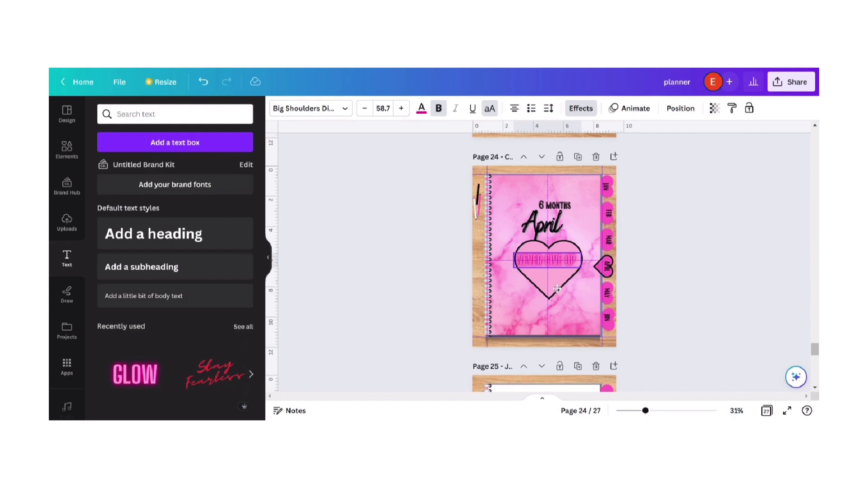
left_click(690, 242)
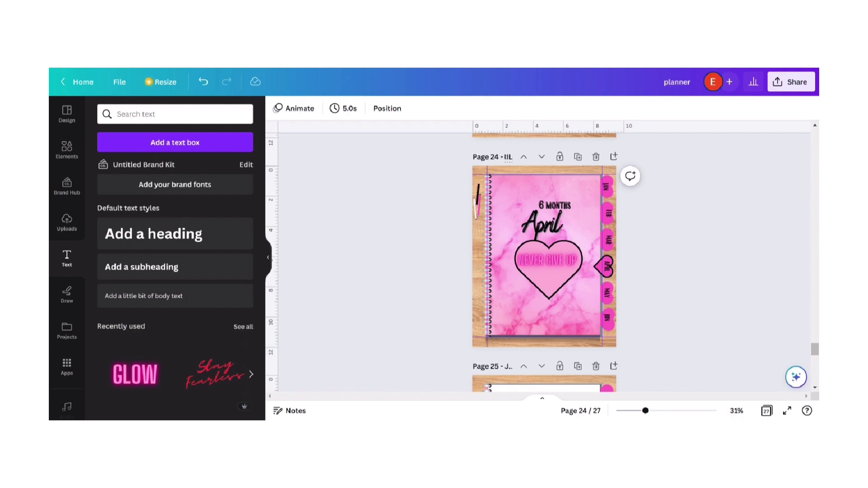
Nudge the NEVER GIVE UP text down slightly, then enlarge the April cover's heart a little and center it around the text
left_click_drag(560, 259, 561, 261)
left_click(569, 267)
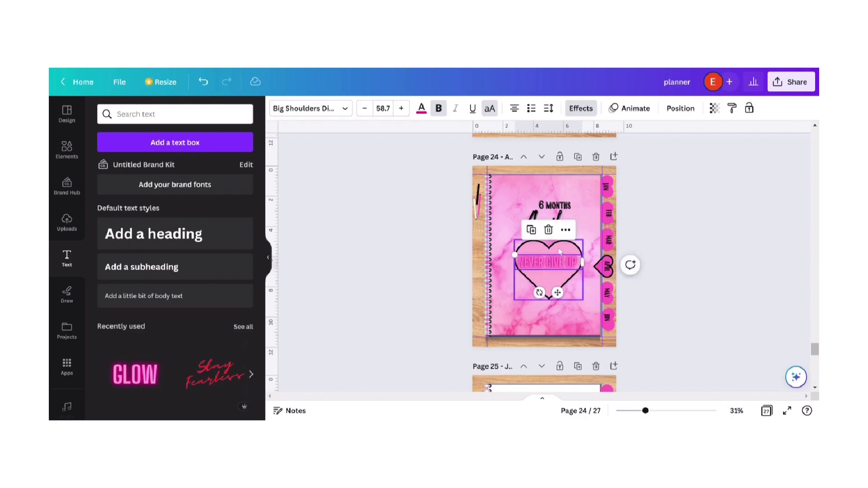
left_click_drag(583, 300, 546, 288)
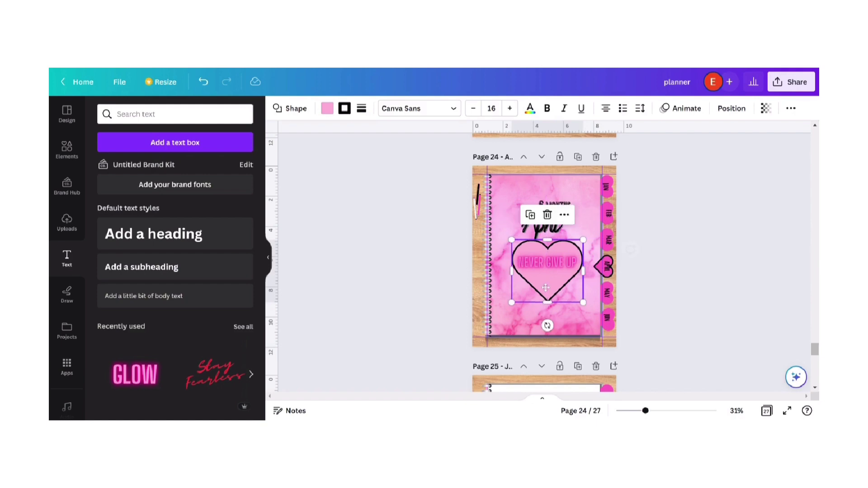
left_click(720, 288)
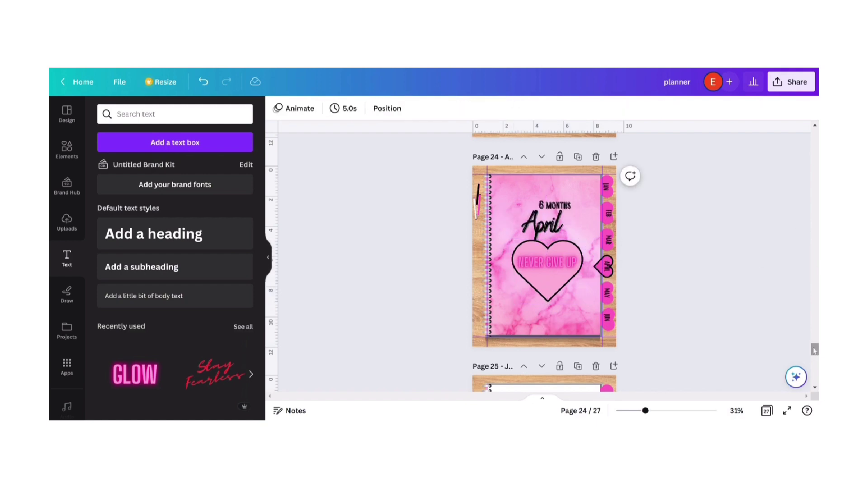
Remove the border from the MAR heart tab on lined page 25 and send the heart backward
left_click_drag(814, 349, 814, 361)
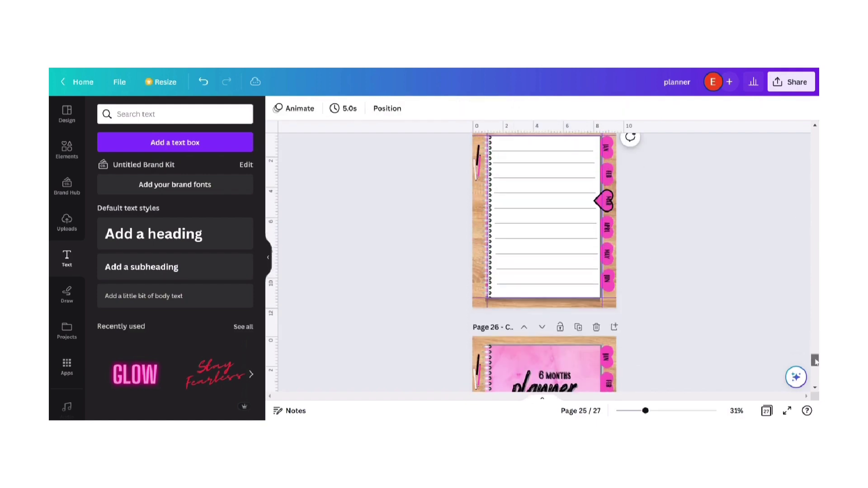
left_click(606, 201)
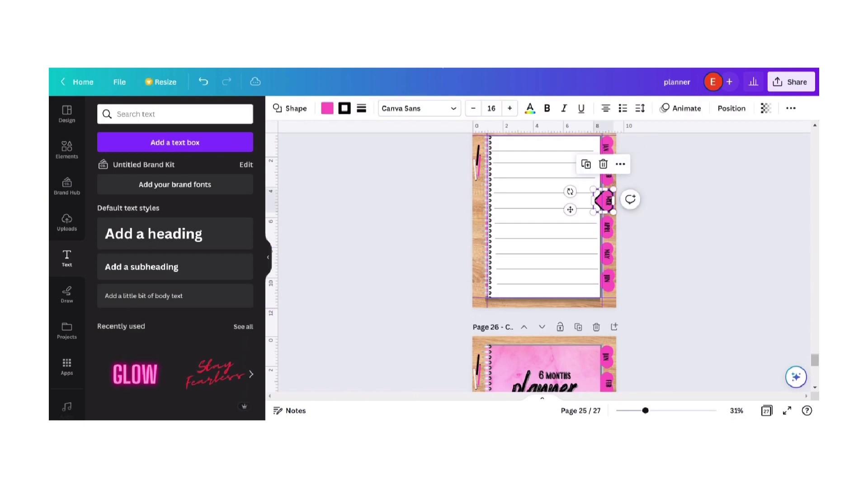
left_click(362, 109)
left_click_drag(370, 185, 352, 187)
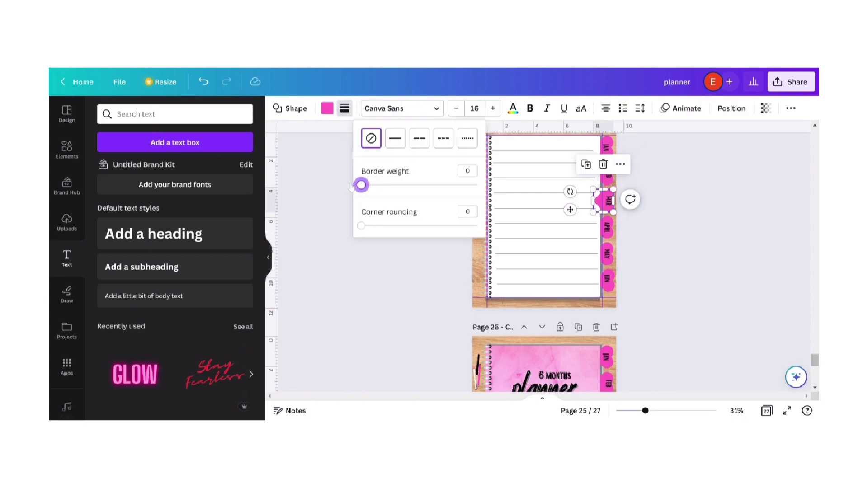
left_click(619, 164)
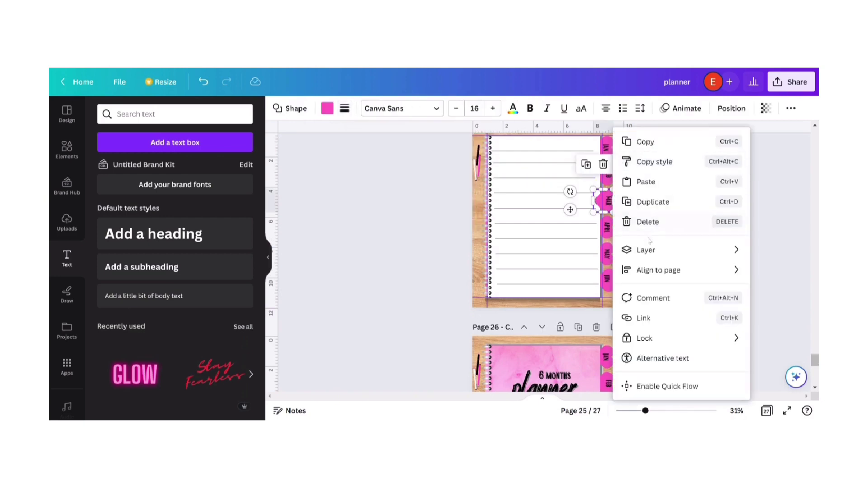
mouse_move(642, 250)
left_click(560, 294)
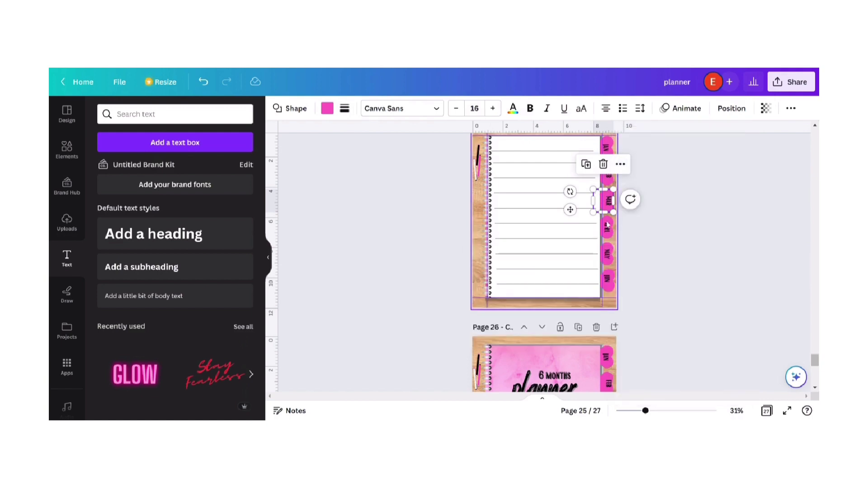
Bring the APRIL heart tab on lined page 25 forward and give it a solid black border of weight 8
left_click_drag(604, 200, 603, 226)
left_click(621, 190)
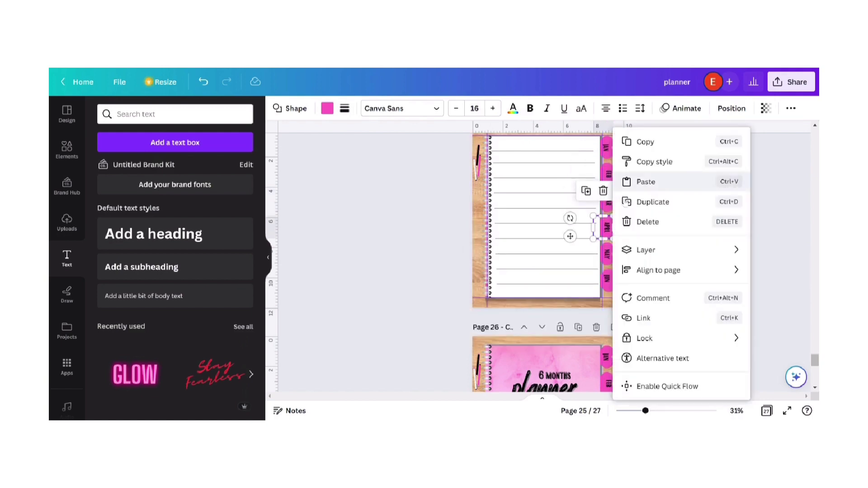
mouse_move(633, 250)
left_click(565, 254)
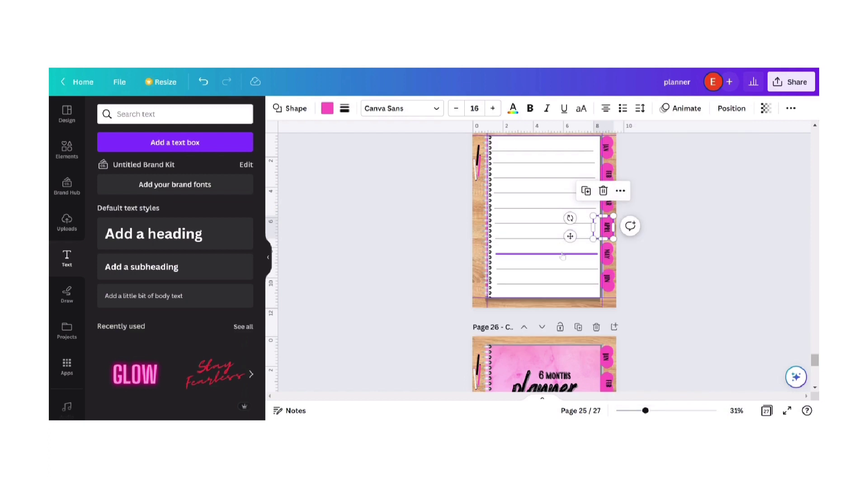
left_click(621, 192)
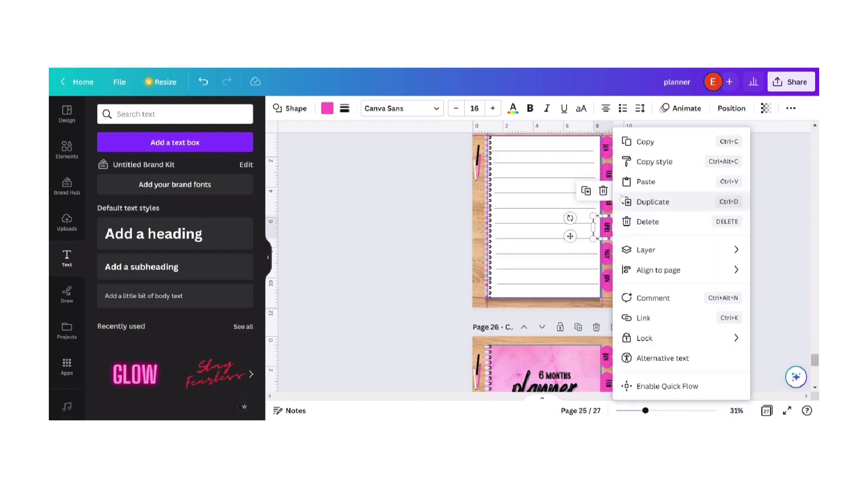
mouse_move(620, 250)
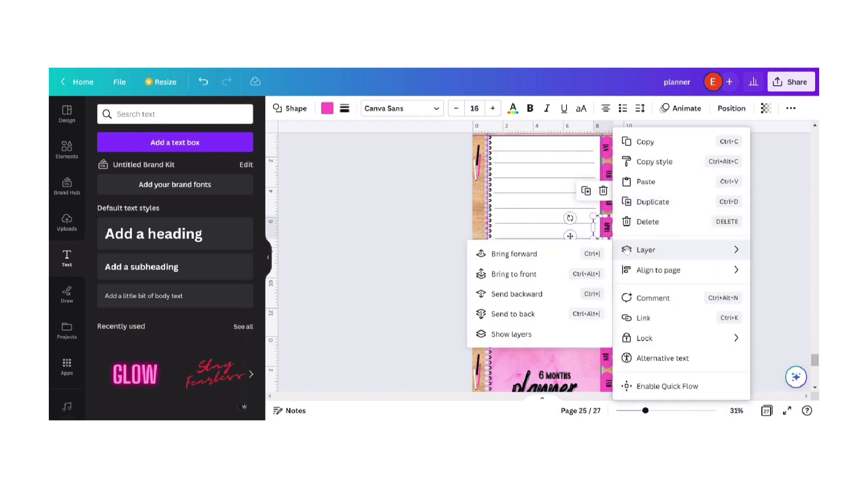
left_click(568, 256)
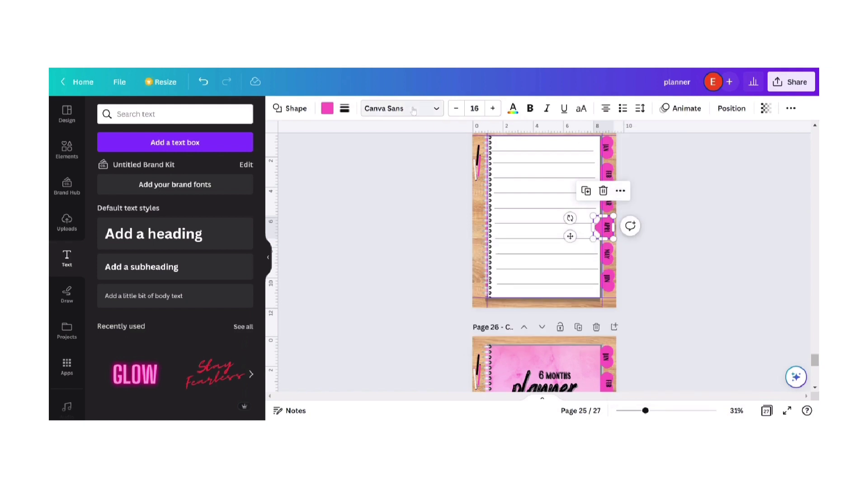
left_click(348, 110)
left_click(353, 186)
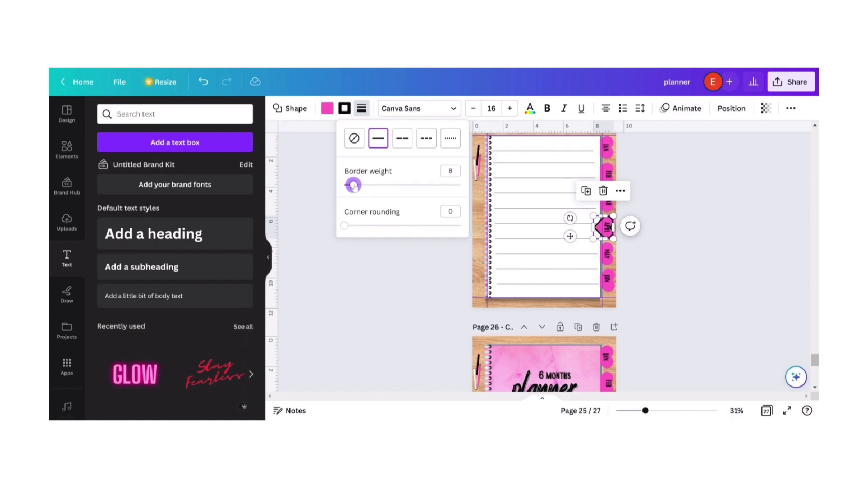
left_click(404, 331)
left_click(692, 267)
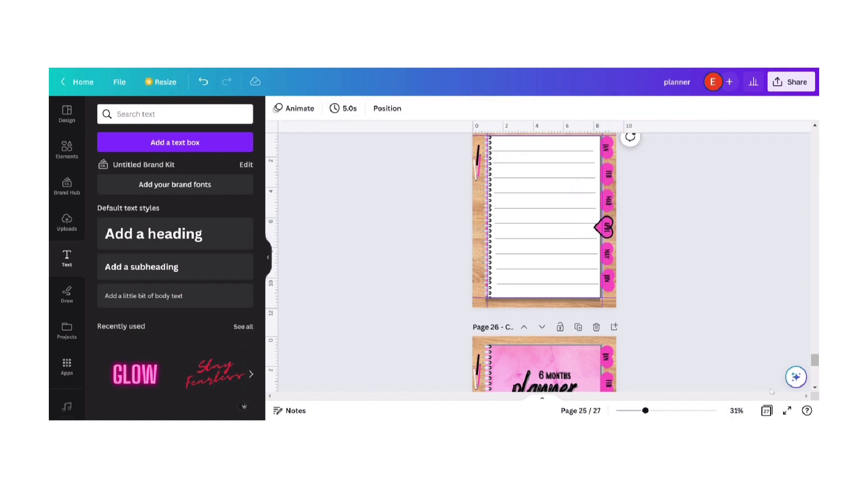
Duplicate April lined page 25 seven times in the page grid view
left_click(767, 410)
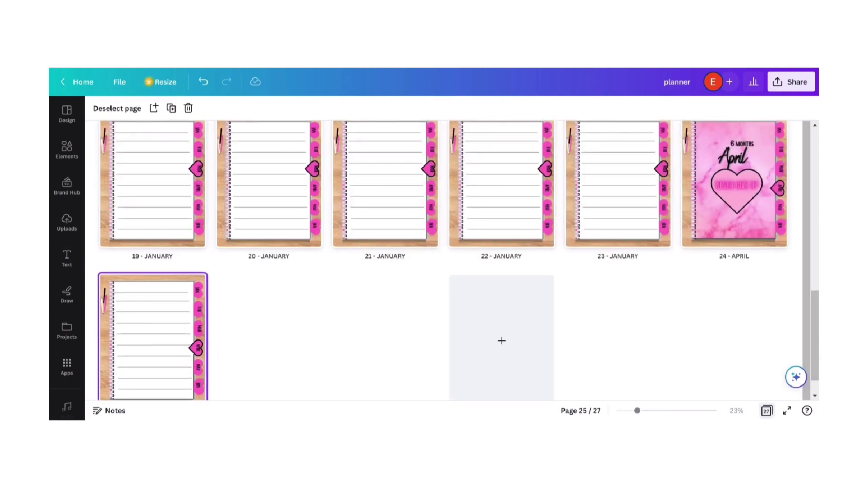
left_click(172, 110)
left_click(172, 109)
left_click(172, 109)
left_click(172, 109)
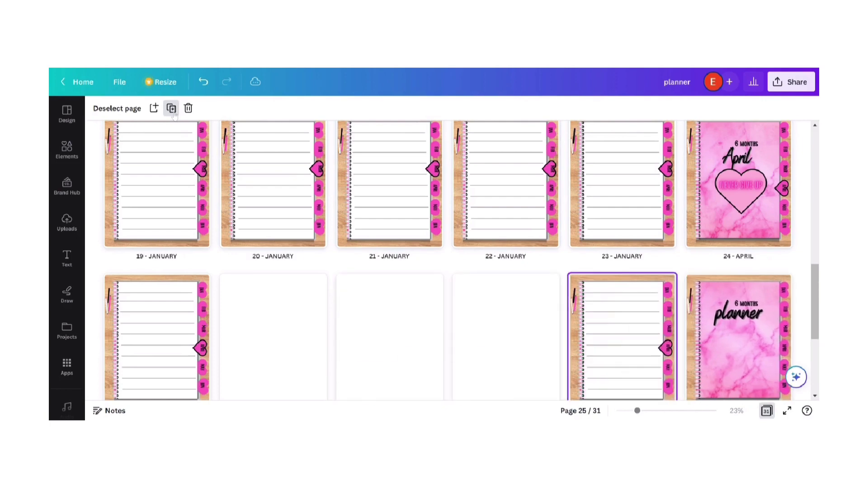
left_click(172, 109)
left_click(172, 109)
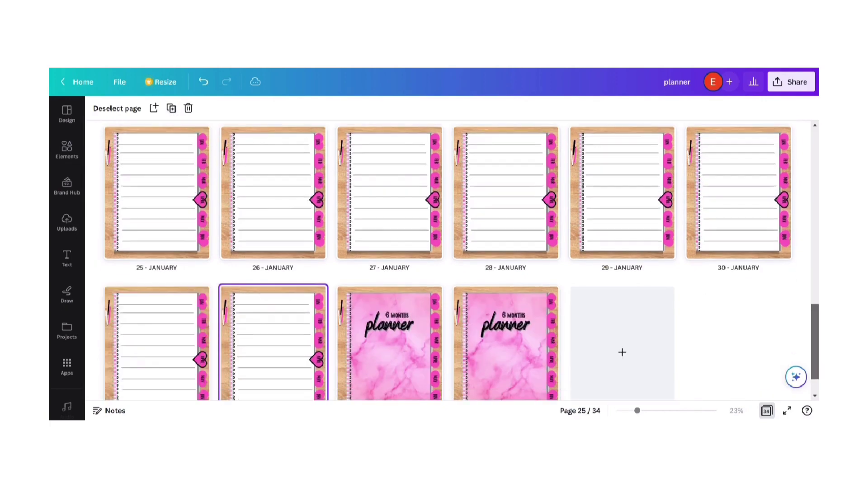
Check the April lined pages in the grid and delete the surplus copy, page 32
scroll(460, 261, "up", 4)
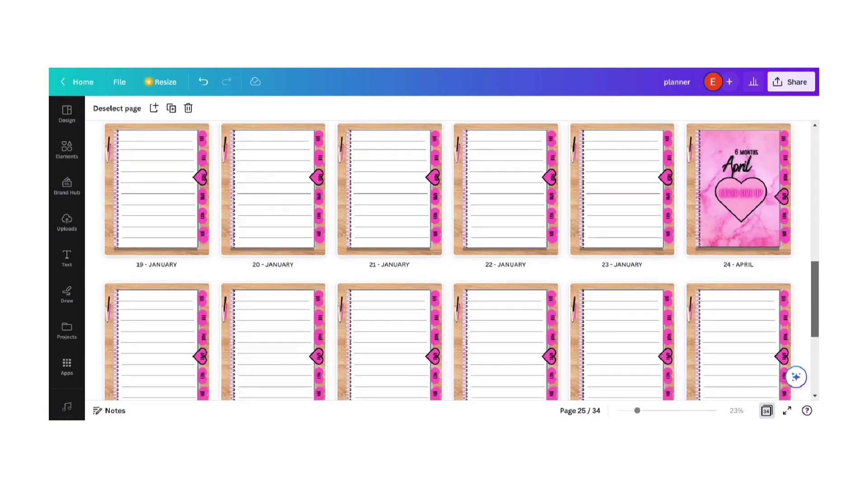
scroll(334, 254, "down", 4)
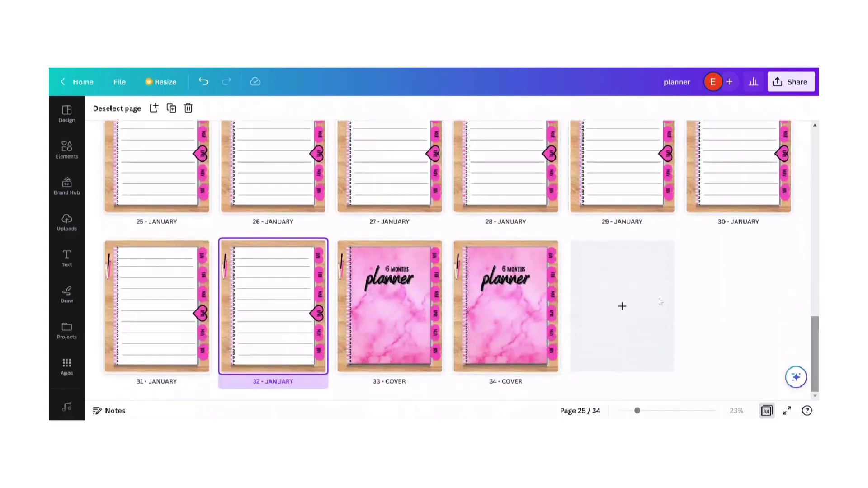
left_click(316, 248)
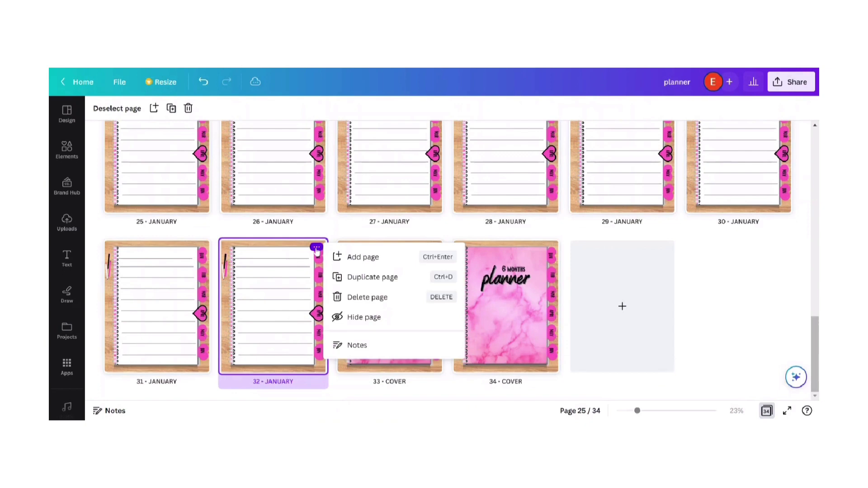
left_click(353, 302)
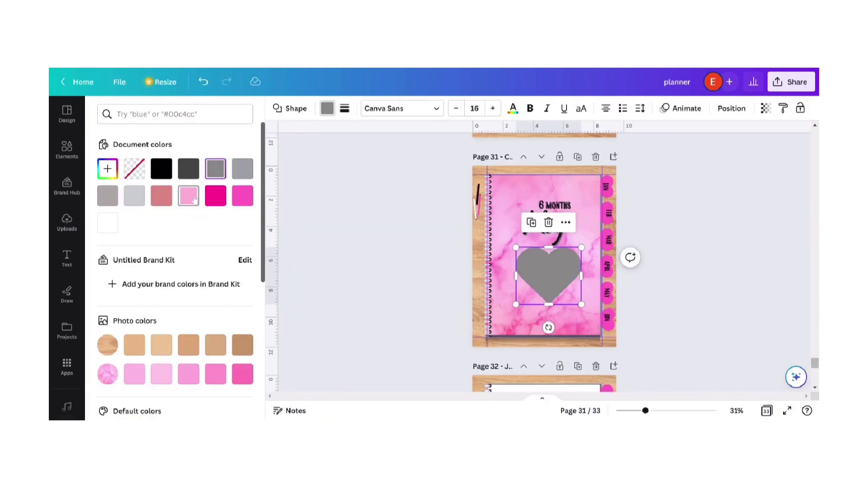
Give the heart on the page 31 May cover a light pink fill and a solid black border
left_click(189, 195)
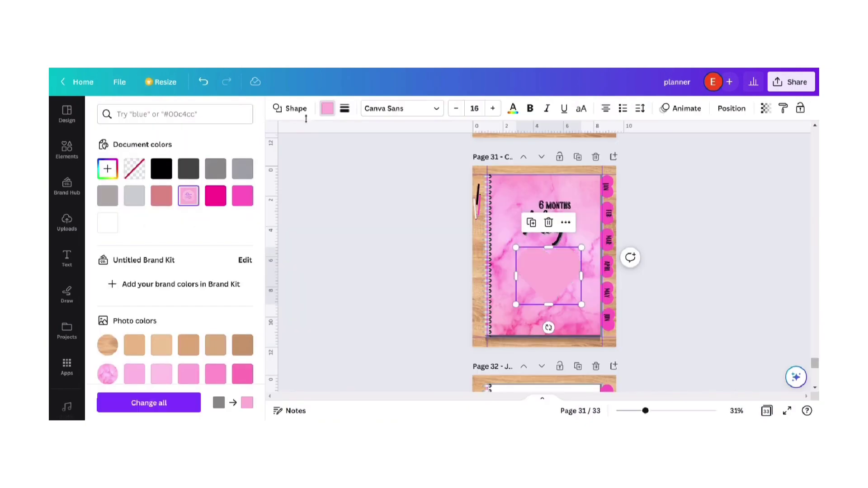
left_click(344, 108)
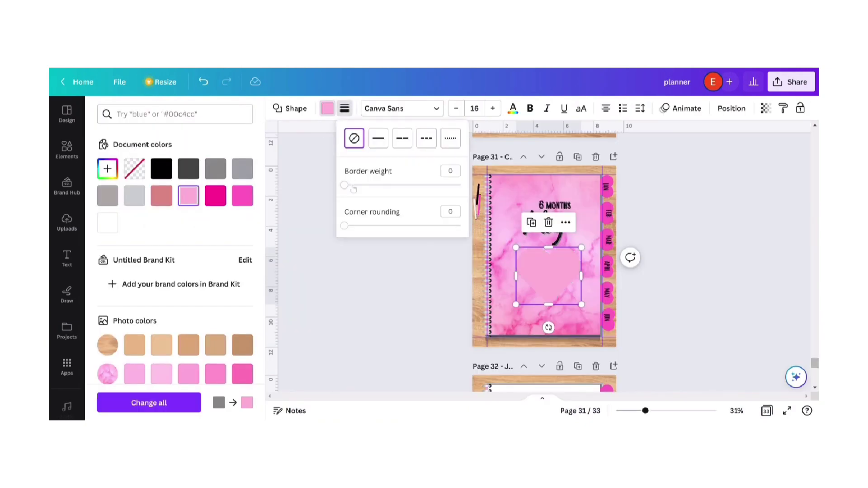
left_click_drag(353, 188, 354, 186)
left_click(380, 306)
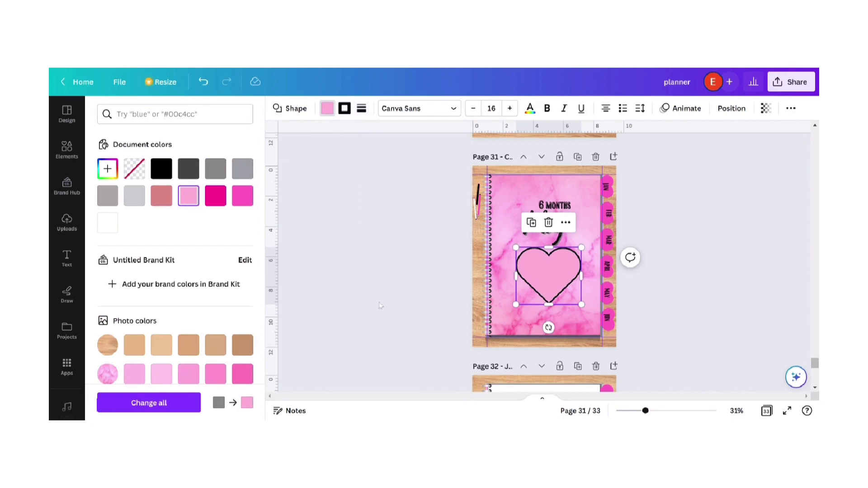
key("Escape")
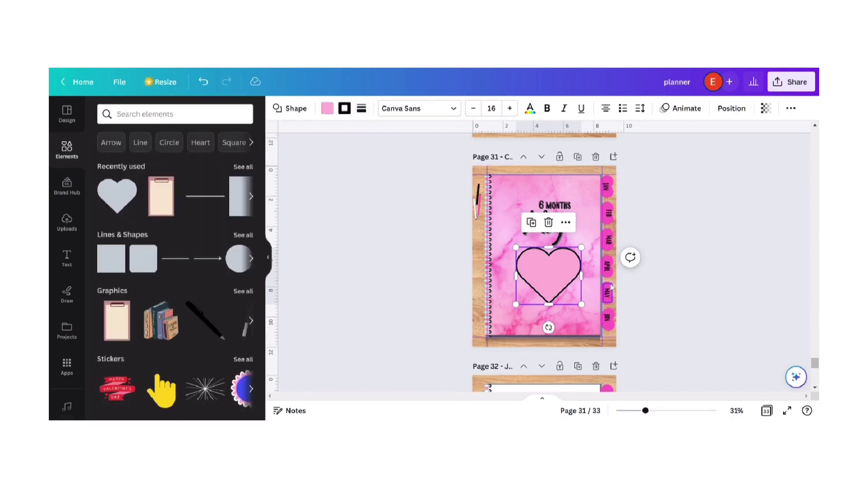
Bring the MAY heart tab on the page 31 cover forward and give it a solid black border
left_click(611, 291)
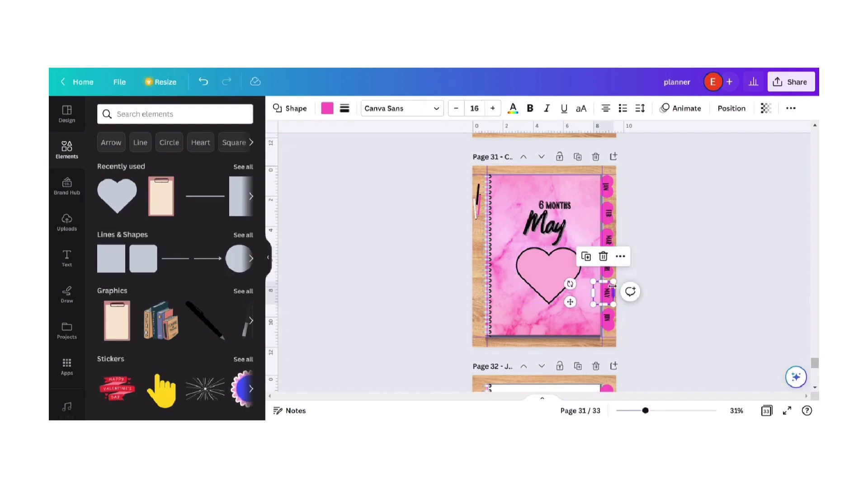
right_click(614, 256)
mouse_move(642, 250)
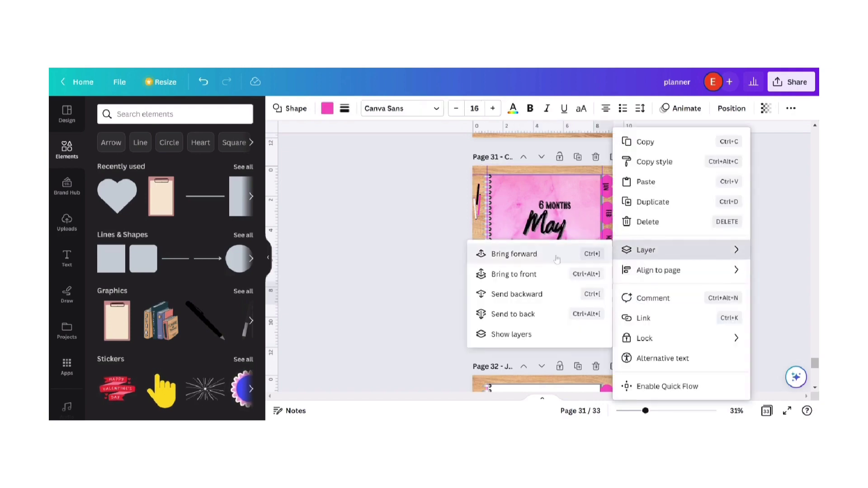
left_click(509, 306)
left_click(345, 108)
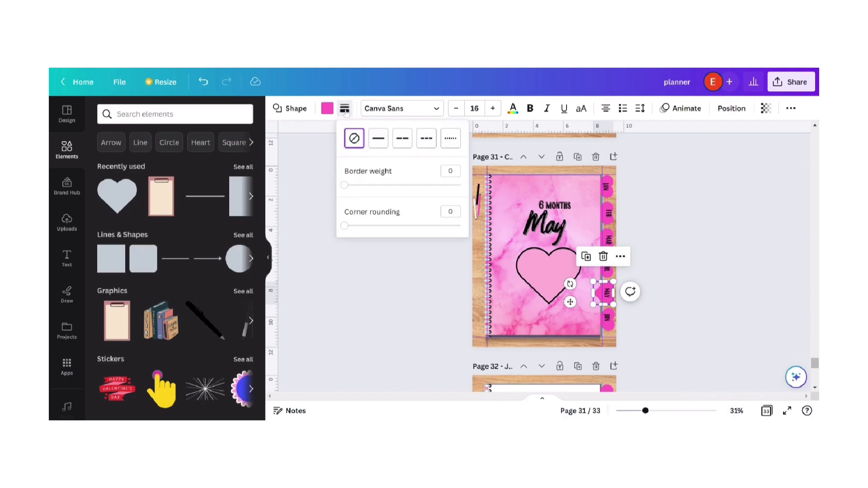
left_click(378, 138)
key("Escape")
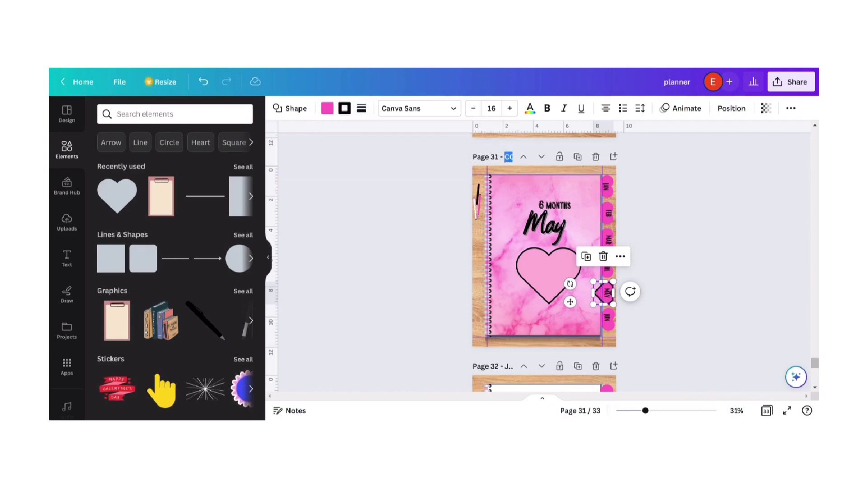
Title page 31 "may" and add a text element in the GLOW neon style to its cover
type("May")
left_click(73, 258)
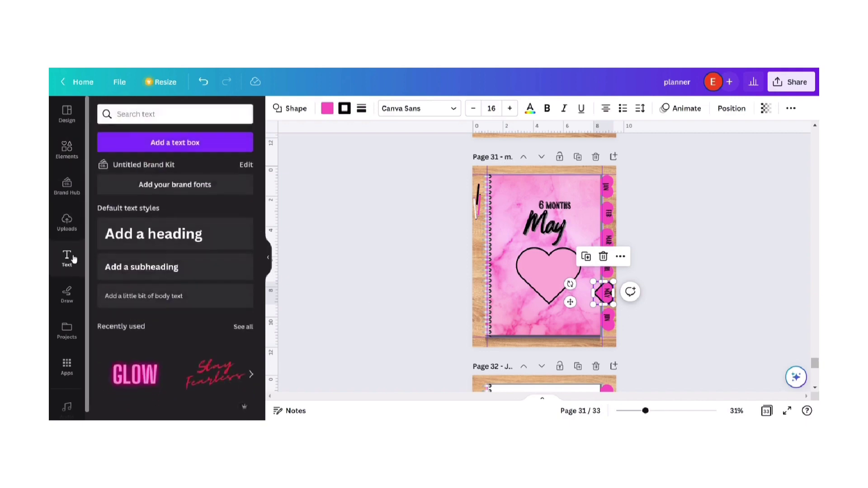
left_click(135, 375)
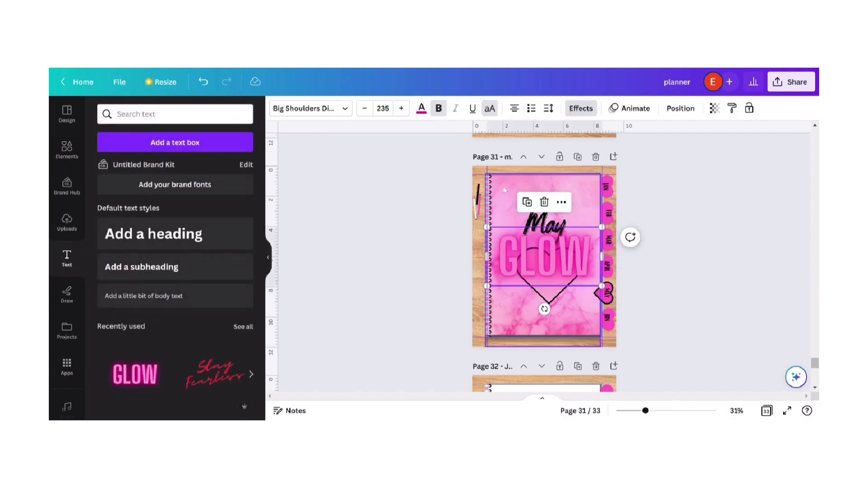
left_click(383, 108)
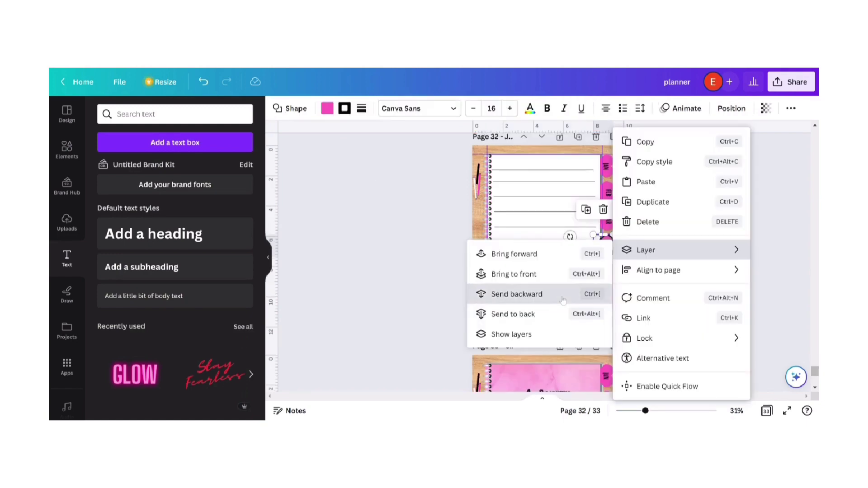
Send the APRIL heart tab on lined page 32 backward and reduce its border weight to 0
left_click(563, 301)
left_click(361, 109)
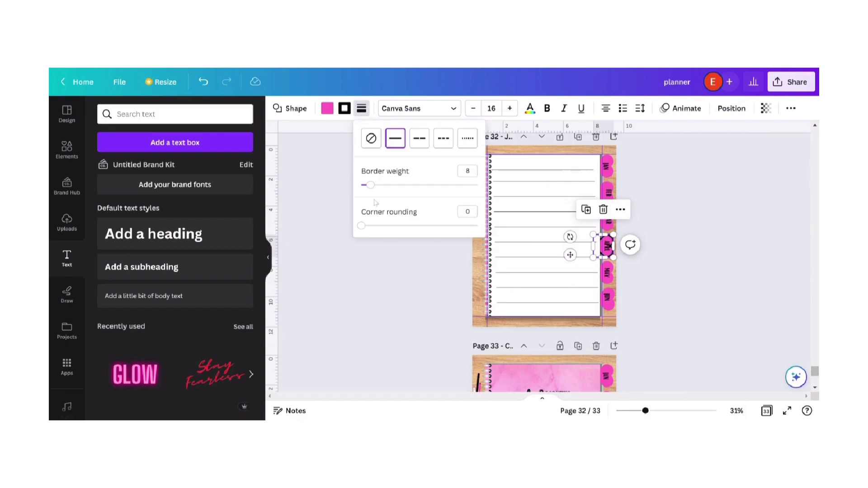
left_click_drag(370, 185, 360, 184)
key("Escape")
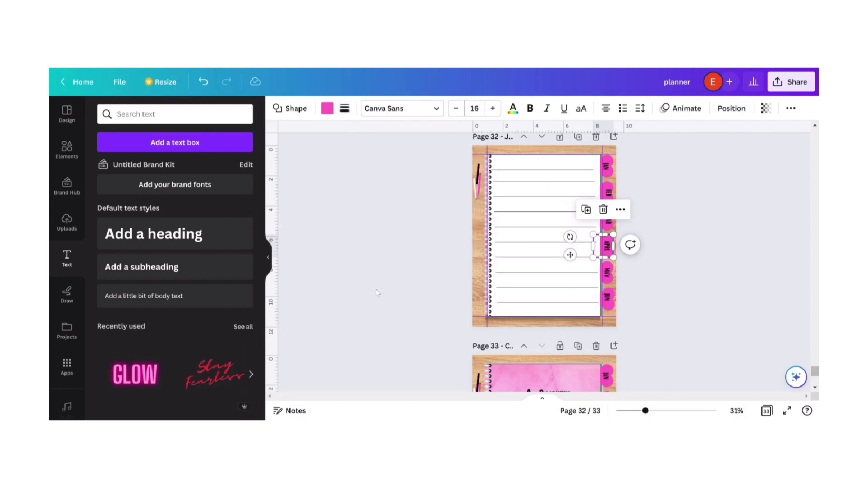
Bring the MAY heart tab on lined page 32 forward so it overlaps the notebook's edge
left_click(609, 271)
left_click(622, 236)
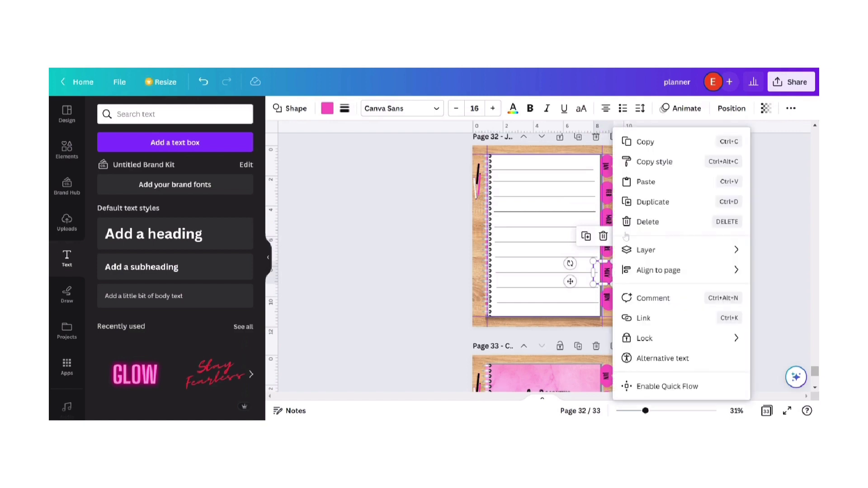
mouse_move(657, 252)
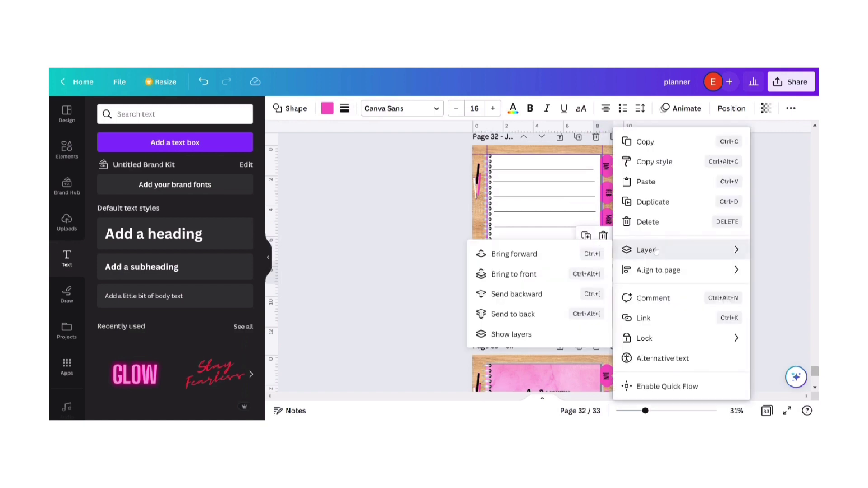
left_click(549, 268)
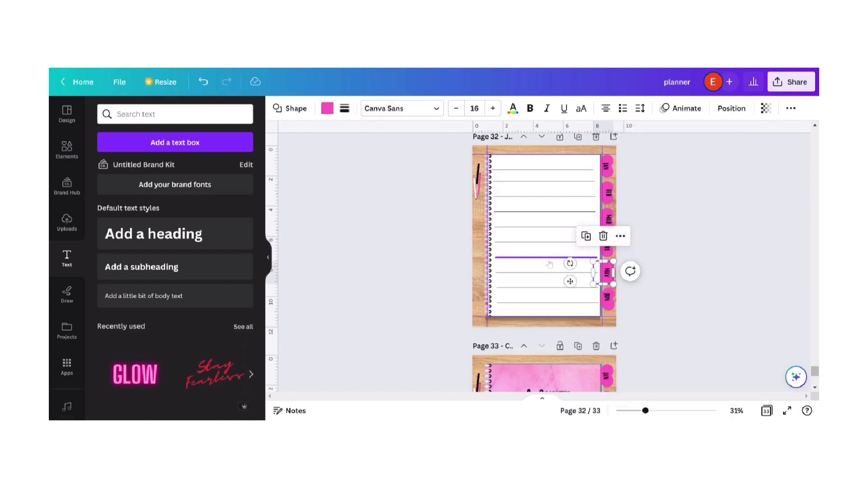
left_click(620, 236)
mouse_move(637, 251)
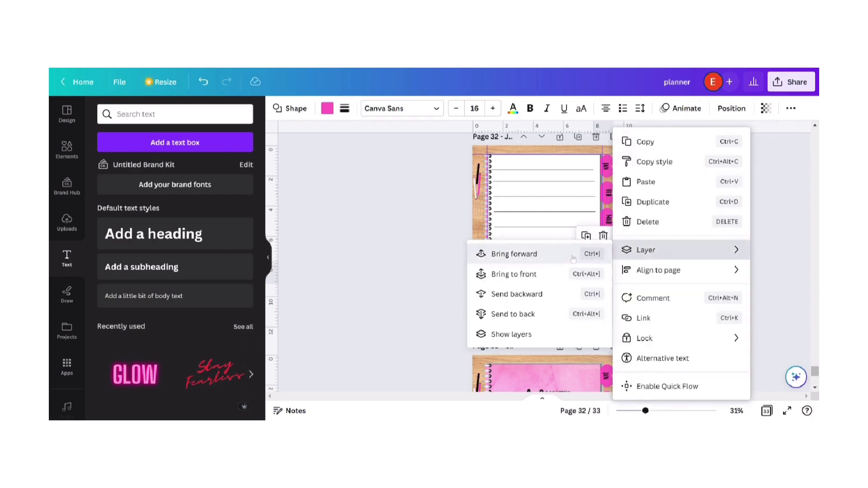
left_click(502, 252)
Give the MAY heart tab on lined page 32 a solid black border of weight 7
left_click(344, 109)
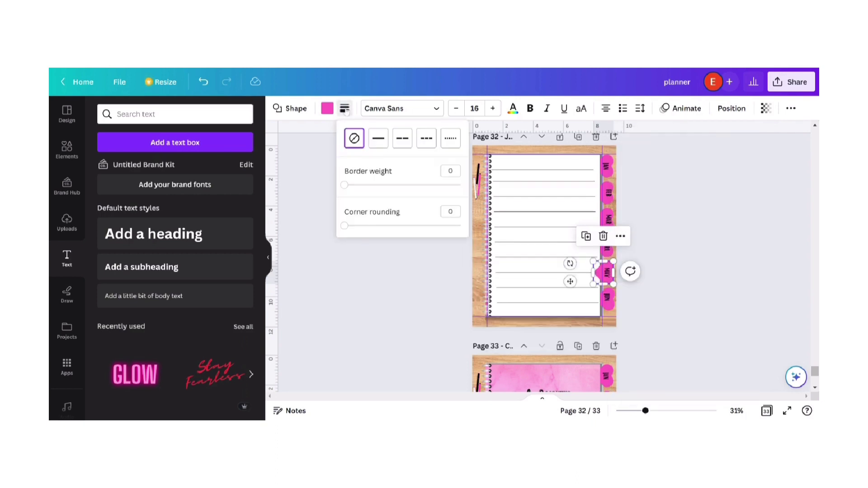
left_click(352, 185)
left_click_drag(354, 187, 353, 189)
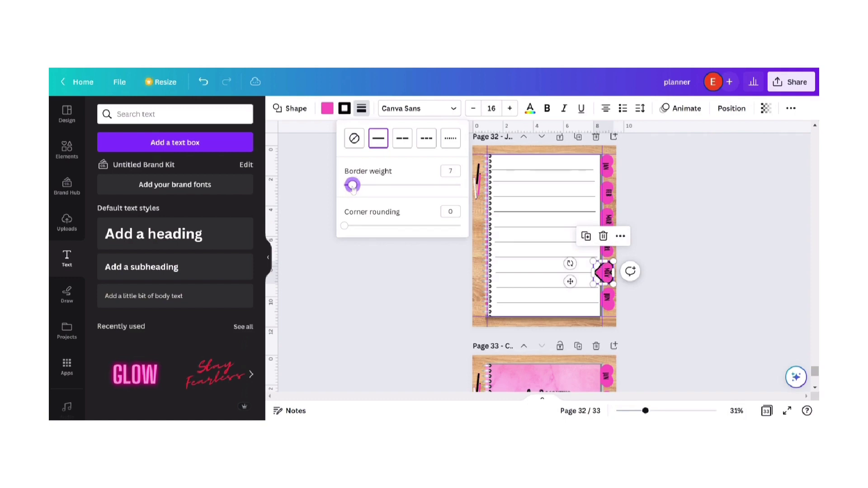
left_click(375, 310)
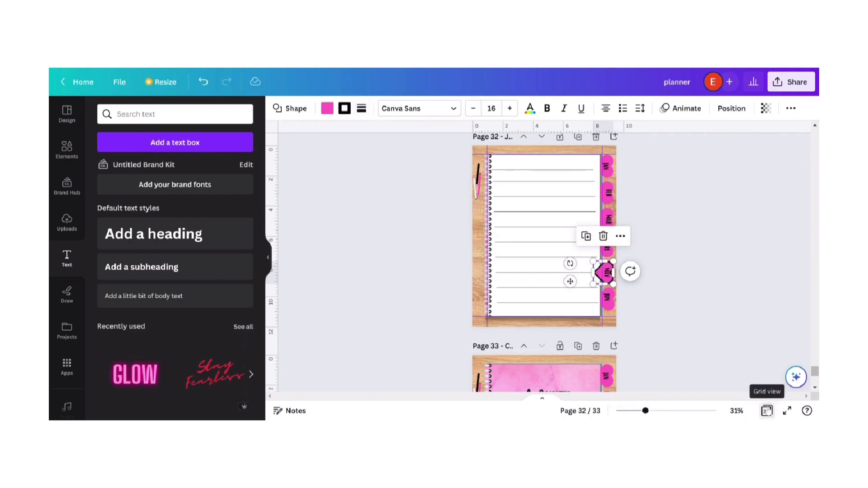
Duplicate May lined page 32 seven times in the page grid view and move the last copy after the planner cover
left_click(767, 411)
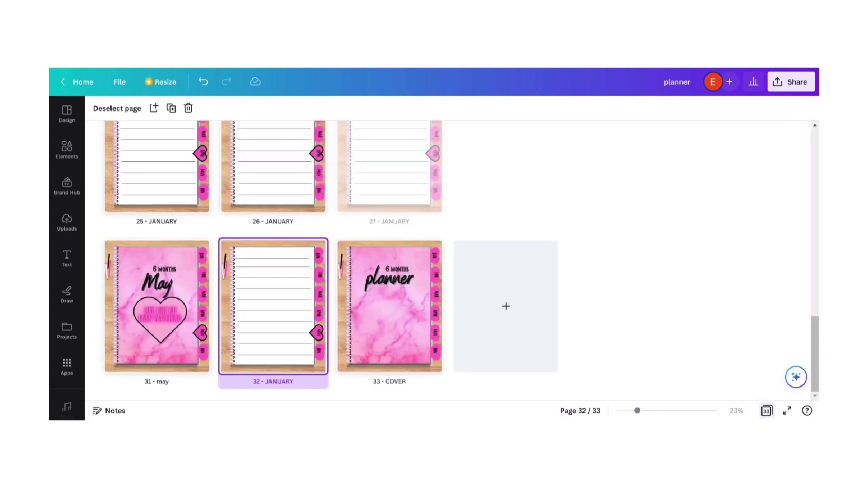
left_click(172, 109)
left_click(172, 109)
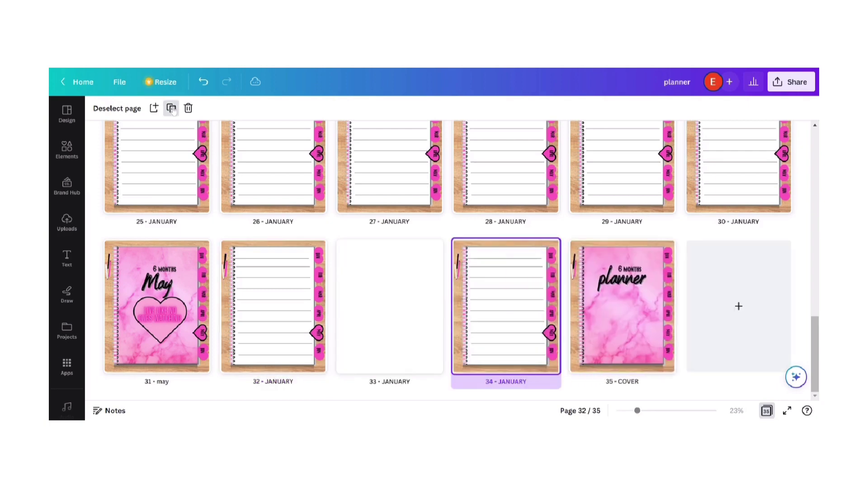
left_click(172, 109)
left_click(172, 108)
left_click(172, 109)
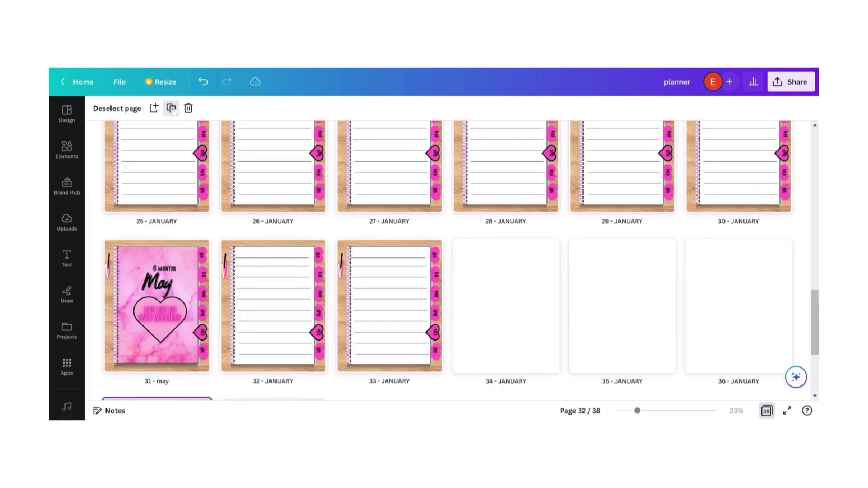
left_click(171, 108)
left_click(172, 109)
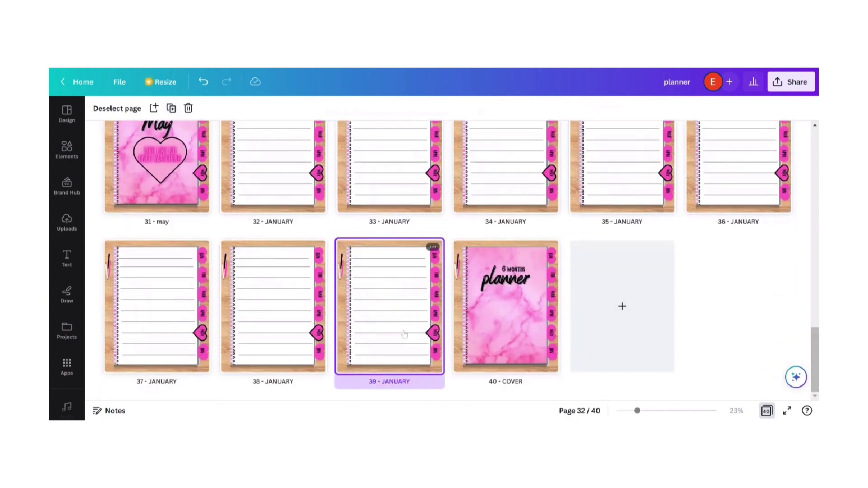
left_click_drag(435, 301, 577, 321)
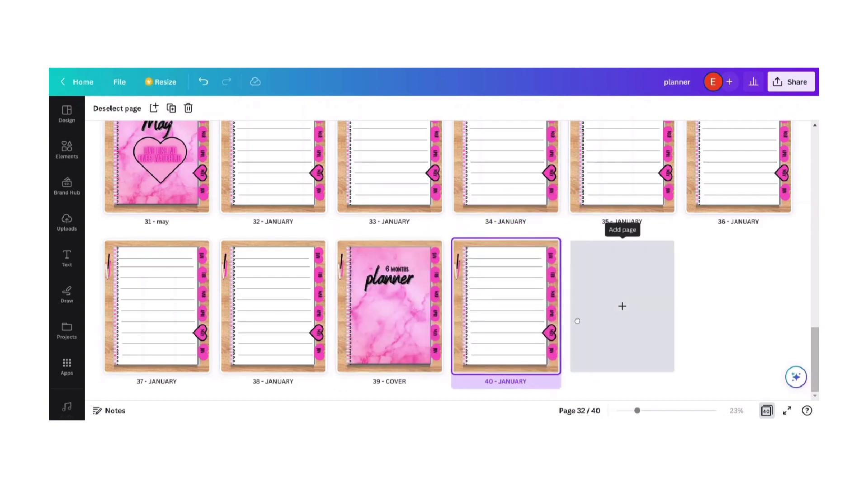
Open the cover on page 39, change its "planner" title to JUNE and enlarge the title to about 3.2 by 4.5
double_click(404, 326)
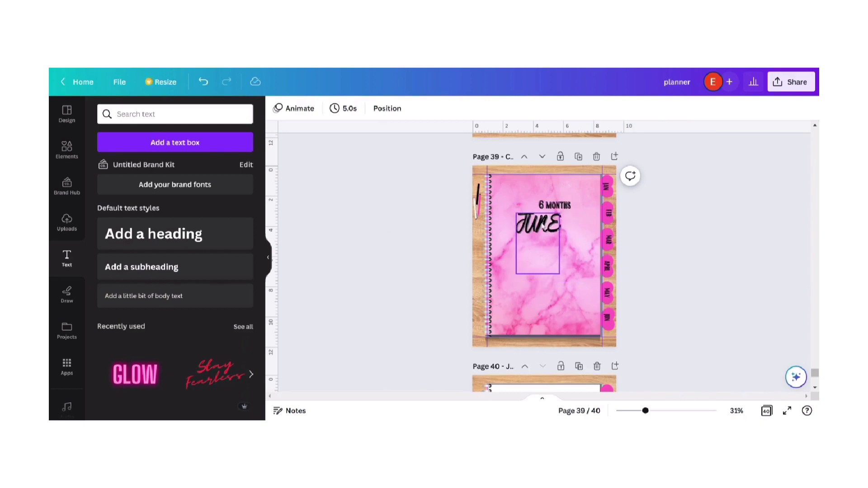
left_click(559, 249)
left_click_drag(559, 273, 566, 282)
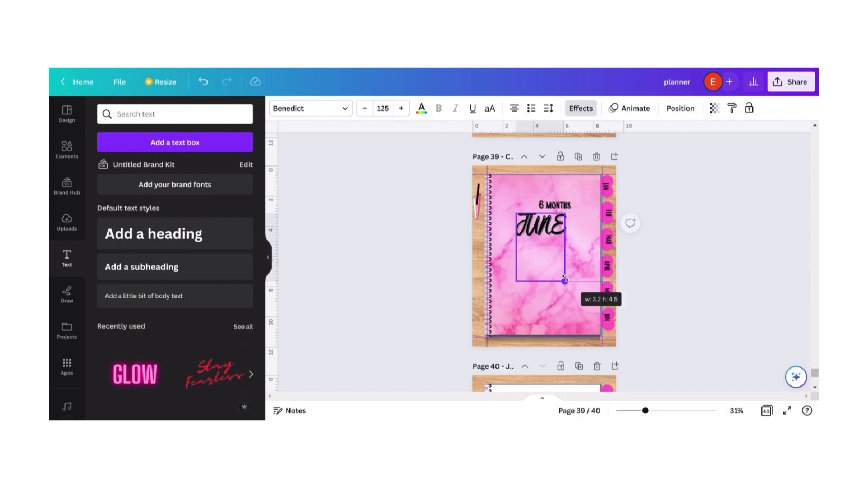
left_click(703, 284)
Add a heart shape to the June cover on page 39, enlarge it and place it centred below the title
left_click(67, 149)
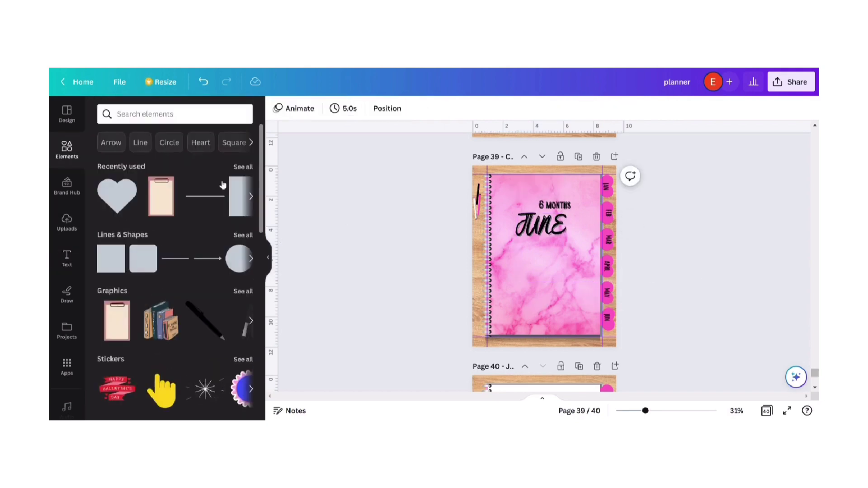
left_click(119, 196)
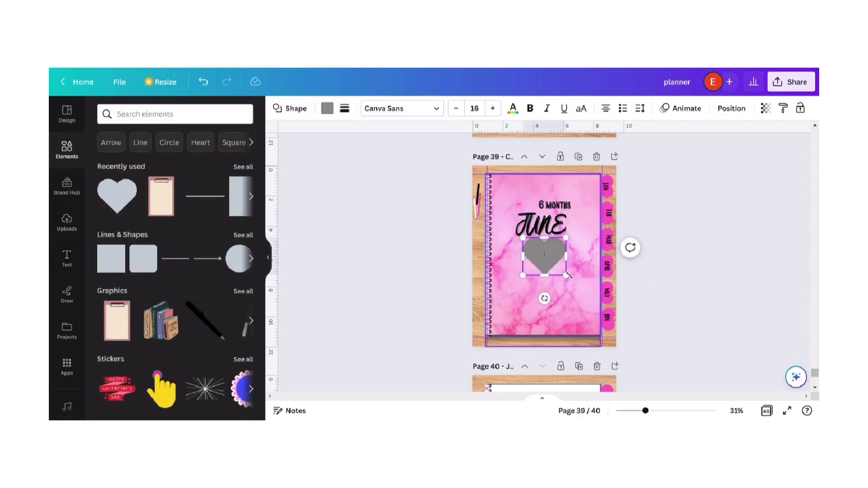
left_click_drag(568, 278, 591, 303)
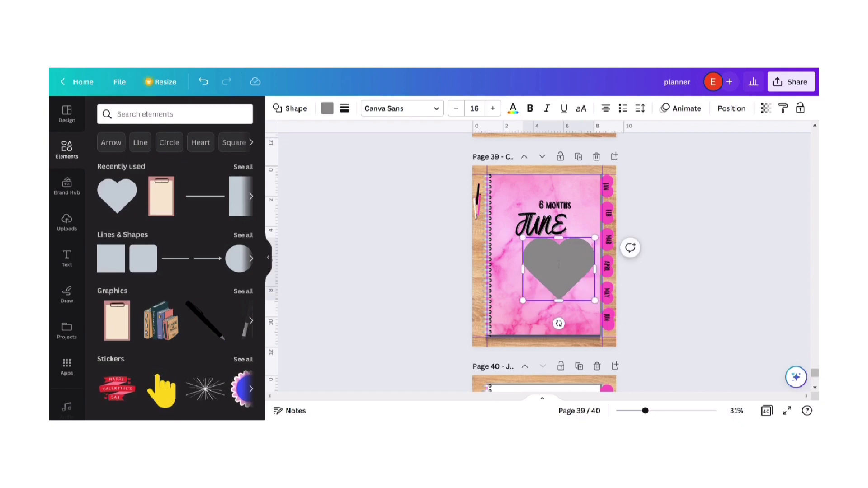
left_click(683, 309)
left_click(562, 286)
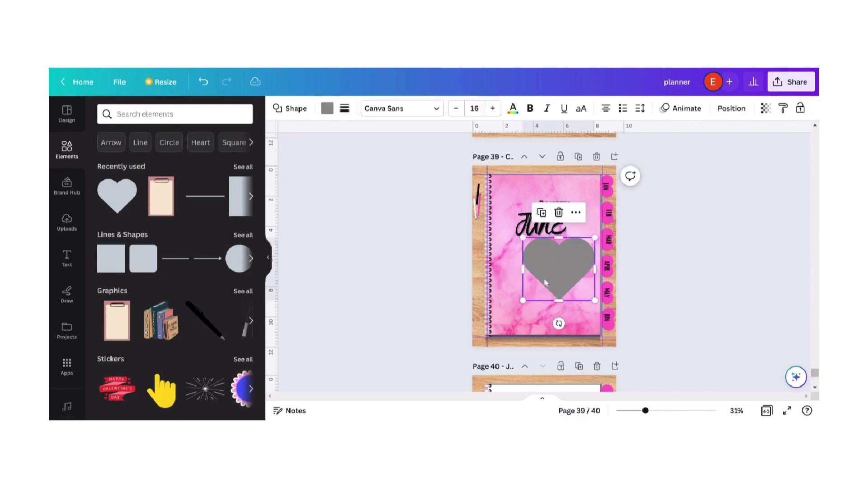
left_click_drag(562, 287, 547, 289)
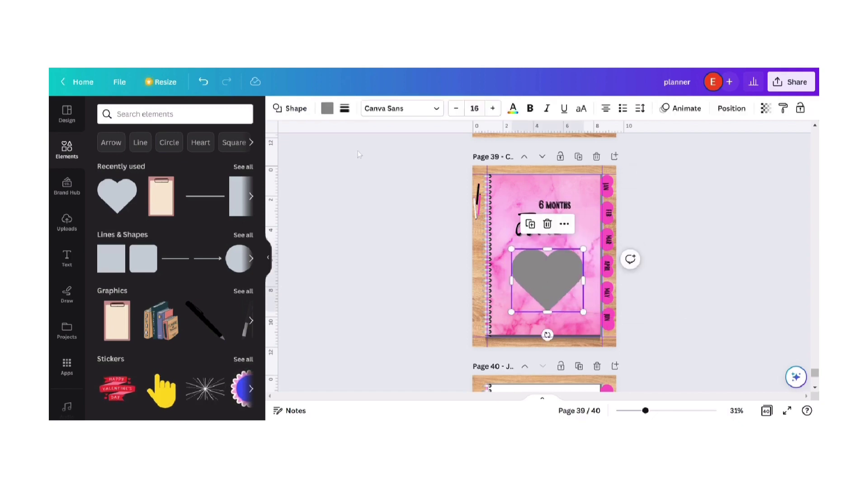
Give the heart on the June cover a light pink fill and a solid black border of weight 8
left_click(327, 109)
left_click(188, 195)
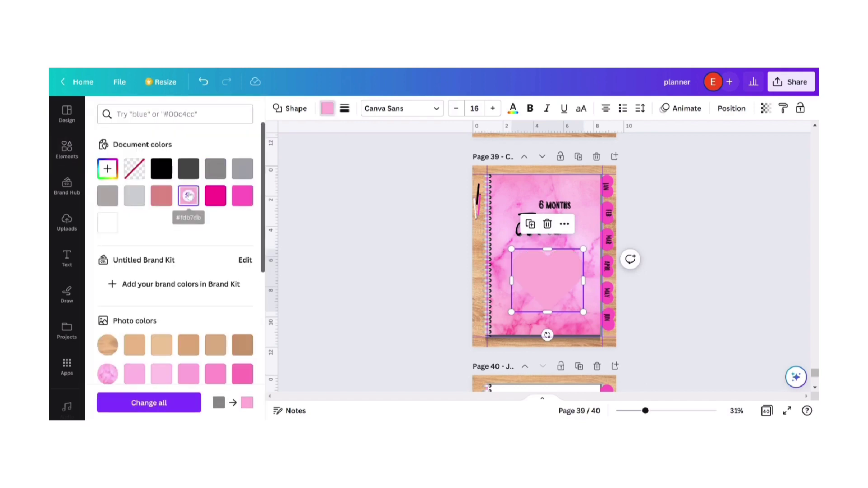
left_click(345, 109)
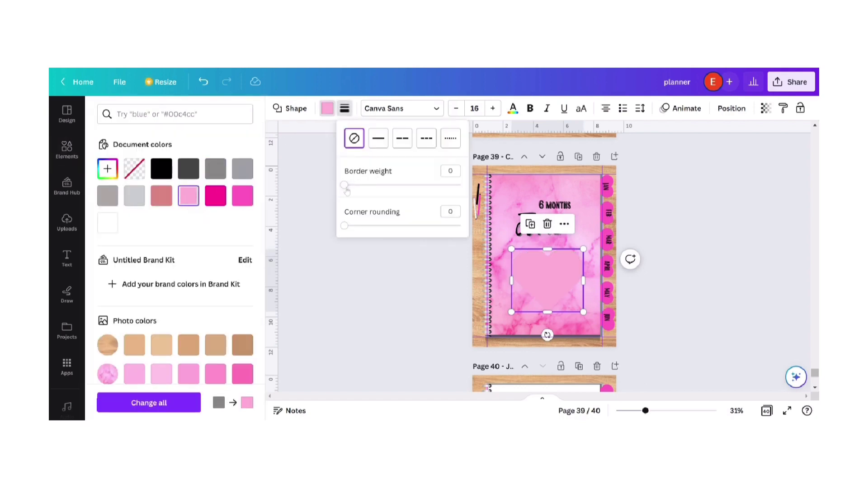
left_click_drag(346, 186, 354, 189)
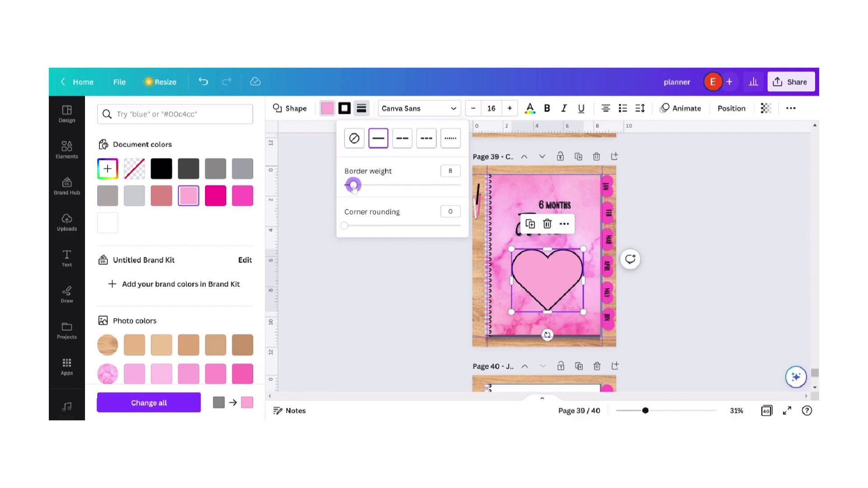
left_click(374, 285)
key("Escape")
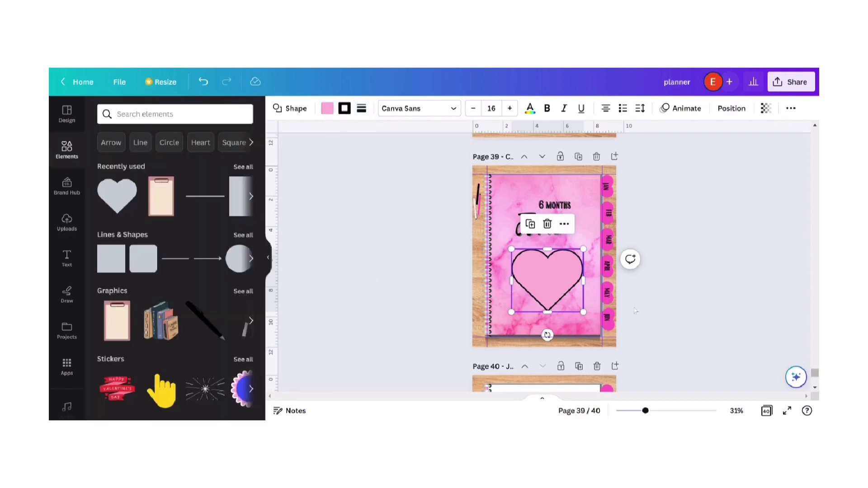
key("Escape")
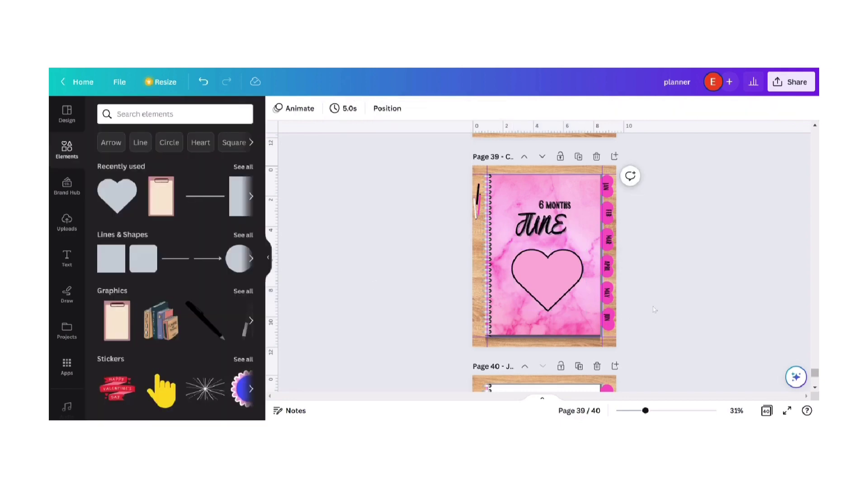
Bring the JUN heart tab on the page 39 June cover forward
left_click(613, 316)
left_click(622, 283)
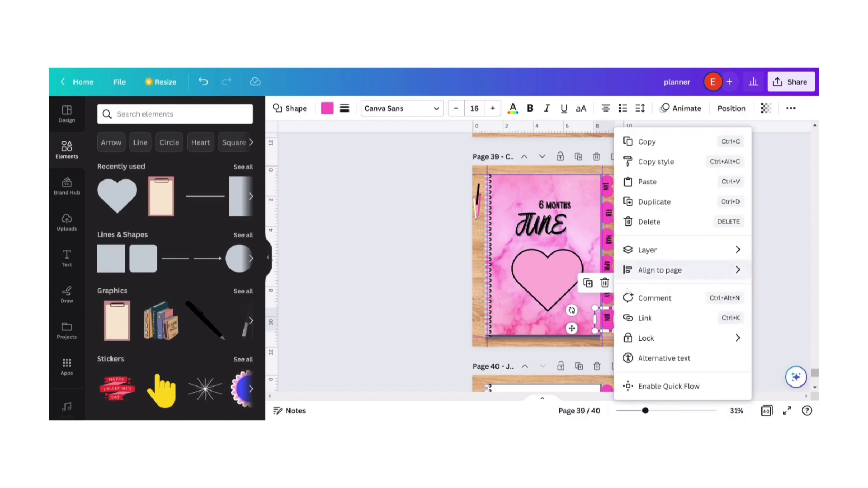
mouse_move(651, 250)
left_click(570, 260)
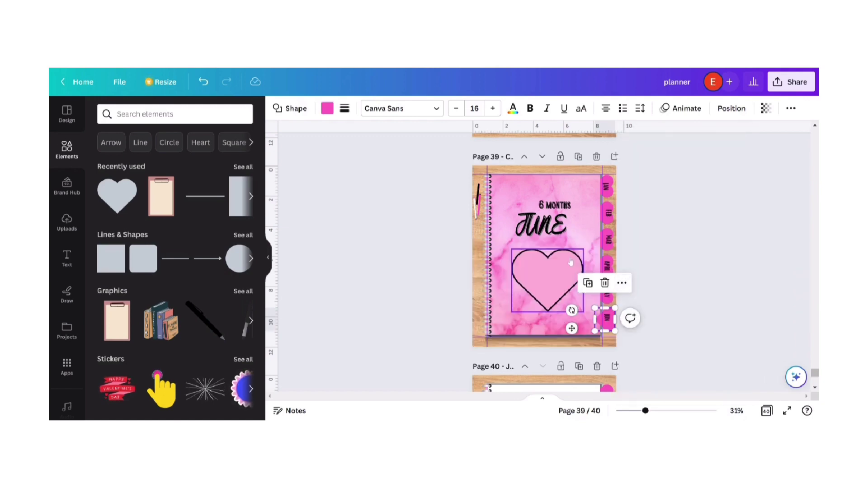
Give the JUN heart tab on the page 39 June cover a solid black border
left_click(345, 108)
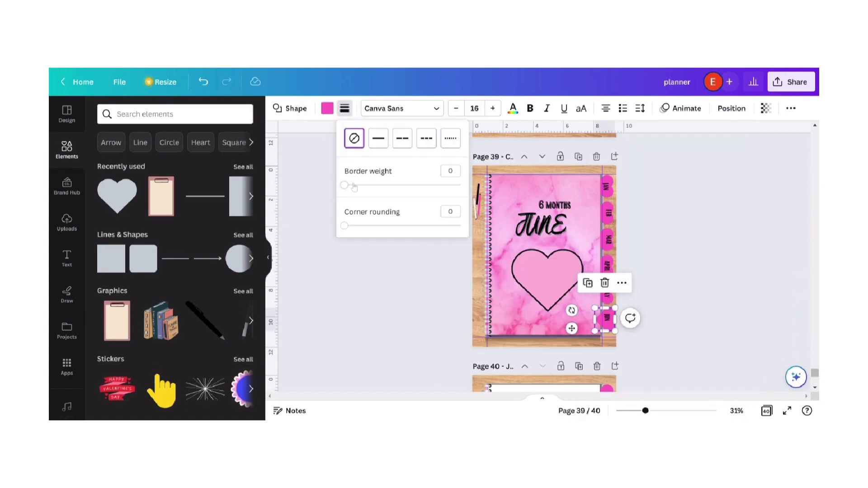
left_click(378, 137)
left_click(684, 235)
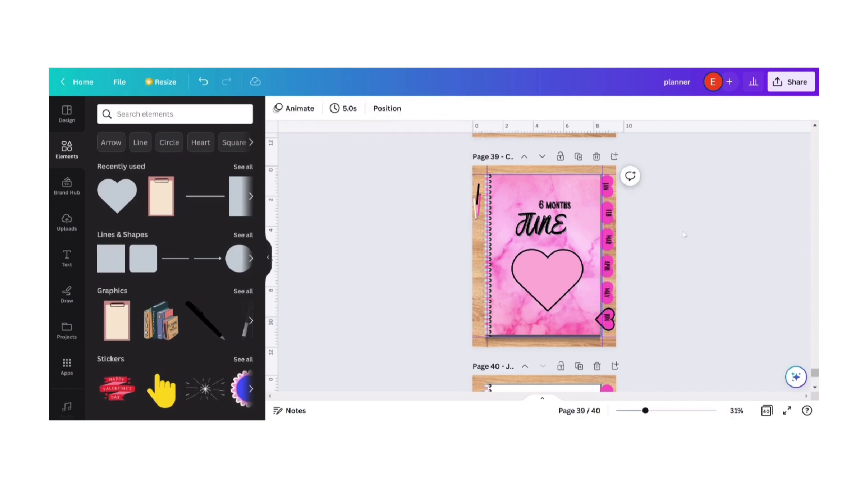
Add the pink neon GLOW text style to page 39, replace its wording with STAY FEARLESS and set the font size to 100
left_click(66, 267)
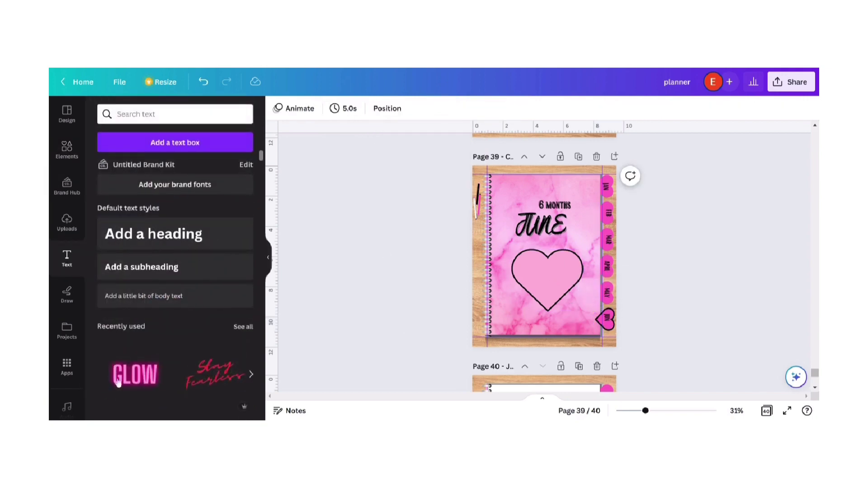
left_click(122, 382)
double_click(588, 258)
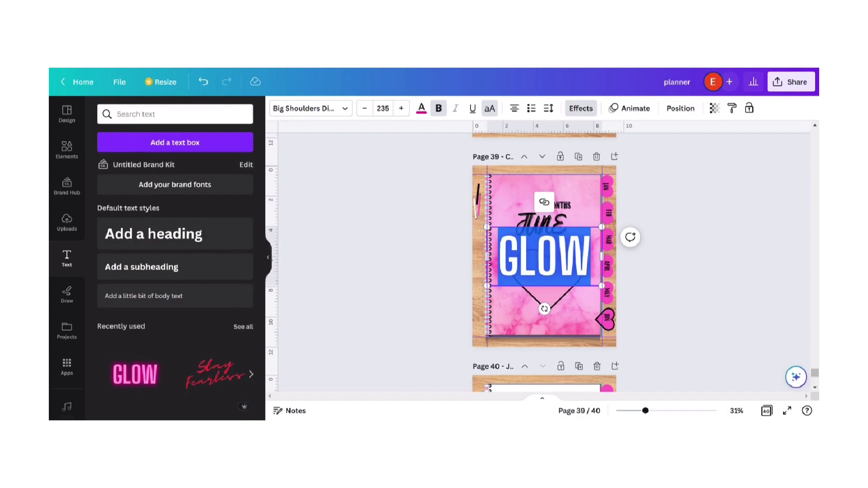
key("BackSpace")
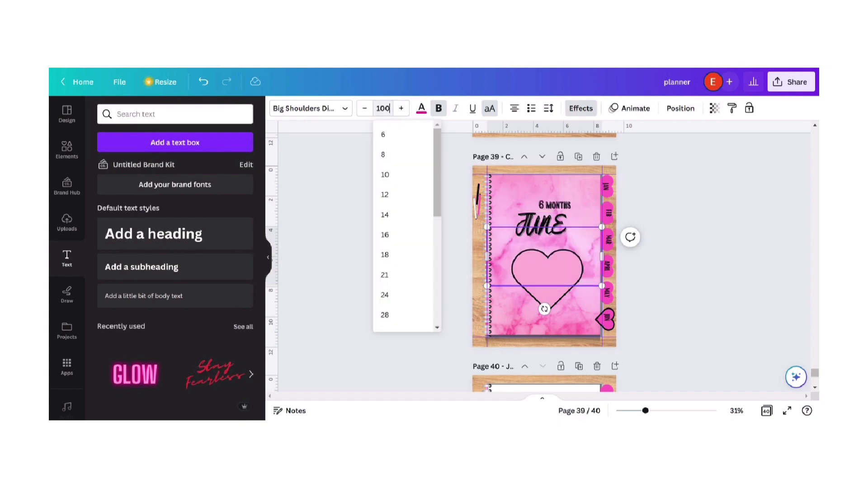
key("Return")
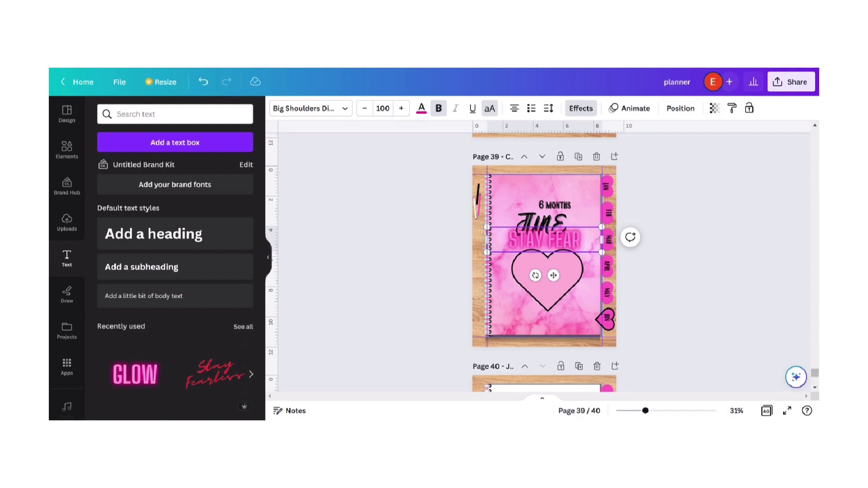
type("LESS")
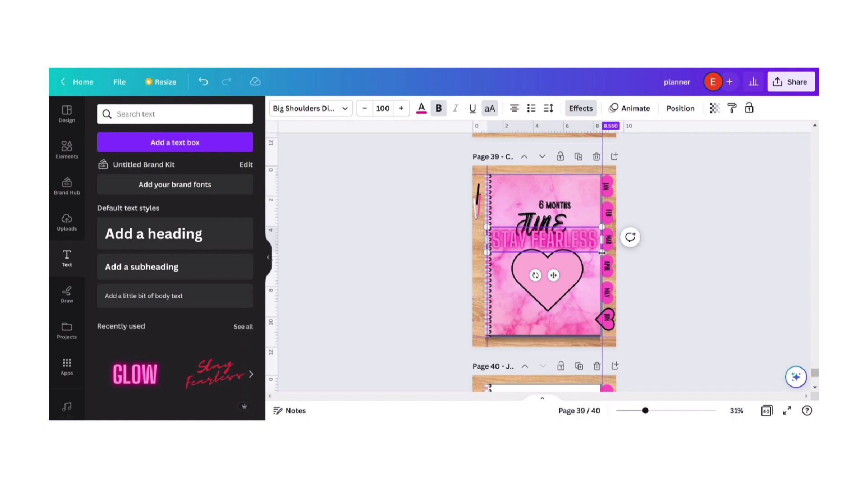
Fit the STAY FEARLESS text inside the June cover's heart at font size 61.9, and rename page 39 as june
left_click_drag(601, 252, 574, 247)
left_click_drag(551, 282, 560, 302)
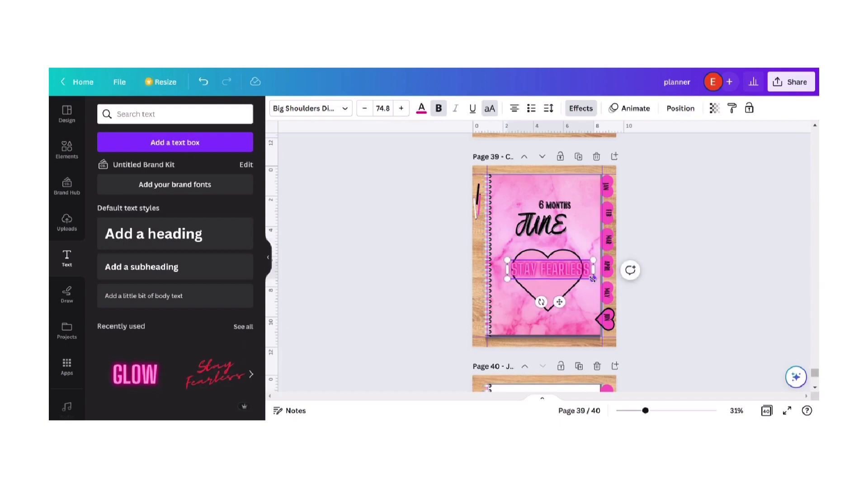
left_click_drag(593, 279, 556, 304)
left_click(668, 315)
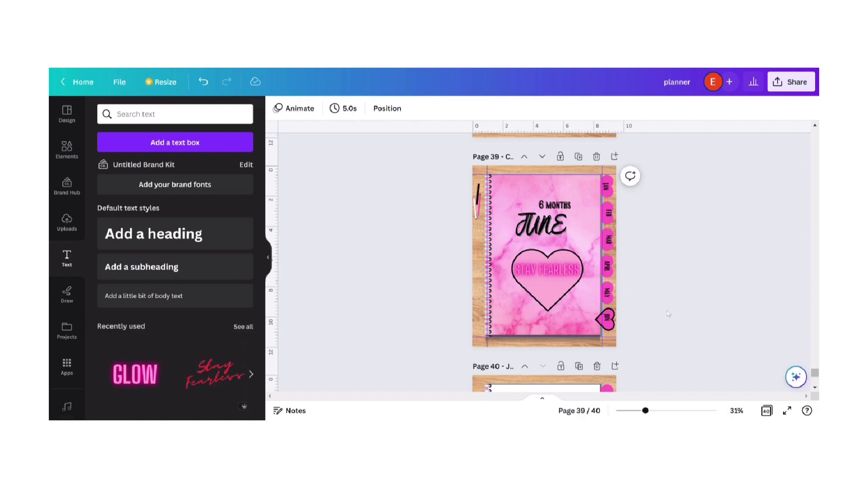
left_click(561, 271)
left_click_drag(561, 271, 560, 273)
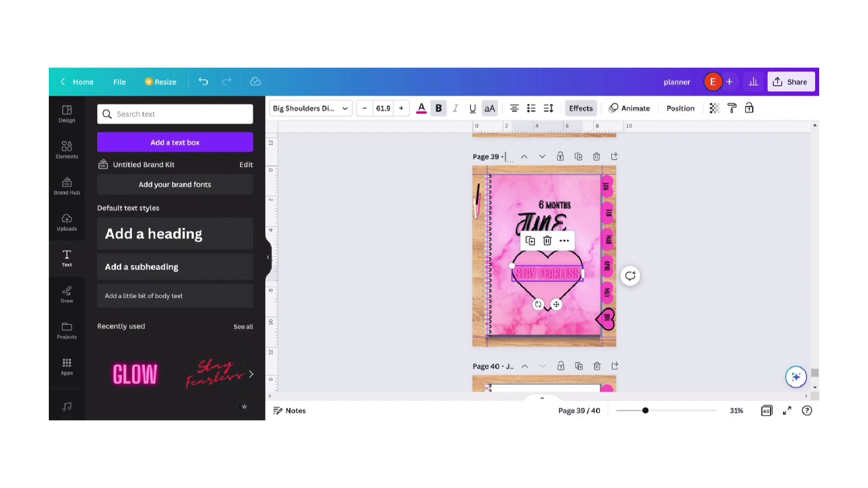
left_click(645, 246)
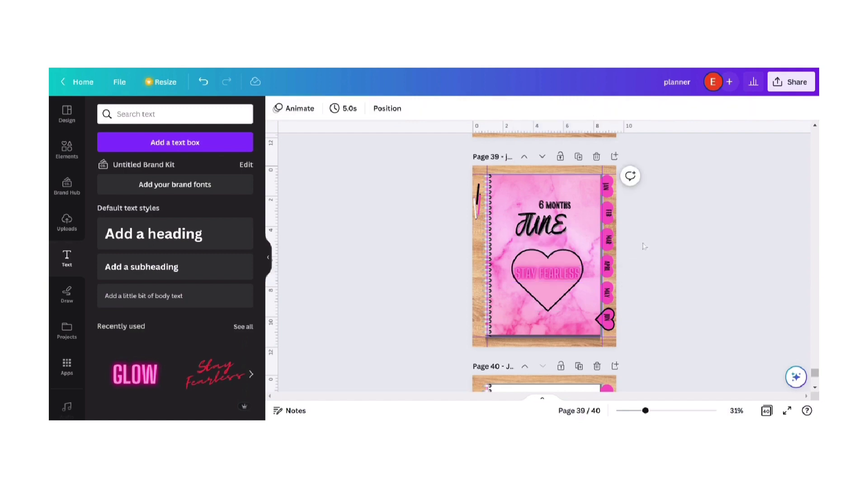
Send the MAY heart tab on lined page 40 behind the notebook page and set its border weight to 0
scroll(630, 307, "down", 5)
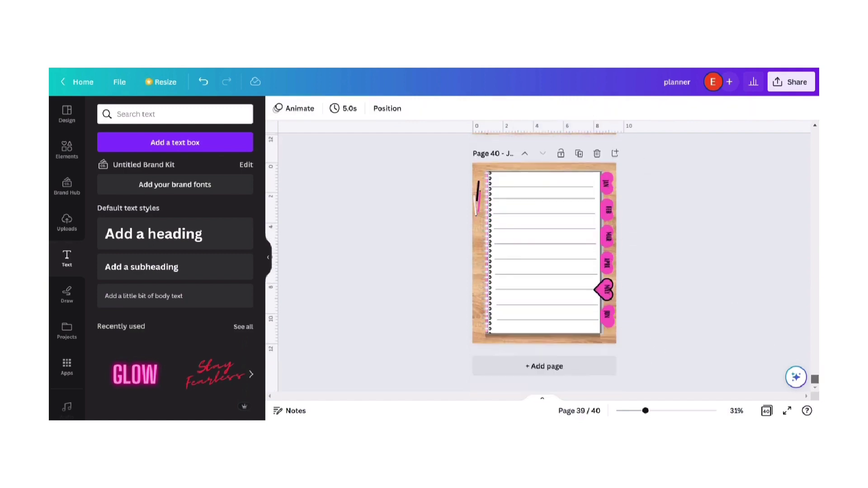
left_click(613, 295)
left_click(620, 253)
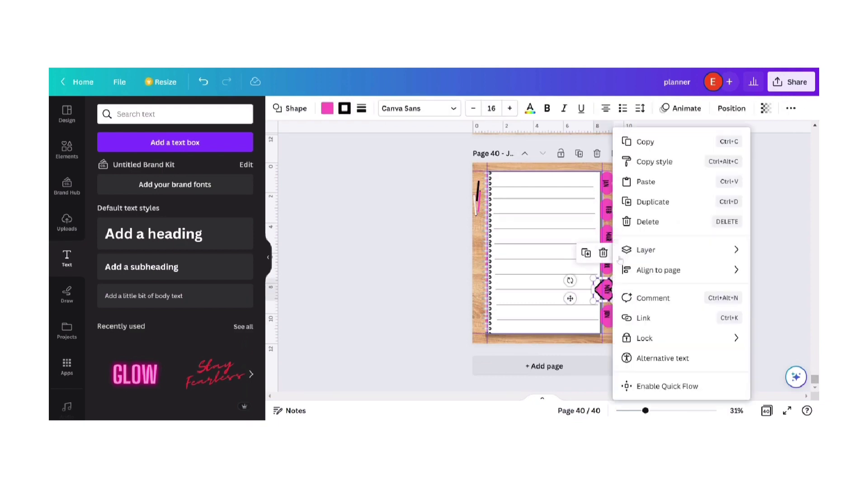
mouse_move(621, 251)
left_click(538, 295)
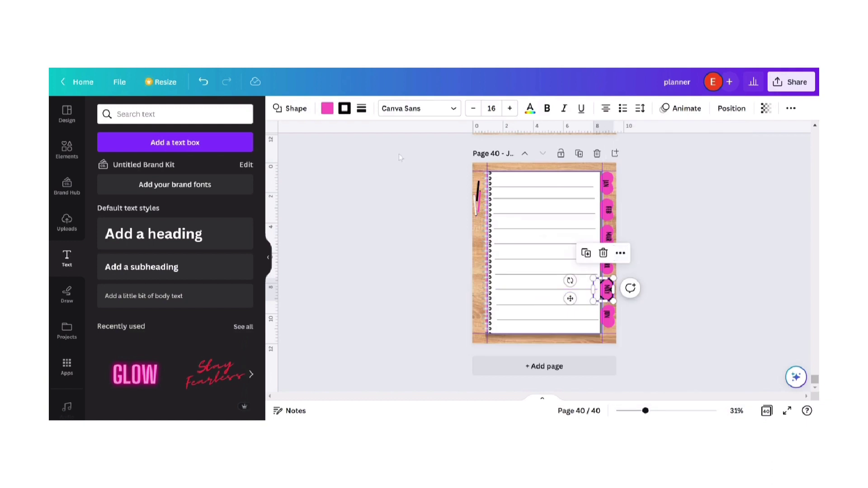
left_click(361, 109)
left_click_drag(371, 186, 360, 184)
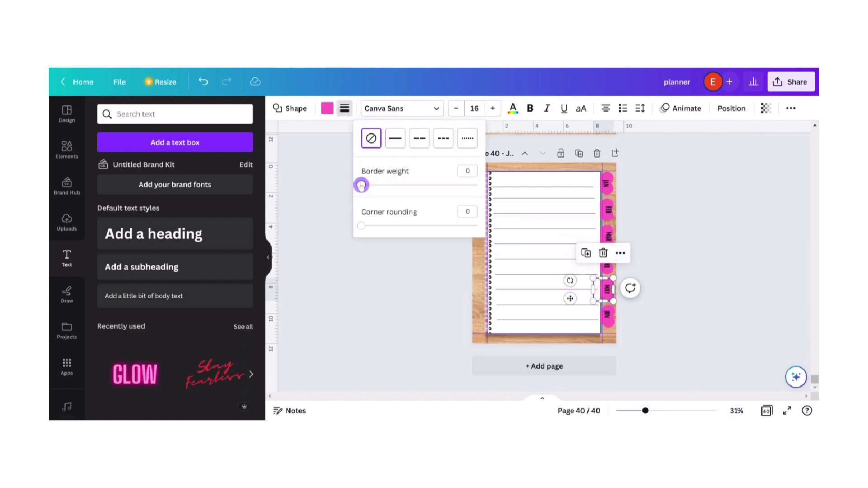
key("Escape")
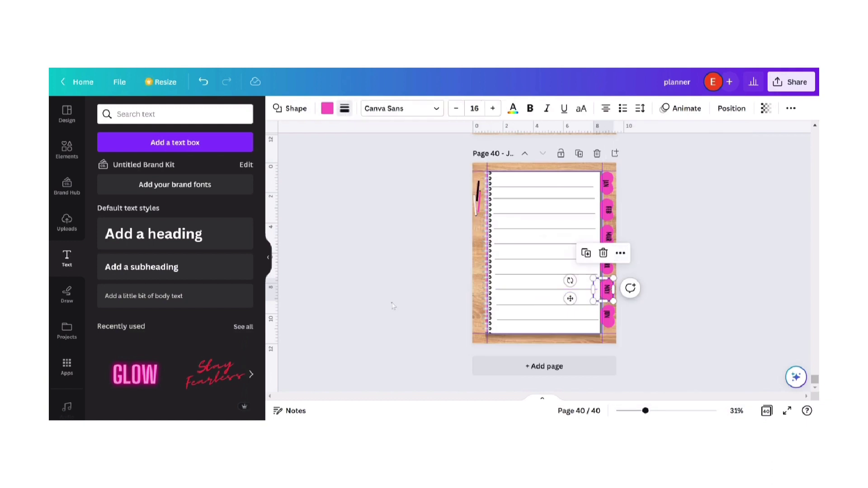
Bring the JUN heart tab on page 40 in front of the notebook page and give it a solid black border of weight 7
right_click(612, 322)
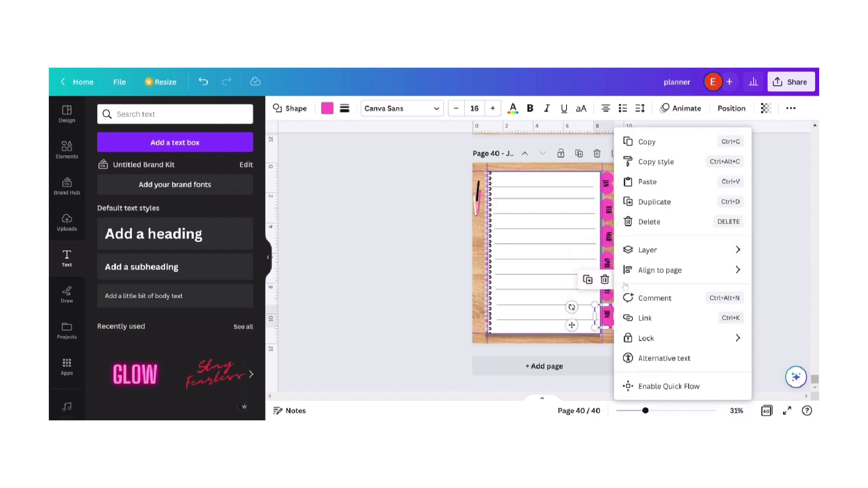
mouse_move(642, 251)
left_click(569, 263)
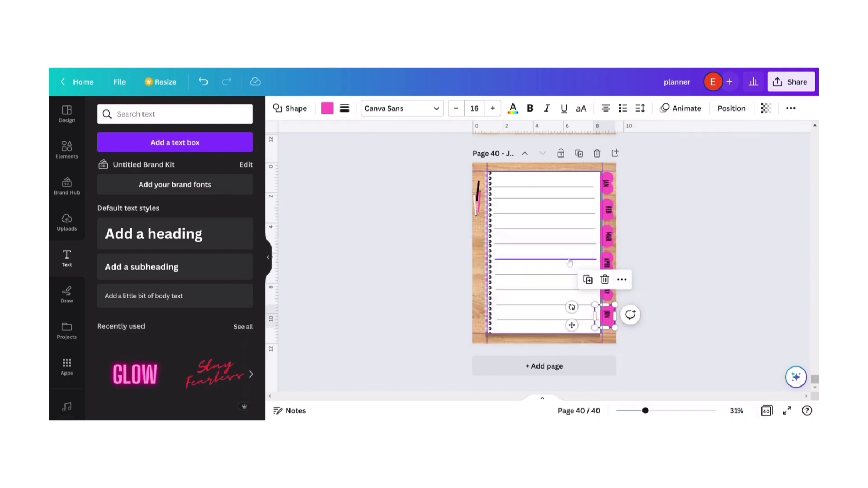
left_click(622, 280)
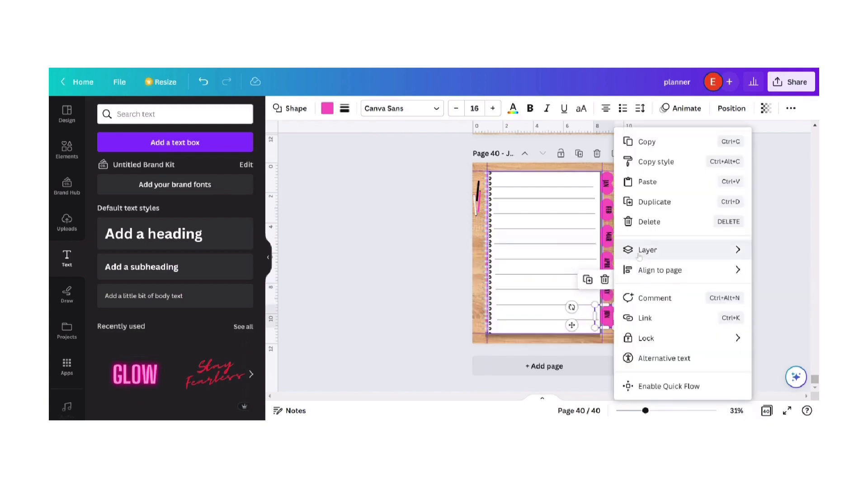
mouse_move(646, 250)
left_click(545, 264)
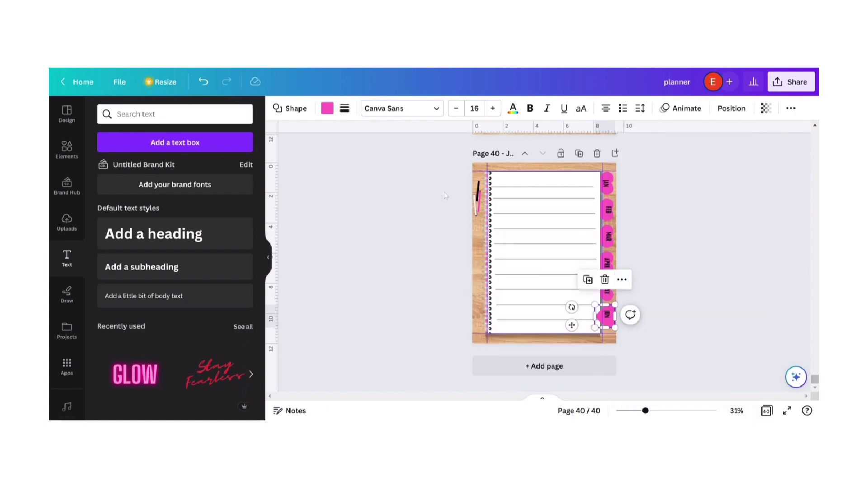
left_click(345, 109)
left_click_drag(355, 186, 353, 190)
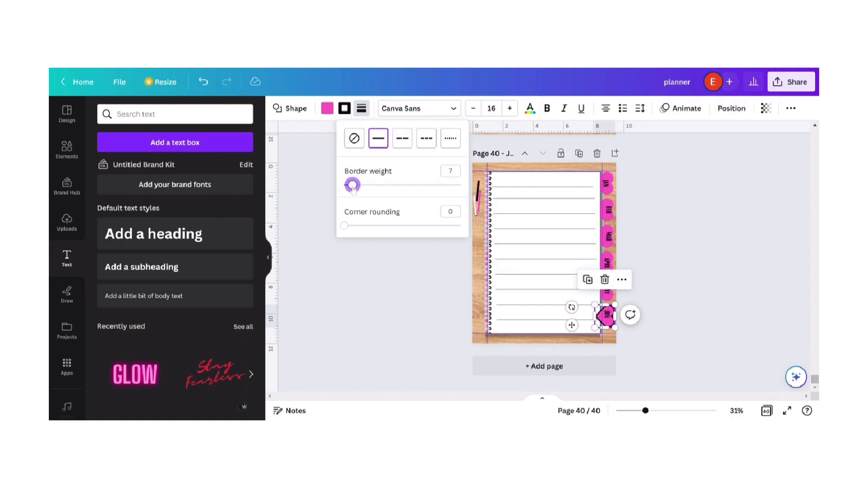
left_click(371, 288)
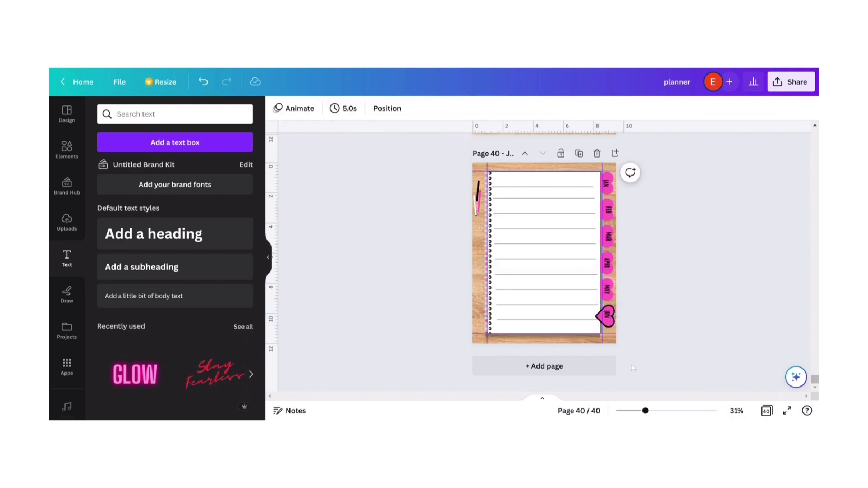
Duplicate the lined June page 40 in the page overview to create pages 41 and 42
left_click(767, 411)
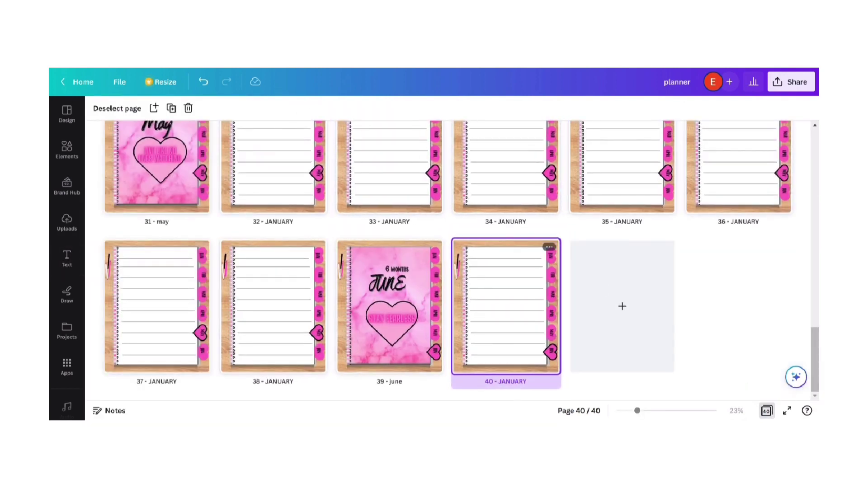
left_click(172, 110)
left_click(172, 109)
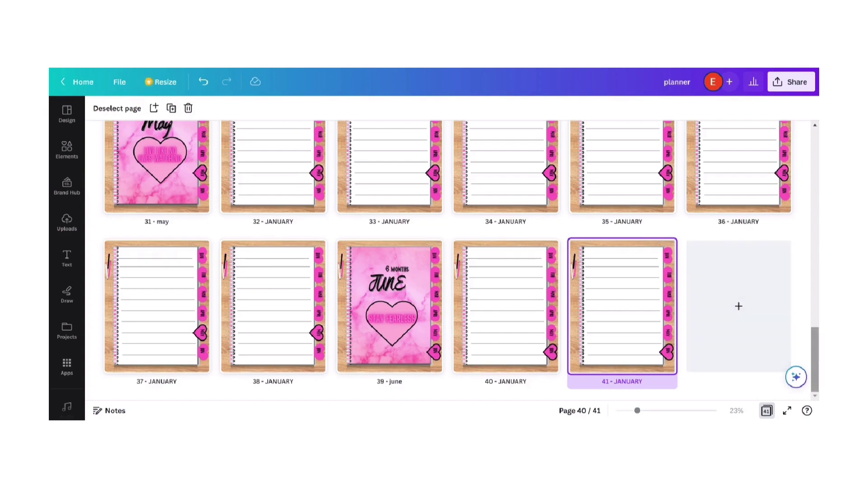
scroll(460, 261, "up", 3)
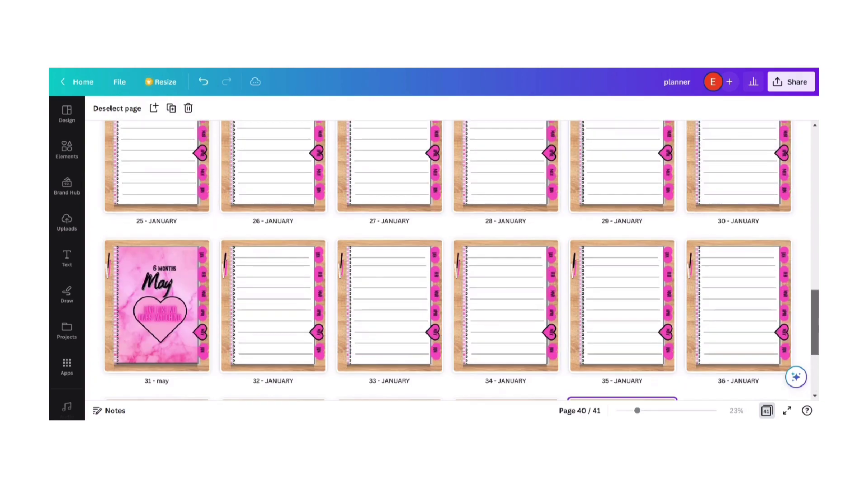
scroll(601, 332, "down", 3)
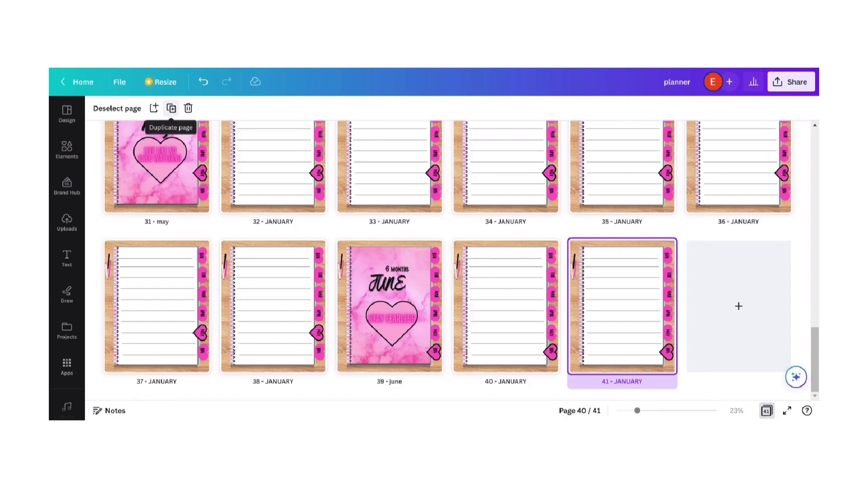
left_click(171, 109)
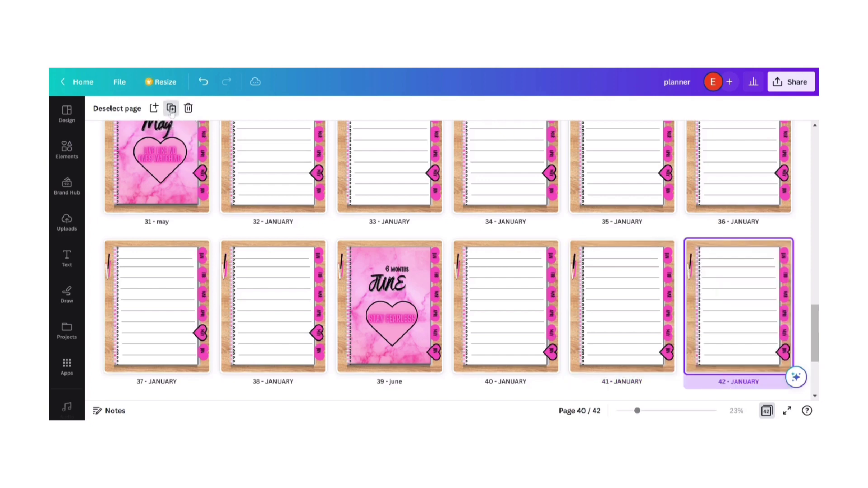